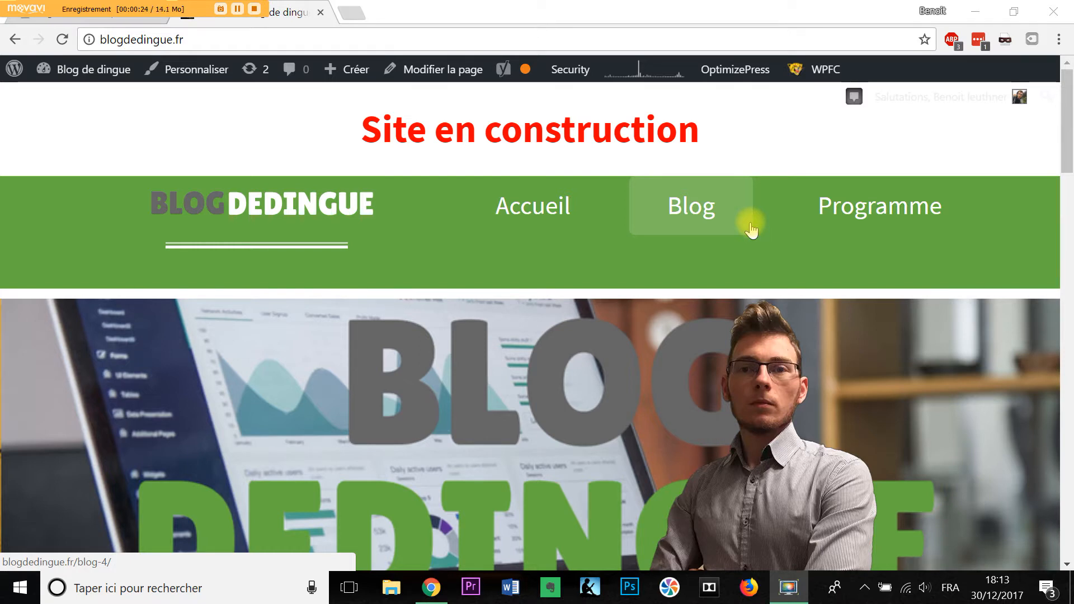
Look over the reference homepage on blogdedingue.fr from its header to its footer.
{"action": "scroll", "coordinate": [707, 244], "scroll_direction": "down", "scroll_amount": 10}
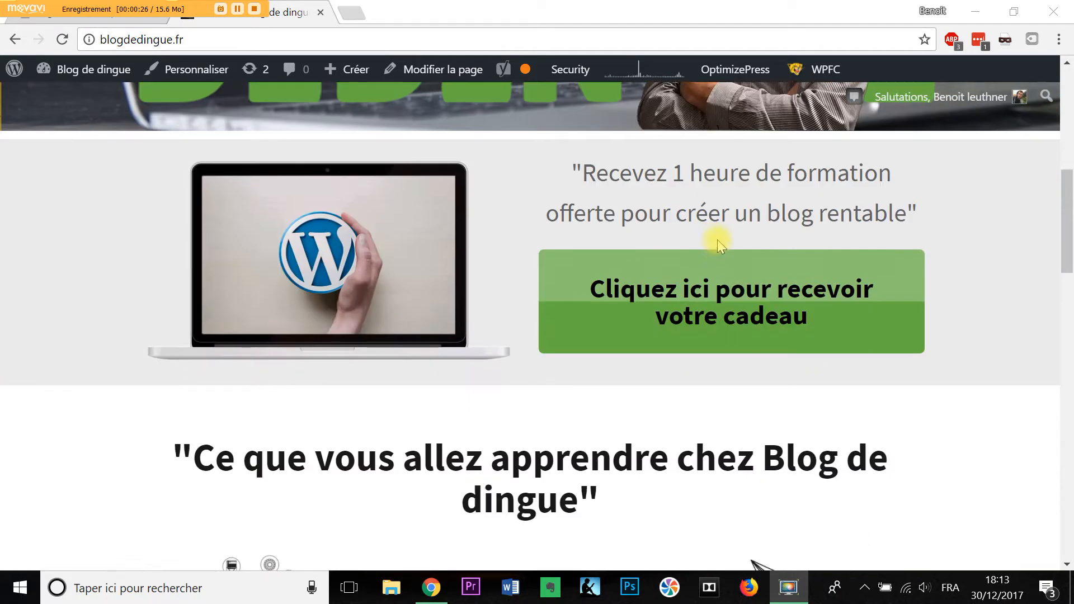
{"action": "scroll", "coordinate": [720, 238], "scroll_direction": "down", "scroll_amount": 15}
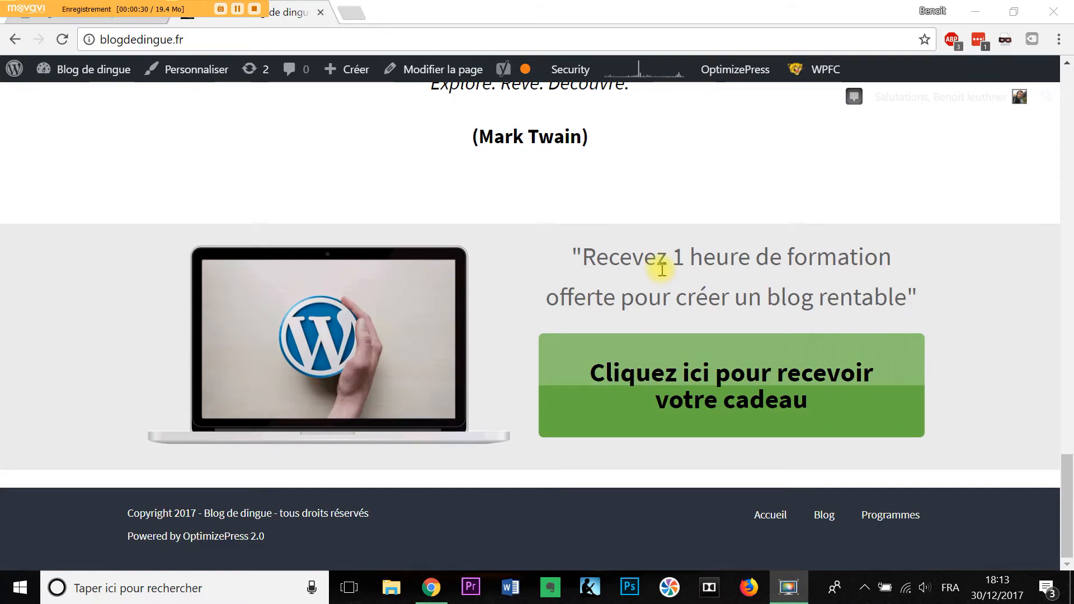
{"action": "scroll", "coordinate": [664, 274], "scroll_direction": "up", "scroll_amount": 20}
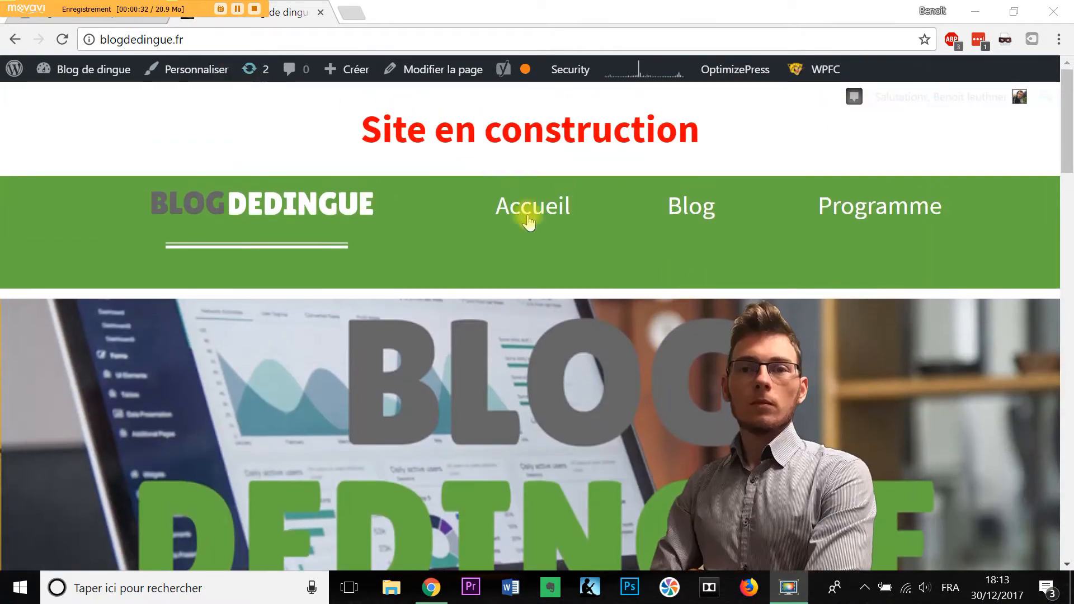
Switch to the muscuexpress.com admin and start a new OptimizePress blank page using Template Style 1 - Full-Width.
{"action": "left_click", "coordinate": [96, 21]}
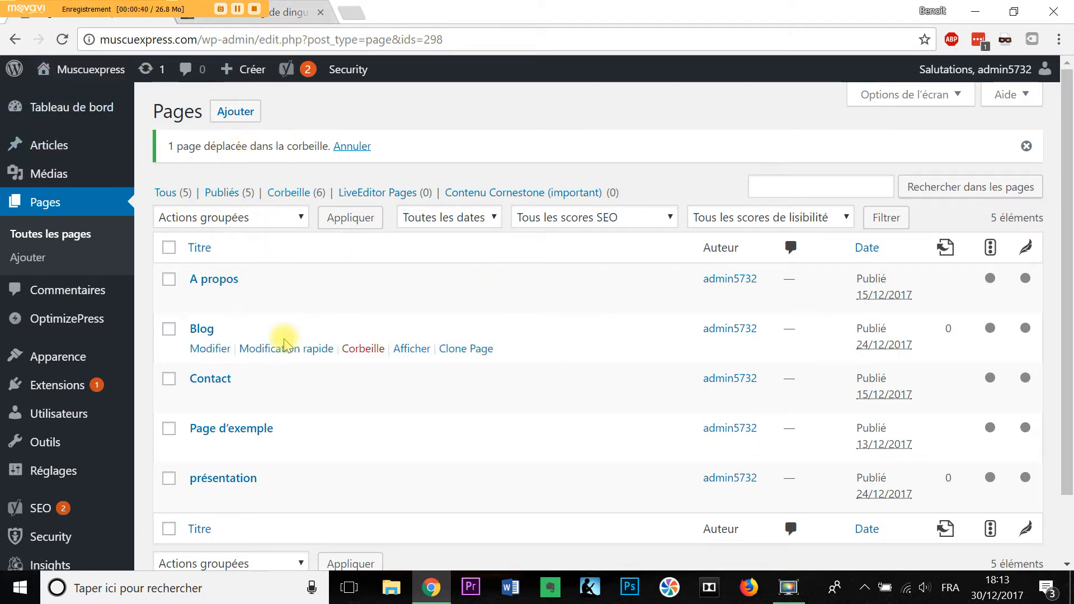
{"action": "scroll", "coordinate": [335, 354], "scroll_direction": "down", "scroll_amount": 2}
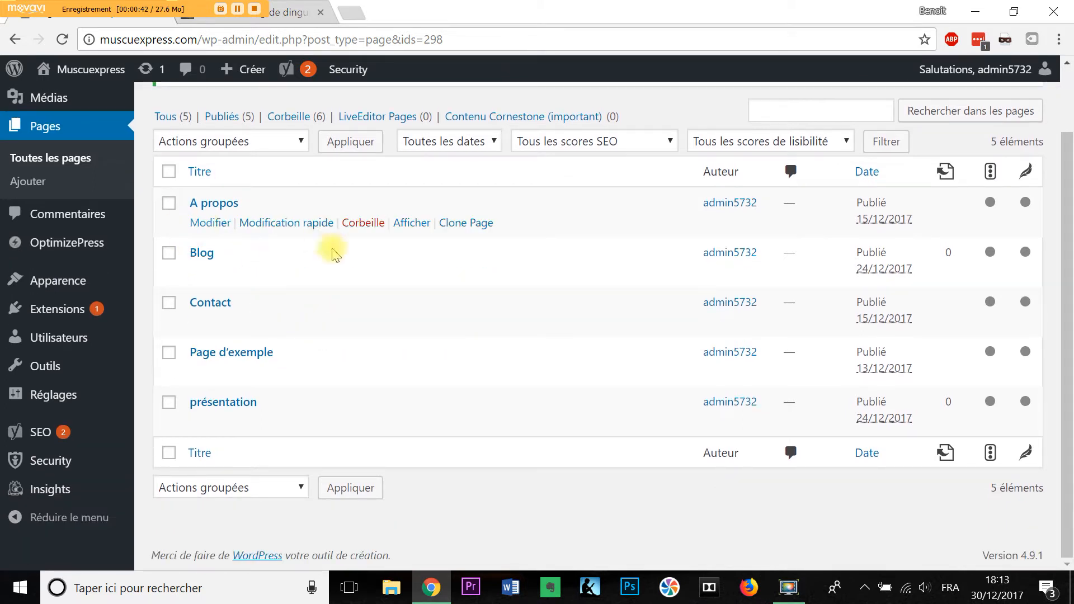
{"action": "mouse_move", "coordinate": [86, 249]}
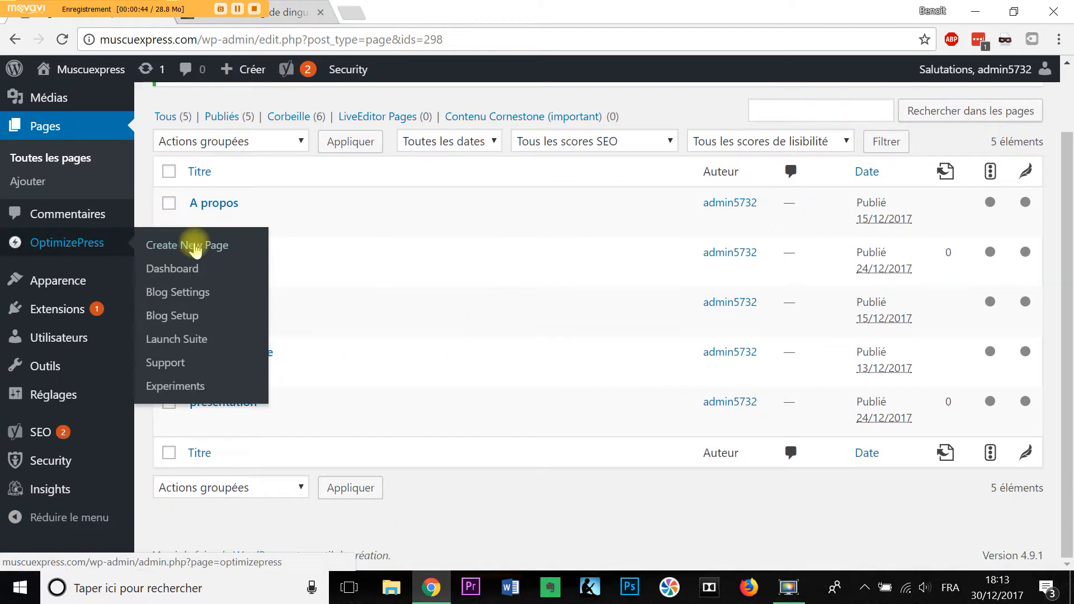
{"action": "left_click", "coordinate": [197, 249]}
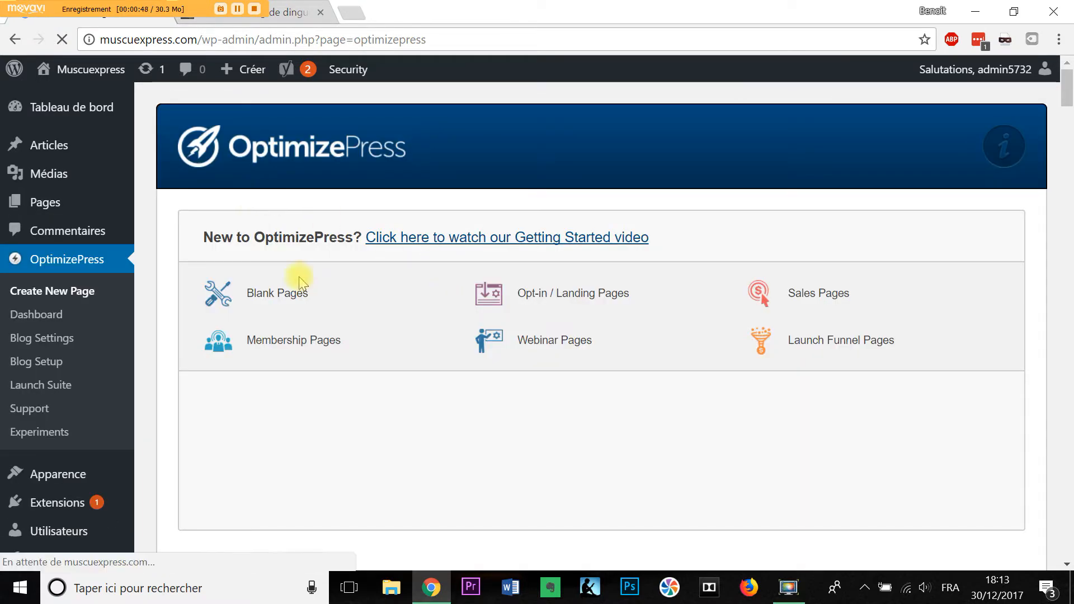
{"action": "left_click", "coordinate": [287, 297]}
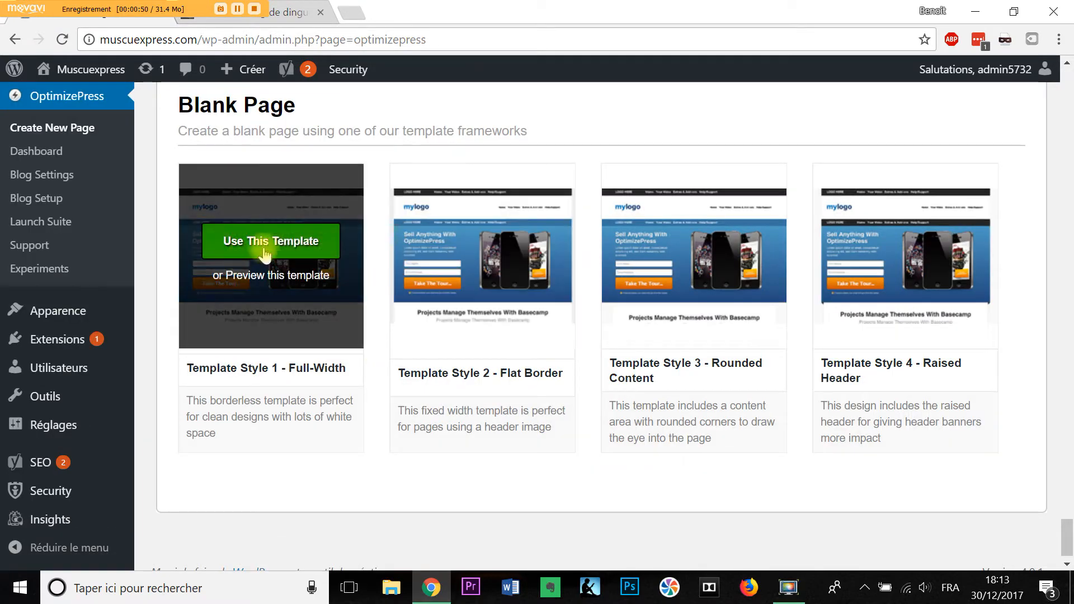
{"action": "left_click", "coordinate": [291, 240]}
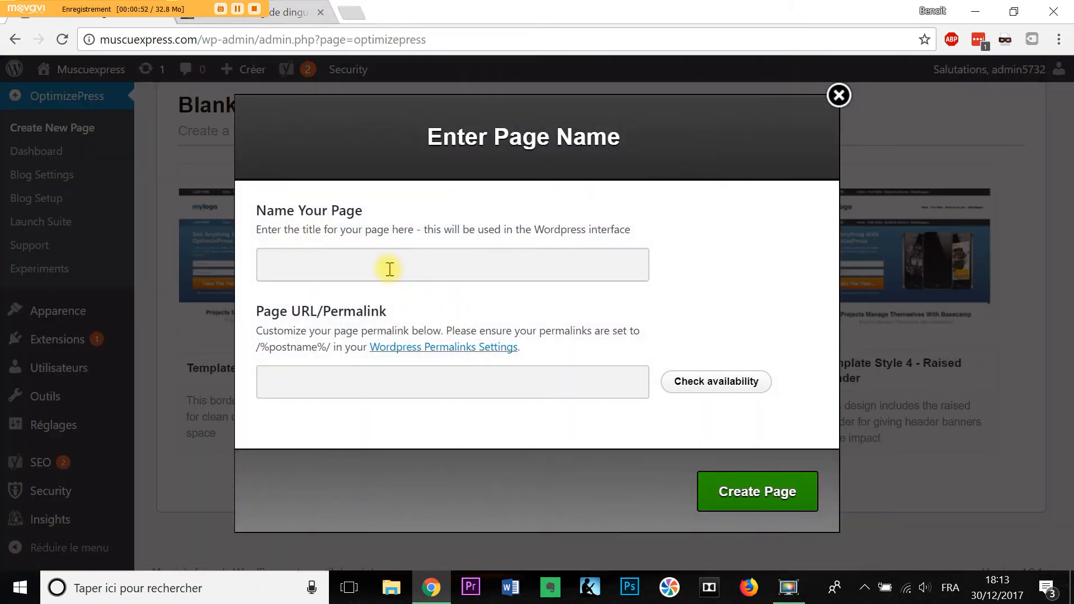
Name the new page Accueil and create it.
{"action": "left_click", "coordinate": [392, 270]}
{"action": "left_click", "coordinate": [353, 292]}
{"action": "left_click", "coordinate": [783, 495]}
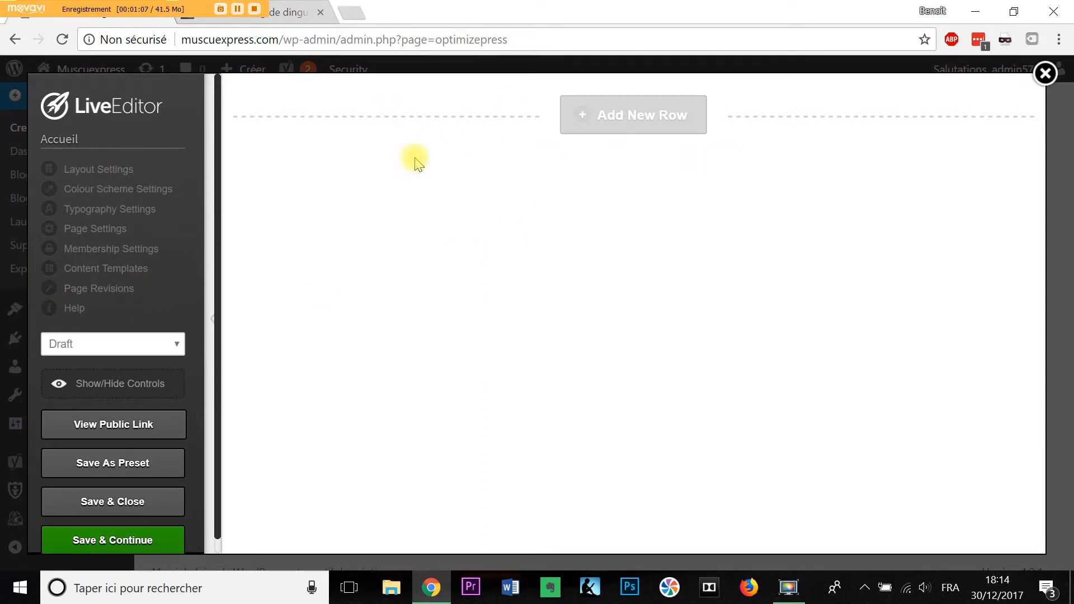
Review the page's layout settings and the available row layouts without applying any of them.
{"action": "left_click", "coordinate": [98, 169]}
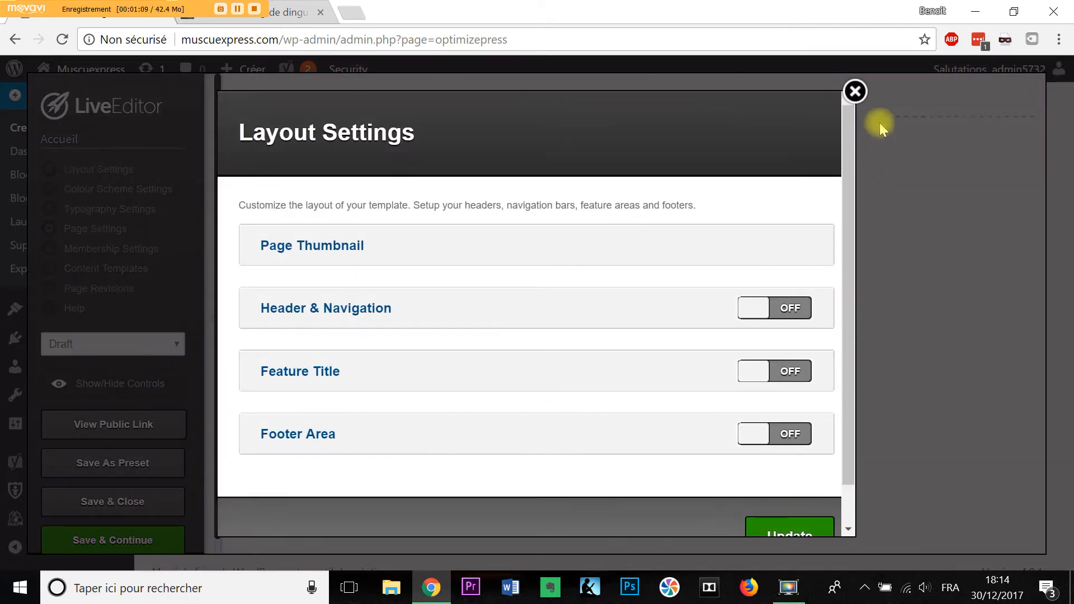
{"action": "left_click", "coordinate": [854, 91]}
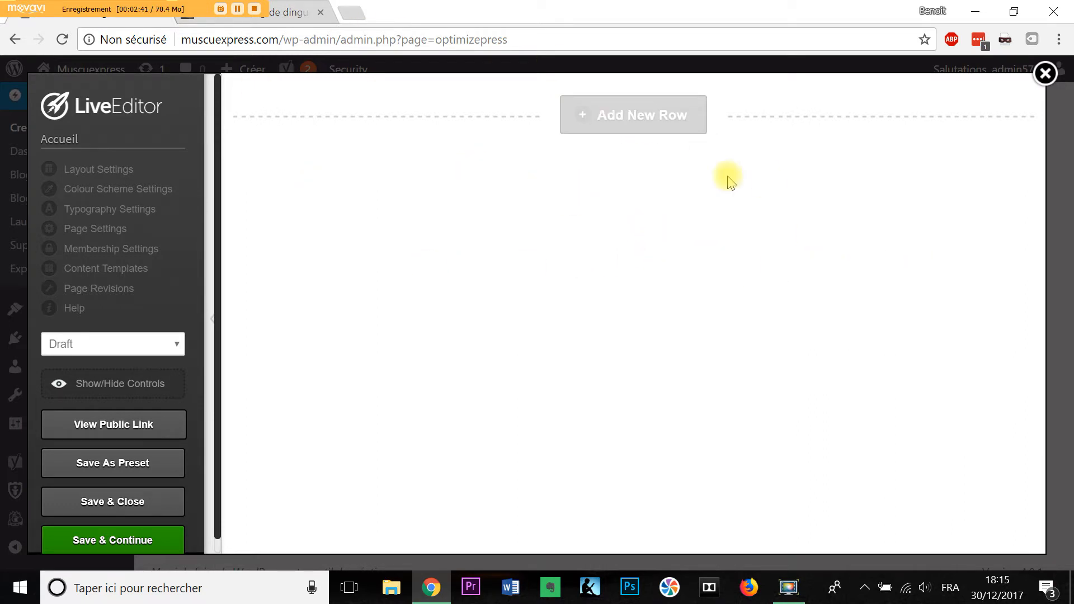
{"action": "left_click", "coordinate": [658, 114]}
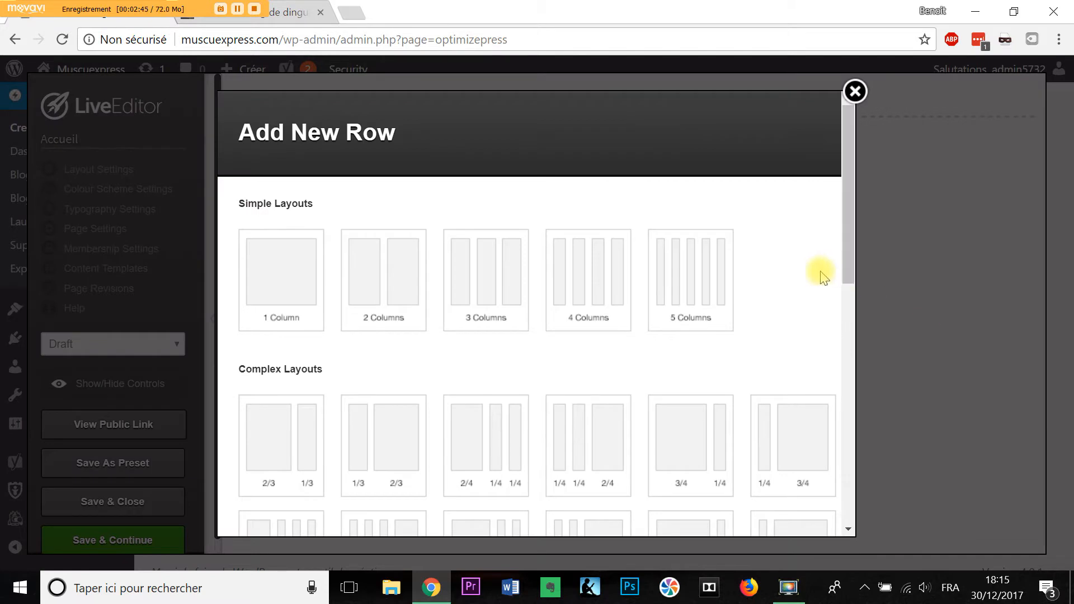
{"action": "left_click", "coordinate": [856, 92]}
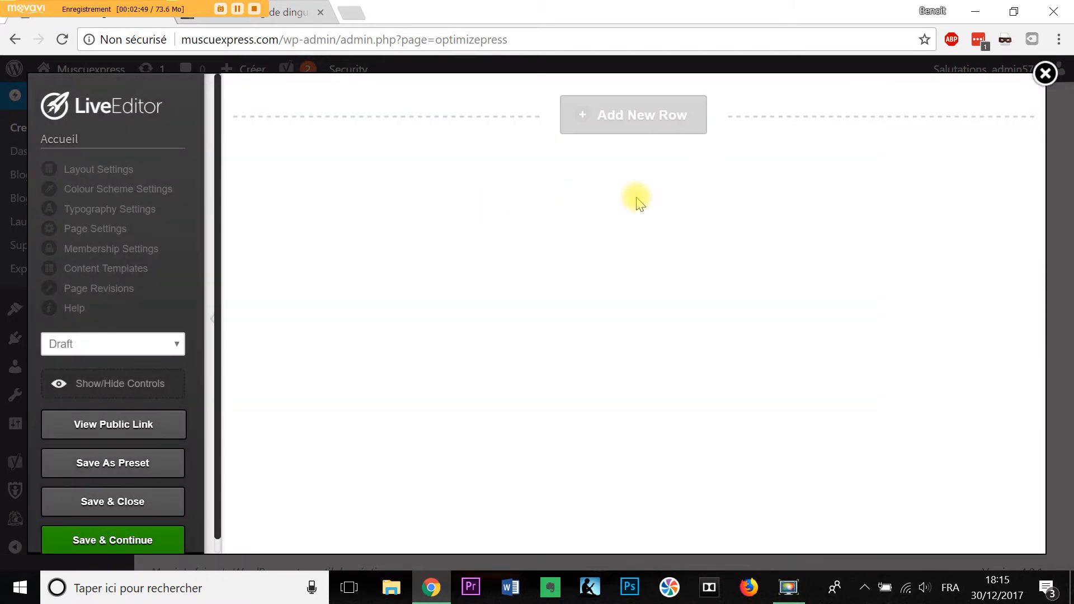
Check the reference site's header and insert a four-column row with one wide column followed by three narrow ones.
{"action": "left_click", "coordinate": [288, 13]}
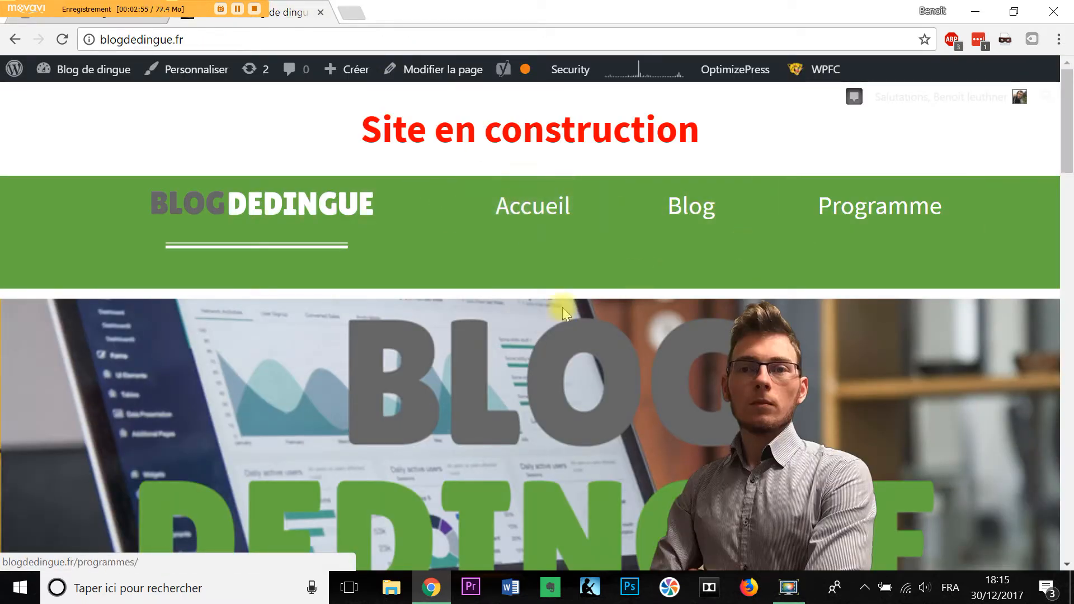
{"action": "left_click", "coordinate": [91, 17]}
{"action": "left_click", "coordinate": [586, 116]}
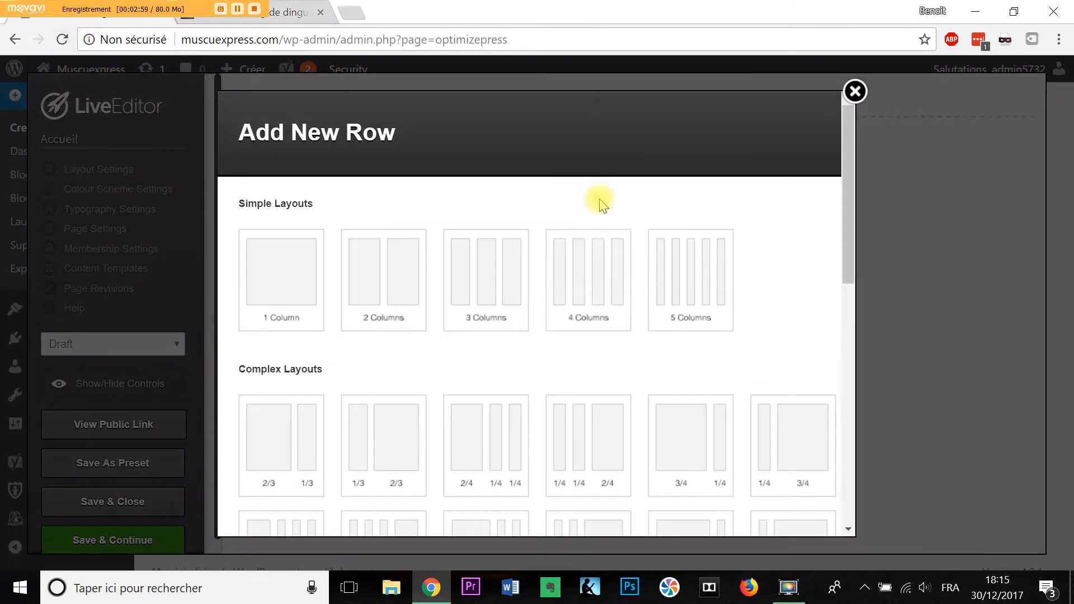
{"action": "scroll", "coordinate": [548, 325], "scroll_direction": "down", "scroll_amount": 3}
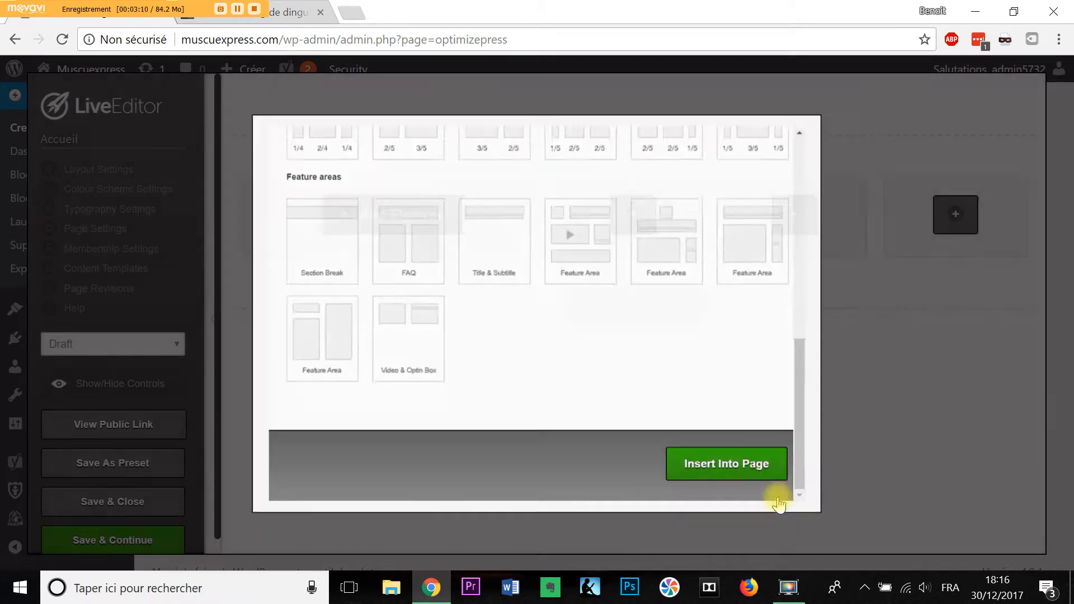
{"action": "left_click", "coordinate": [774, 473]}
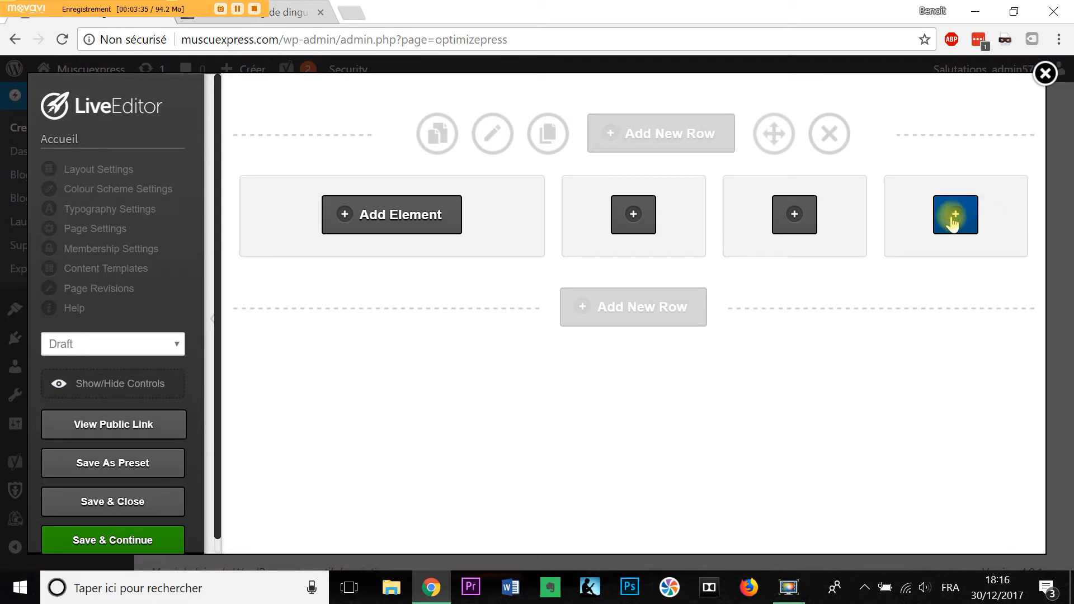
Search the elements for "image" and set up an Images element with the first style in the row's wide column.
{"action": "left_click", "coordinate": [403, 220]}
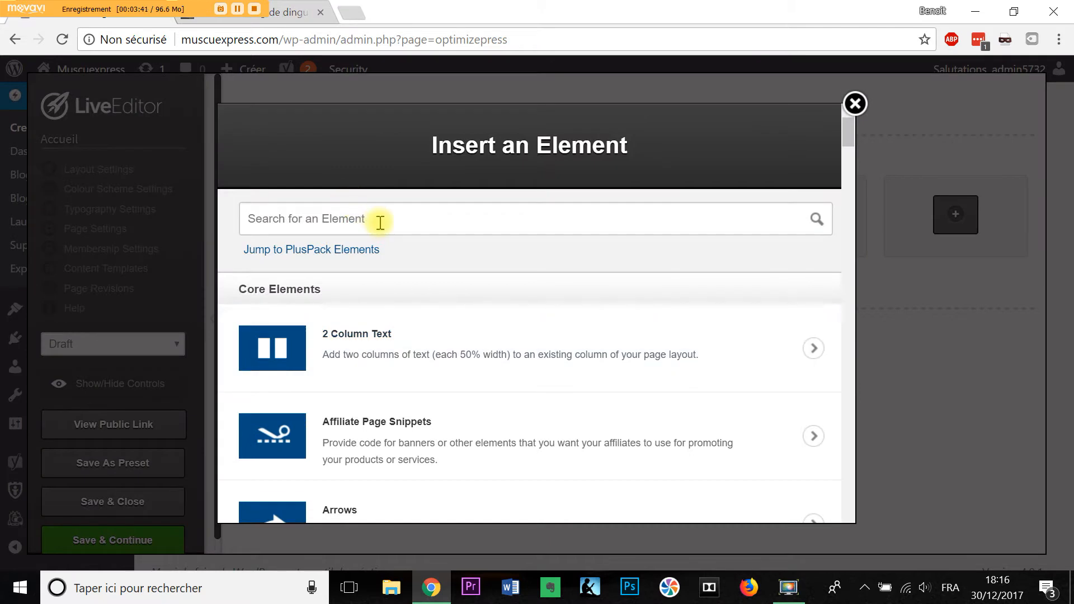
{"action": "type", "text": "image"}
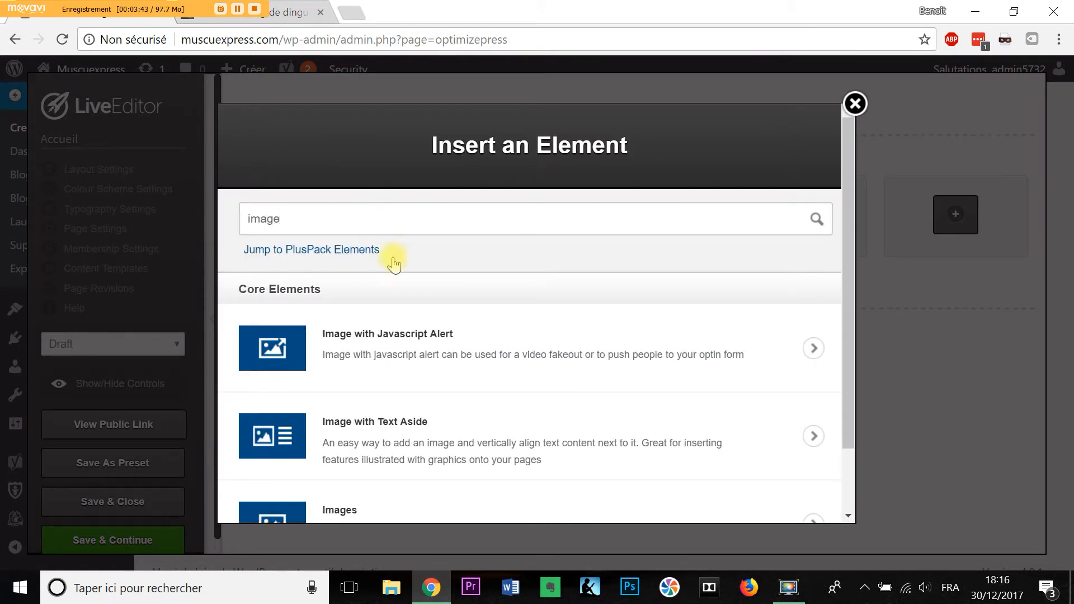
{"action": "left_click", "coordinate": [359, 343]}
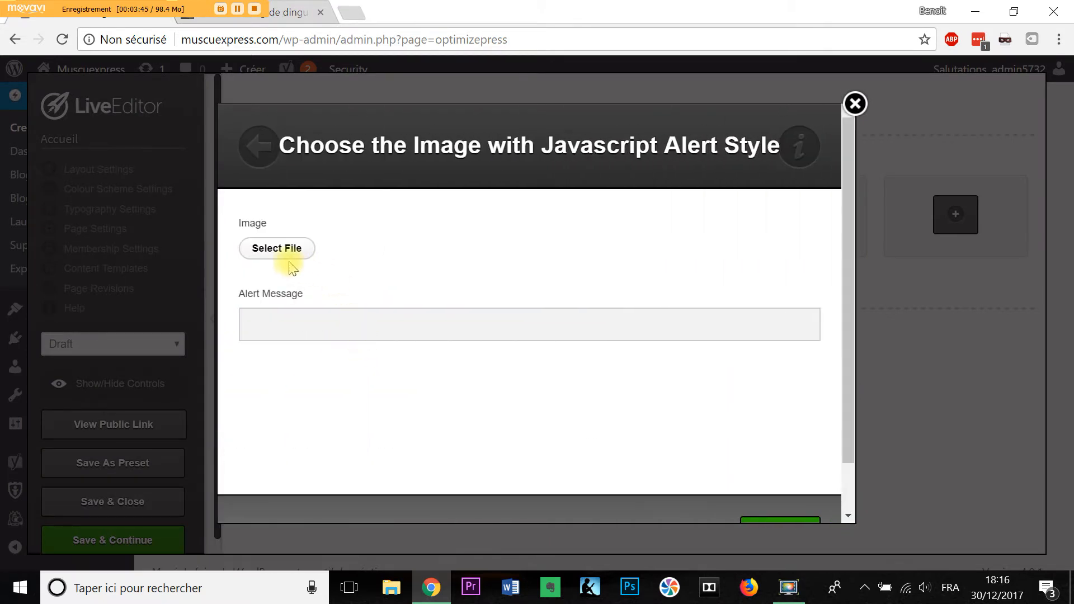
{"action": "left_click", "coordinate": [257, 146]}
{"action": "scroll", "coordinate": [459, 239], "scroll_direction": "down", "scroll_amount": 2}
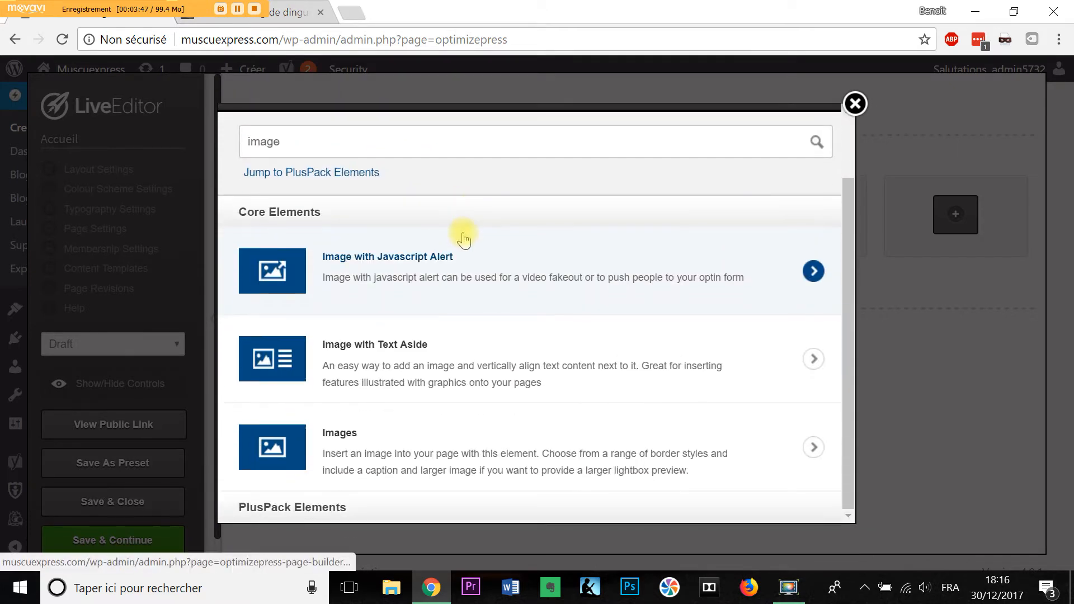
{"action": "left_click", "coordinate": [425, 447]}
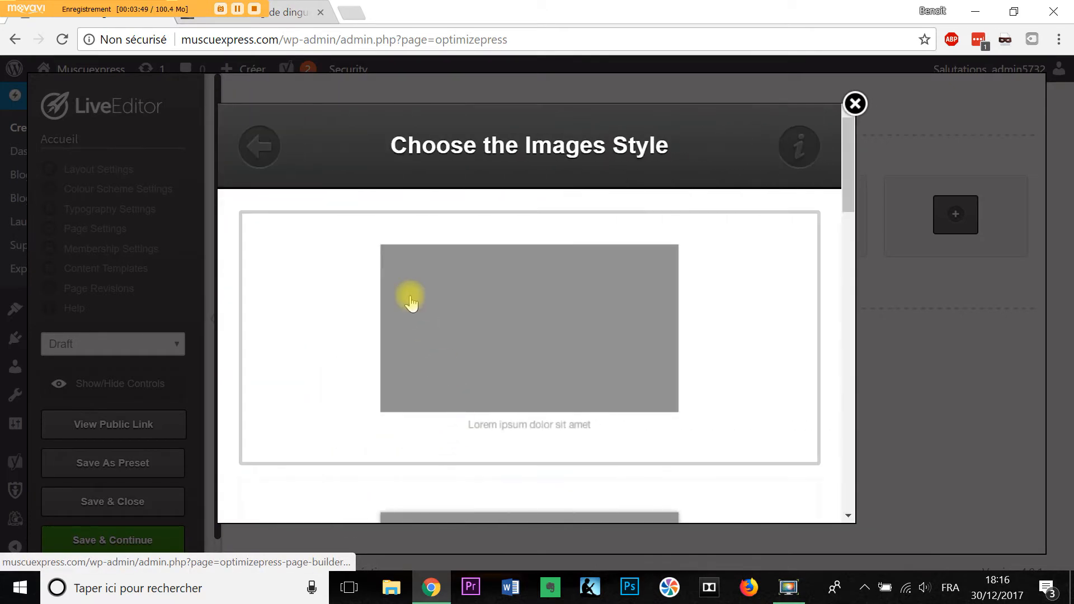
{"action": "left_click", "coordinate": [551, 386]}
Choose SampleLogo-Dark-6 from the media library as the element's image and insert it into the wide column.
{"action": "left_click", "coordinate": [288, 251]}
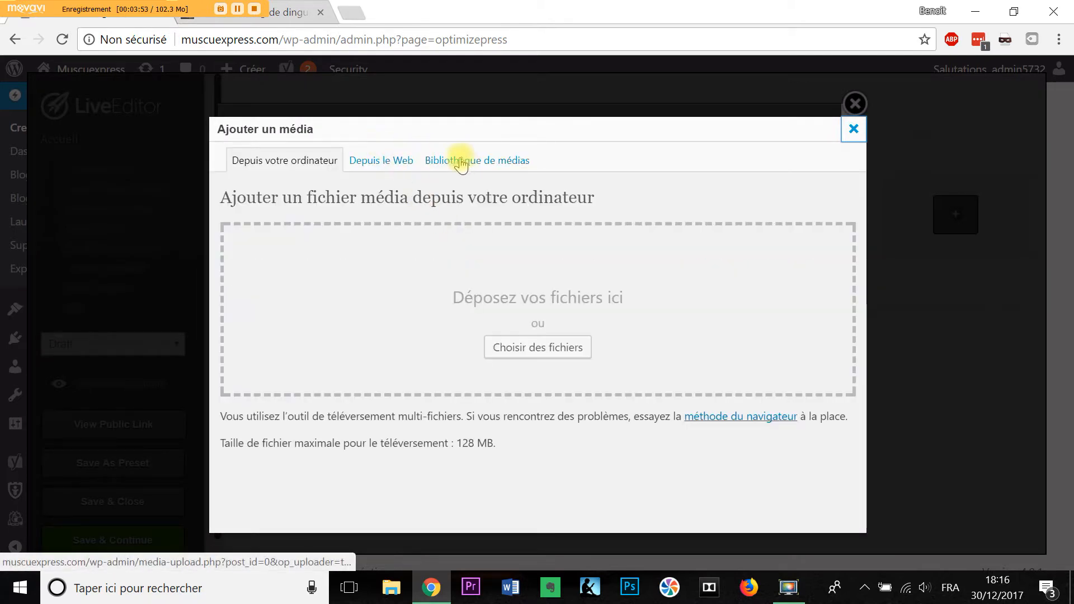
{"action": "left_click", "coordinate": [464, 162]}
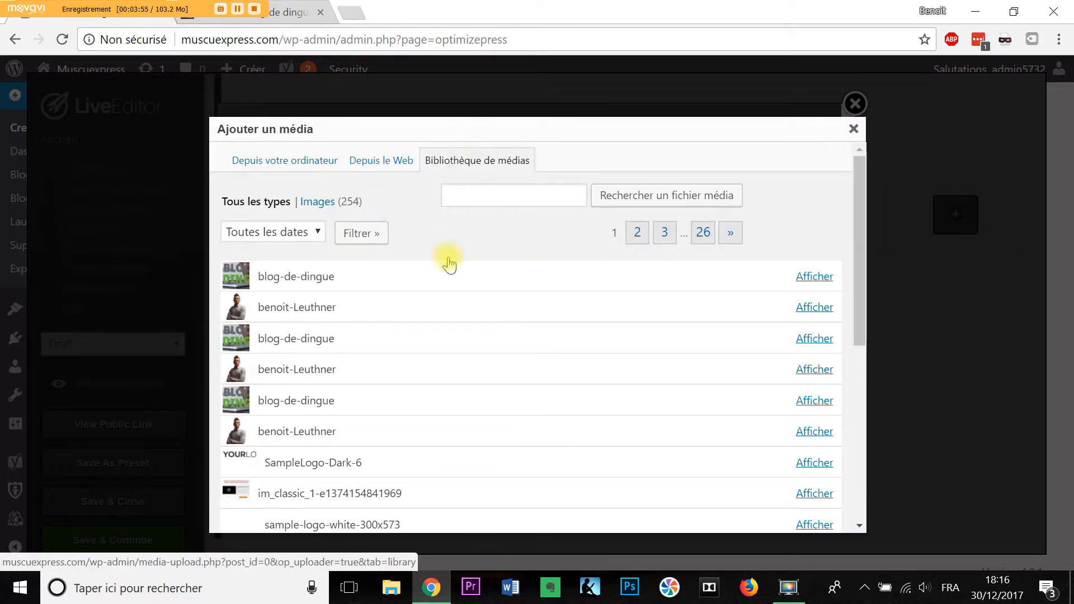
{"action": "scroll", "coordinate": [391, 318], "scroll_direction": "down", "scroll_amount": 3}
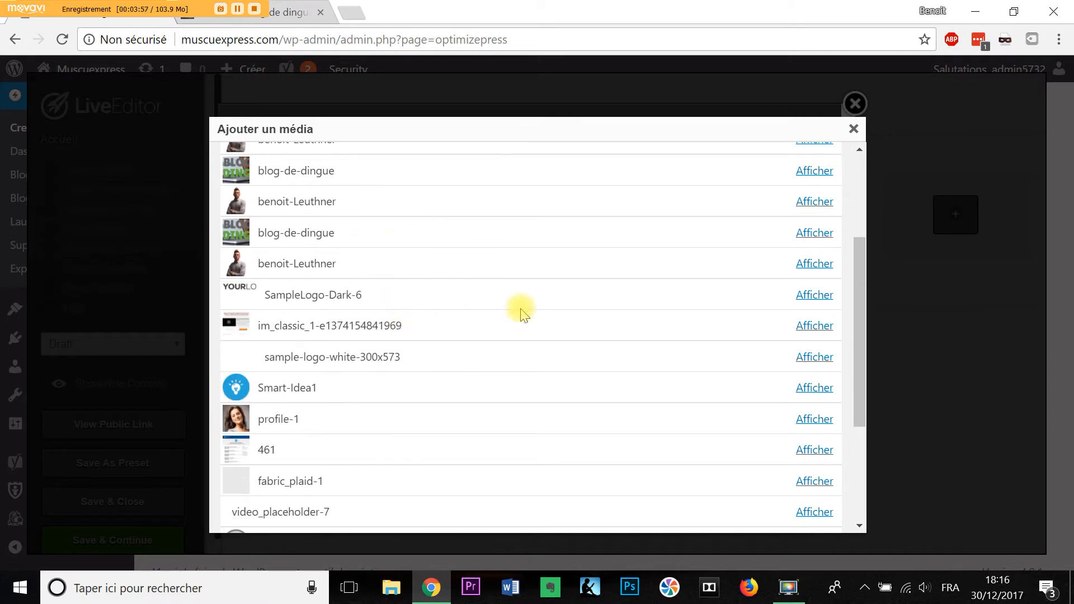
{"action": "left_click", "coordinate": [814, 294]}
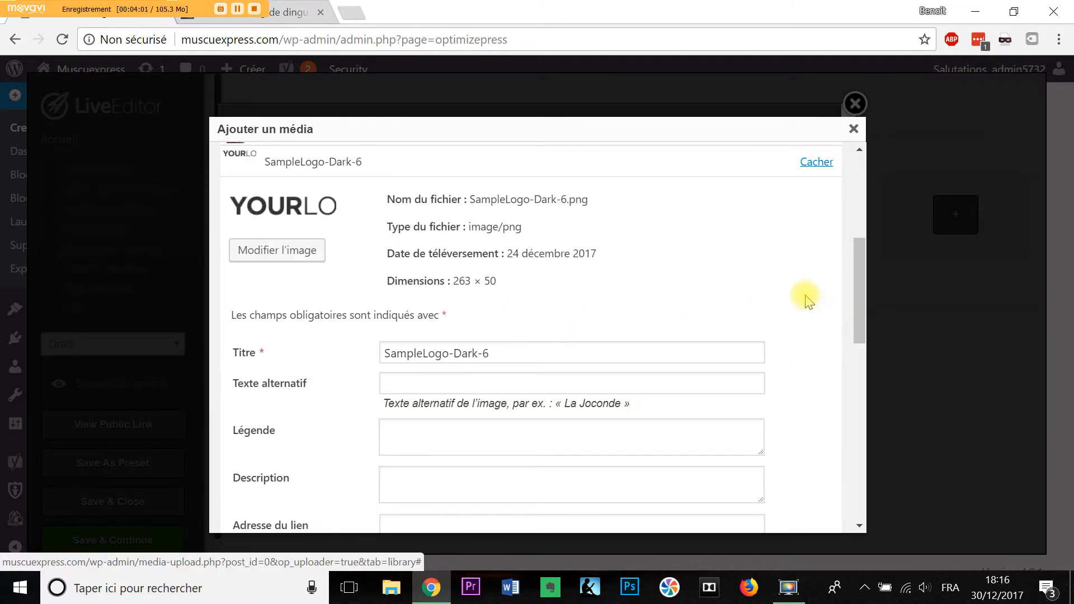
{"action": "scroll", "coordinate": [544, 224], "scroll_direction": "down", "scroll_amount": 8}
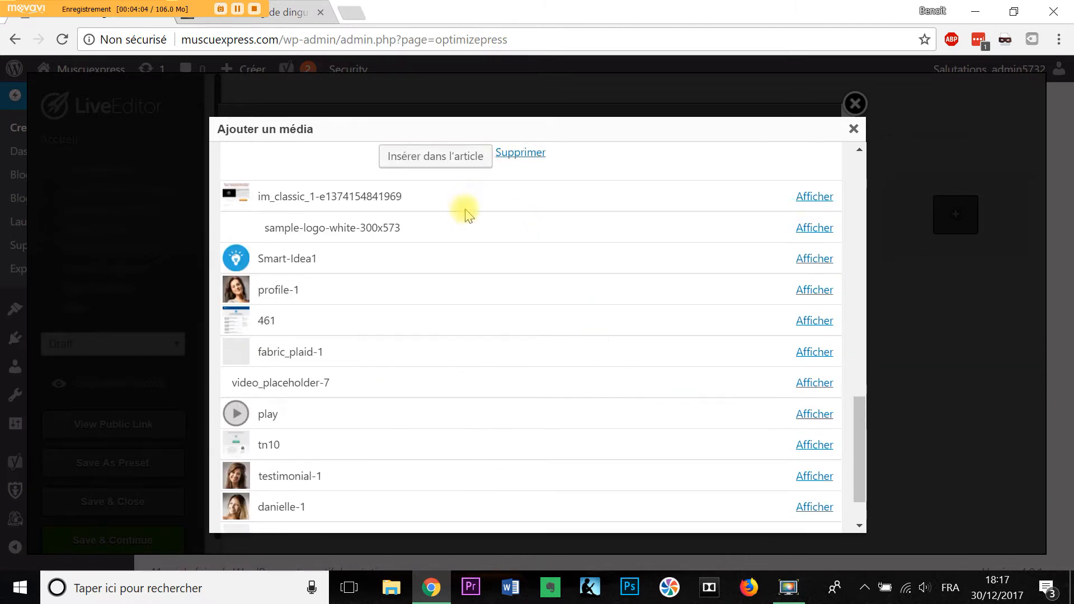
{"action": "scroll", "coordinate": [458, 235], "scroll_direction": "up", "scroll_amount": 4}
{"action": "left_click", "coordinate": [447, 411]}
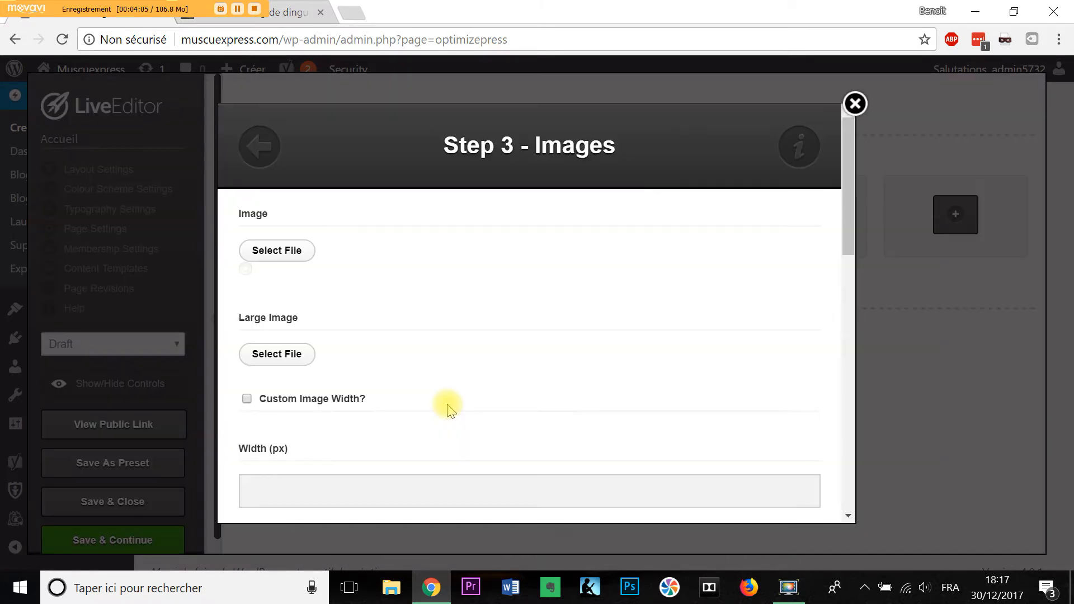
{"action": "scroll", "coordinate": [491, 330], "scroll_direction": "down", "scroll_amount": 10}
{"action": "scroll", "coordinate": [524, 322], "scroll_direction": "down", "scroll_amount": 3}
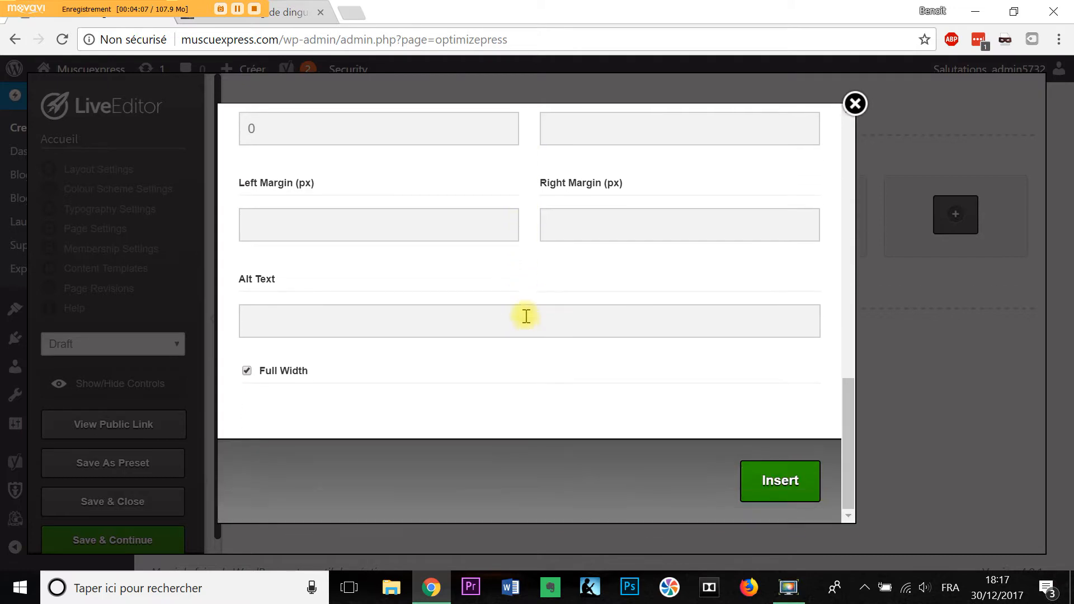
{"action": "left_click", "coordinate": [805, 489]}
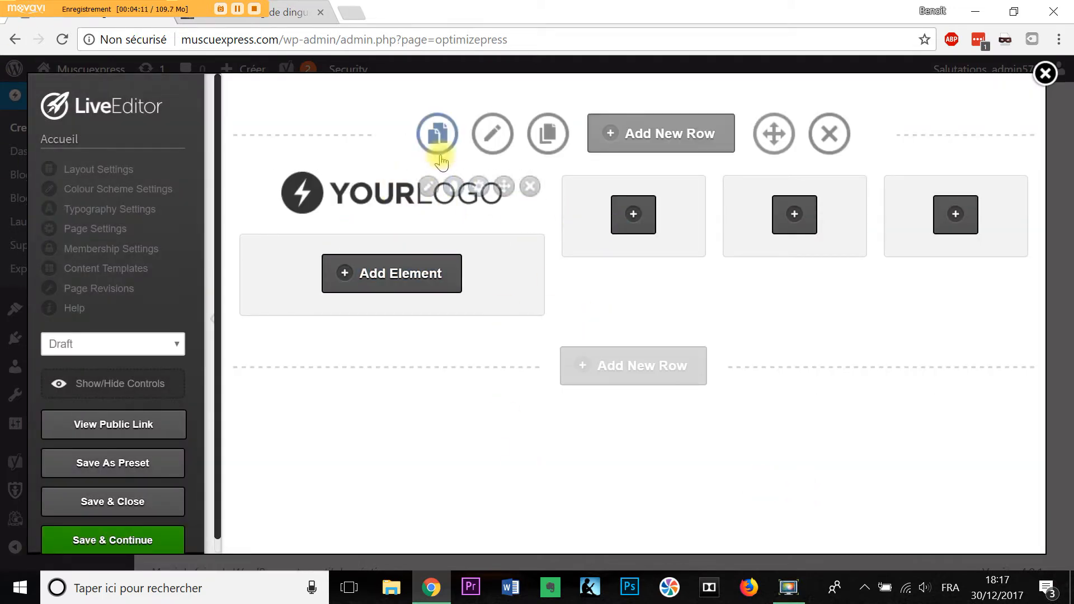
Review the logo image's settings in the wide column and reinsert it without changing any of them.
{"action": "mouse_move", "coordinate": [428, 190]}
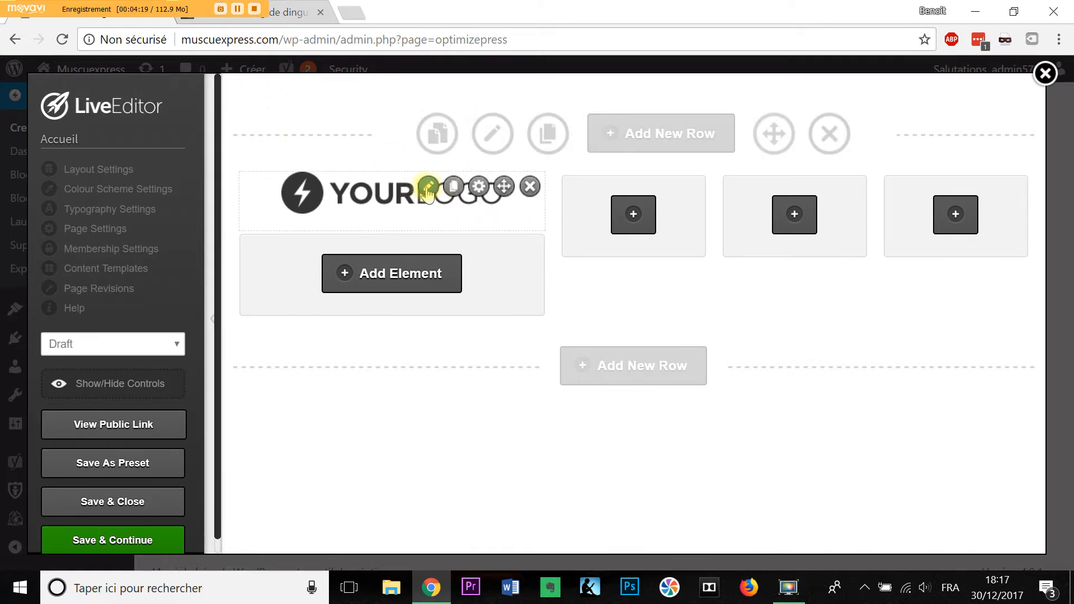
{"action": "left_click", "coordinate": [429, 182]}
{"action": "scroll", "coordinate": [451, 290], "scroll_direction": "down", "scroll_amount": 3}
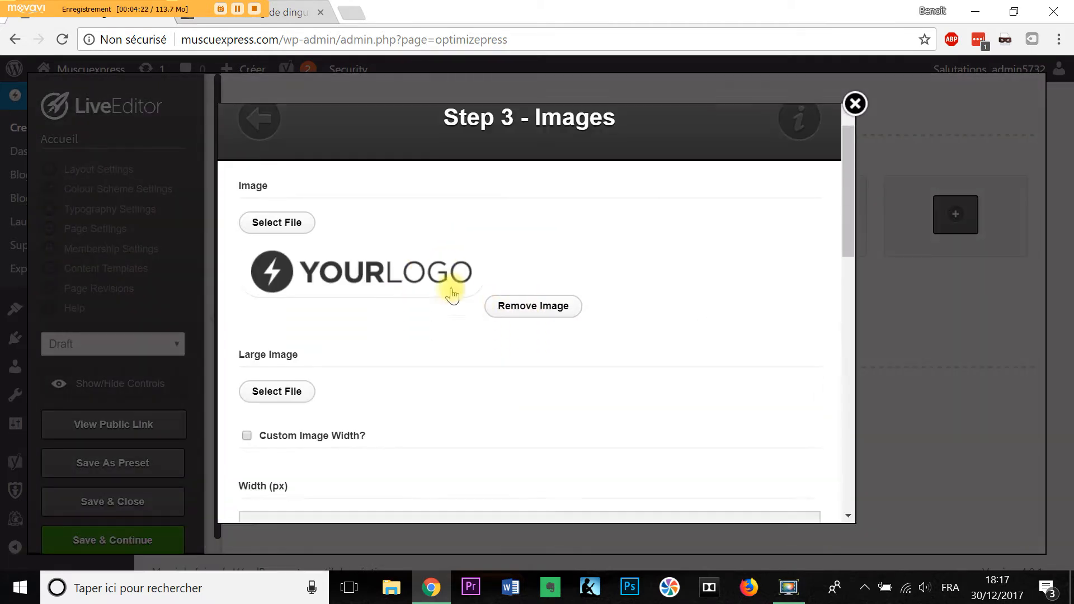
{"action": "scroll", "coordinate": [455, 280], "scroll_direction": "up", "scroll_amount": 2}
{"action": "scroll", "coordinate": [466, 271], "scroll_direction": "up", "scroll_amount": 1}
{"action": "scroll", "coordinate": [475, 271], "scroll_direction": "down", "scroll_amount": 6}
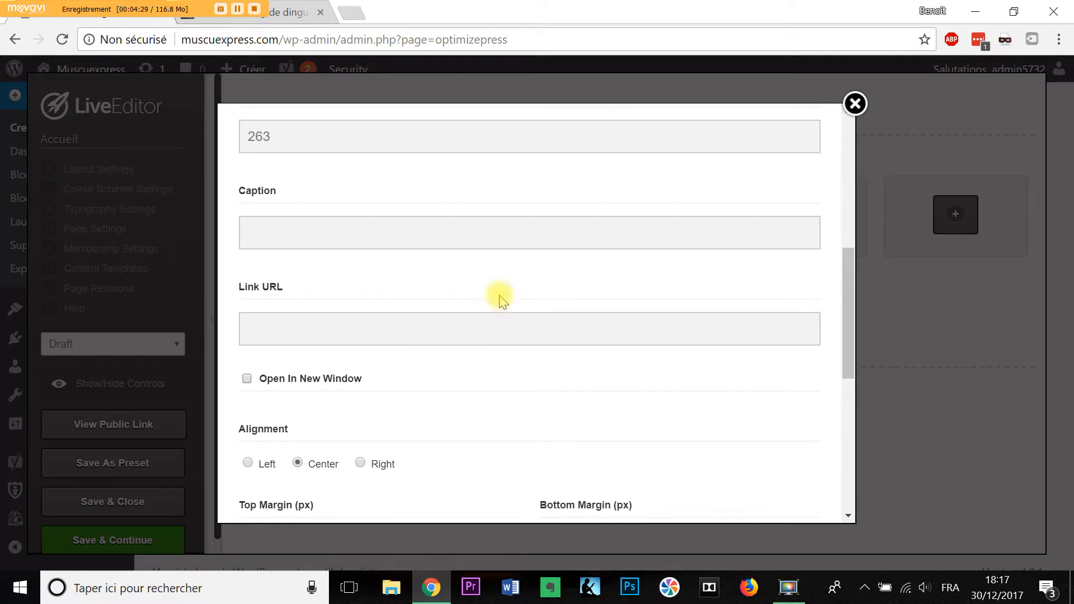
{"action": "scroll", "coordinate": [499, 299], "scroll_direction": "down", "scroll_amount": 7}
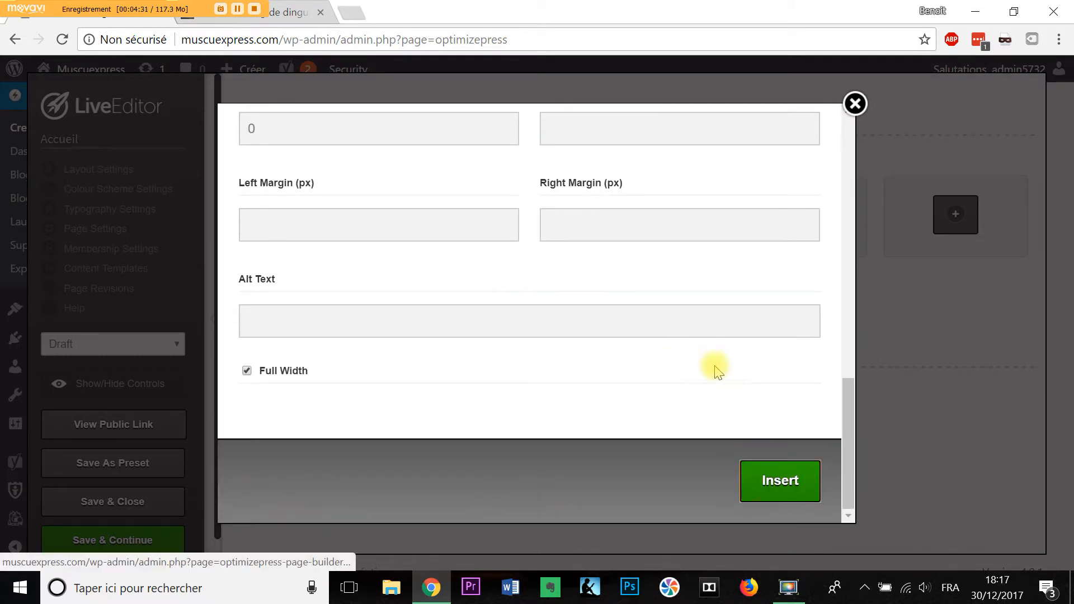
{"action": "left_click", "coordinate": [784, 479]}
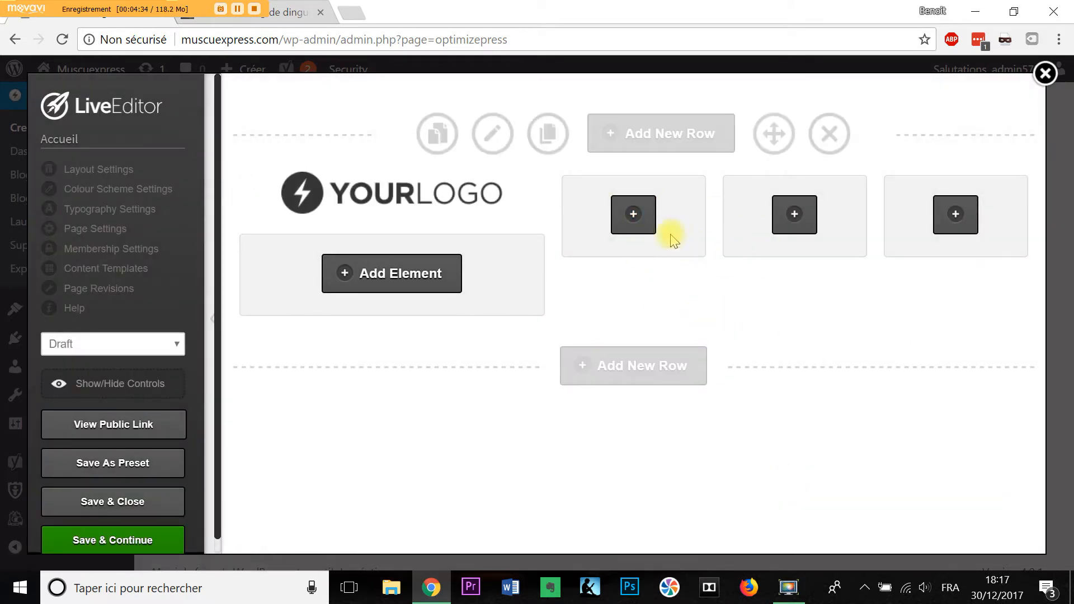
Search the elements for "bu" and set up a Button element with the Button Designer style in the first narrow column.
{"action": "left_click", "coordinate": [630, 215]}
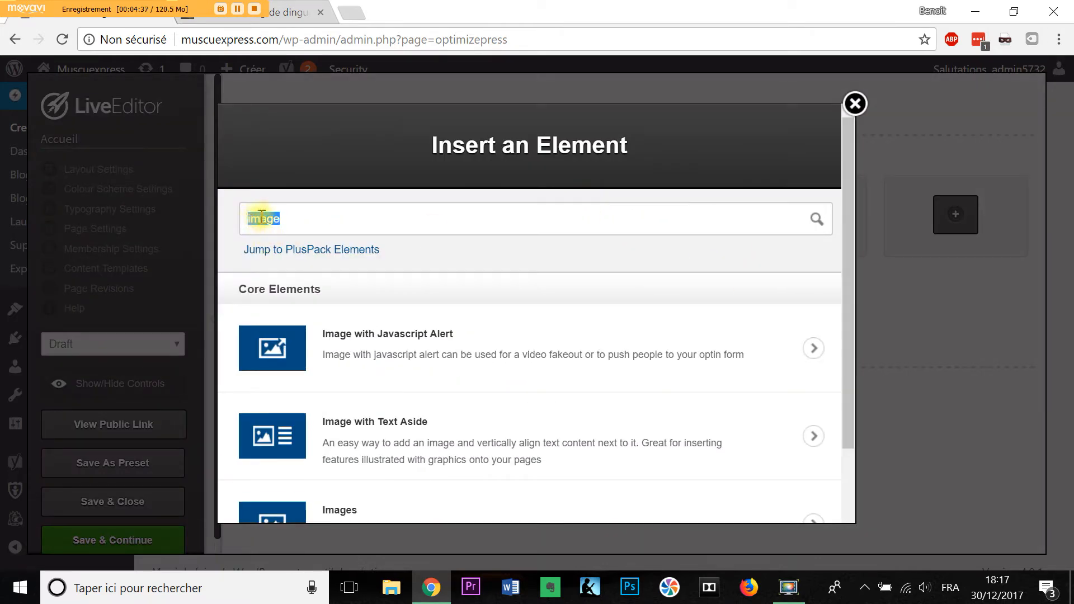
{"action": "key", "text": "BackSpace"}
{"action": "type", "text": "bu"}
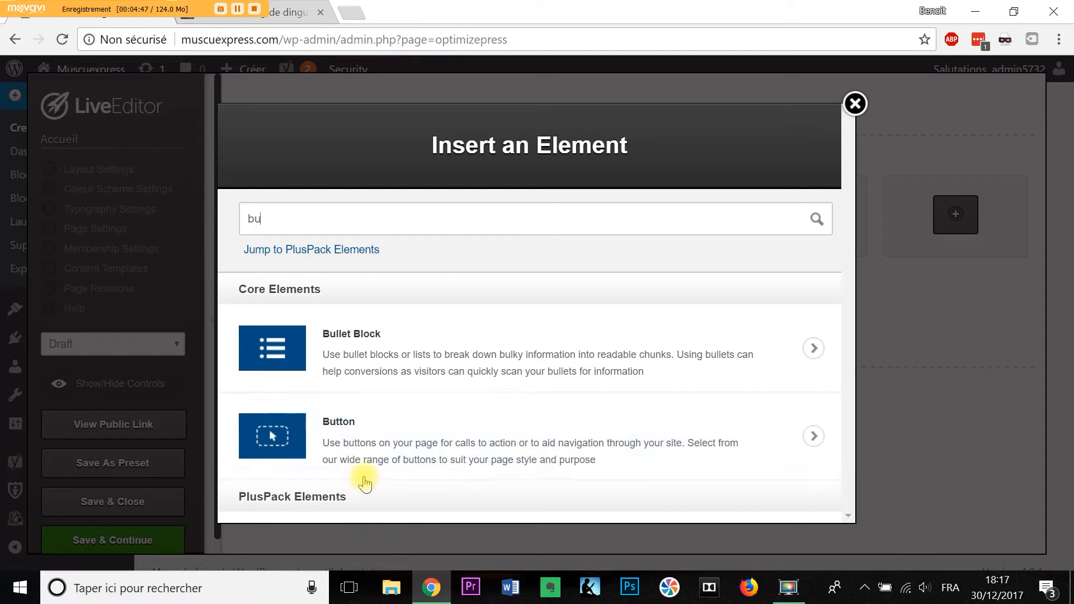
{"action": "left_click", "coordinate": [396, 423]}
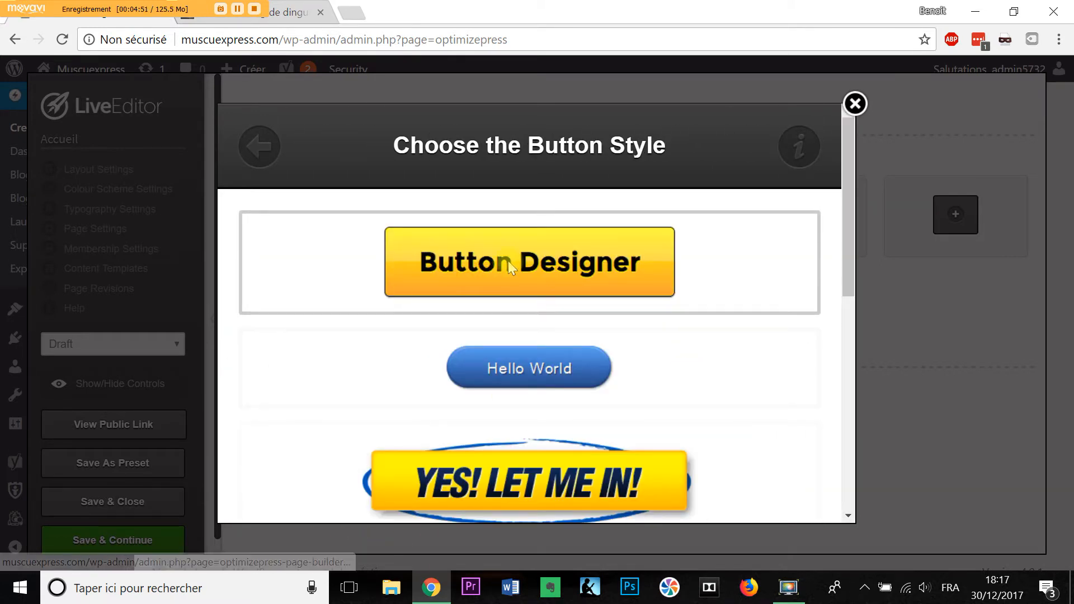
{"action": "left_click", "coordinate": [508, 260]}
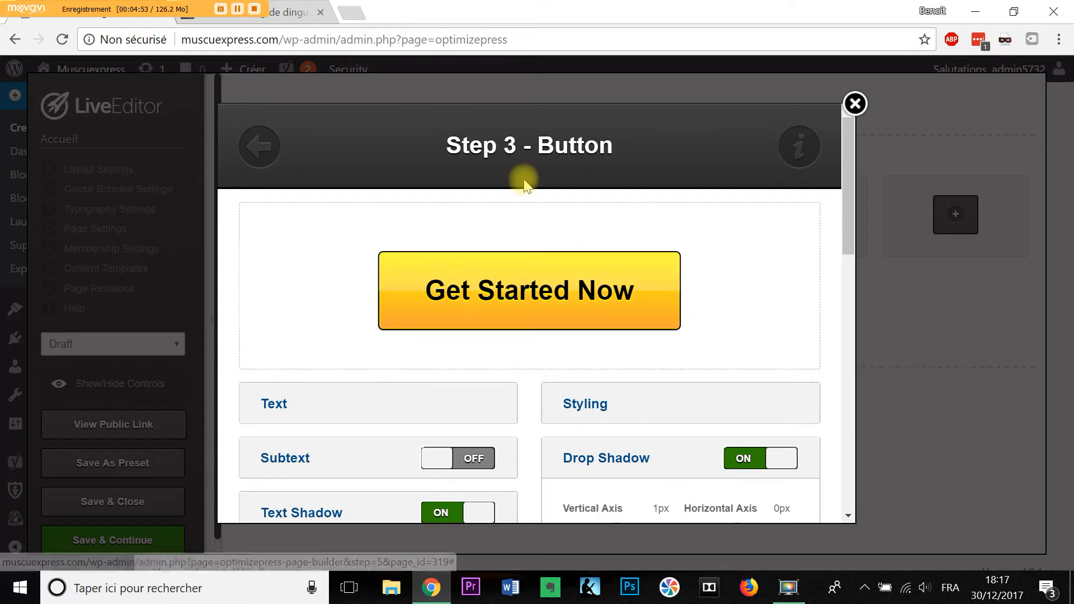
Turn off the button's drop shadow, inner shadow and text shadow.
{"action": "scroll", "coordinate": [545, 187], "scroll_direction": "down", "scroll_amount": 3}
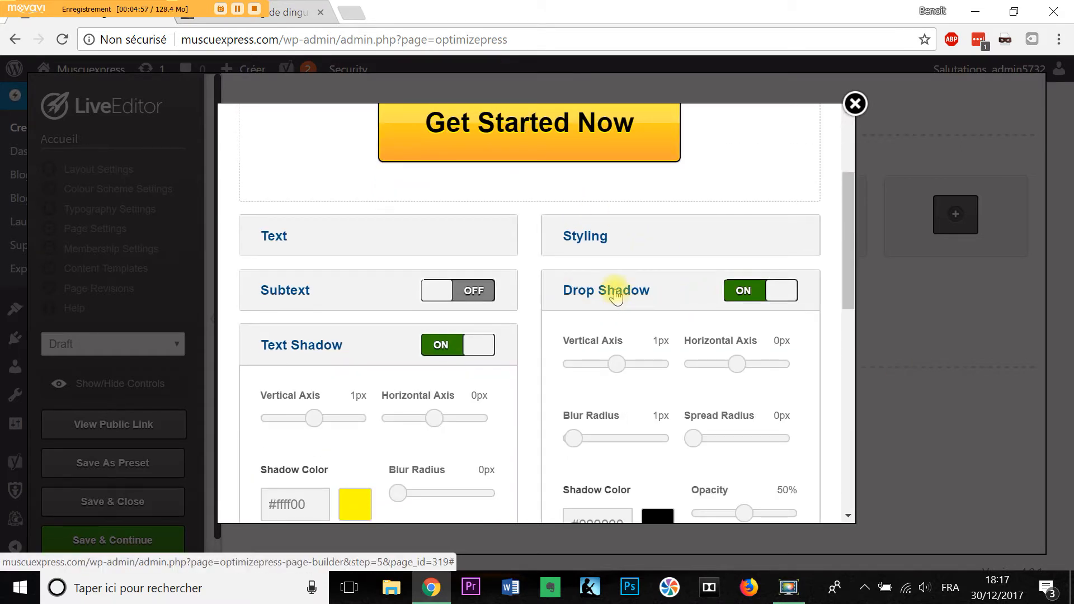
{"action": "left_click", "coordinate": [754, 300]}
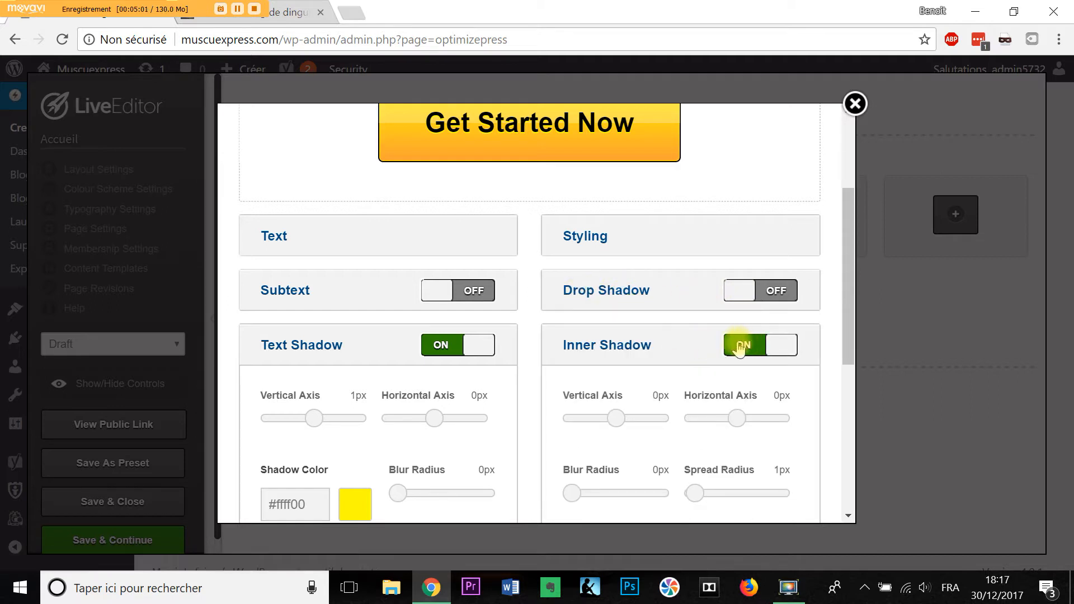
{"action": "left_click", "coordinate": [740, 347]}
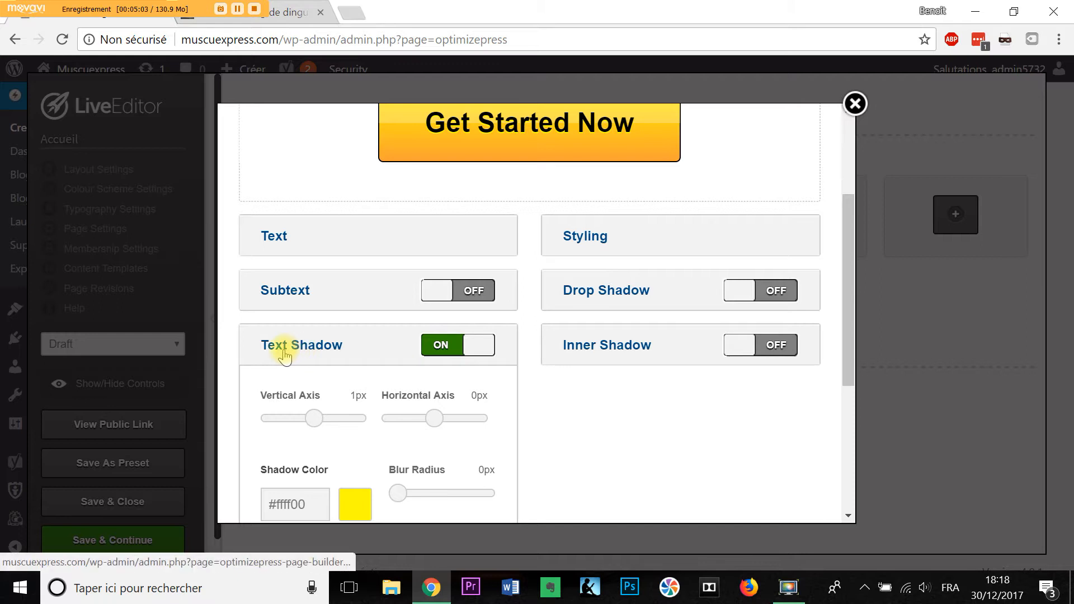
{"action": "left_click", "coordinate": [447, 353]}
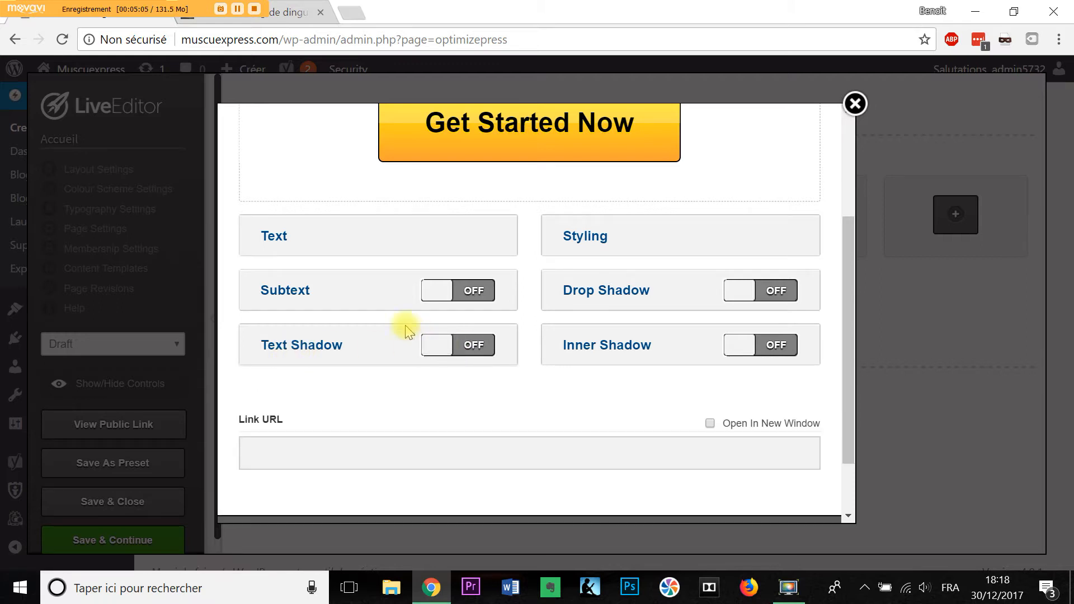
Set the button's border size to 0 px in its styling options.
{"action": "left_click", "coordinate": [590, 236]}
{"action": "scroll", "coordinate": [695, 412], "scroll_direction": "down", "scroll_amount": 3}
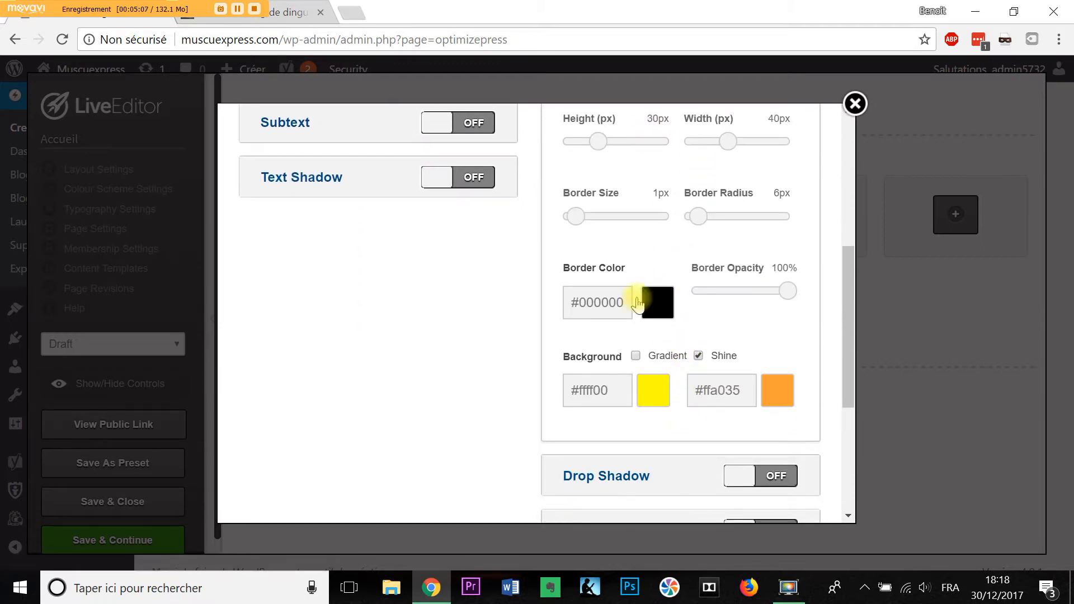
{"action": "left_click_drag", "start_coordinate": [580, 218], "coordinate": [568, 225]}
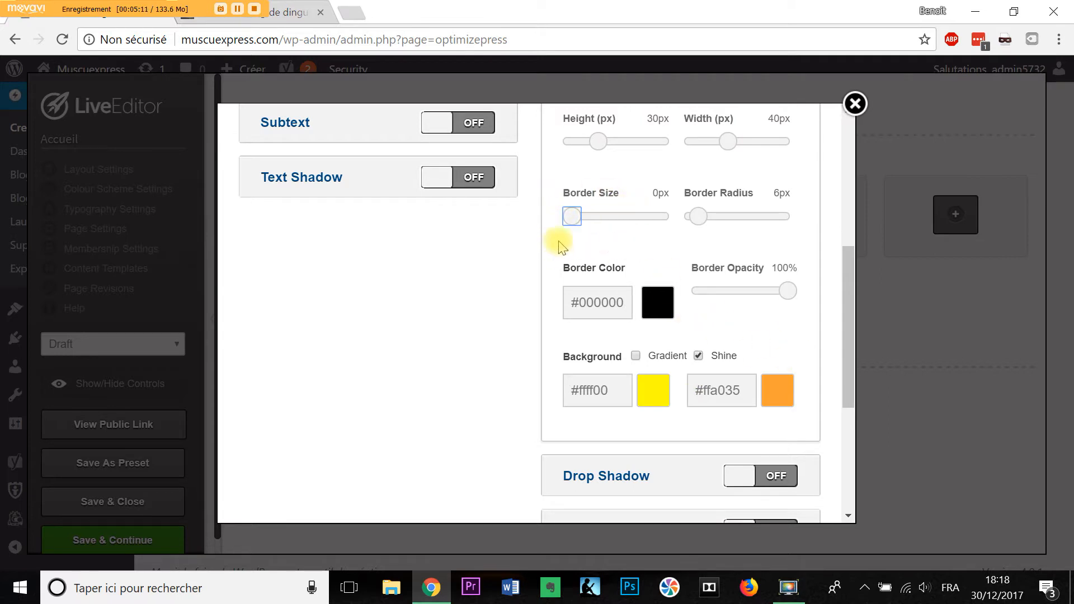
Set both of the button's background colours to white, #ffffff, copying the first colour's code into the second.
{"action": "left_click", "coordinate": [624, 388]}
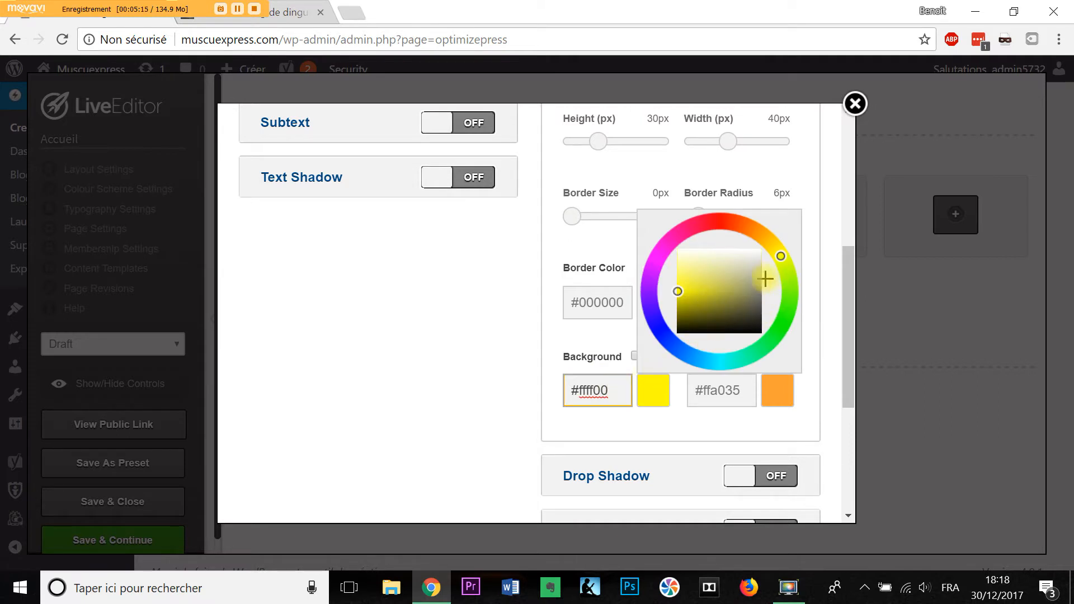
{"action": "left_click", "coordinate": [741, 271]}
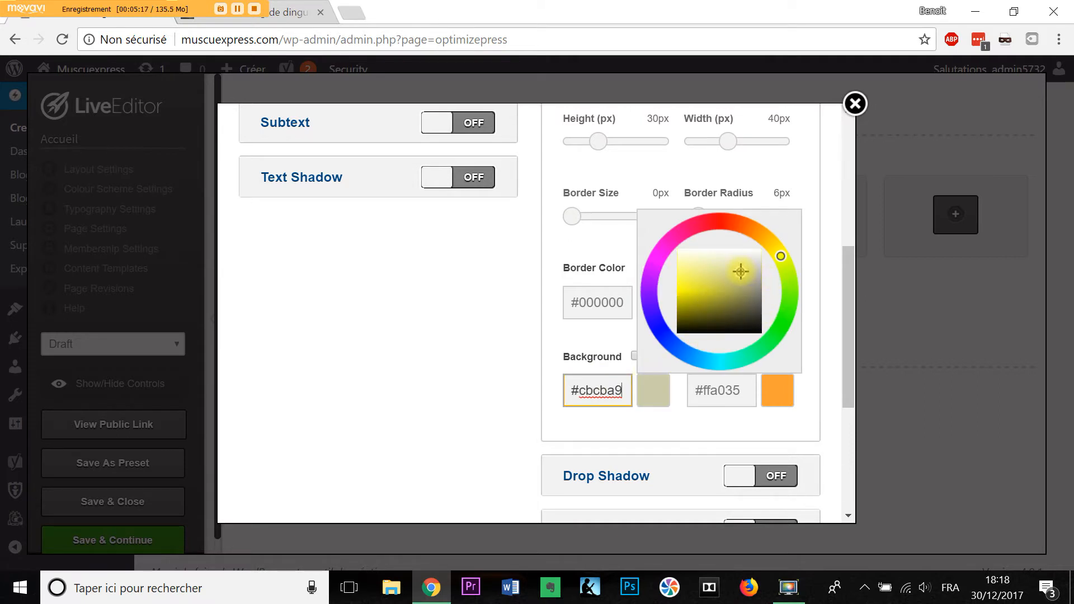
{"action": "left_click_drag", "start_coordinate": [740, 271], "coordinate": [786, 242]}
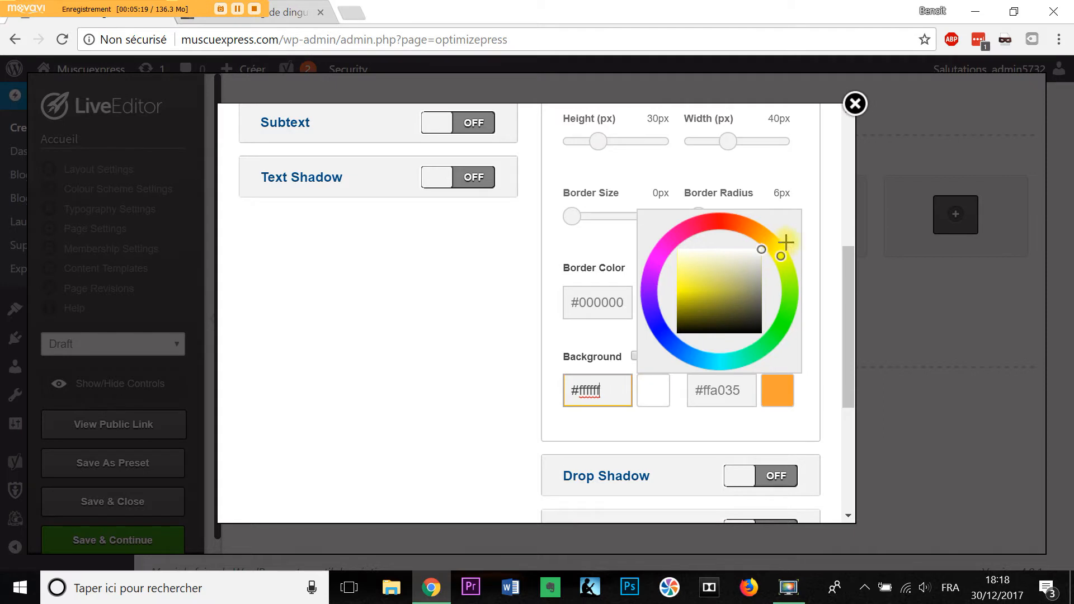
{"action": "left_click", "coordinate": [683, 430]}
{"action": "left_click_drag", "start_coordinate": [577, 384], "coordinate": [600, 383]}
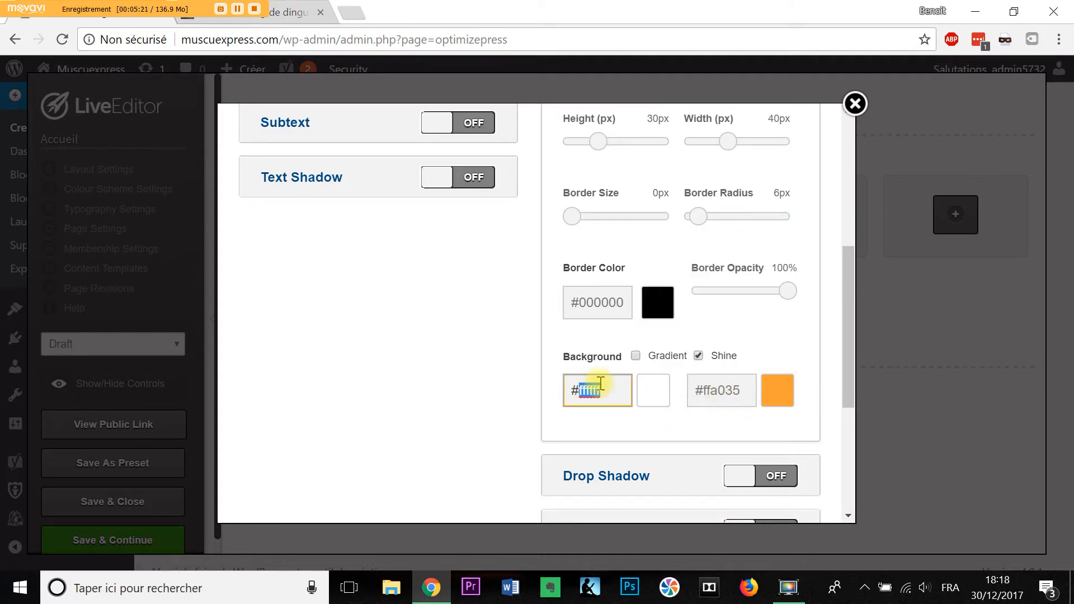
{"action": "right_click", "coordinate": [601, 390]}
{"action": "left_click", "coordinate": [637, 302]}
{"action": "double_click", "coordinate": [715, 391]}
{"action": "right_click", "coordinate": [715, 391]}
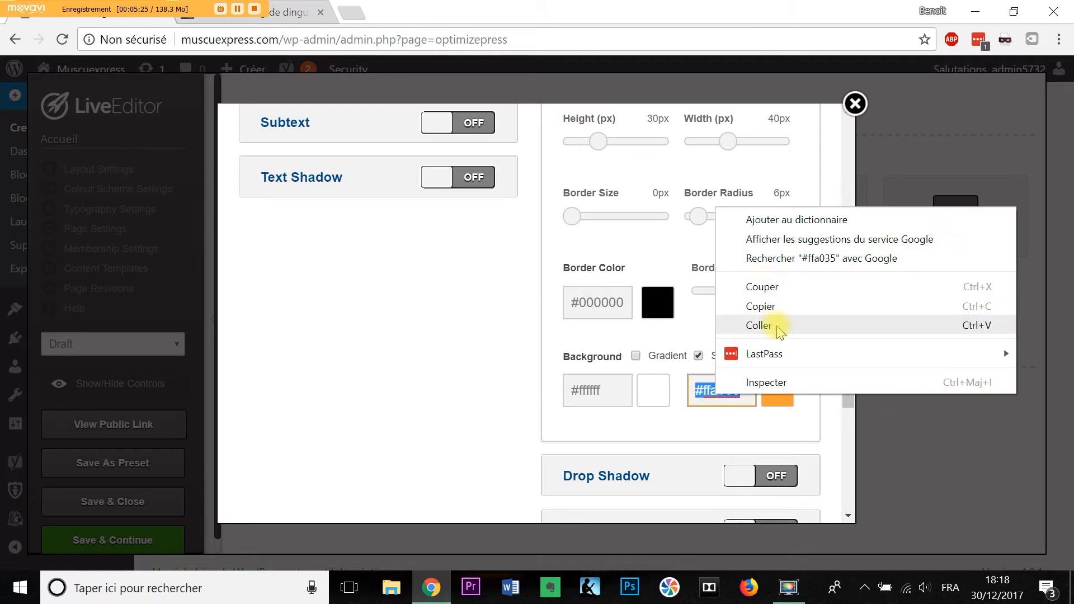
{"action": "left_click", "coordinate": [710, 327]}
Check the button's preview and insert it into the row's first narrow column.
{"action": "scroll", "coordinate": [732, 419], "scroll_direction": "down", "scroll_amount": 4}
{"action": "scroll", "coordinate": [731, 403], "scroll_direction": "up", "scroll_amount": 9}
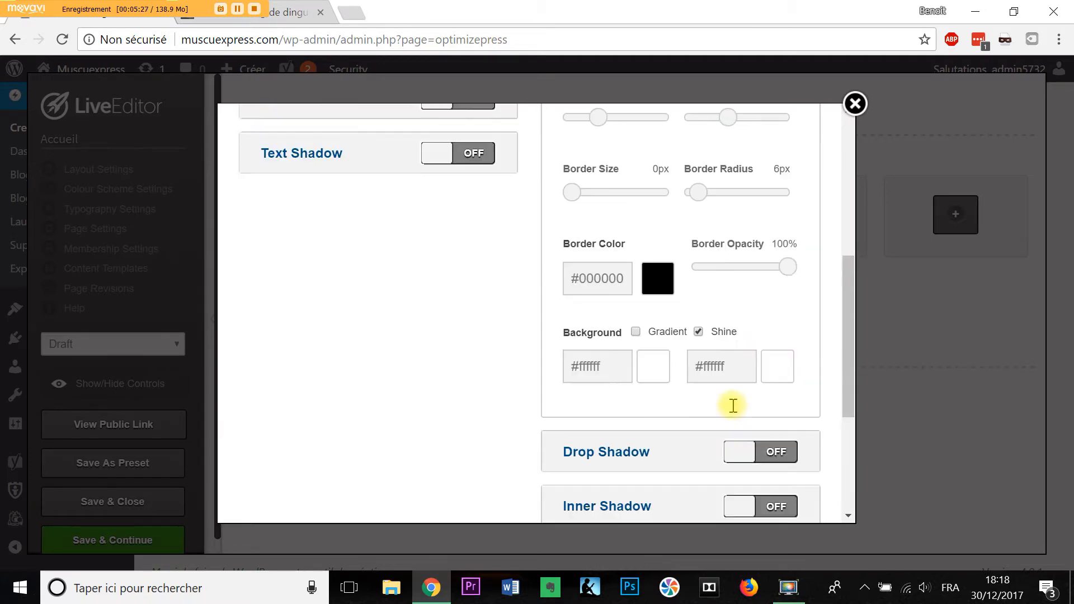
{"action": "scroll", "coordinate": [647, 355], "scroll_direction": "down", "scroll_amount": 1}
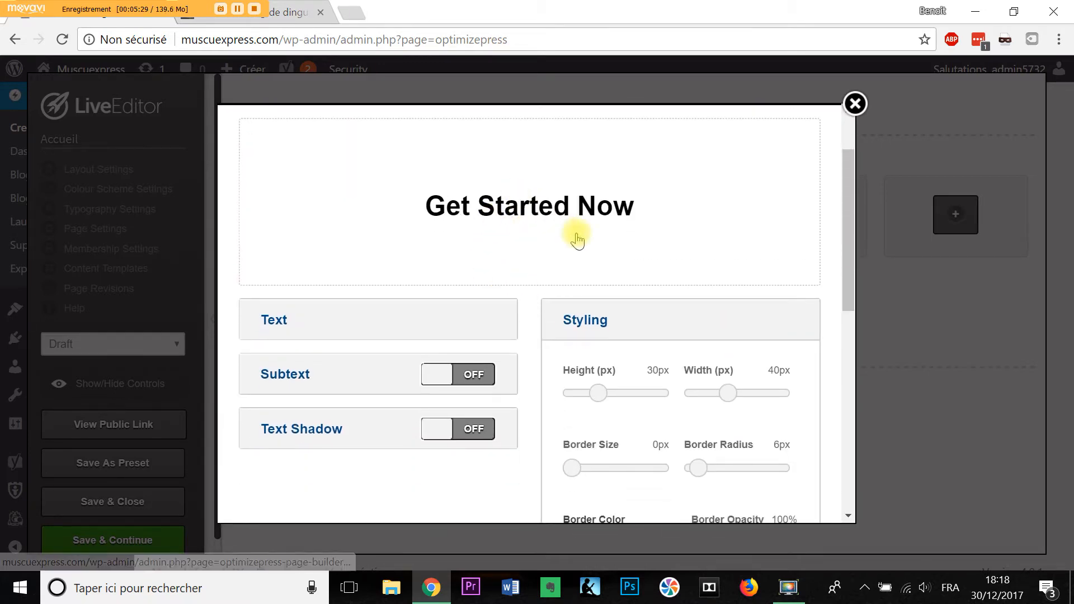
{"action": "scroll", "coordinate": [587, 216], "scroll_direction": "down", "scroll_amount": 5}
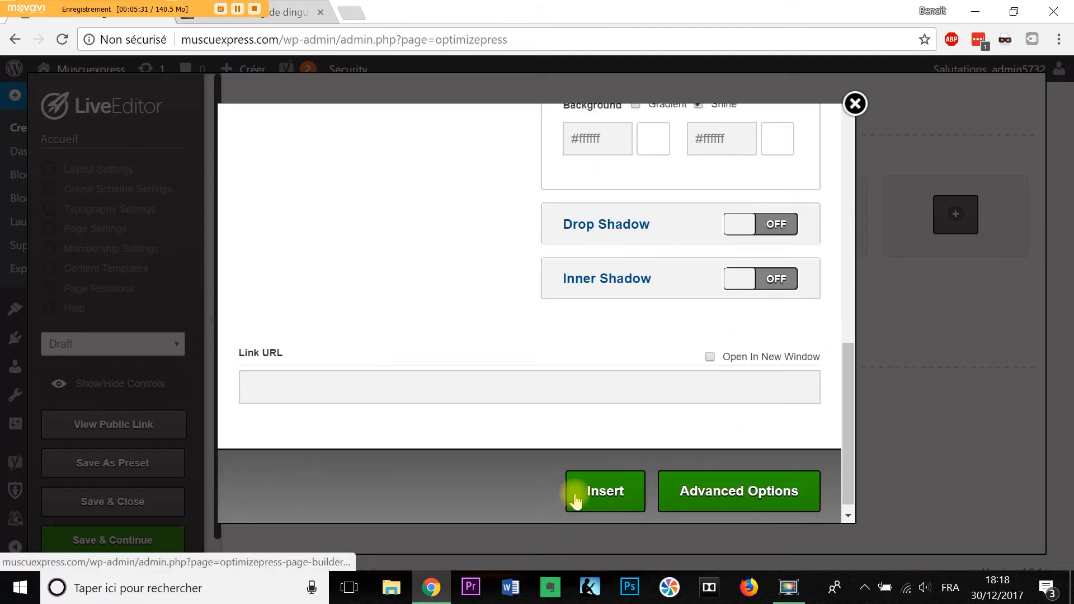
{"action": "left_click", "coordinate": [583, 496]}
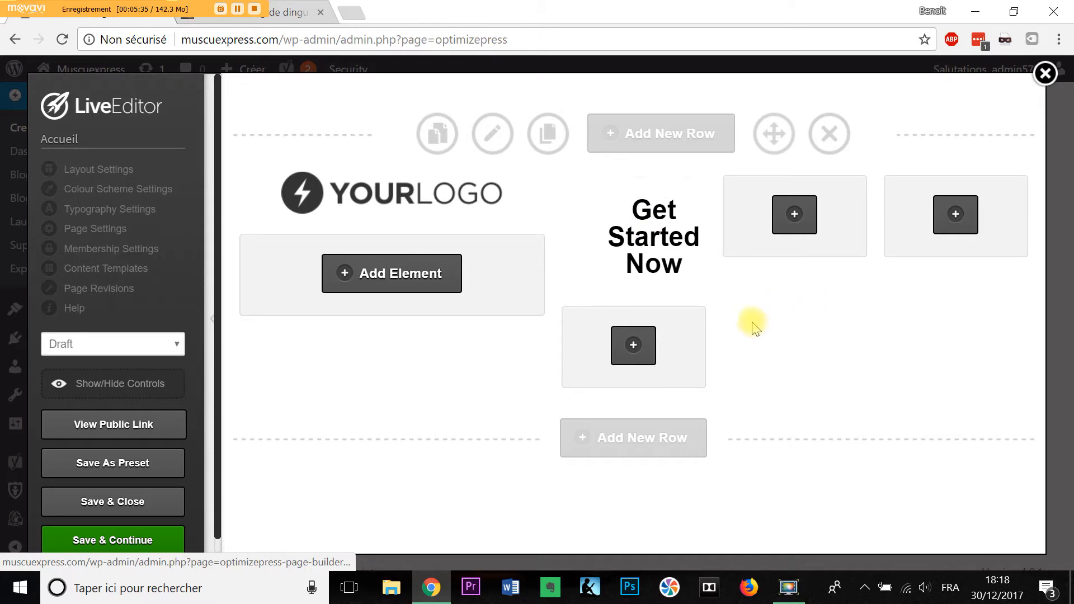
Reopen the inserted button's settings and set its text size to 25px.
{"action": "left_click", "coordinate": [590, 187]}
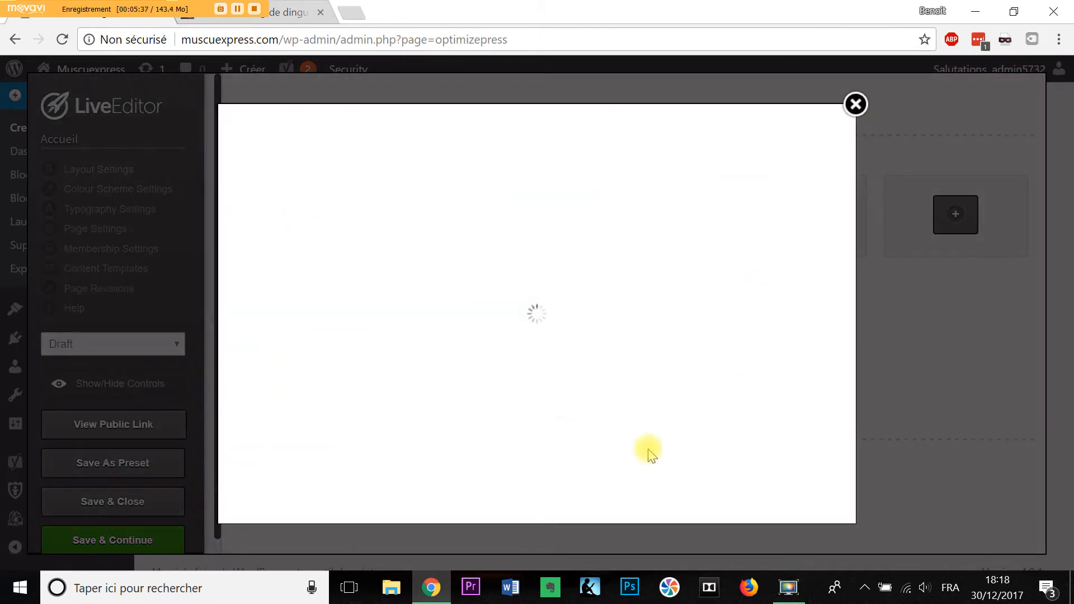
{"action": "scroll", "coordinate": [346, 389], "scroll_direction": "down", "scroll_amount": 3}
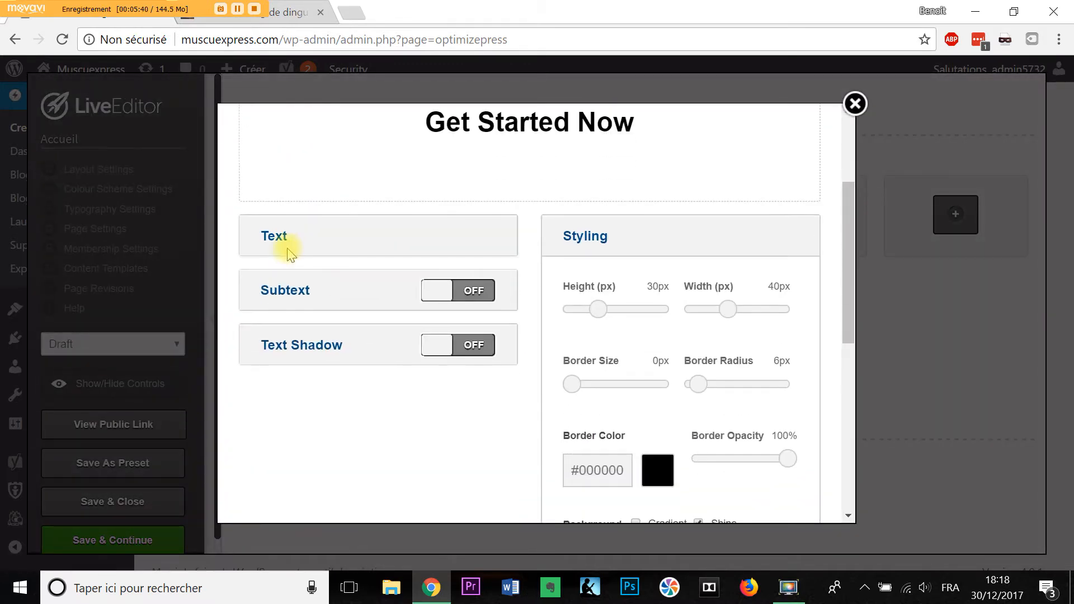
{"action": "left_click", "coordinate": [273, 237]}
{"action": "left_click", "coordinate": [461, 307]}
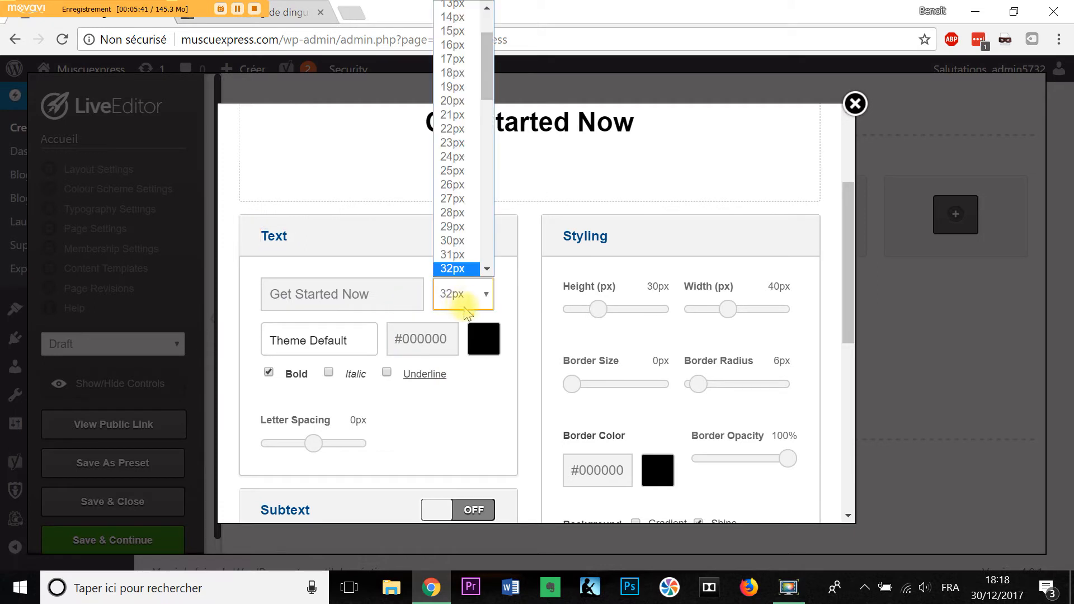
{"action": "left_click", "coordinate": [466, 241]}
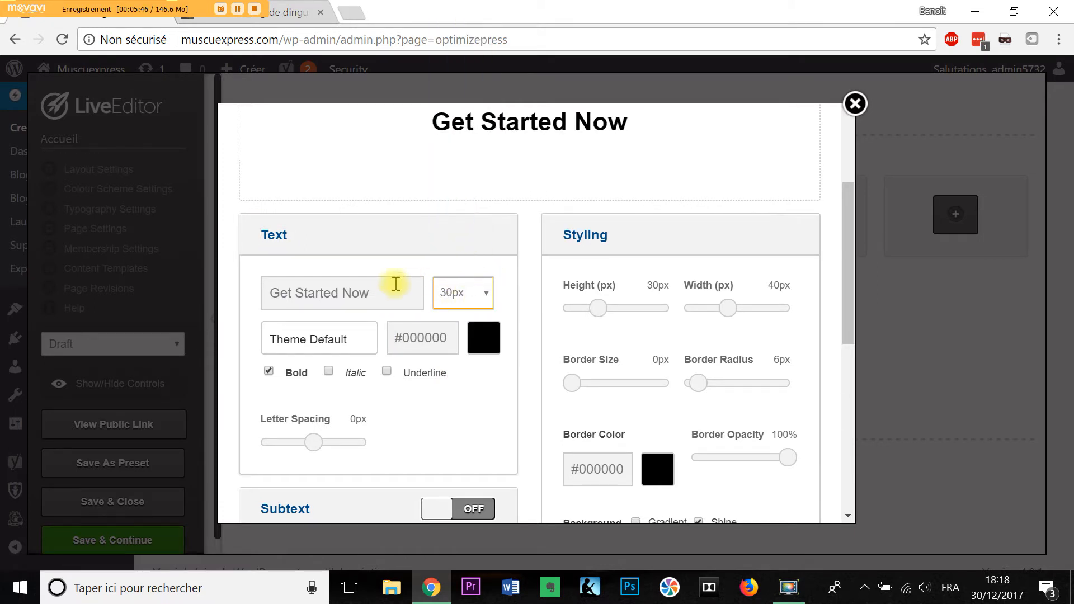
{"action": "left_click", "coordinate": [469, 301]}
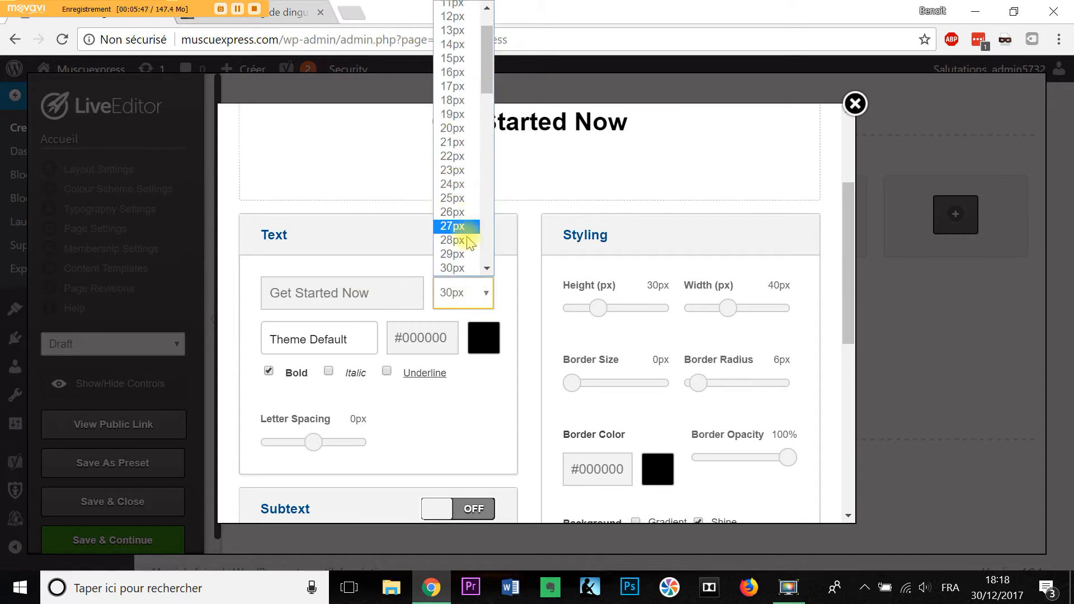
{"action": "left_click", "coordinate": [469, 201]}
Relabel the button "Accueil" in non-bold text and apply the changes to the page.
{"action": "left_click_drag", "start_coordinate": [384, 301], "coordinate": [143, 293]}
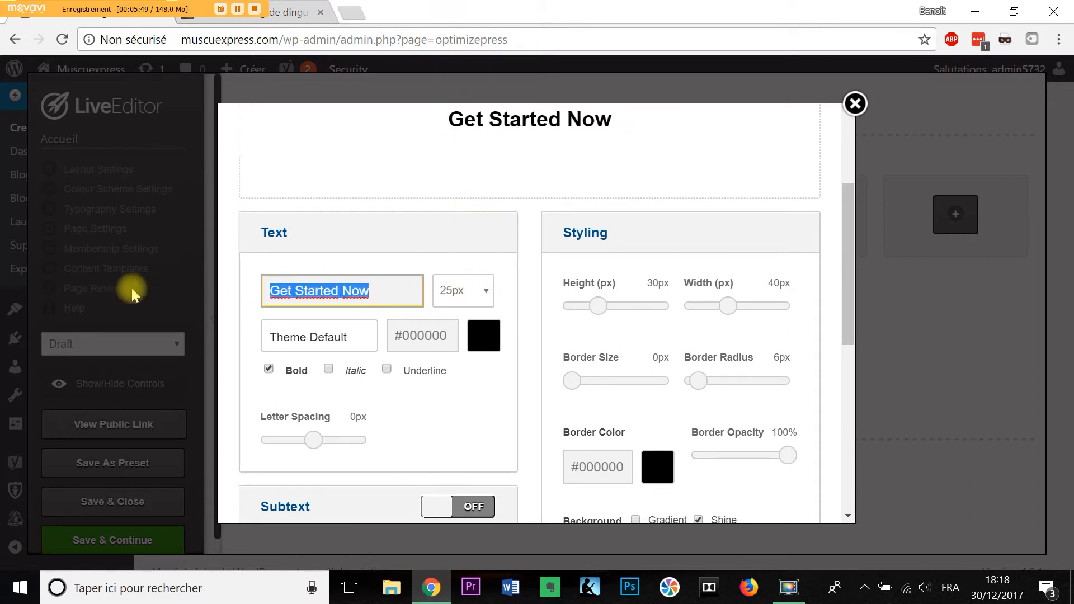
{"action": "type", "text": "Accueil"}
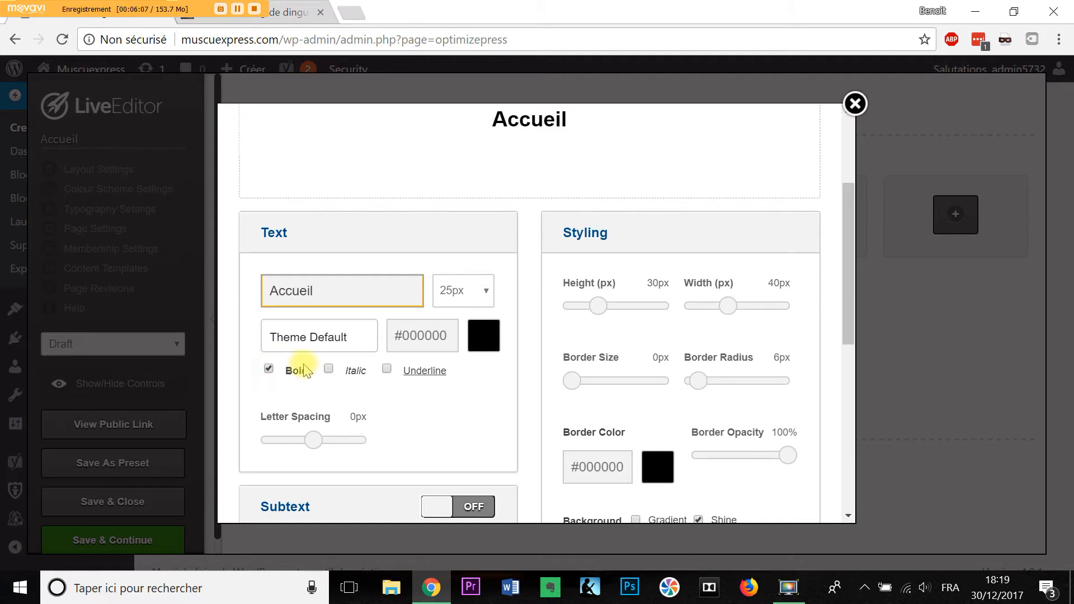
{"action": "left_click", "coordinate": [269, 369]}
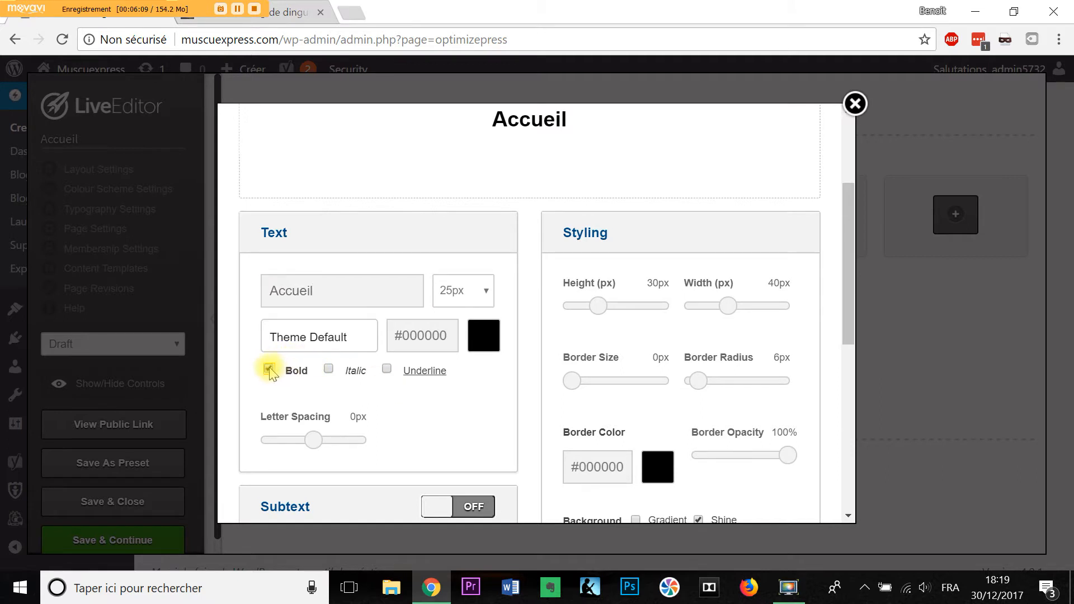
{"action": "scroll", "coordinate": [365, 380], "scroll_direction": "down", "scroll_amount": 7}
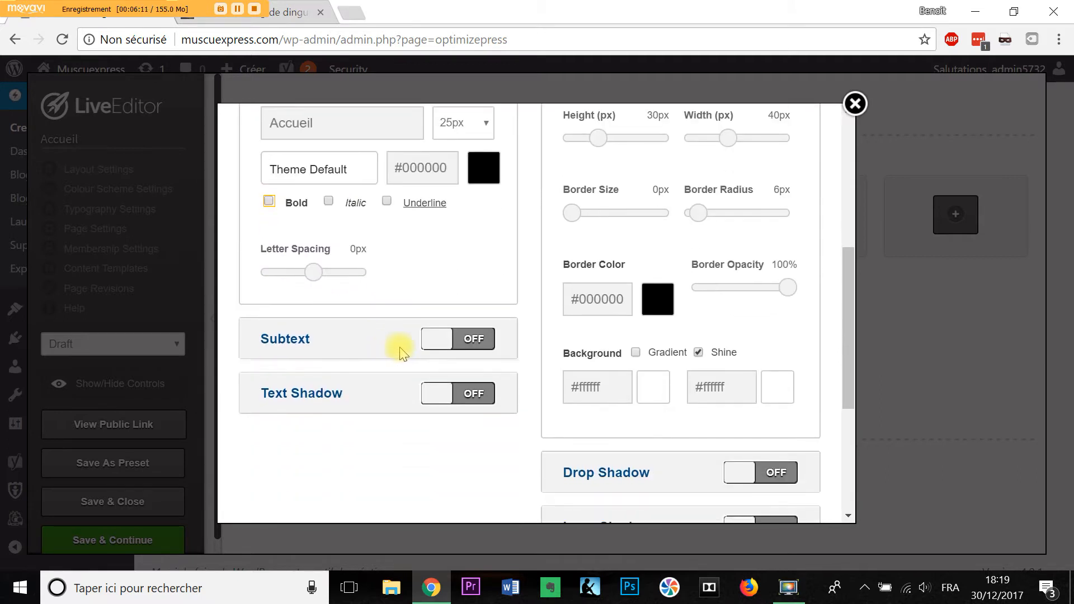
{"action": "left_click", "coordinate": [605, 488]}
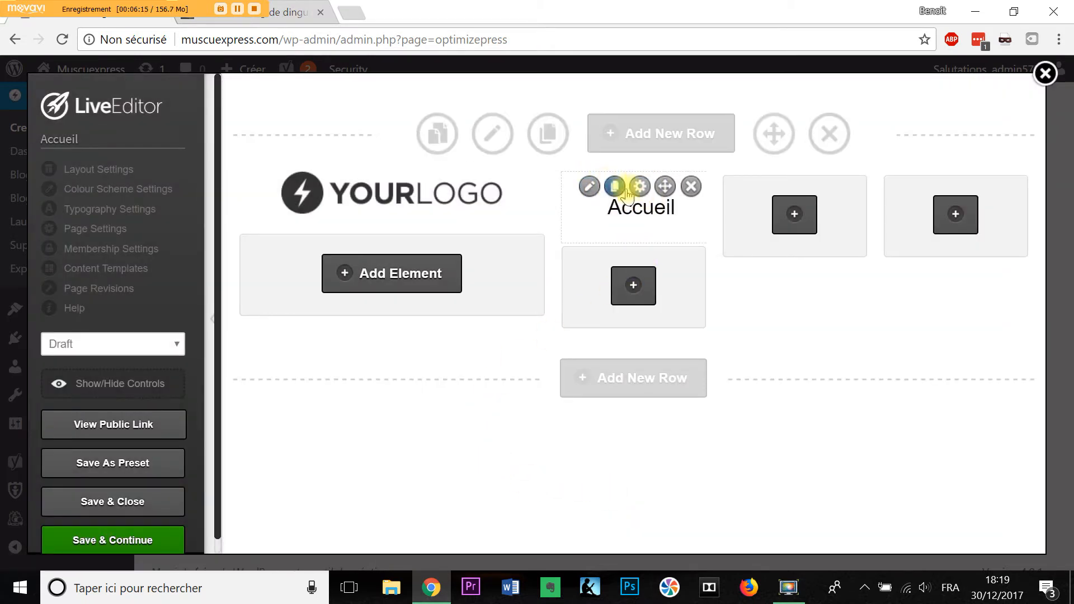
Duplicate the Accueil button twice within its column.
{"action": "left_click", "coordinate": [616, 188]}
{"action": "left_click", "coordinate": [615, 187]}
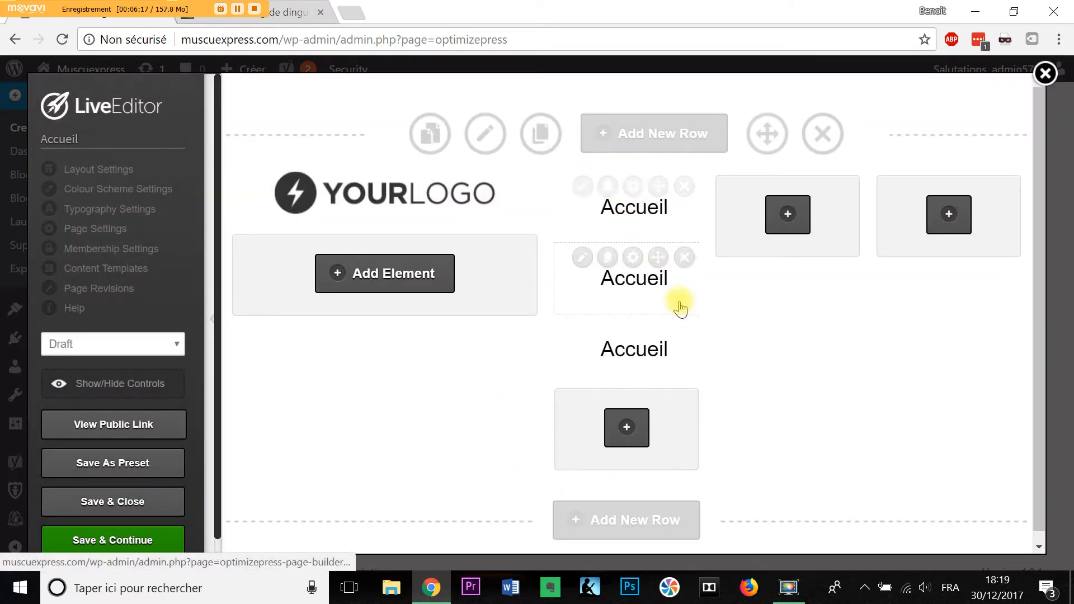
Move the two duplicate Accueil buttons into the header row's two empty narrow columns, one in each.
{"action": "left_click_drag", "start_coordinate": [657, 258], "coordinate": [802, 193]}
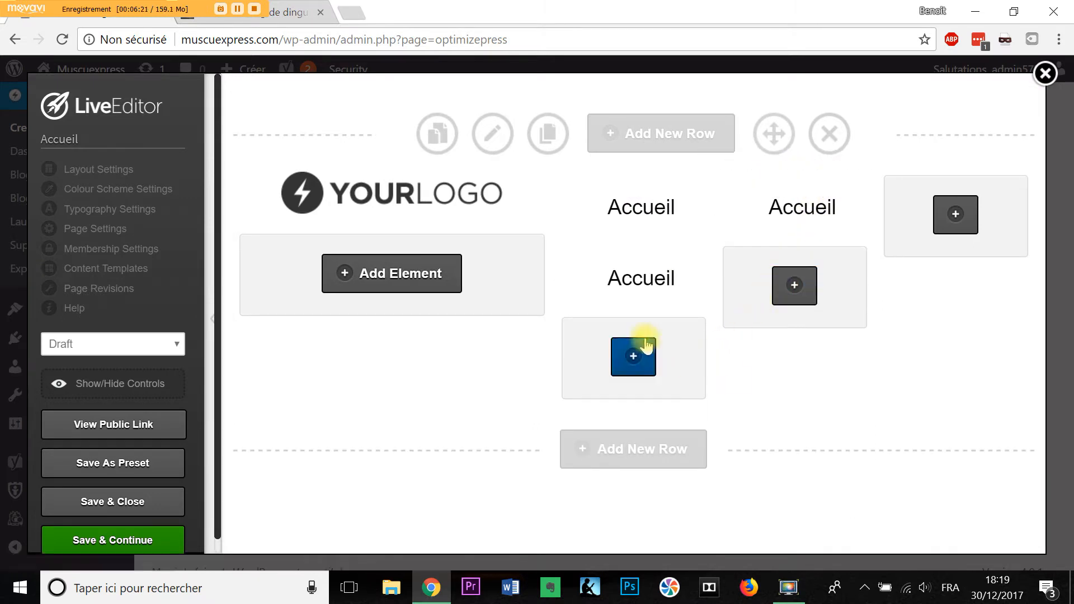
{"action": "left_click_drag", "start_coordinate": [664, 254], "coordinate": [956, 186]}
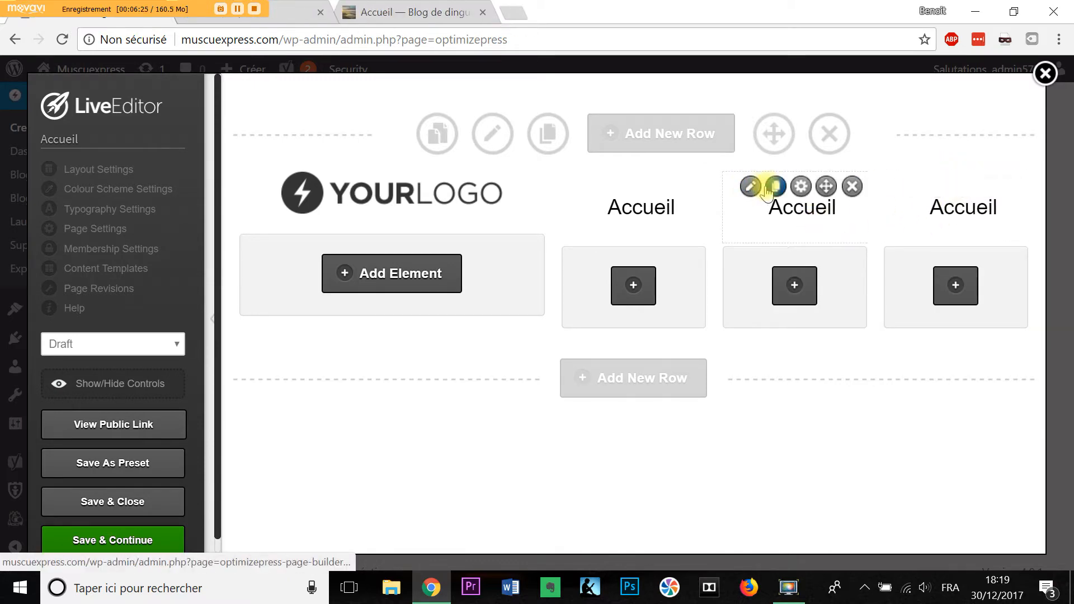
Relabel the button in the middle narrow column "Blog" and apply the change to the page.
{"action": "left_click", "coordinate": [621, 216]}
{"action": "scroll", "coordinate": [532, 372], "scroll_direction": "down", "scroll_amount": 2}
{"action": "left_click_drag", "start_coordinate": [313, 378], "coordinate": [256, 390]}
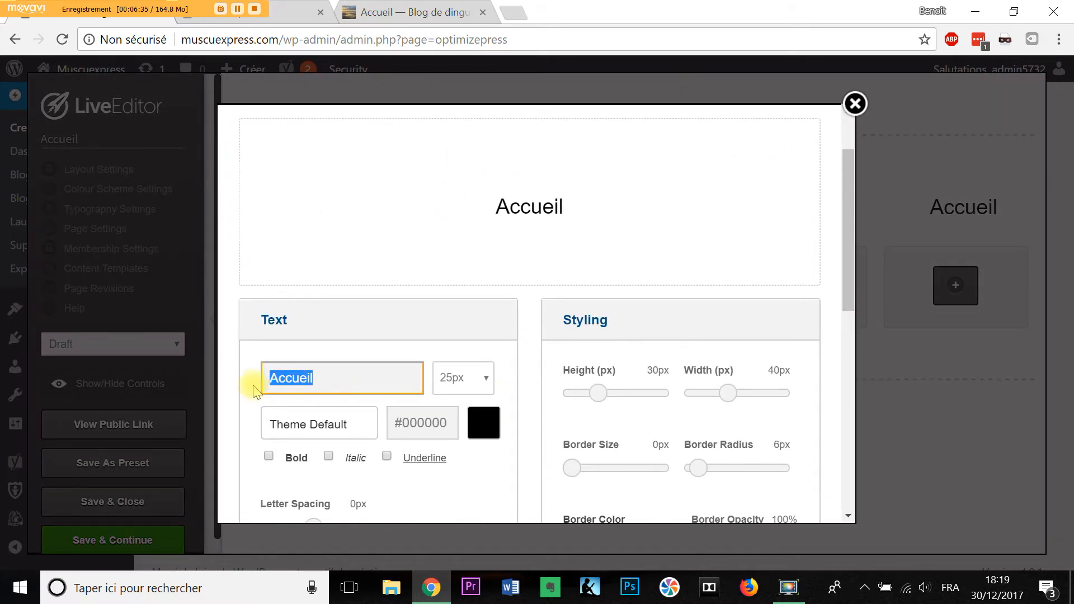
{"action": "type", "text": "Blog"}
{"action": "scroll", "coordinate": [623, 383], "scroll_direction": "down", "scroll_amount": 6}
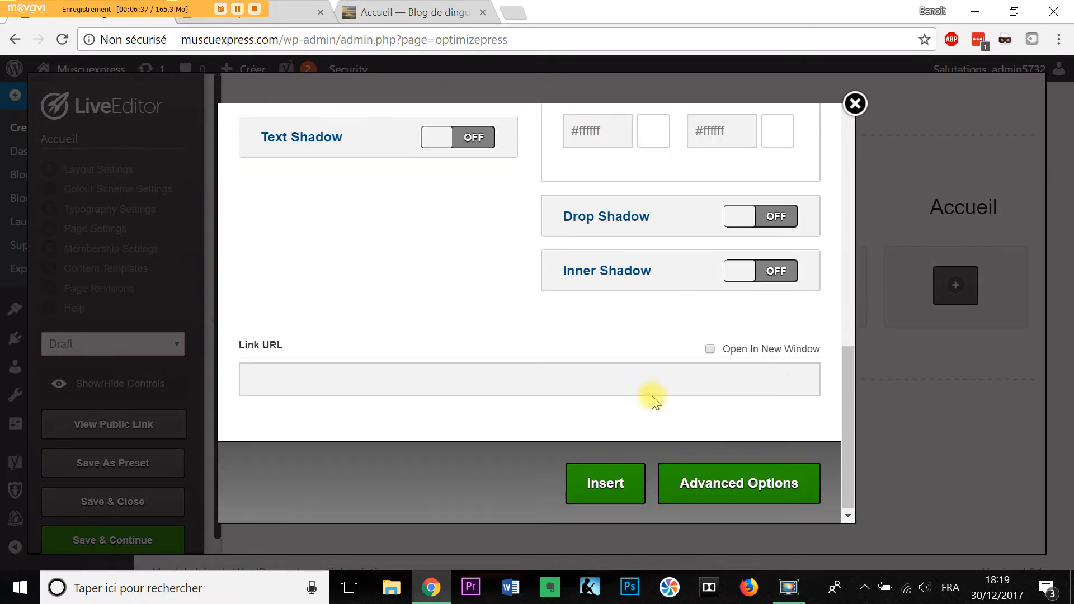
{"action": "left_click", "coordinate": [614, 486]}
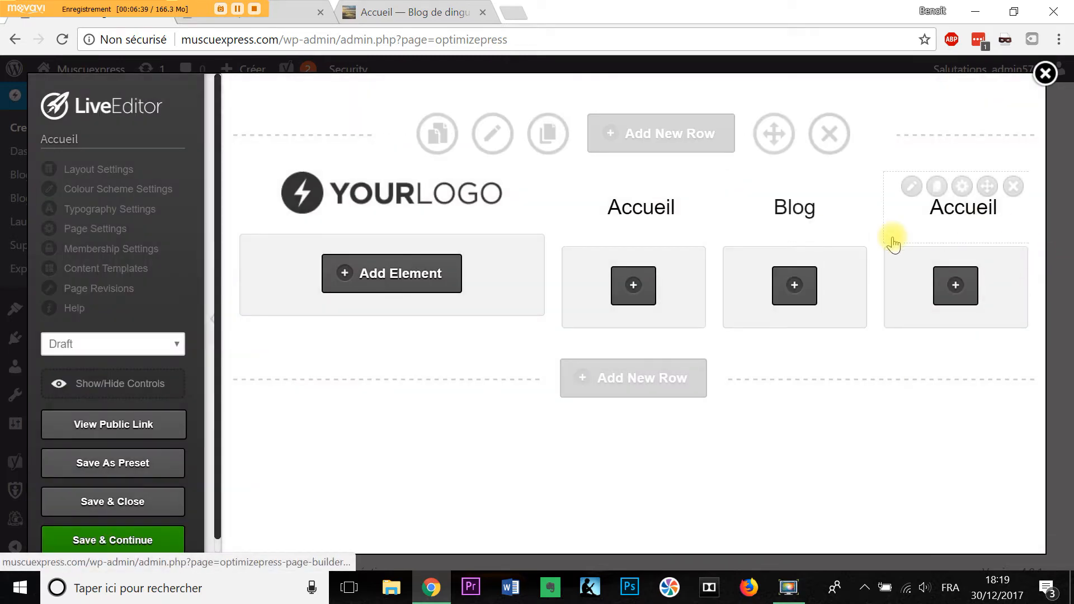
Relabel the button in the last column "Programmes" and apply the change to the page.
{"action": "mouse_move", "coordinate": [912, 190]}
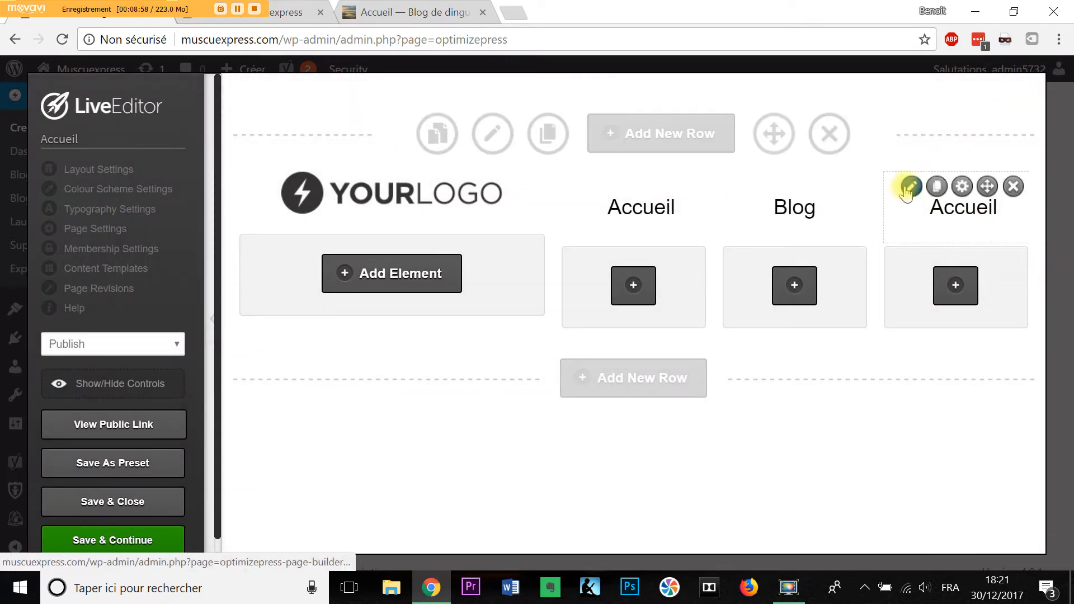
{"action": "left_click", "coordinate": [908, 187]}
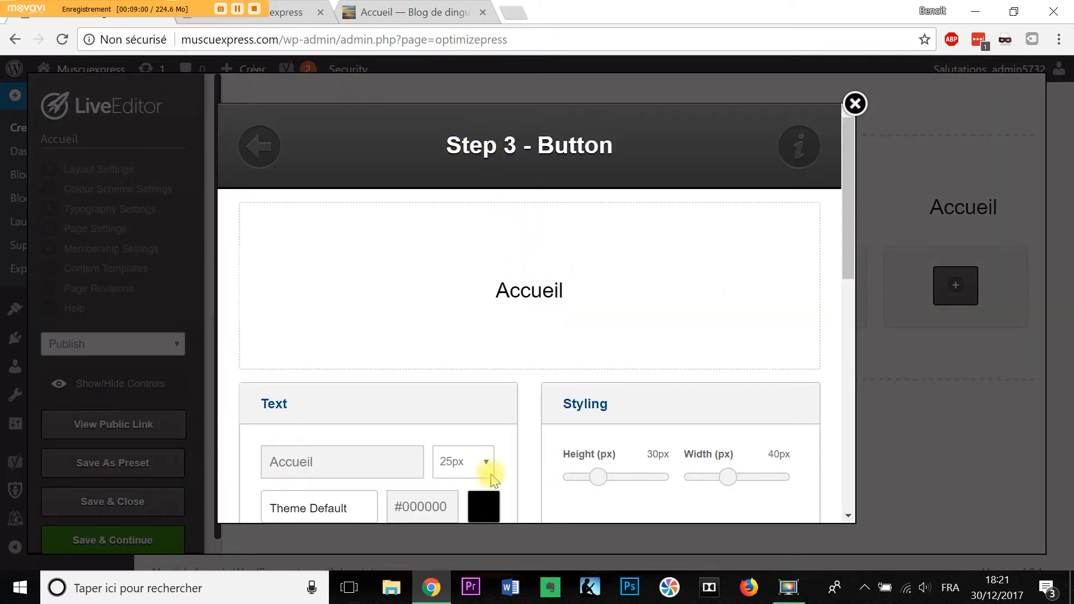
{"action": "left_click", "coordinate": [384, 452]}
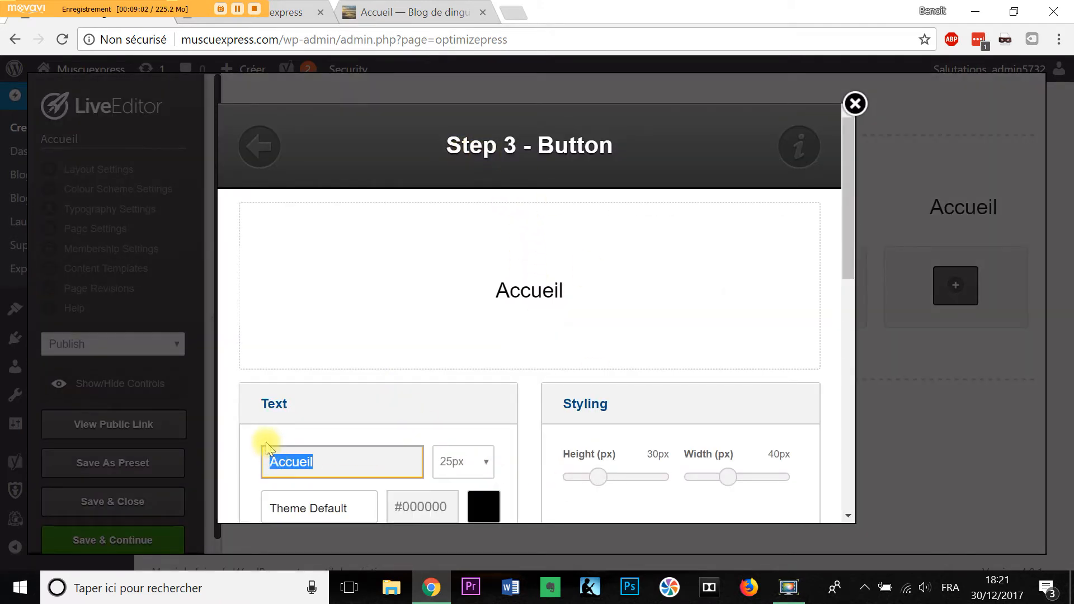
{"action": "type", "text": "Progra"}
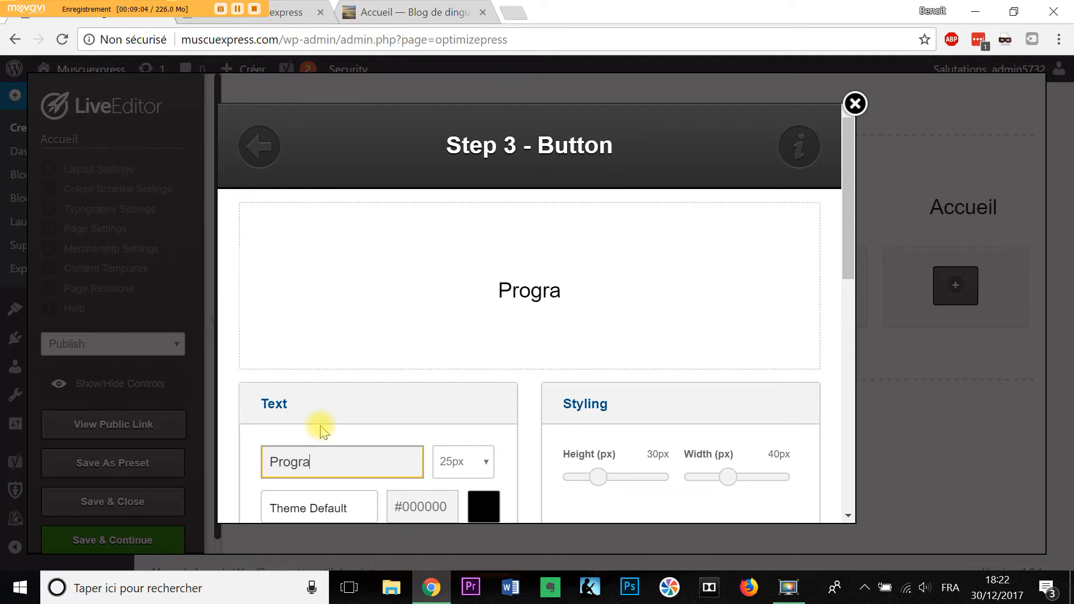
{"action": "type", "text": "mme"}
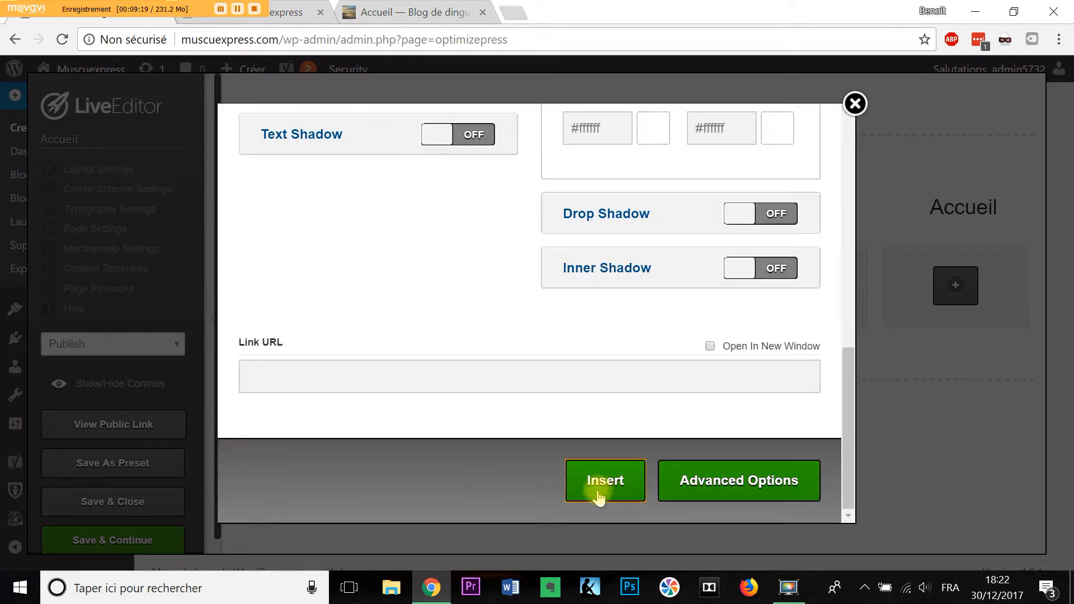
{"action": "left_click", "coordinate": [599, 497]}
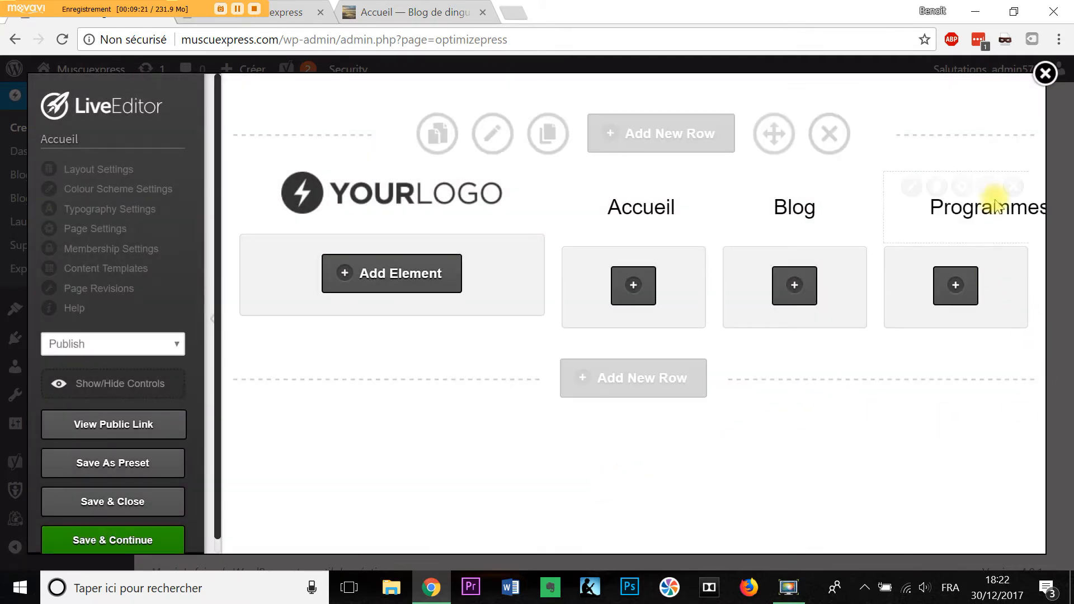
Save the page, check the header on its public version and return to the LiveEditor.
{"action": "left_click", "coordinate": [101, 550]}
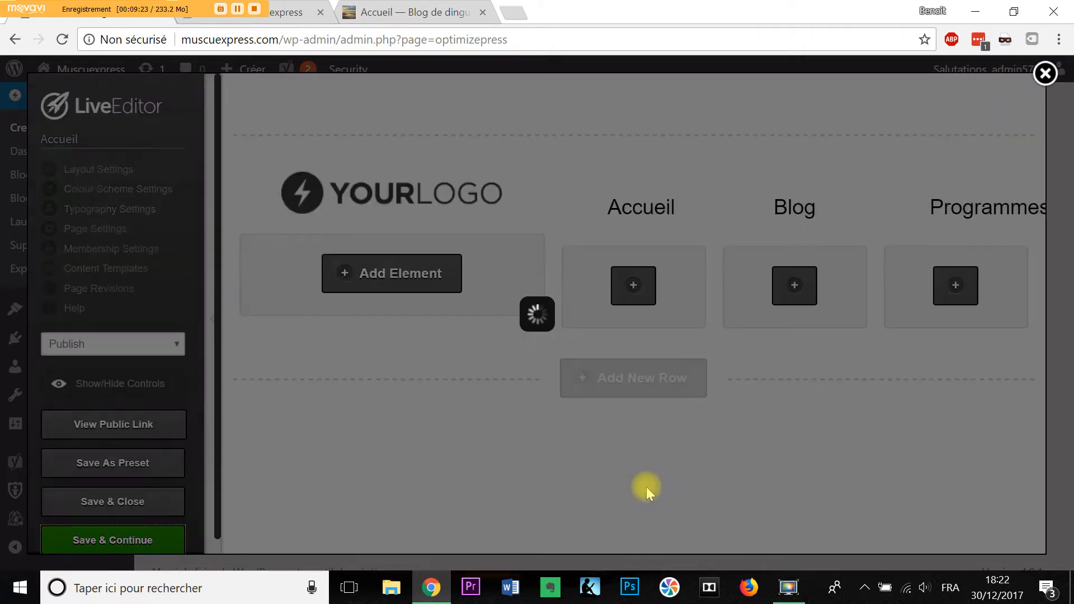
{"action": "left_click", "coordinate": [681, 138]}
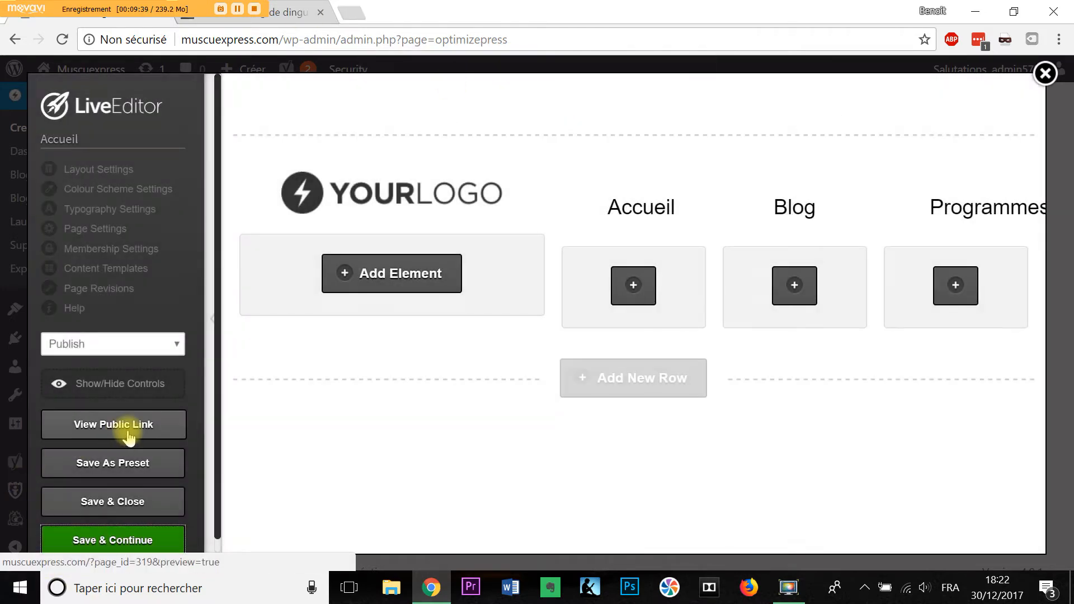
{"action": "left_click", "coordinate": [132, 435]}
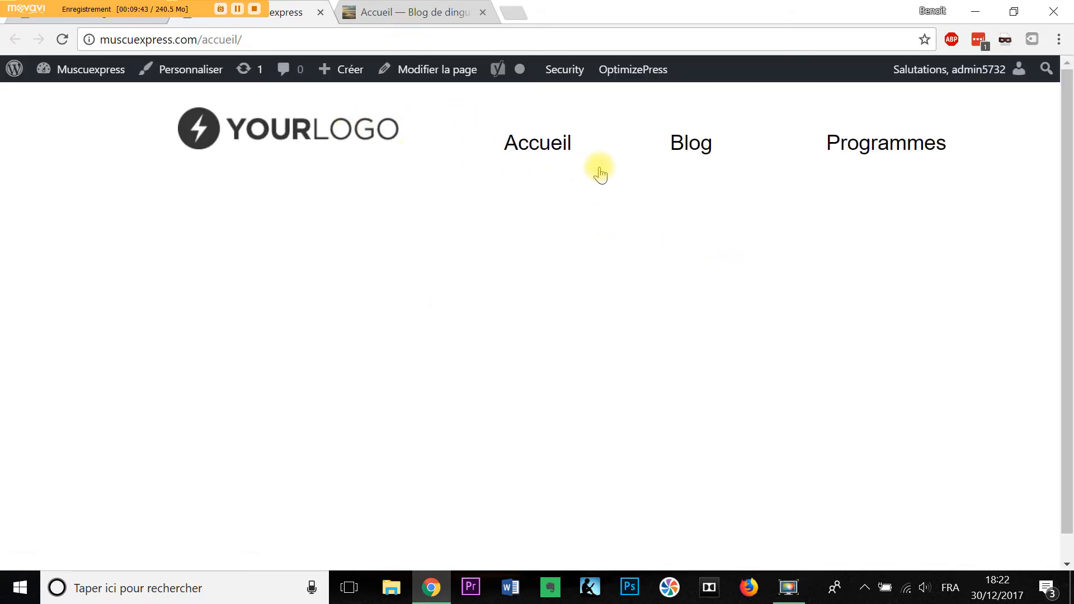
{"action": "left_click", "coordinate": [116, 23]}
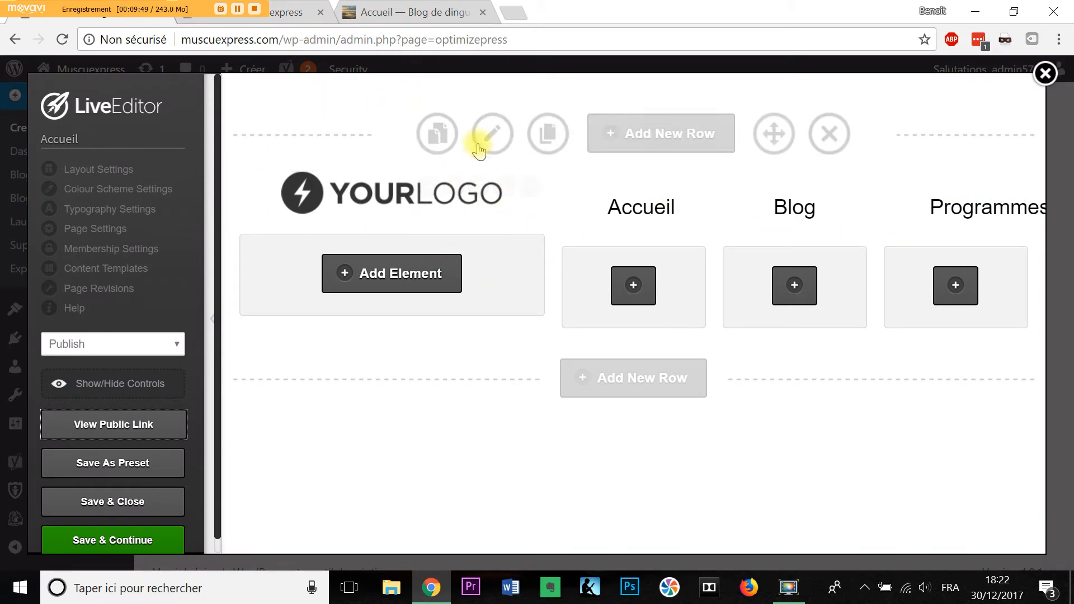
Set the header row's background start color to grey #afafaf, leave the end color empty and update the row.
{"action": "mouse_move", "coordinate": [495, 143]}
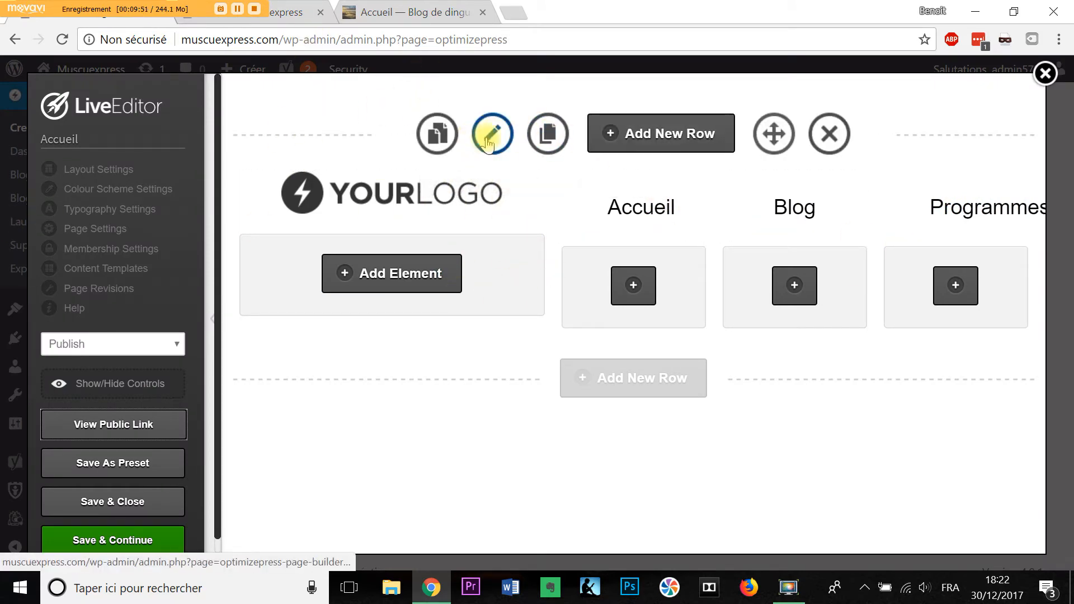
{"action": "left_click", "coordinate": [491, 138]}
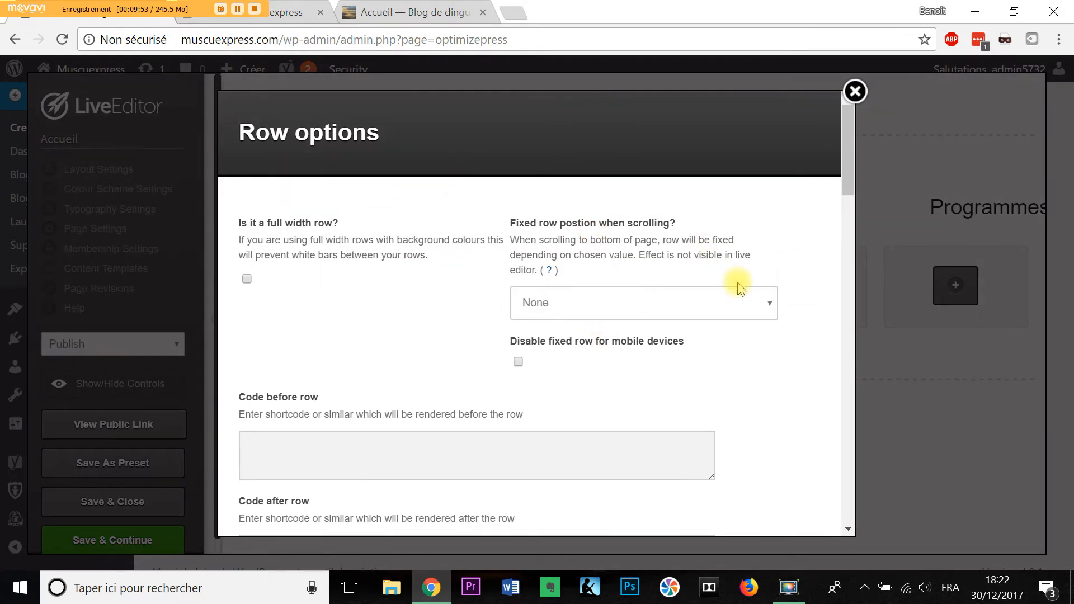
{"action": "scroll", "coordinate": [517, 306], "scroll_direction": "down", "scroll_amount": 6}
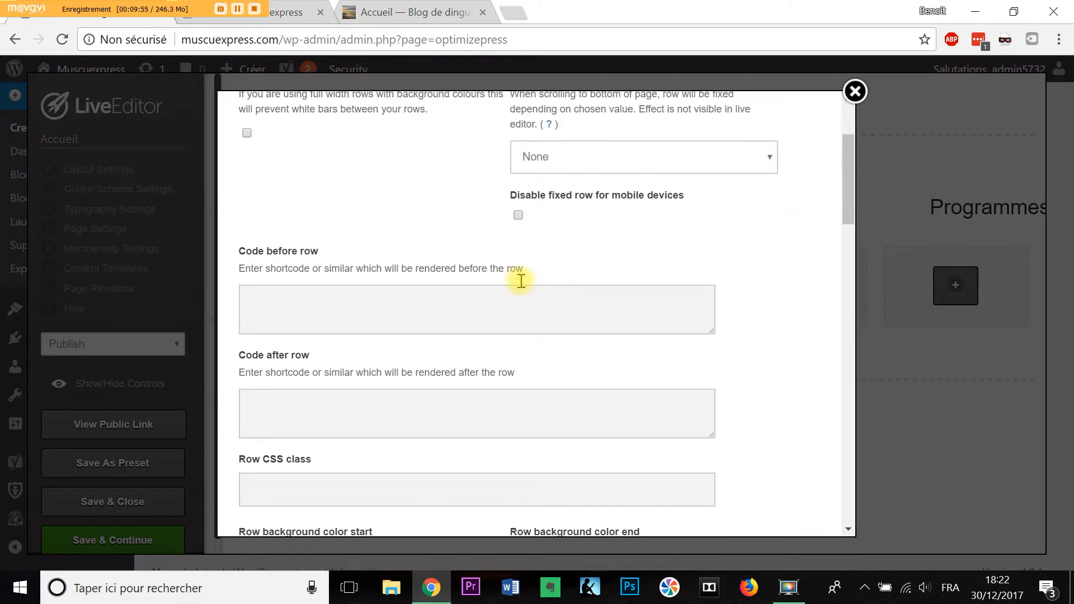
{"action": "left_click", "coordinate": [282, 378]}
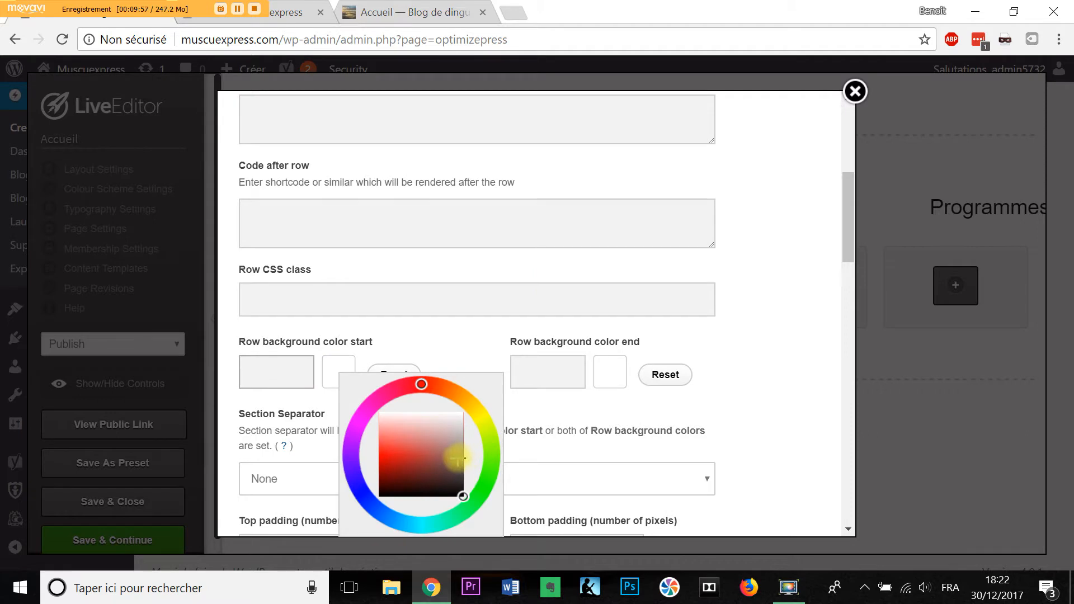
{"action": "left_click_drag", "start_coordinate": [465, 486], "coordinate": [480, 440]}
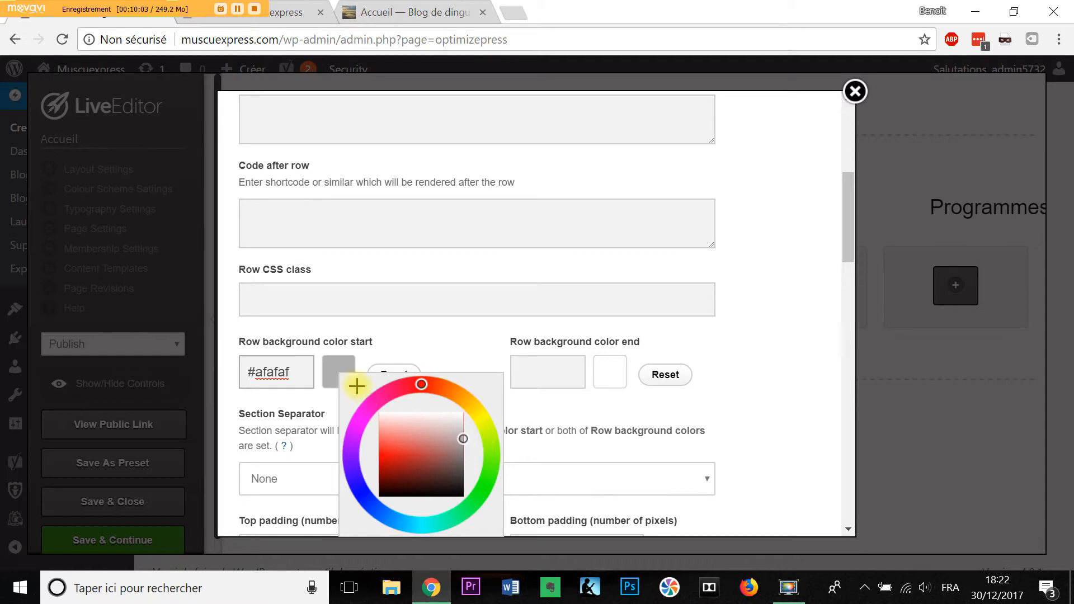
{"action": "left_click", "coordinate": [278, 378]}
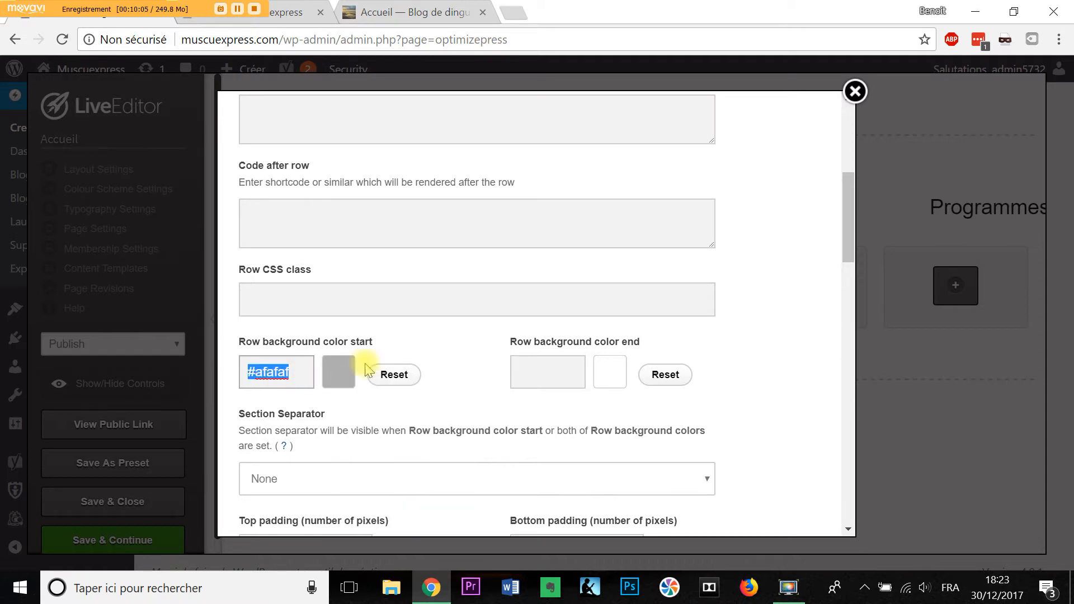
{"action": "left_click", "coordinate": [548, 371]}
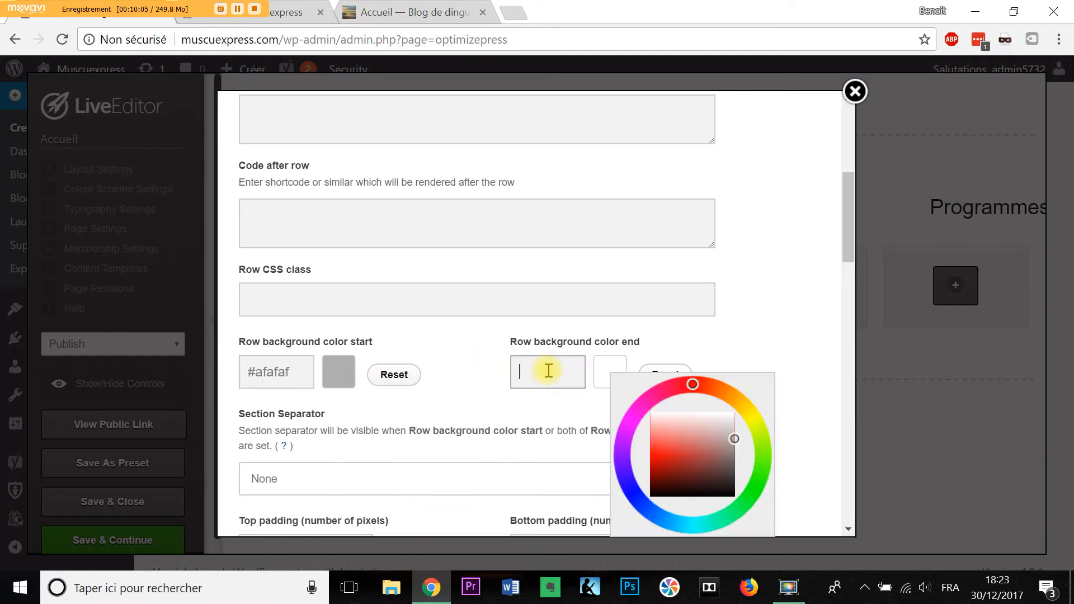
{"action": "left_click", "coordinate": [473, 392]}
{"action": "scroll", "coordinate": [492, 414], "scroll_direction": "down", "scroll_amount": 10}
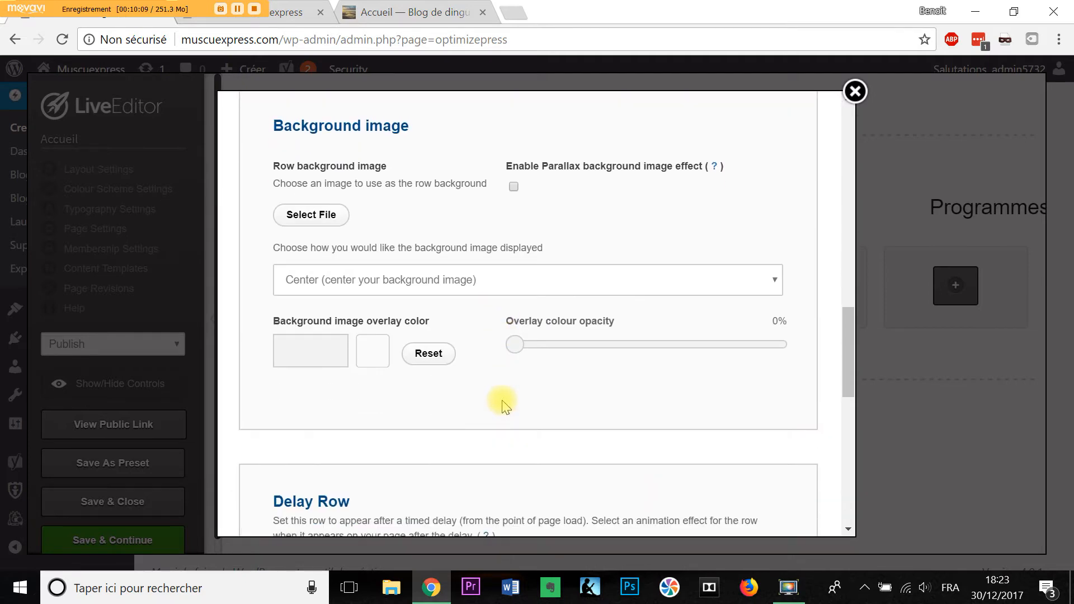
{"action": "scroll", "coordinate": [506, 403], "scroll_direction": "down", "scroll_amount": 3}
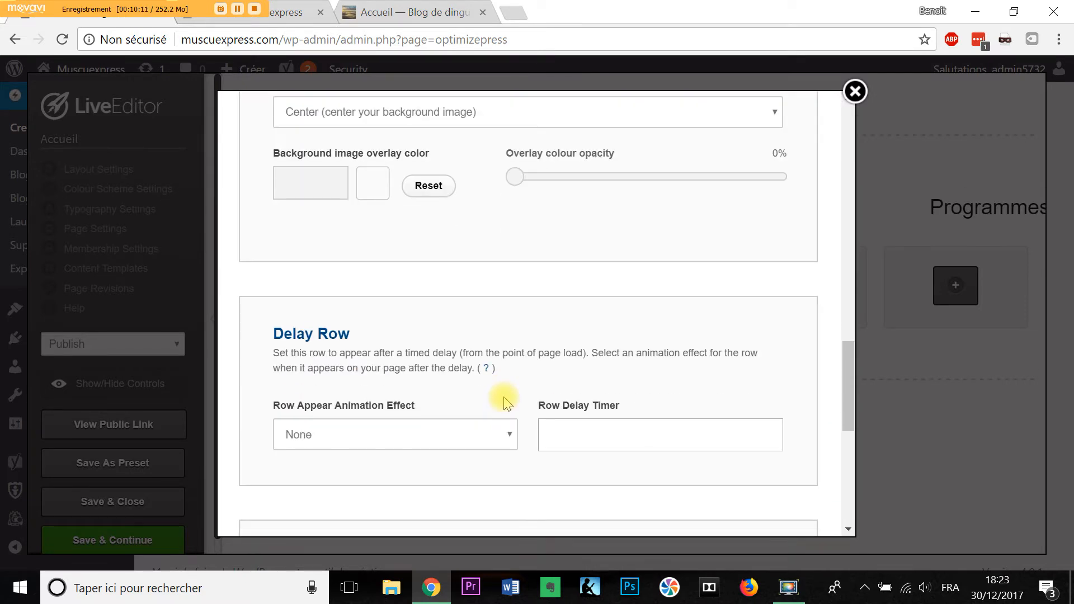
{"action": "scroll", "coordinate": [506, 402], "scroll_direction": "down", "scroll_amount": 8}
{"action": "left_click", "coordinate": [806, 492]}
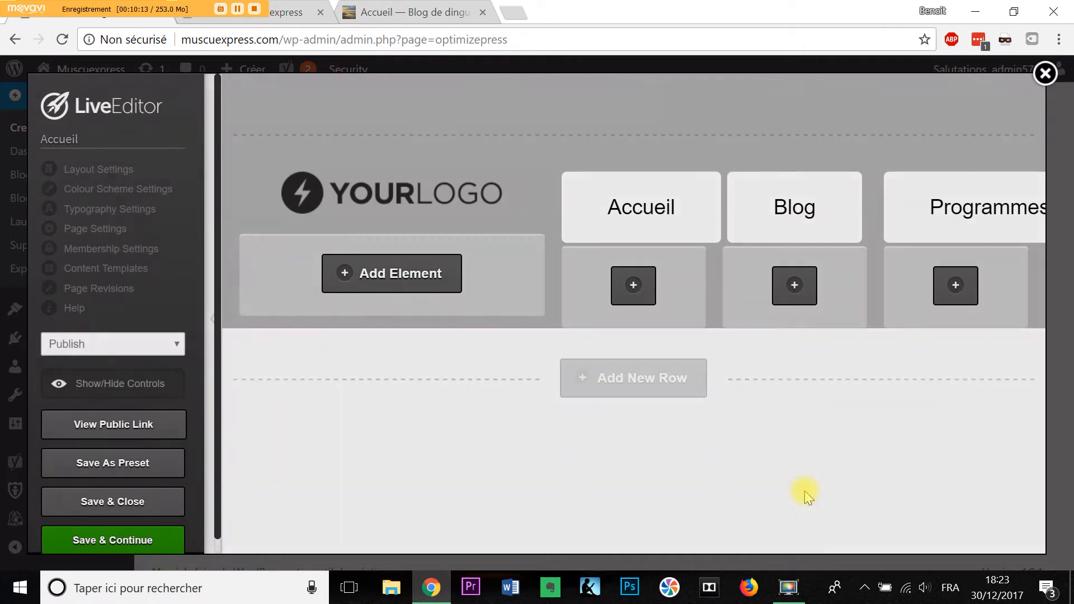
Save the page again, reload the public version to check the grey header and return to the LiveEditor.
{"action": "left_click", "coordinate": [112, 544]}
{"action": "left_click", "coordinate": [677, 126]}
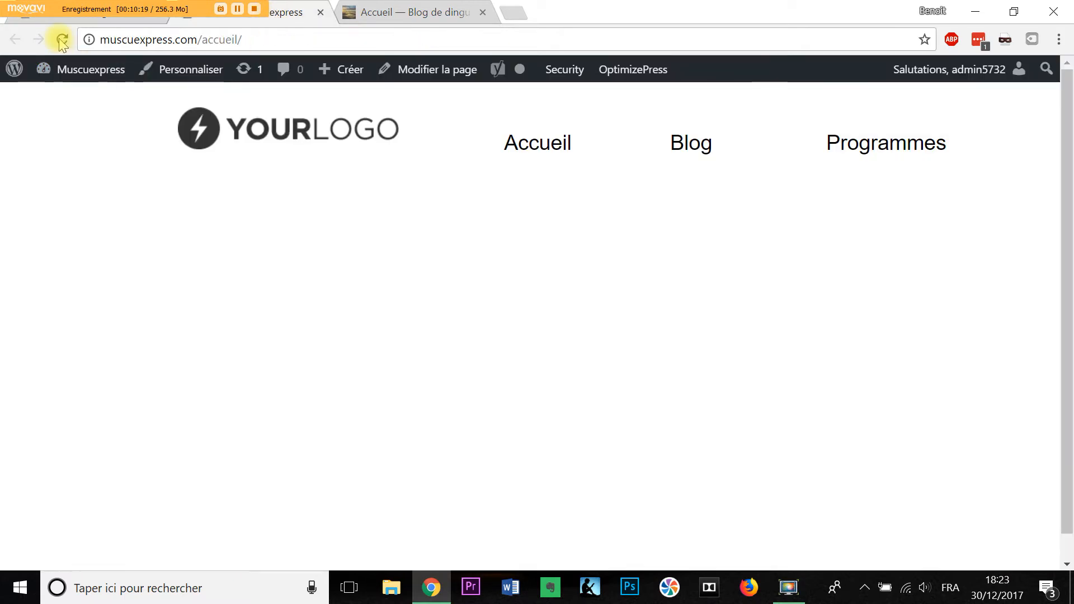
{"action": "left_click", "coordinate": [62, 40]}
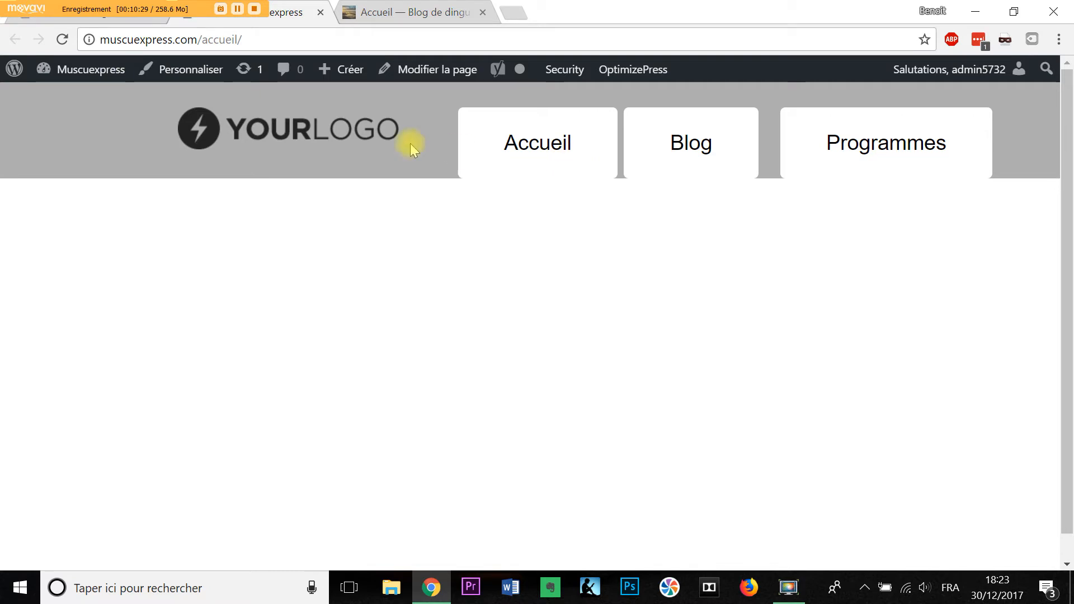
{"action": "left_click", "coordinate": [127, 22]}
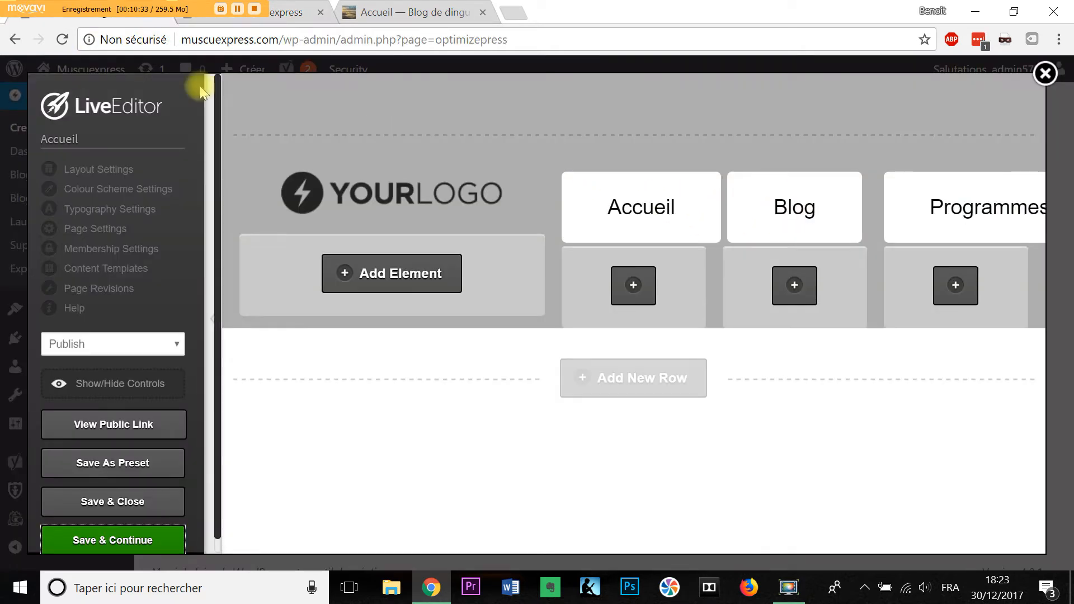
Reduce the Accueil button's height to about 20 px and apply the change to the page.
{"action": "mouse_move", "coordinate": [616, 184]}
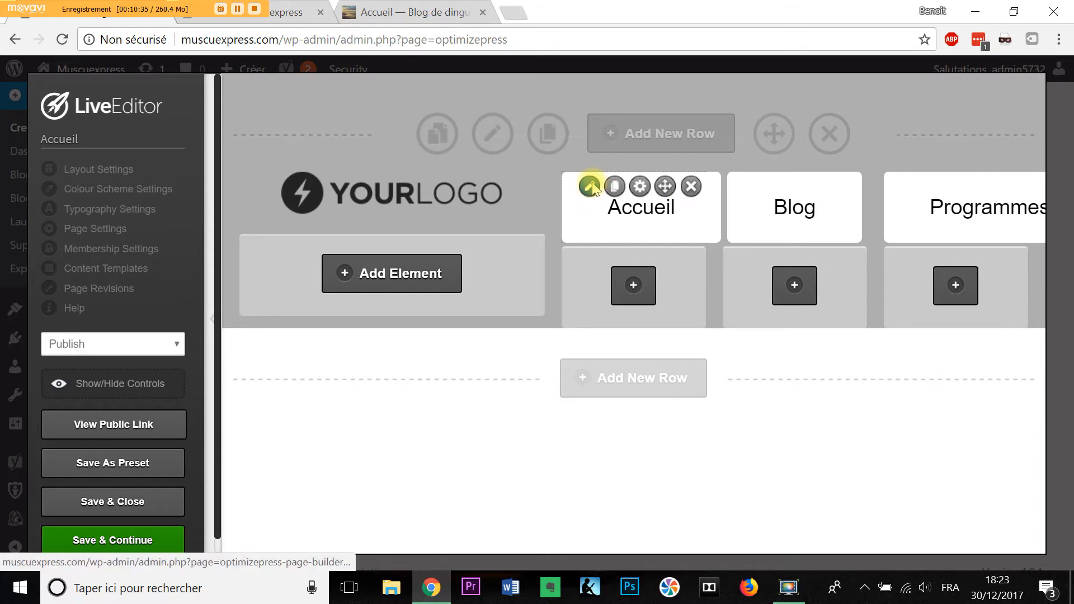
{"action": "left_click", "coordinate": [590, 187]}
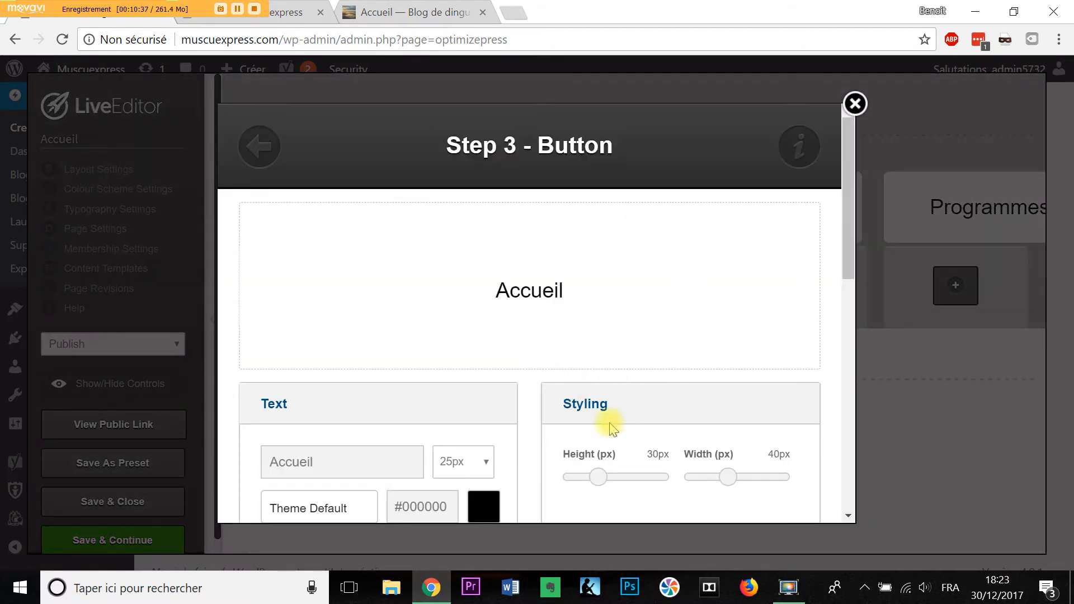
{"action": "scroll", "coordinate": [620, 417], "scroll_direction": "down", "scroll_amount": 2}
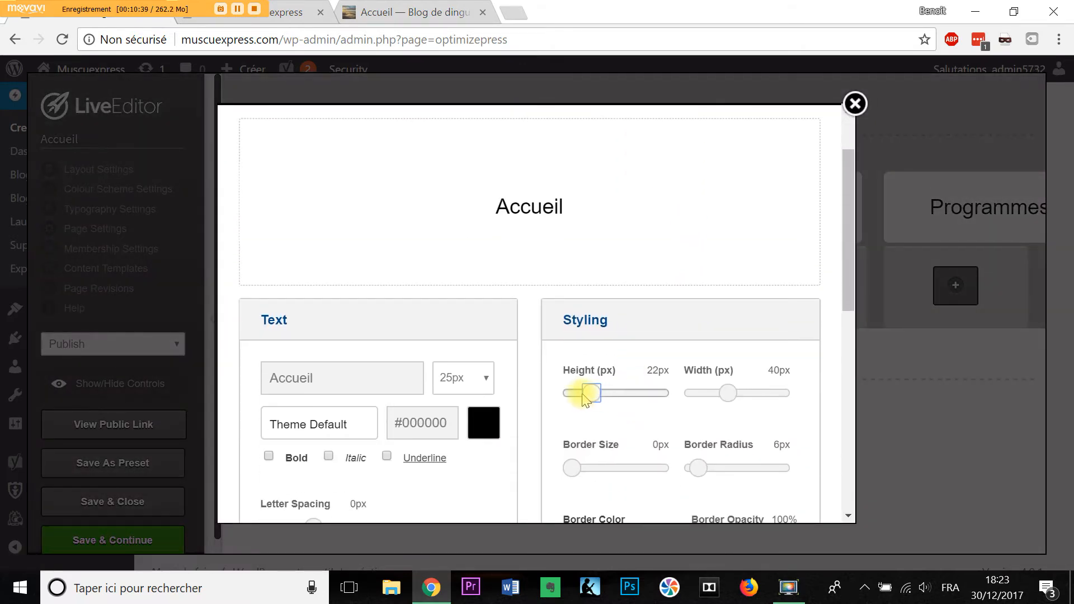
{"action": "scroll", "coordinate": [615, 393], "scroll_direction": "down", "scroll_amount": 10}
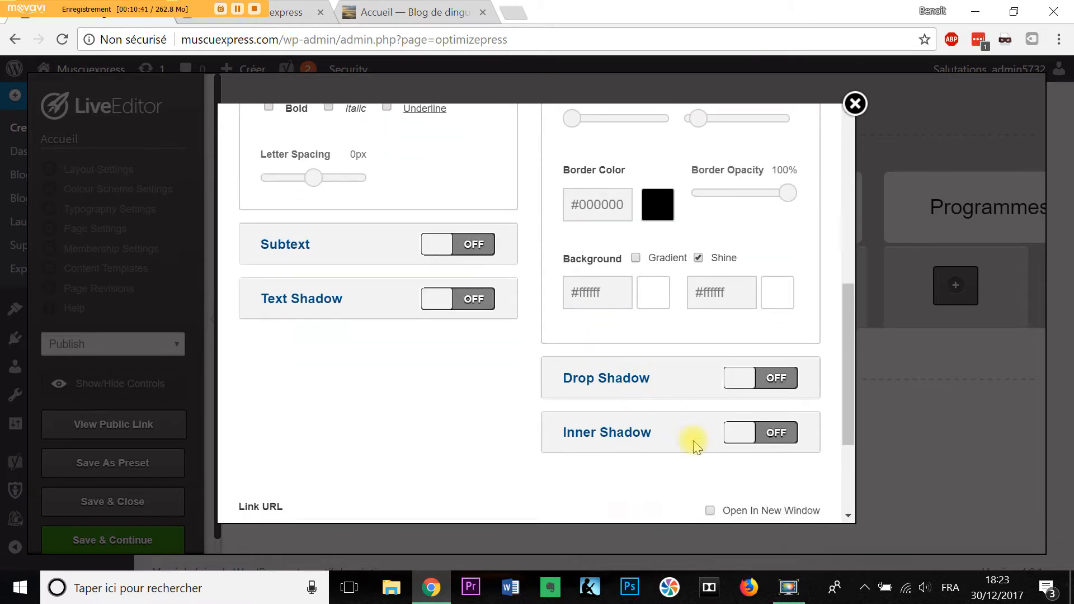
{"action": "left_click", "coordinate": [616, 482]}
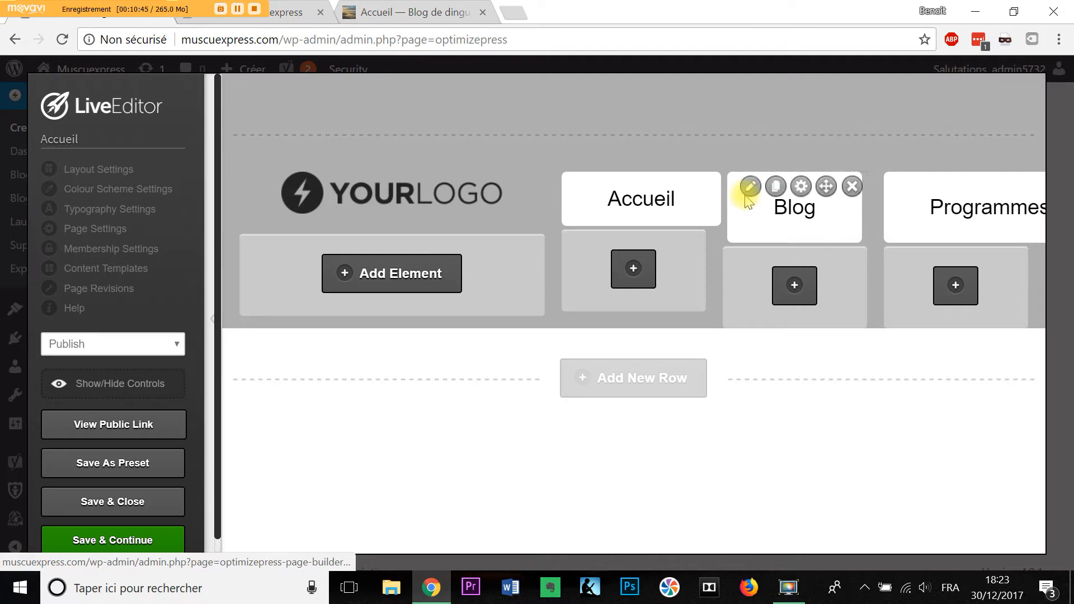
Reduce the Blog button's height to 20 px and apply the change to the page.
{"action": "left_click", "coordinate": [751, 188]}
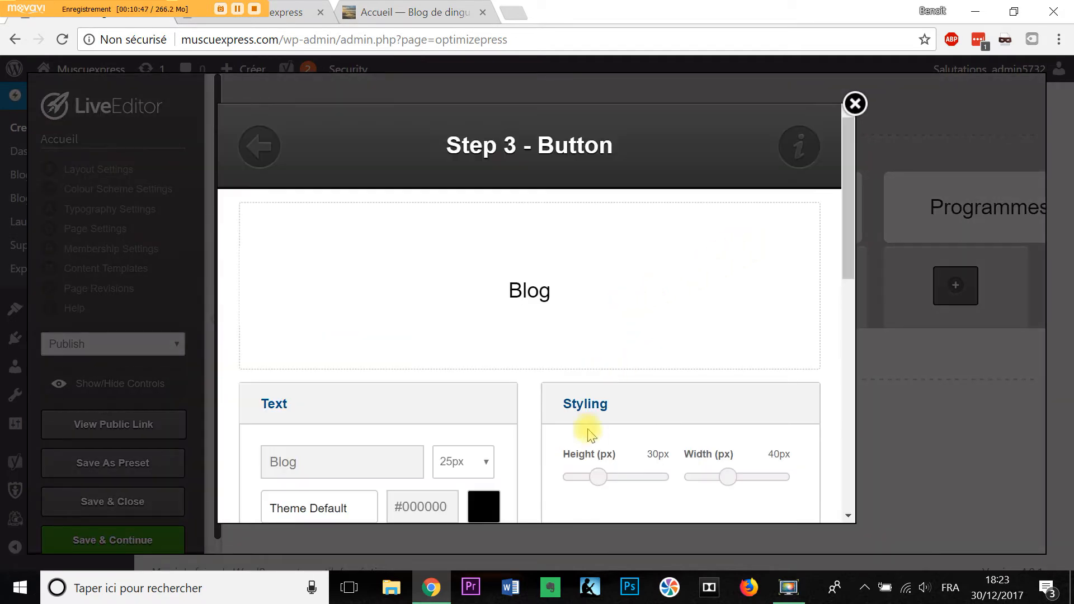
{"action": "scroll", "coordinate": [587, 414], "scroll_direction": "down", "scroll_amount": 2}
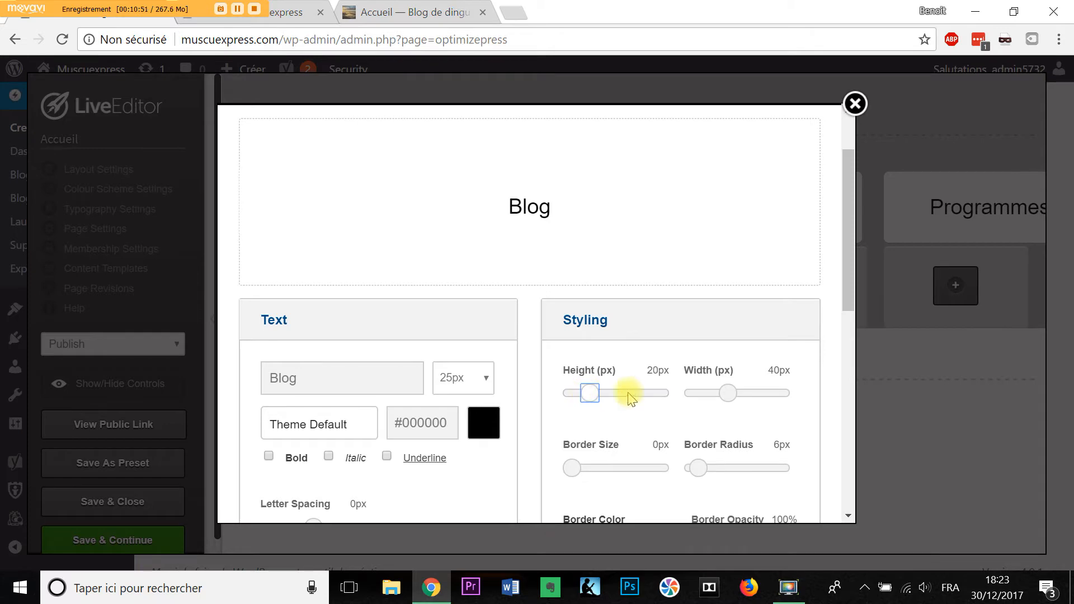
{"action": "scroll", "coordinate": [837, 402], "scroll_direction": "down", "scroll_amount": 8}
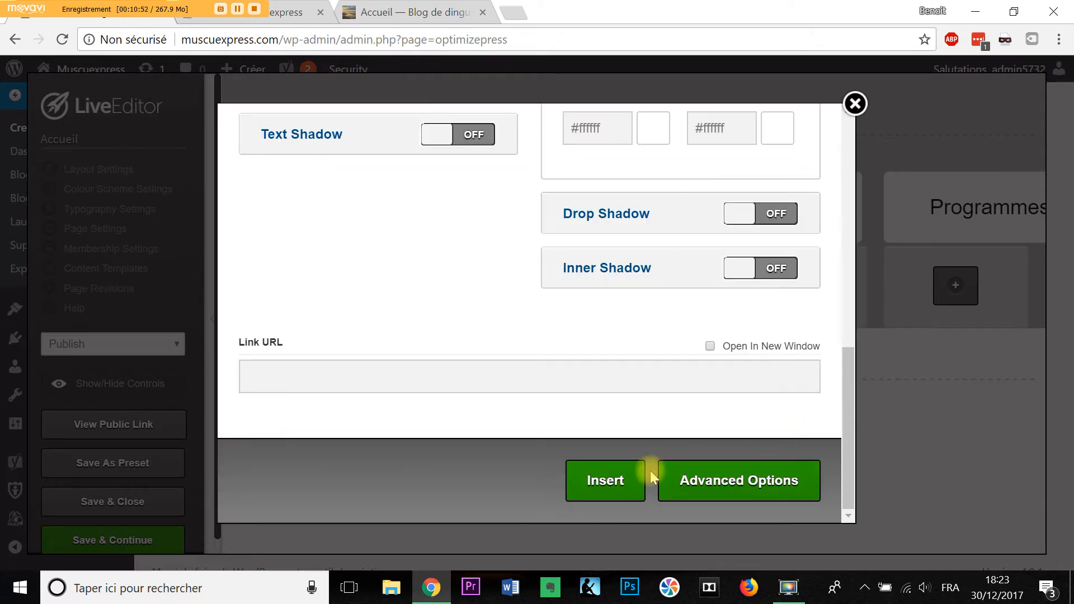
{"action": "left_click", "coordinate": [610, 486]}
Reduce the Programmes button's height to match the other menu buttons and apply the change.
{"action": "left_click", "coordinate": [909, 189]}
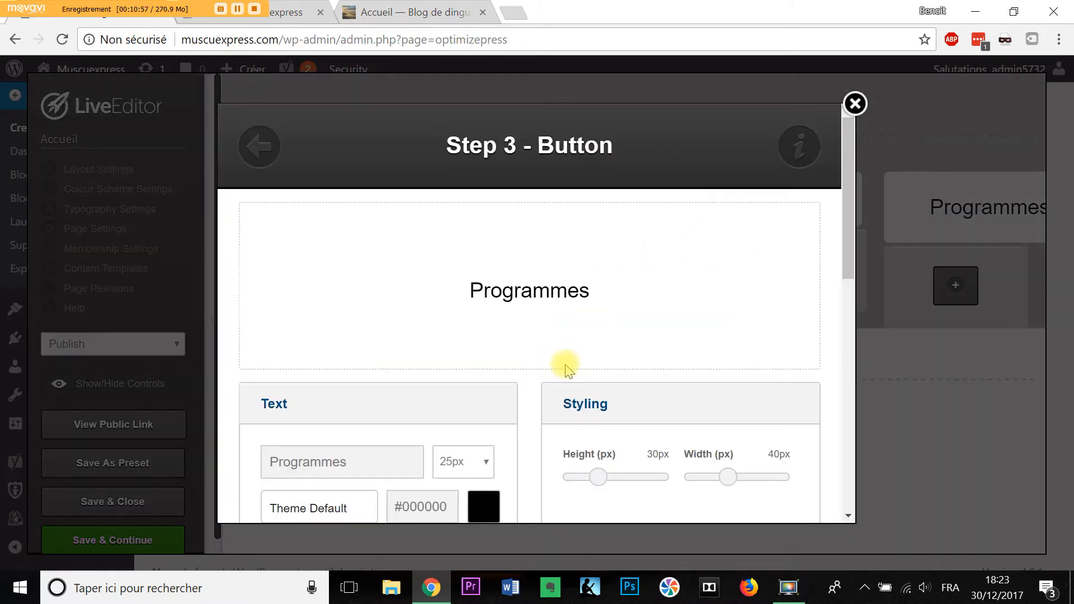
{"action": "scroll", "coordinate": [587, 391], "scroll_direction": "down", "scroll_amount": 1}
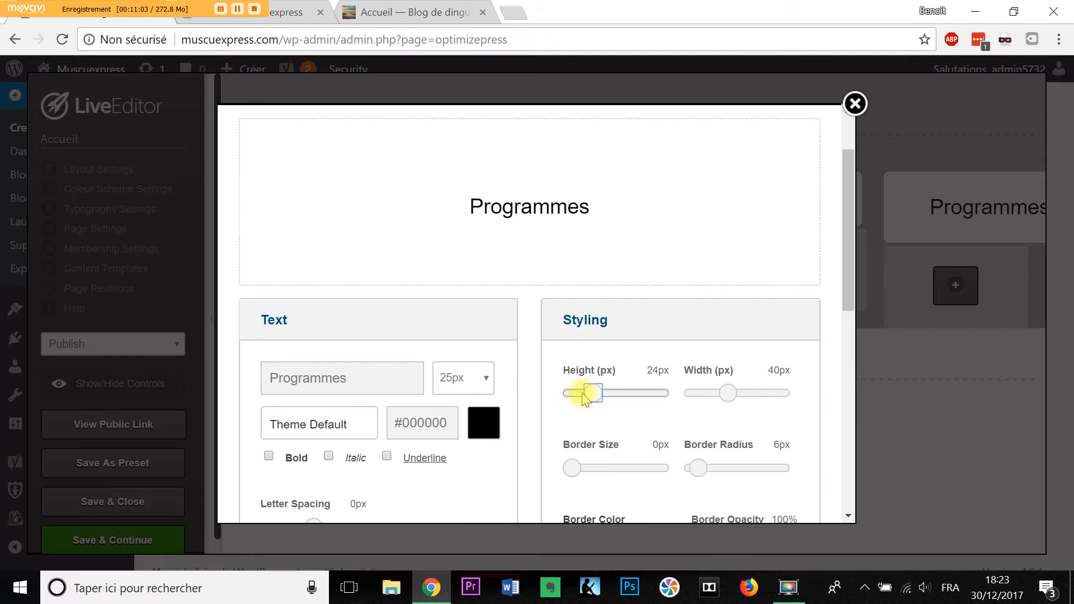
{"action": "scroll", "coordinate": [635, 371], "scroll_direction": "down", "scroll_amount": 10}
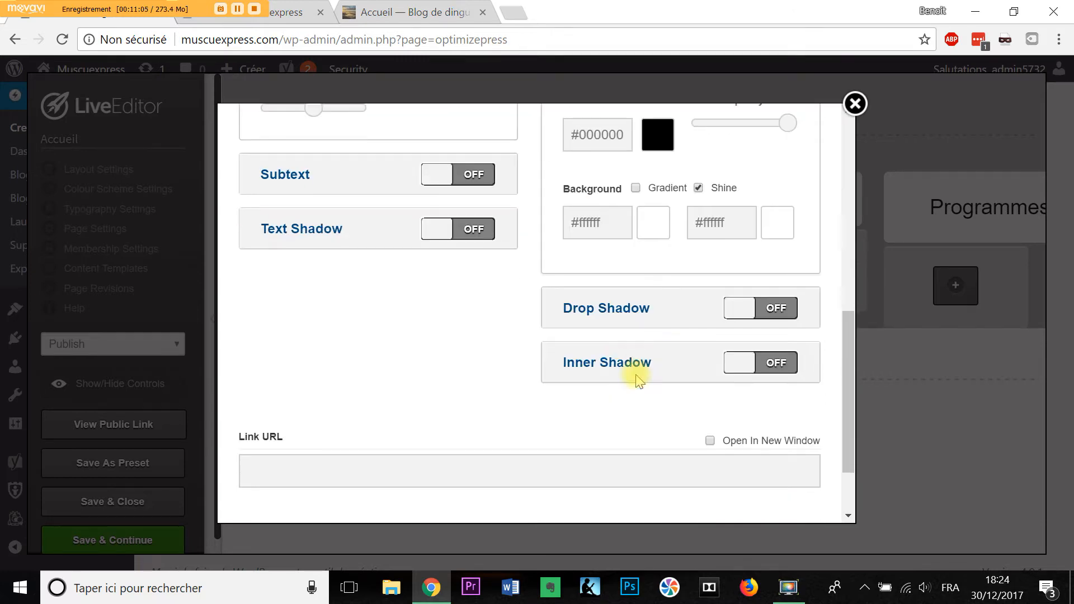
{"action": "left_click", "coordinate": [598, 477]}
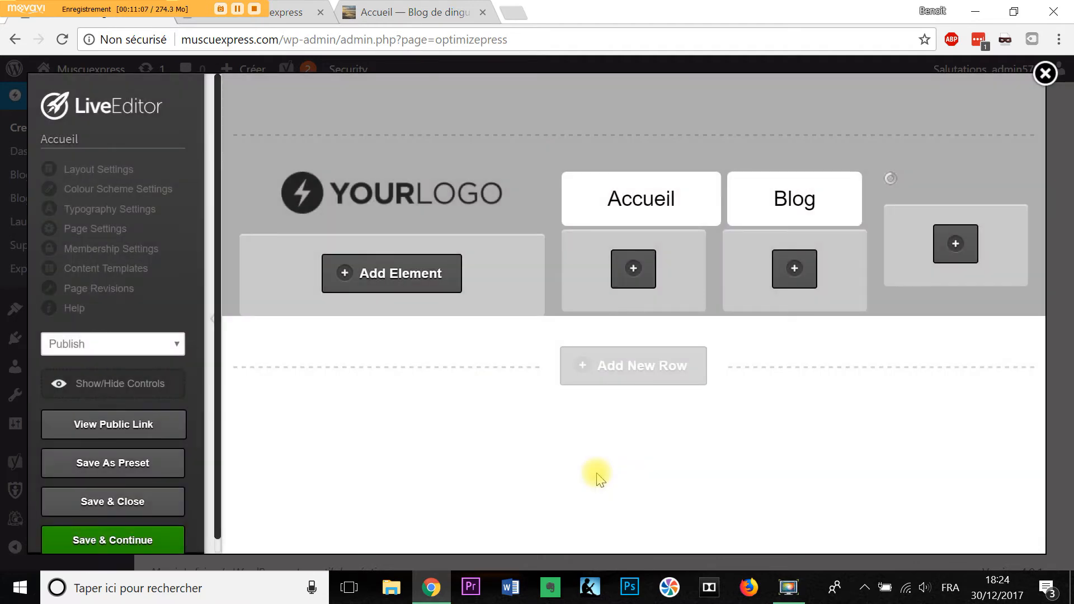
Save the page and reload its public version to show the resized menu buttons.
{"action": "left_click", "coordinate": [151, 541]}
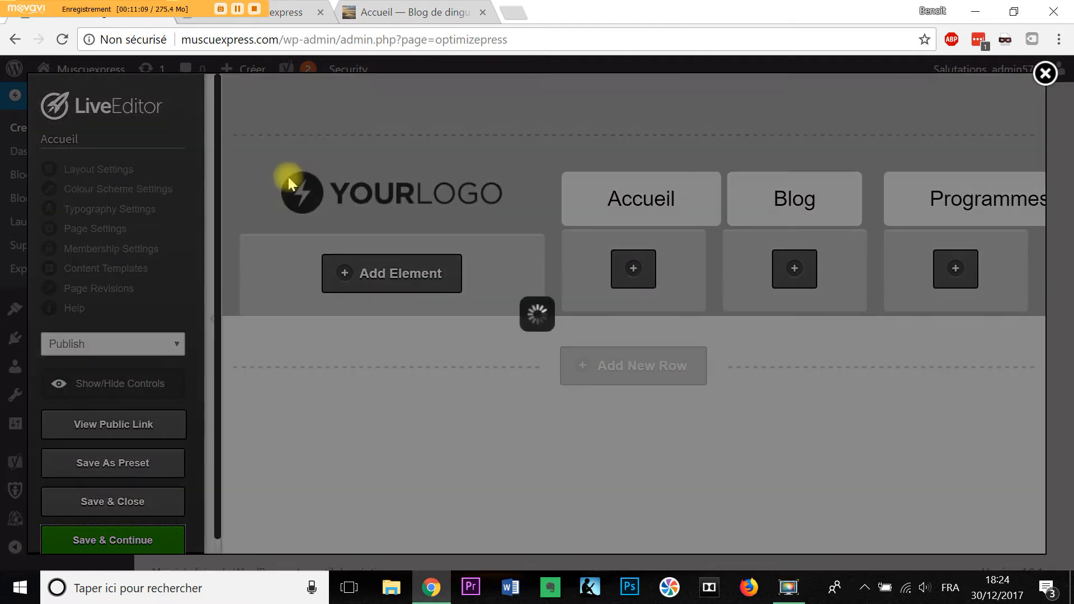
{"action": "key", "text": "Return"}
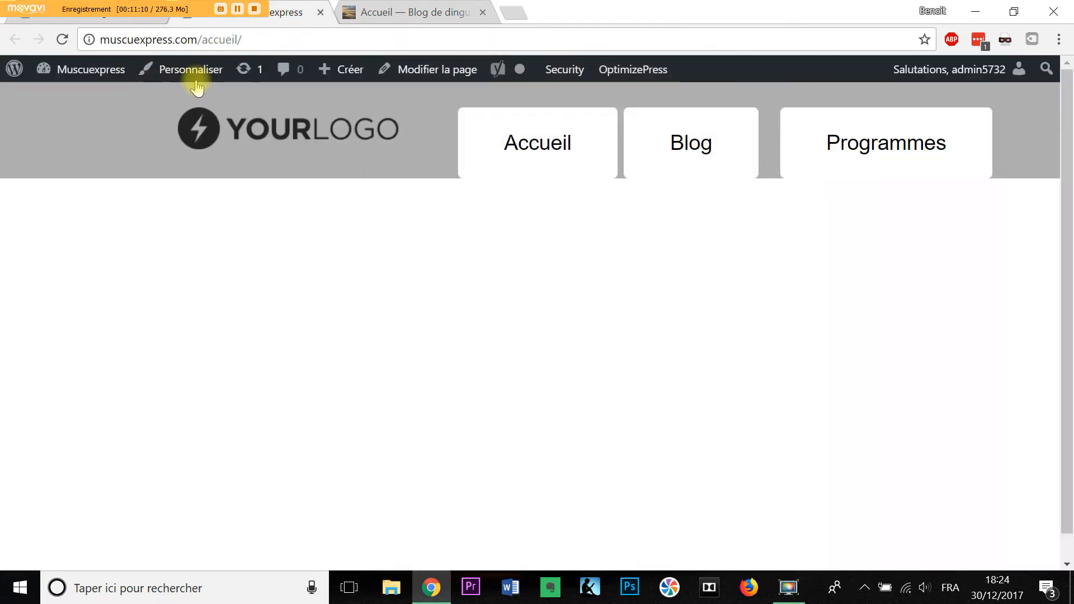
{"action": "left_click", "coordinate": [62, 39]}
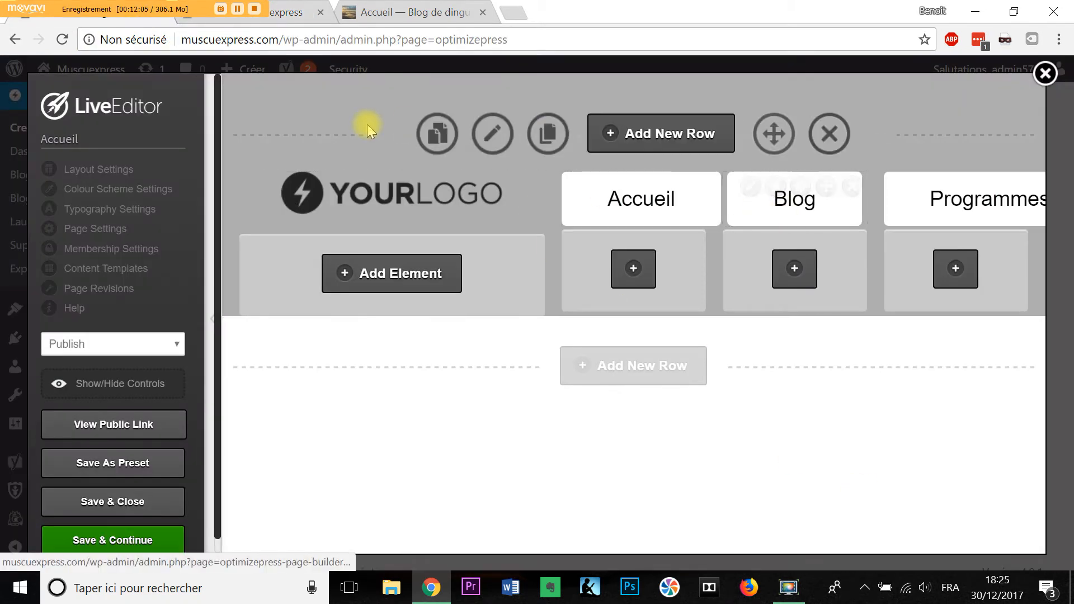
Test the Accueil button on the public page and compare that page with the LiveEditor version.
{"action": "mouse_move", "coordinate": [612, 184]}
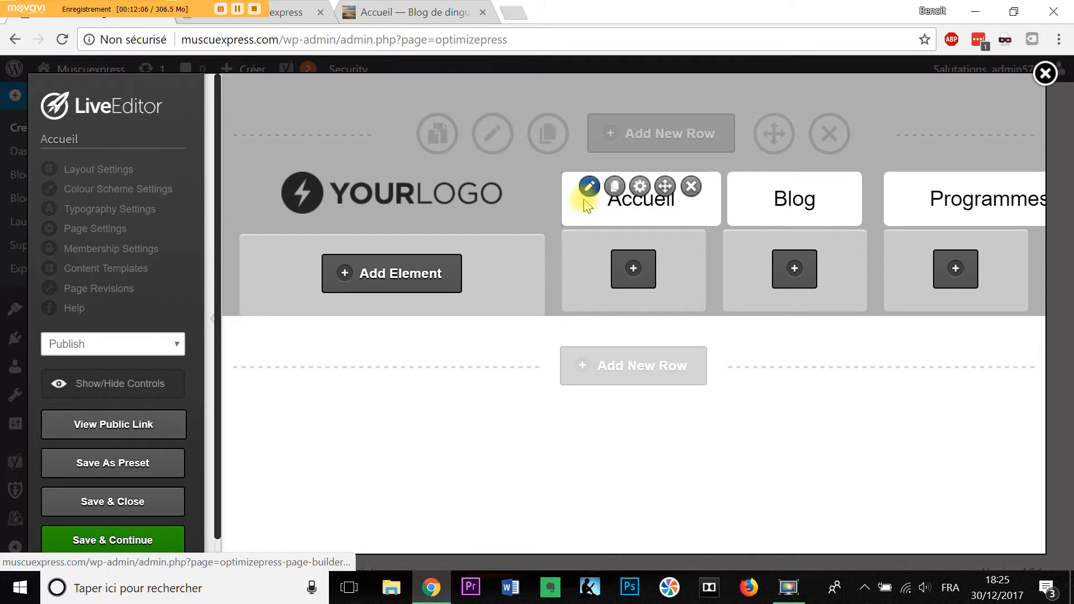
{"action": "left_click", "coordinate": [278, 14]}
{"action": "left_click", "coordinate": [538, 156]}
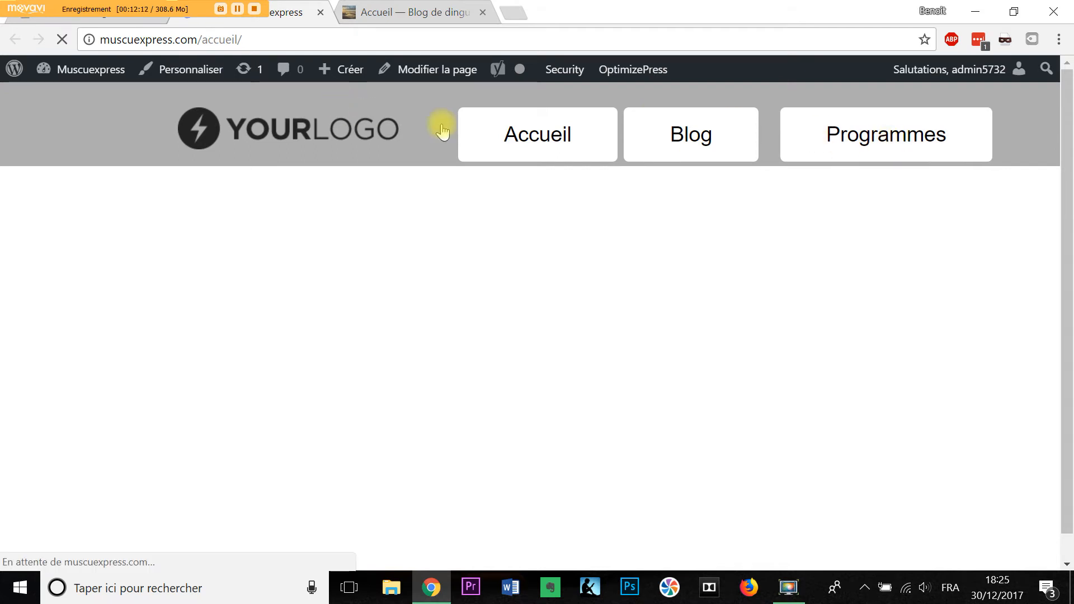
{"action": "left_click", "coordinate": [139, 23]}
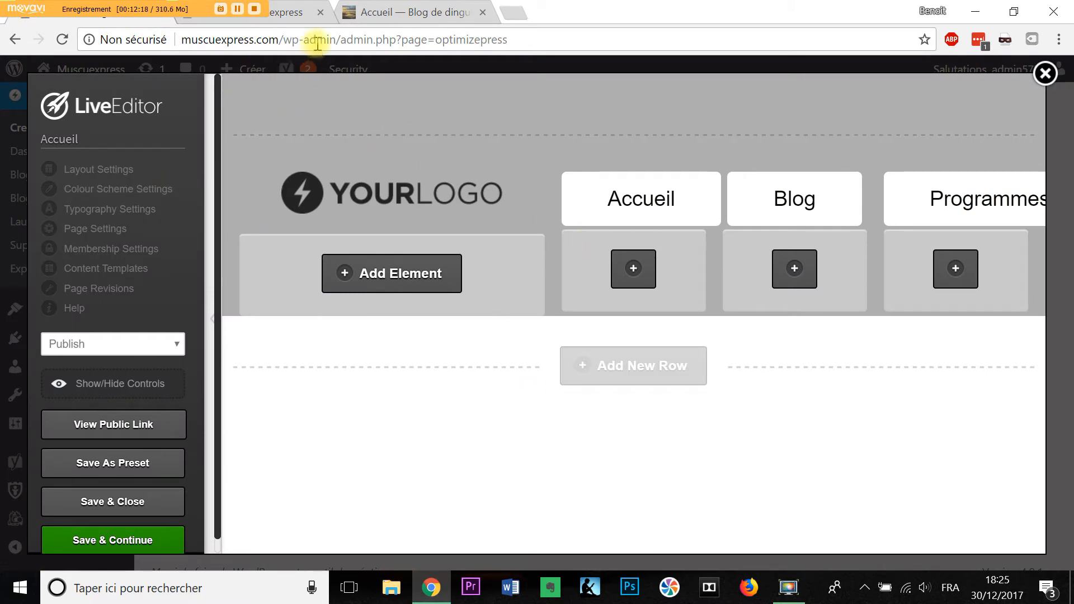
{"action": "left_click", "coordinate": [285, 18]}
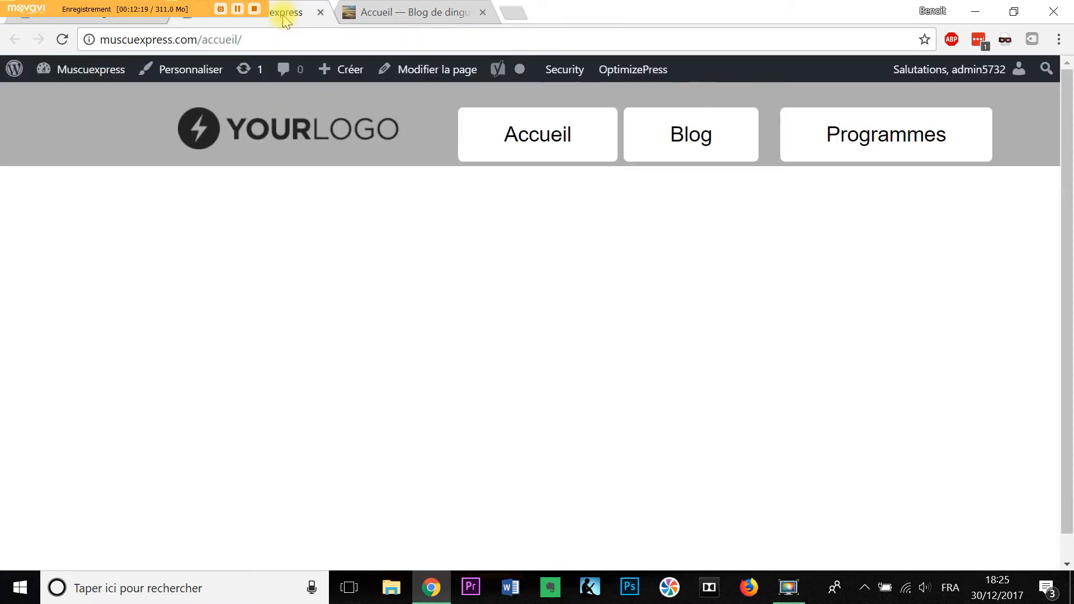
{"action": "left_click", "coordinate": [140, 22]}
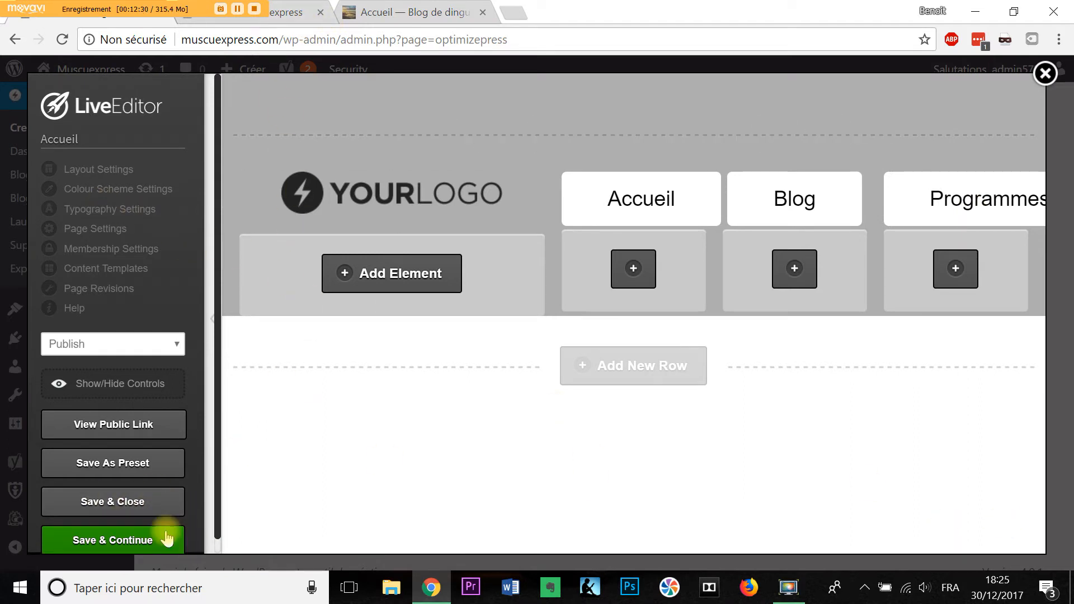
Open the Blog page from the live Muscuexpress site, copy its address and return to the LiveEditor.
{"action": "left_click", "coordinate": [295, 17]}
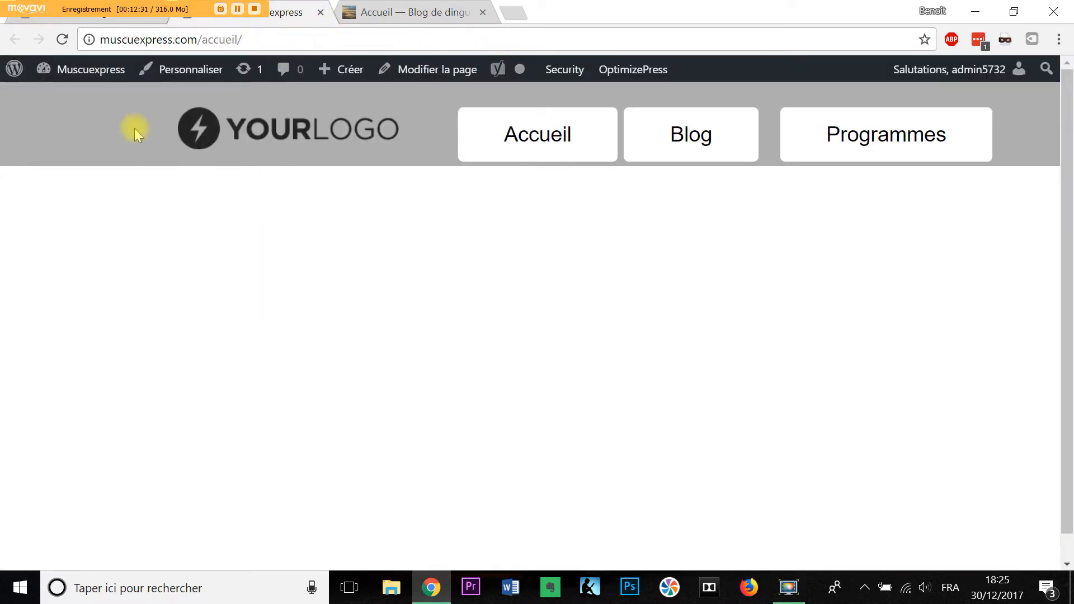
{"action": "left_click", "coordinate": [103, 75]}
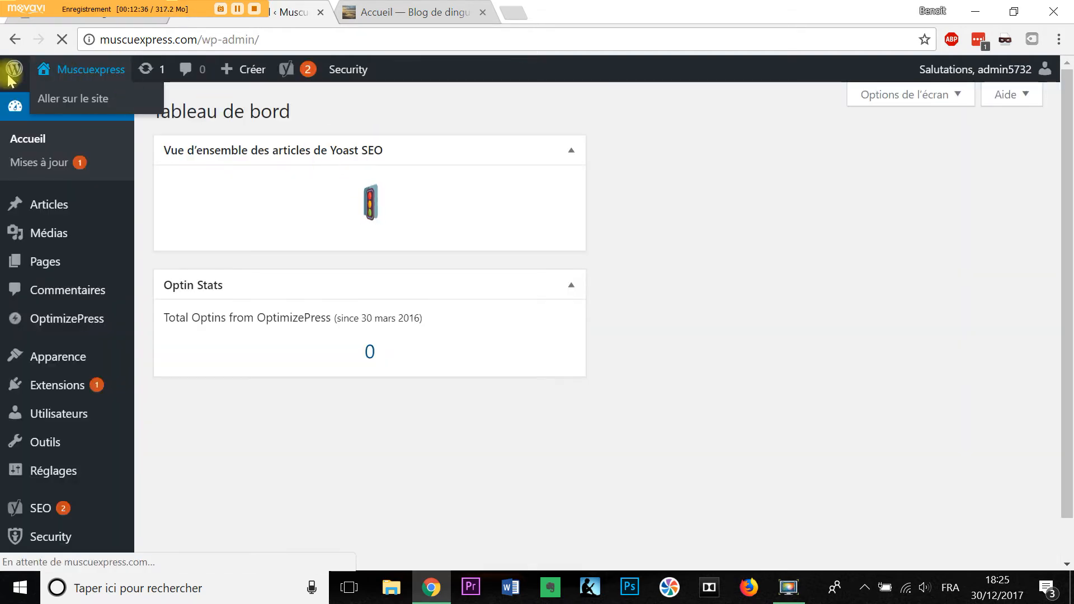
{"action": "left_click", "coordinate": [117, 74]}
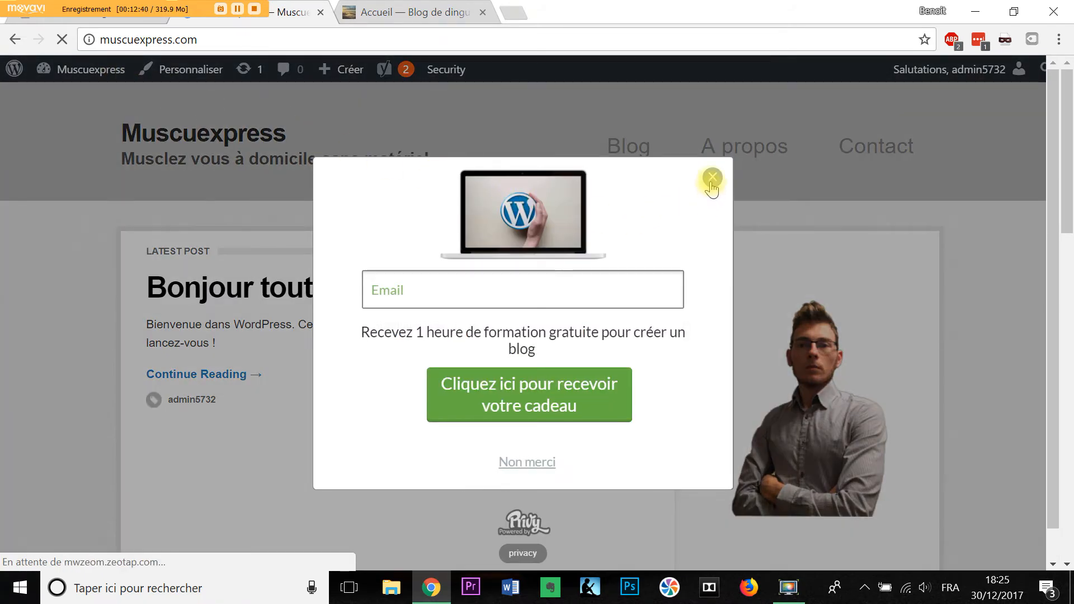
{"action": "left_click", "coordinate": [712, 179]}
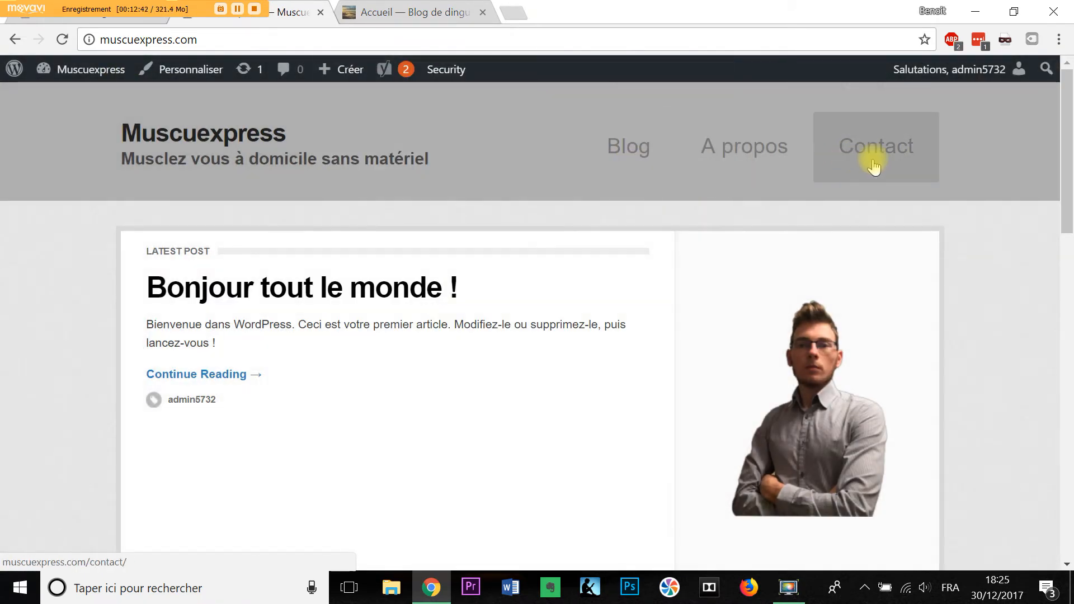
{"action": "left_click", "coordinate": [641, 158]}
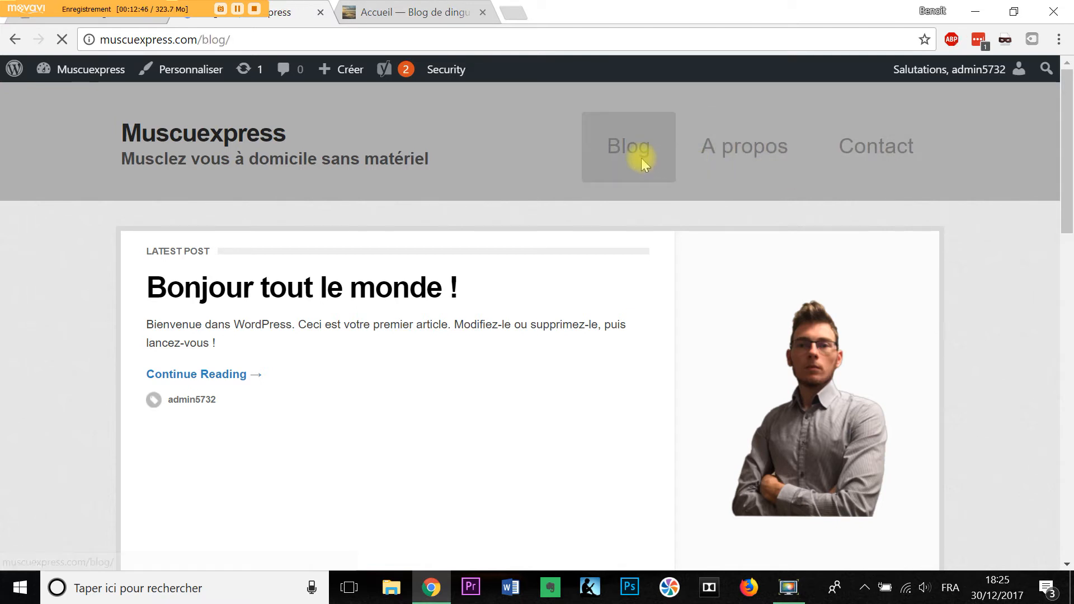
{"action": "left_click", "coordinate": [218, 42]}
{"action": "key", "text": "ctrl+c"}
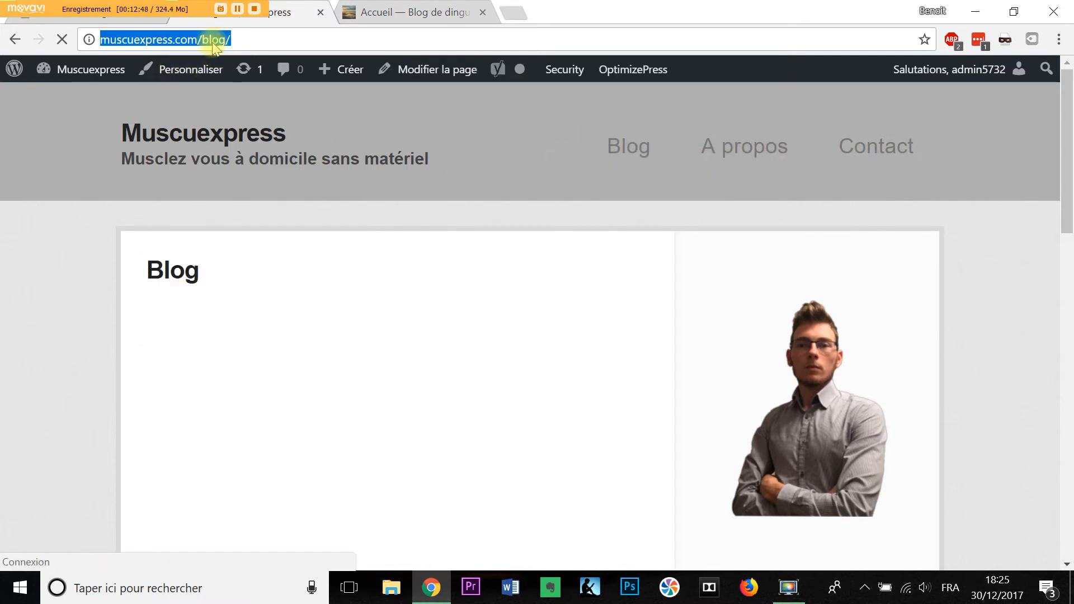
{"action": "left_click", "coordinate": [144, 17]}
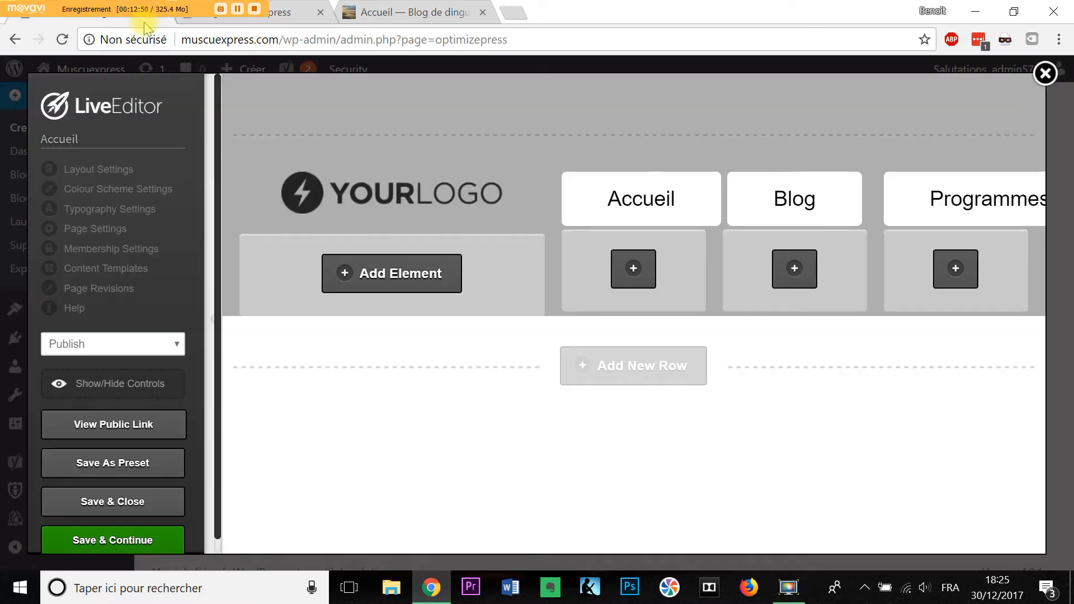
{"action": "mouse_move", "coordinate": [628, 202]}
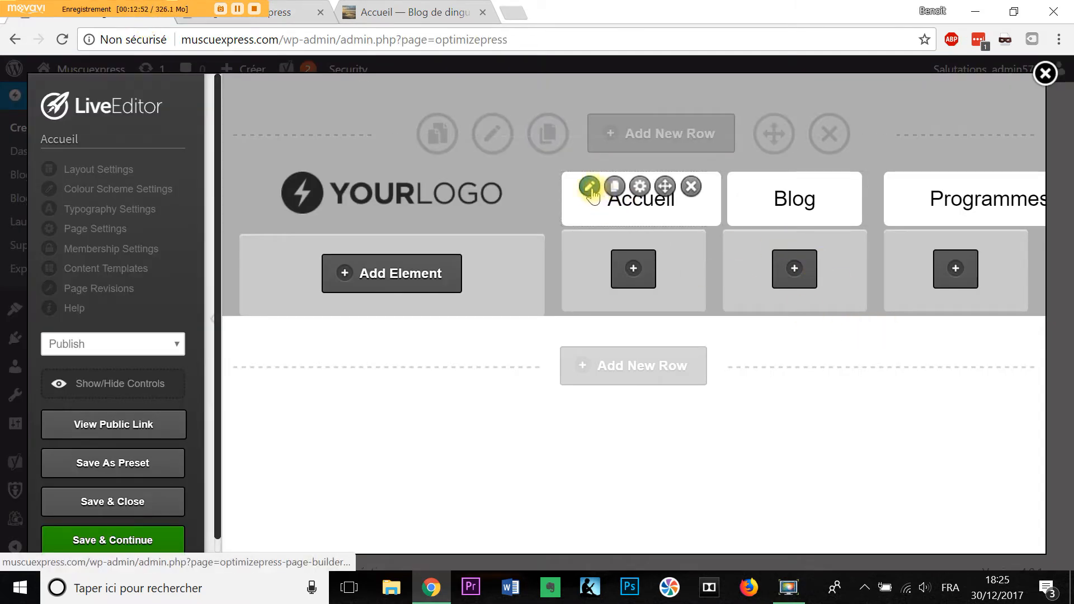
{"action": "left_click", "coordinate": [589, 187]}
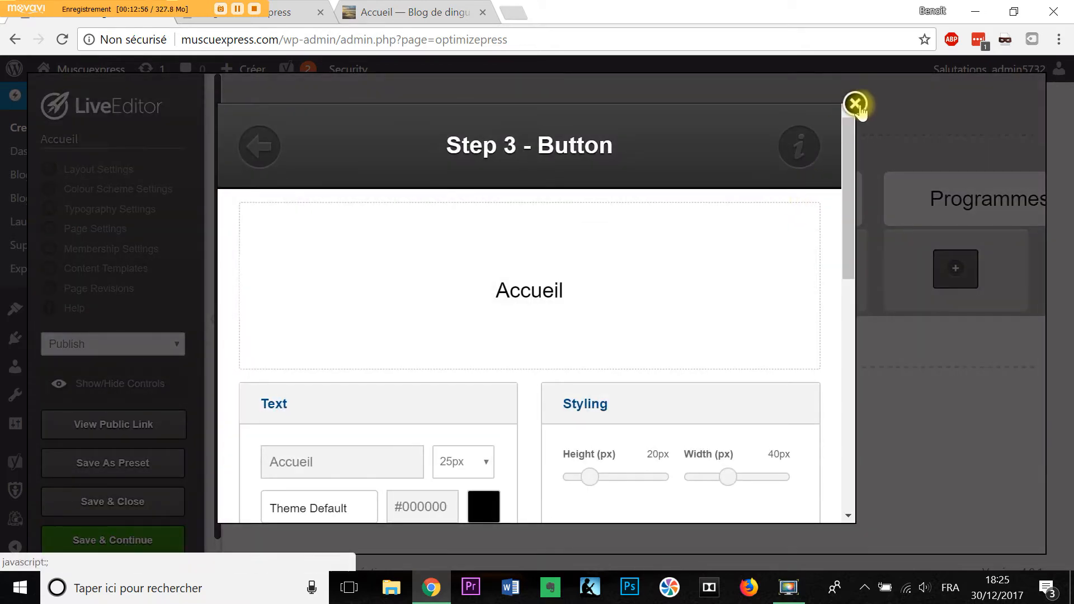
{"action": "left_click", "coordinate": [854, 103]}
Set the Blog button's link URL to the copied muscuexpress.com/blog/ address and apply it to the page.
{"action": "left_click", "coordinate": [751, 186]}
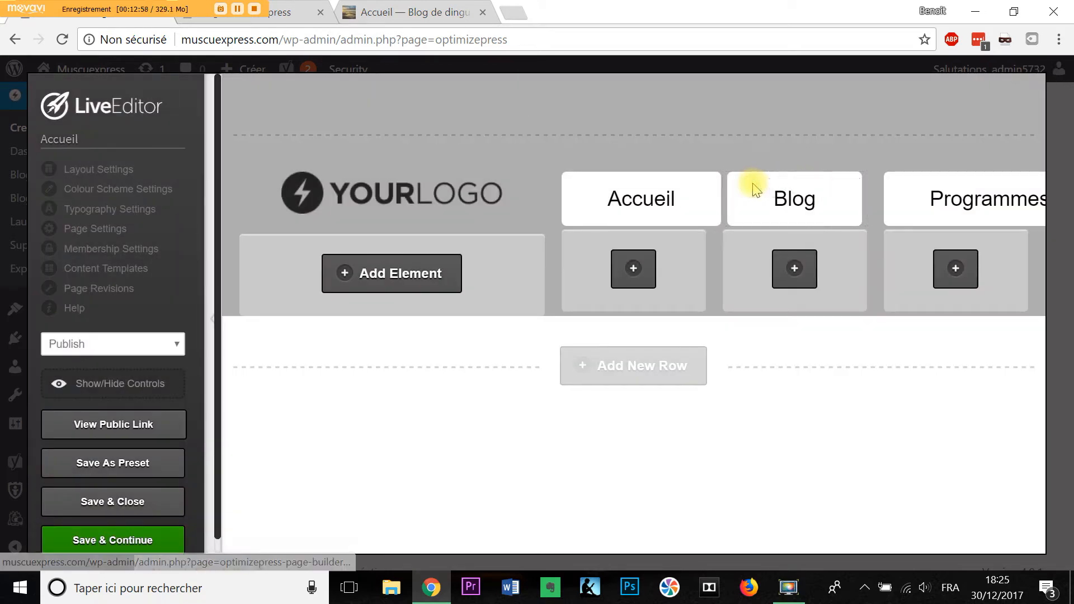
{"action": "scroll", "coordinate": [594, 350], "scroll_direction": "down", "scroll_amount": 10}
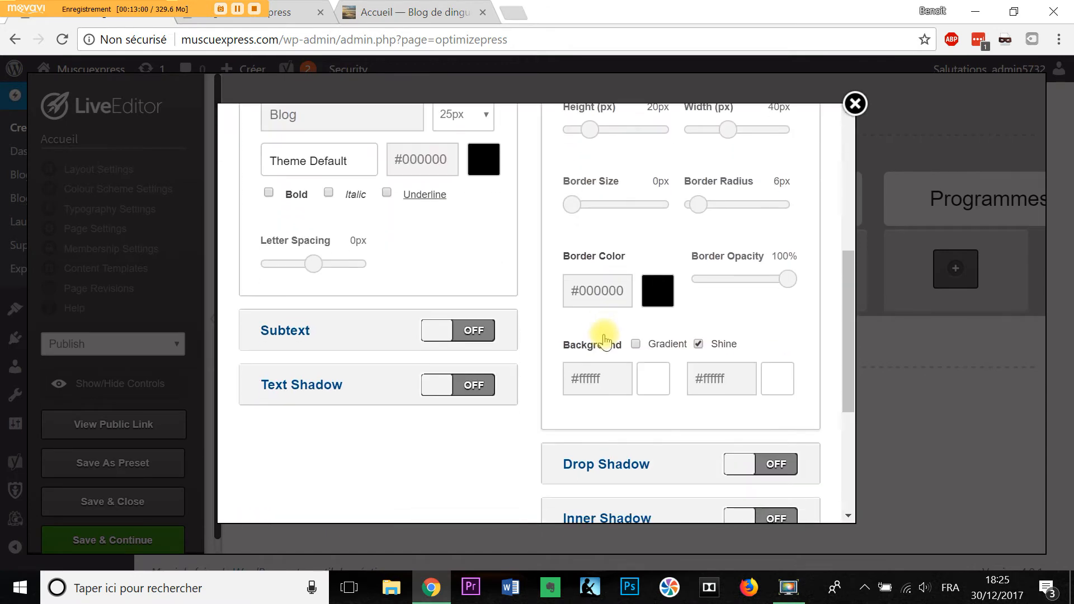
{"action": "left_click", "coordinate": [380, 372]}
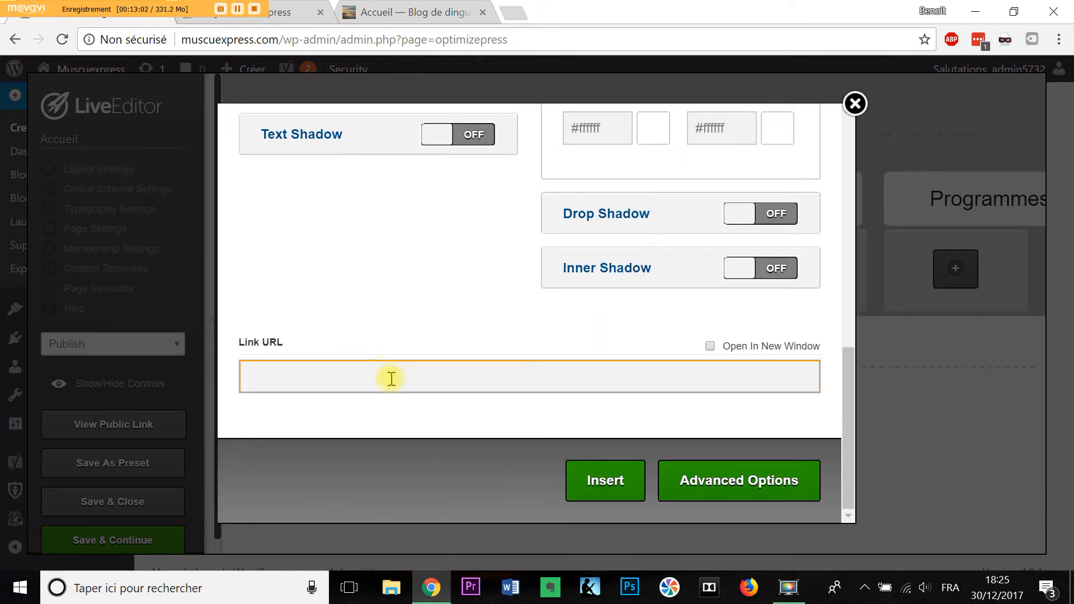
{"action": "key", "text": "ctrl+v"}
{"action": "left_click", "coordinate": [617, 479]}
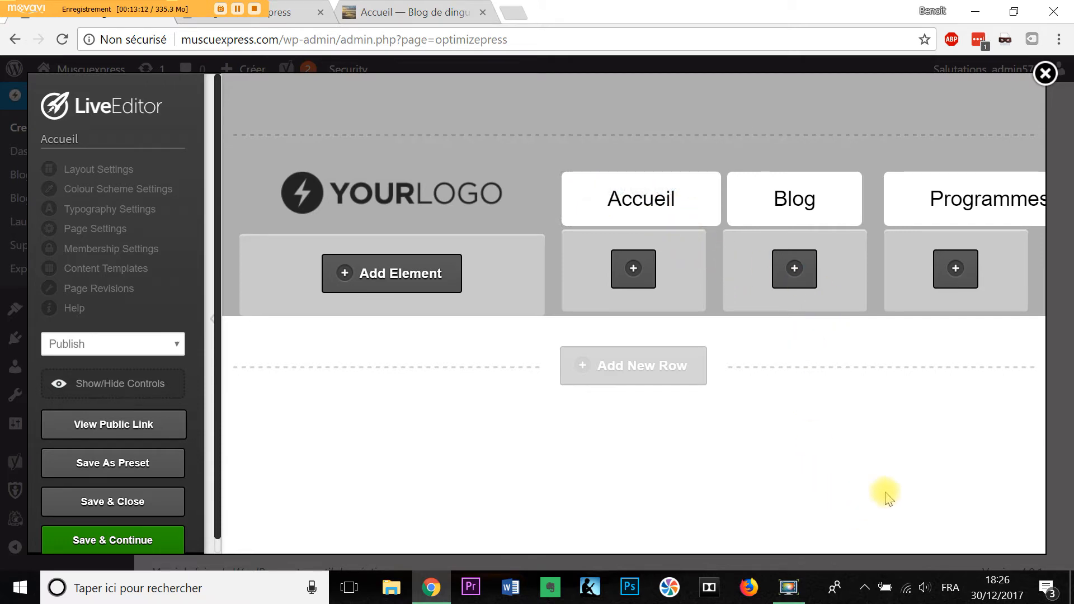
Check the banner on the blogdedingue.fr homepage for reference and add a one-column row below the header row.
{"action": "left_click", "coordinate": [415, 12]}
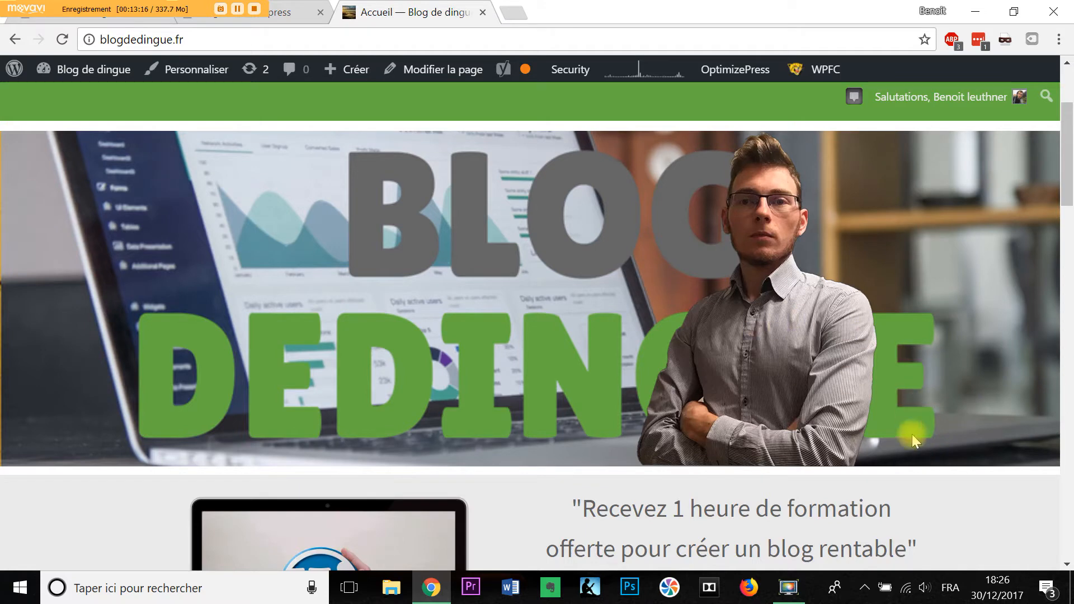
{"action": "left_click", "coordinate": [137, 22]}
{"action": "left_click", "coordinate": [679, 372]}
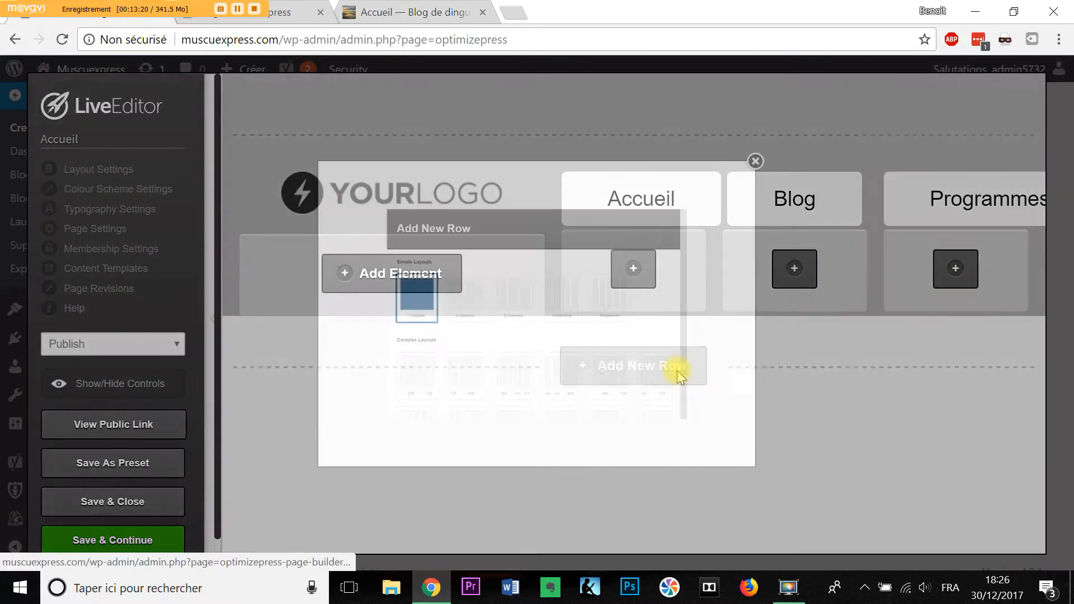
{"action": "scroll", "coordinate": [335, 279], "scroll_direction": "down", "scroll_amount": 10}
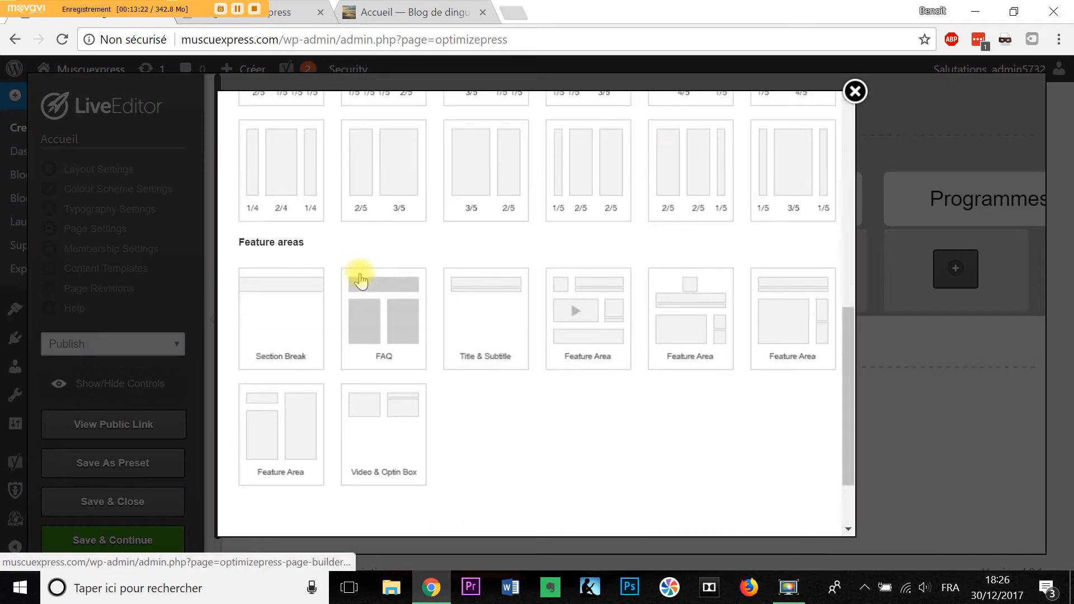
{"action": "left_click", "coordinate": [358, 280]}
{"action": "left_click", "coordinate": [693, 503]}
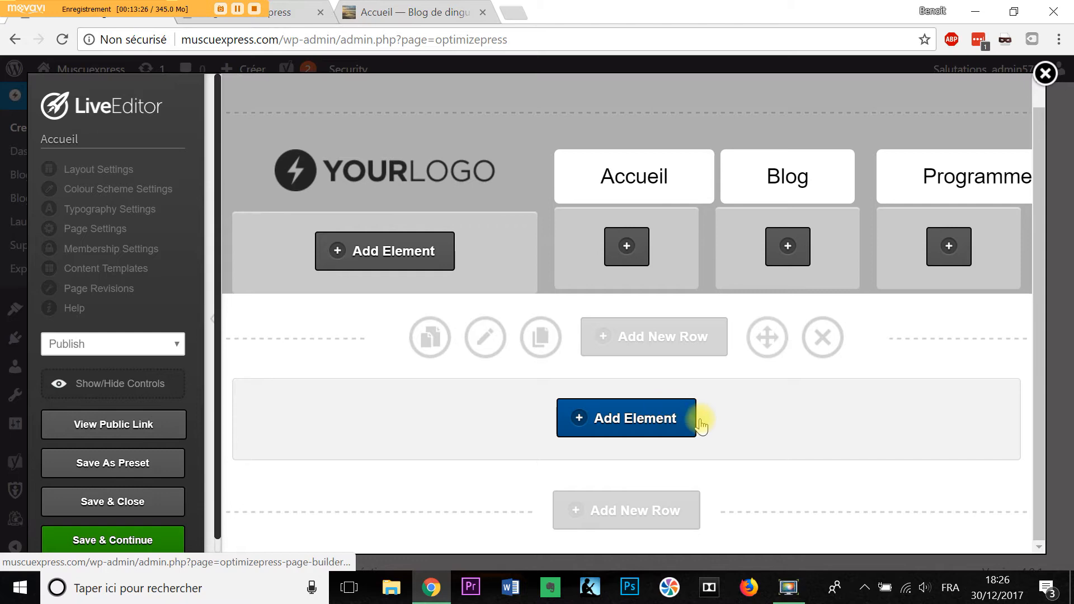
Add an Images element in the first captioned style to the empty row below the header.
{"action": "left_click", "coordinate": [663, 429]}
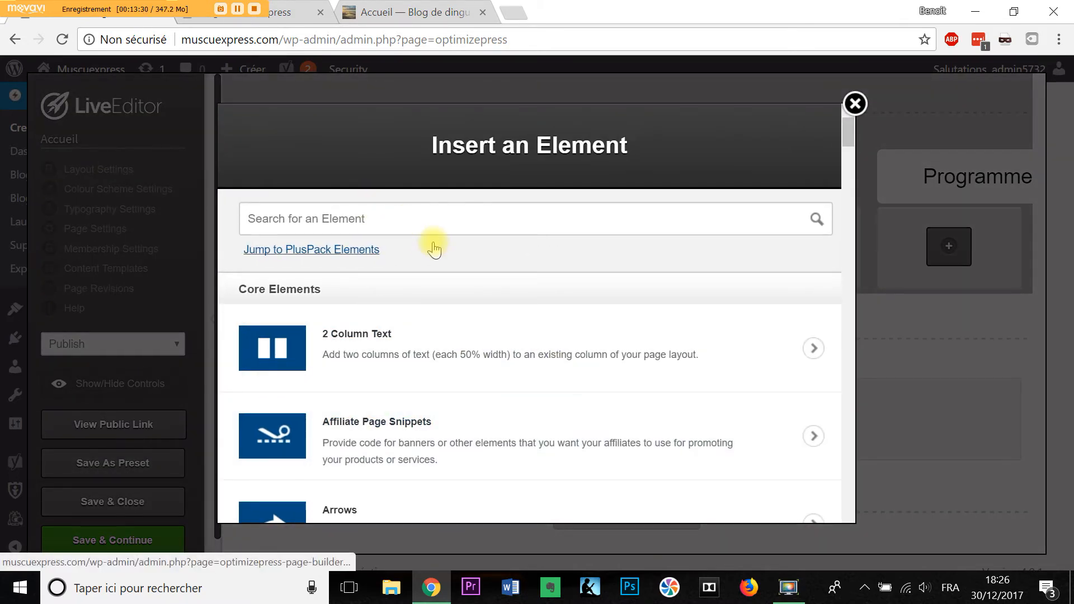
{"action": "type", "text": "image"}
{"action": "scroll", "coordinate": [576, 292], "scroll_direction": "down", "scroll_amount": 3}
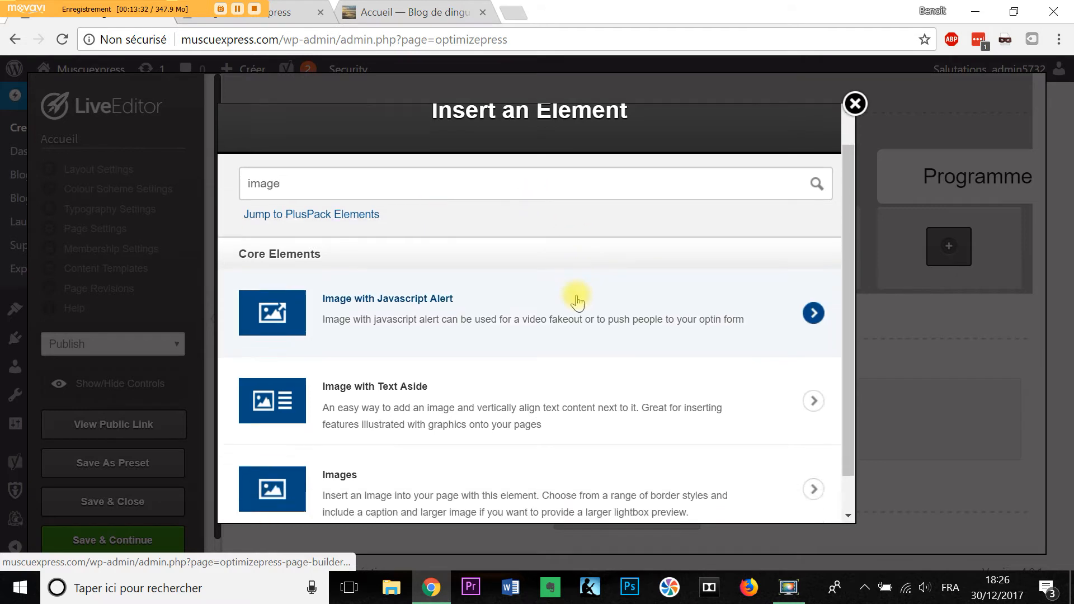
{"action": "left_click", "coordinate": [508, 436]}
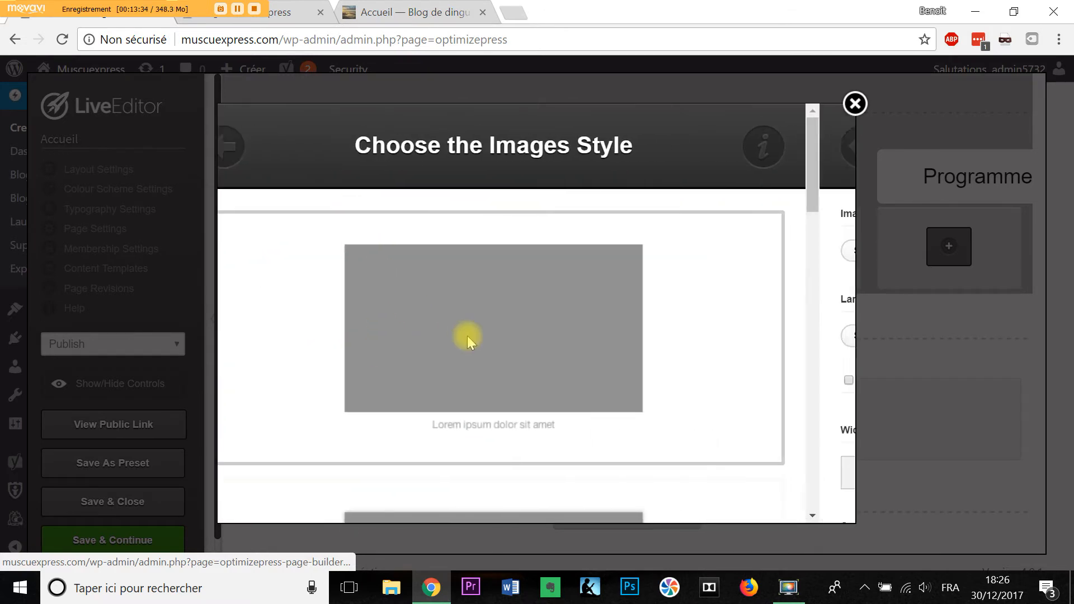
{"action": "left_click", "coordinate": [467, 337]}
Choose the man's portrait PNG from the media library as the element's image, at medium size (300 × 300).
{"action": "left_click", "coordinate": [282, 248]}
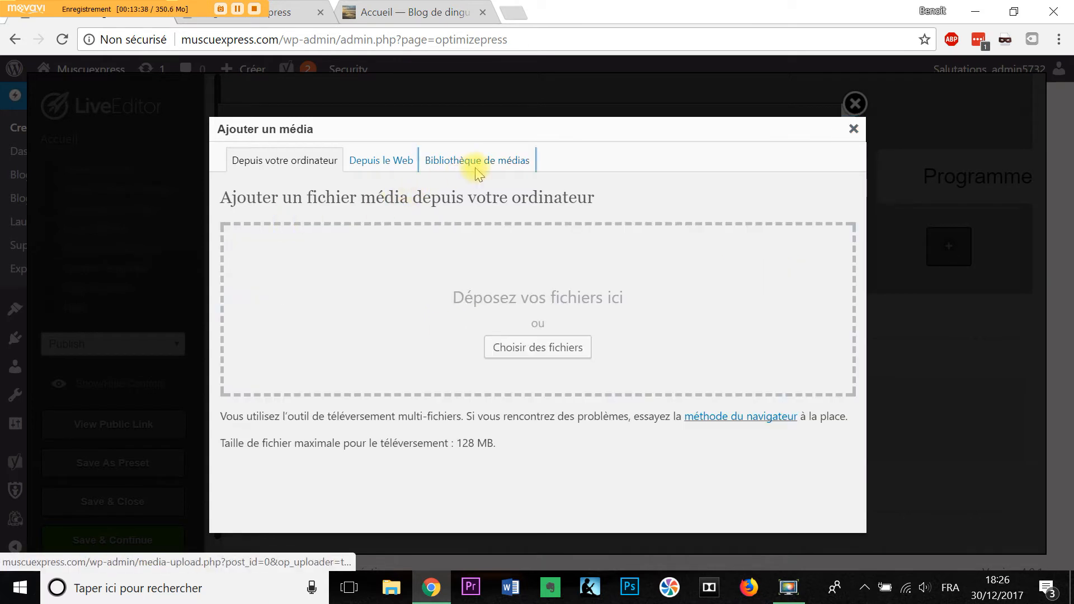
{"action": "left_click", "coordinate": [473, 161]}
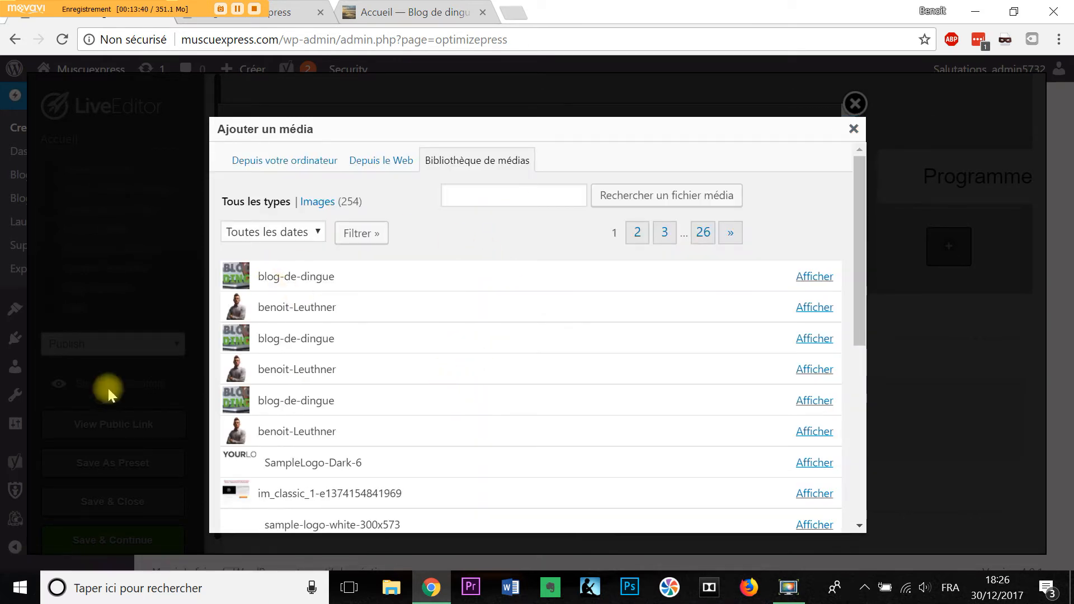
{"action": "left_click", "coordinate": [823, 311]}
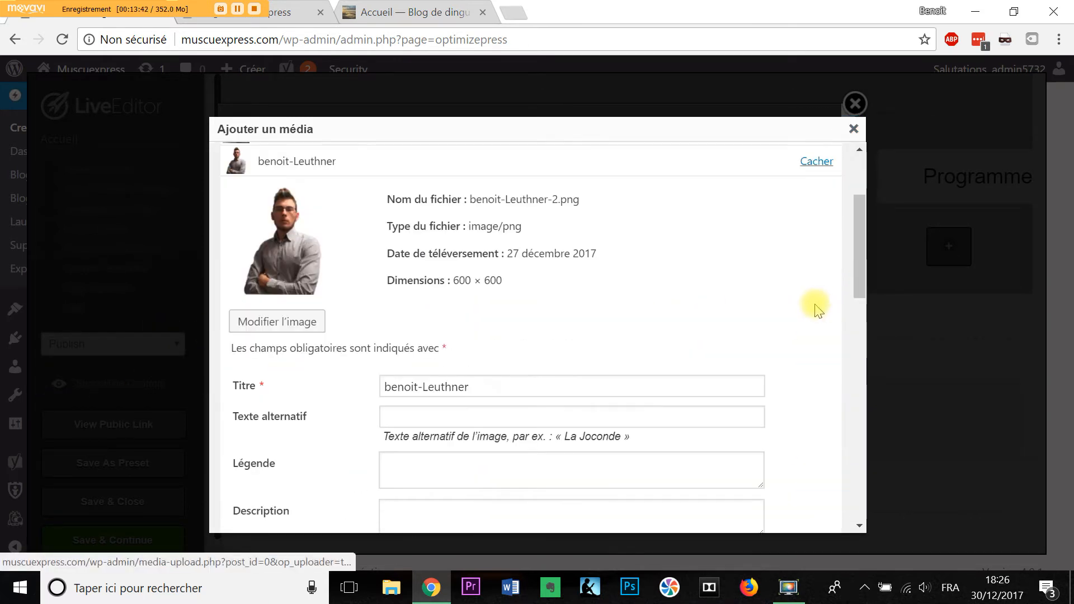
{"action": "scroll", "coordinate": [791, 304], "scroll_direction": "down", "scroll_amount": 7}
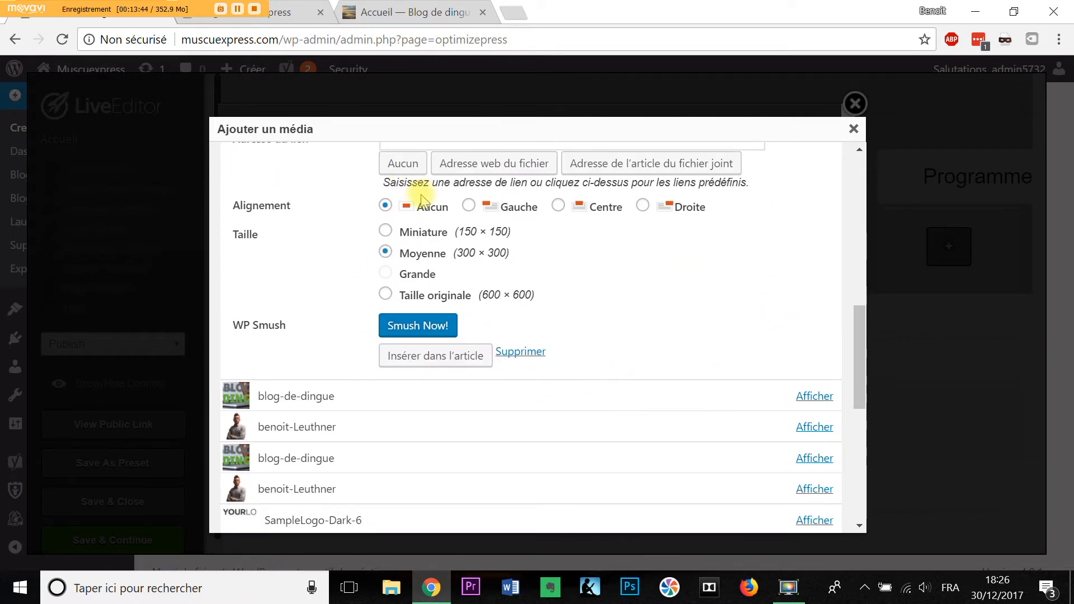
{"action": "left_click", "coordinate": [447, 357]}
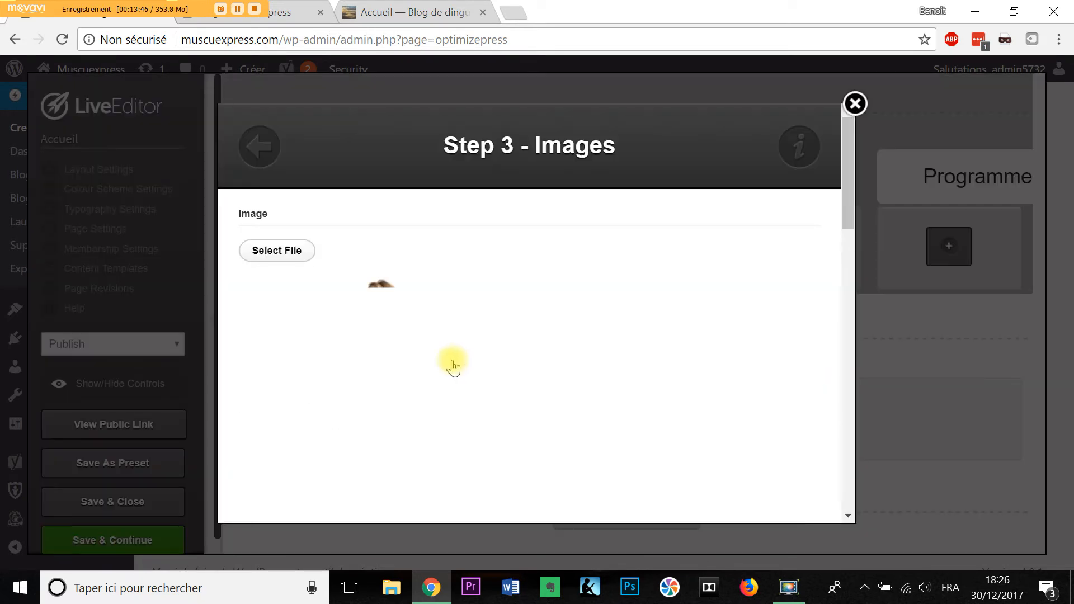
Align the portrait to the right, set its bottom, right and left margins to 0 px, and insert it into the row.
{"action": "scroll", "coordinate": [535, 382], "scroll_direction": "down", "scroll_amount": 5}
{"action": "scroll", "coordinate": [334, 436], "scroll_direction": "down", "scroll_amount": 5}
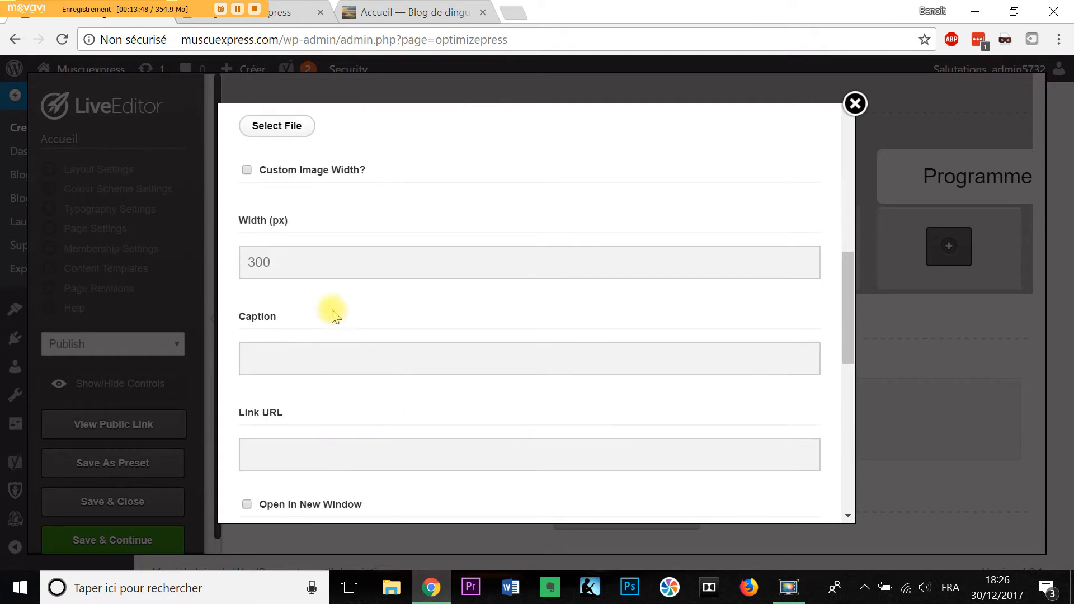
{"action": "scroll", "coordinate": [344, 287], "scroll_direction": "down", "scroll_amount": 4}
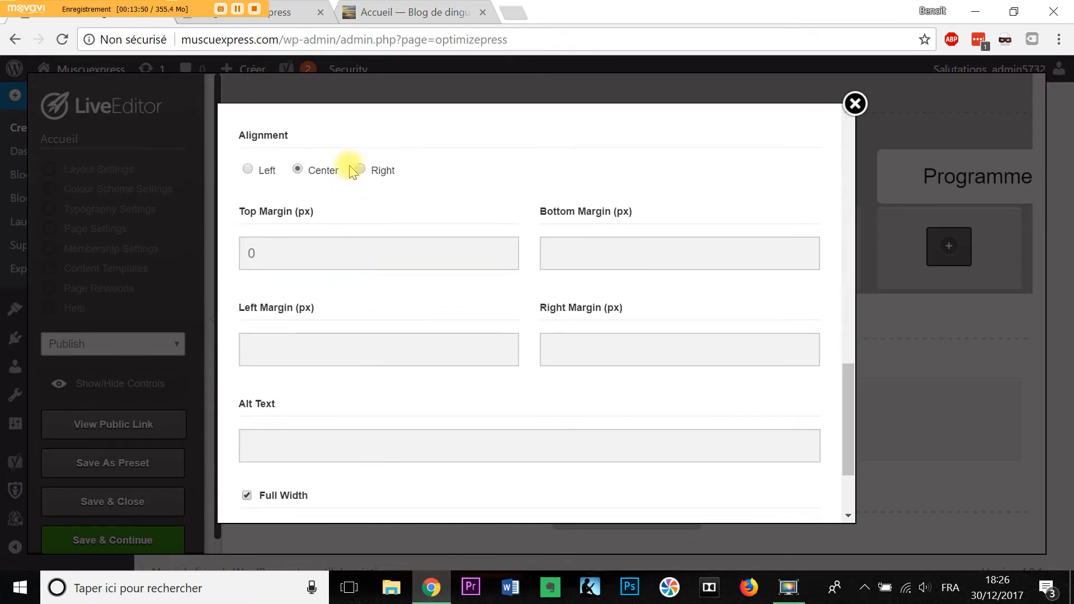
{"action": "left_click", "coordinate": [564, 253]}
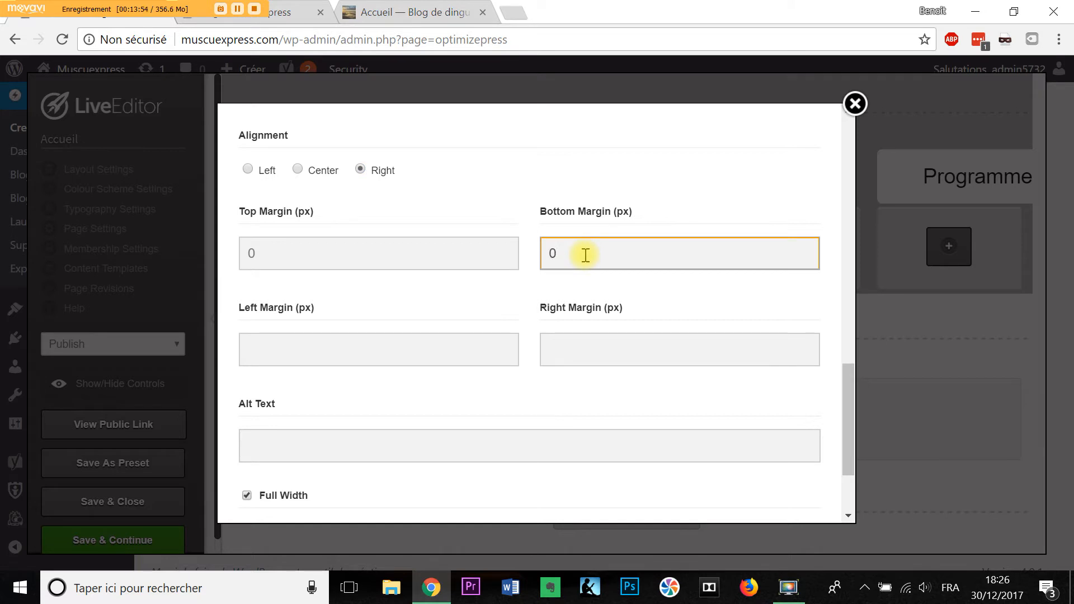
{"action": "left_click", "coordinate": [592, 358]}
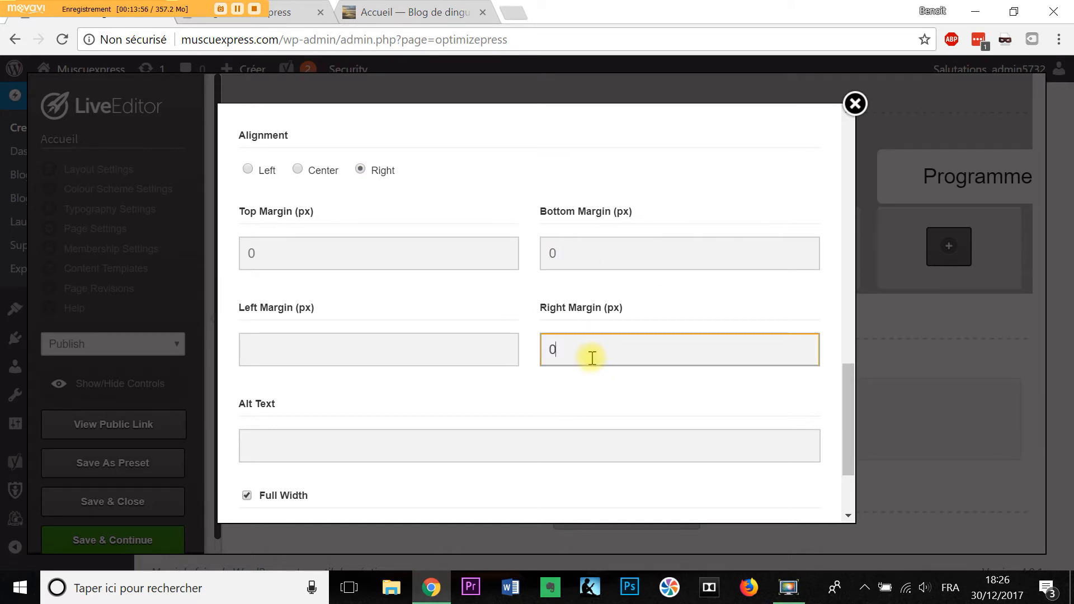
{"action": "left_click", "coordinate": [311, 348]}
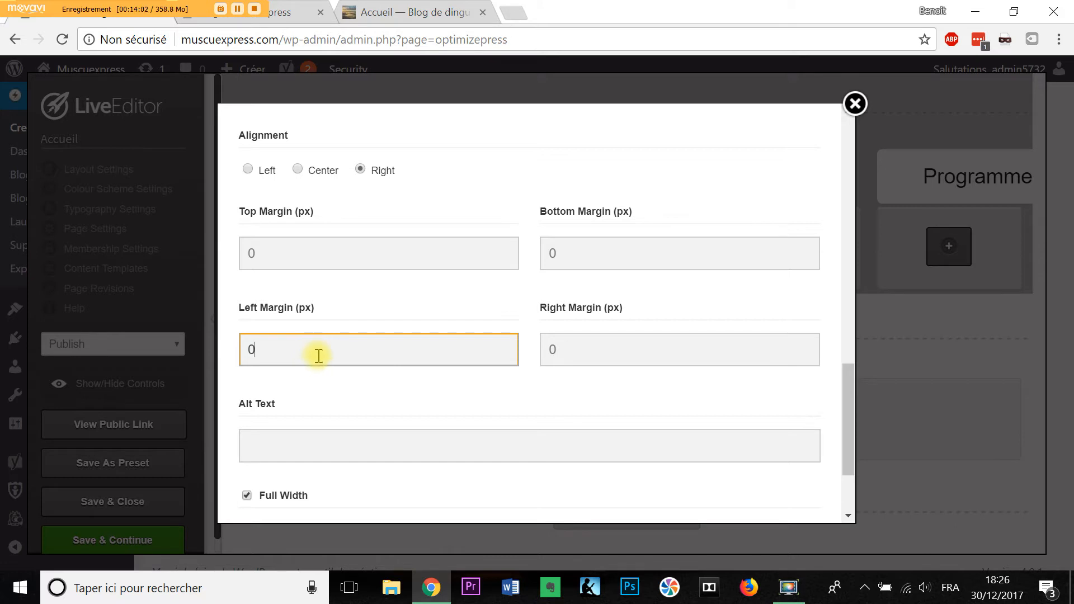
{"action": "scroll", "coordinate": [626, 411], "scroll_direction": "down", "scroll_amount": 3}
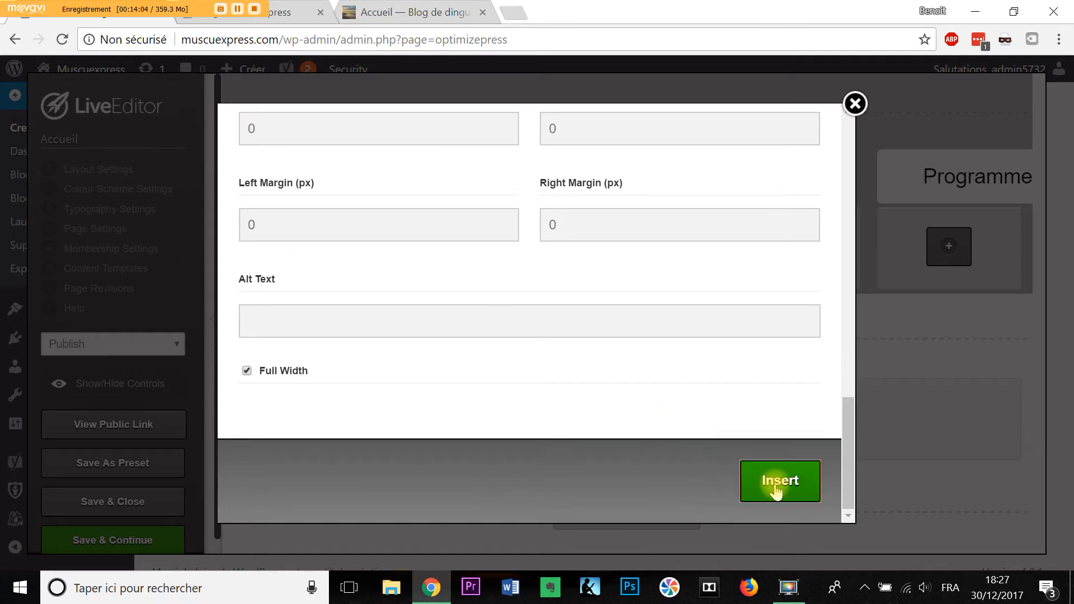
{"action": "left_click", "coordinate": [771, 485]}
{"action": "scroll", "coordinate": [755, 441], "scroll_direction": "down", "scroll_amount": 4}
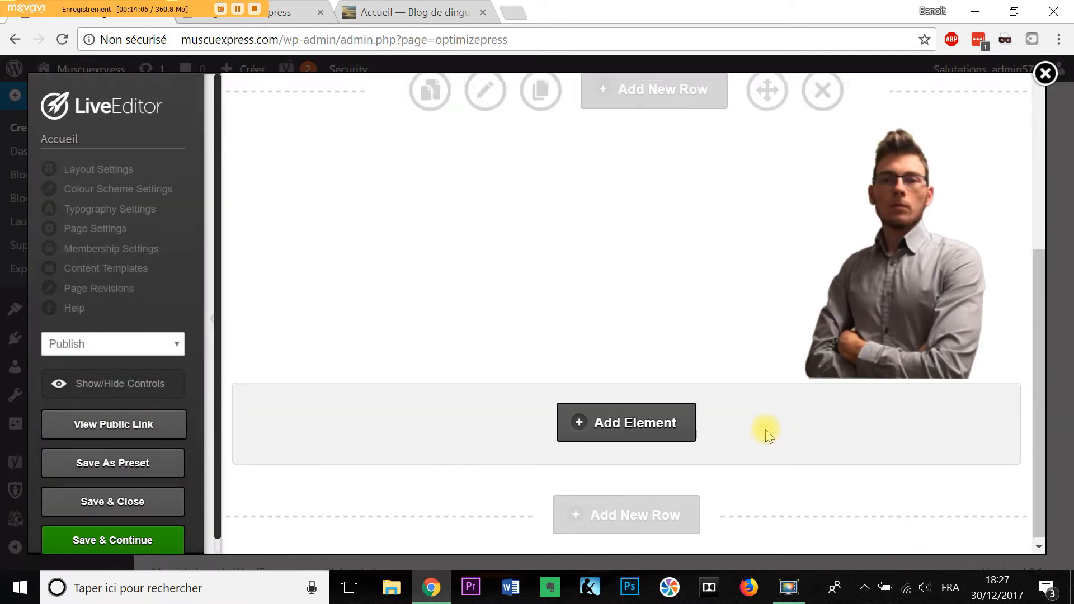
Set the portrait row's background image to the first blog-de-dingue picture in the media library, at medium size (300 × 114).
{"action": "scroll", "coordinate": [758, 427], "scroll_direction": "up", "scroll_amount": 3}
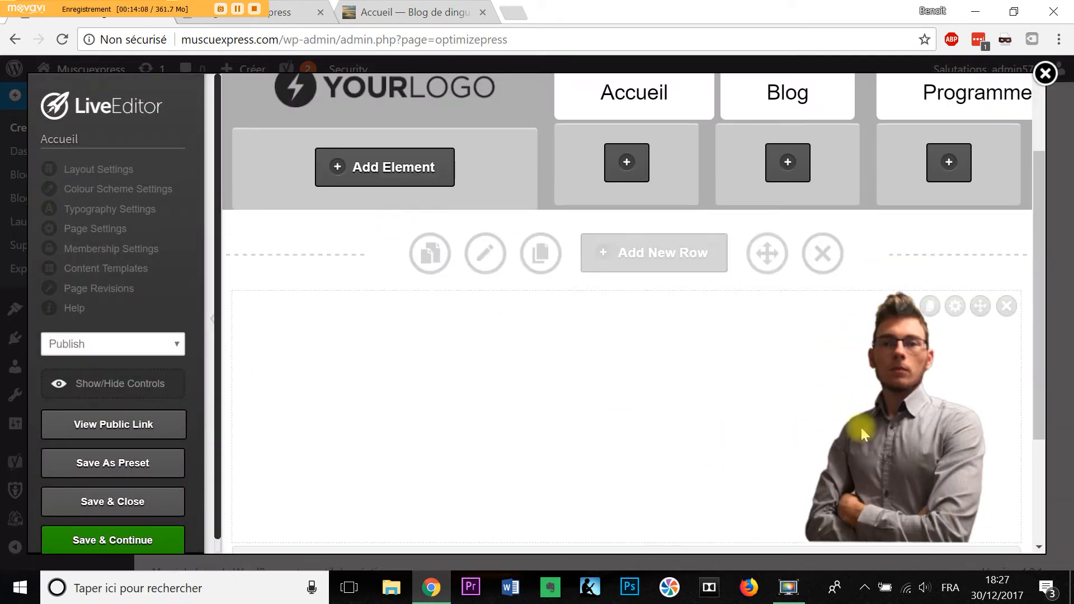
{"action": "left_click", "coordinate": [486, 262]}
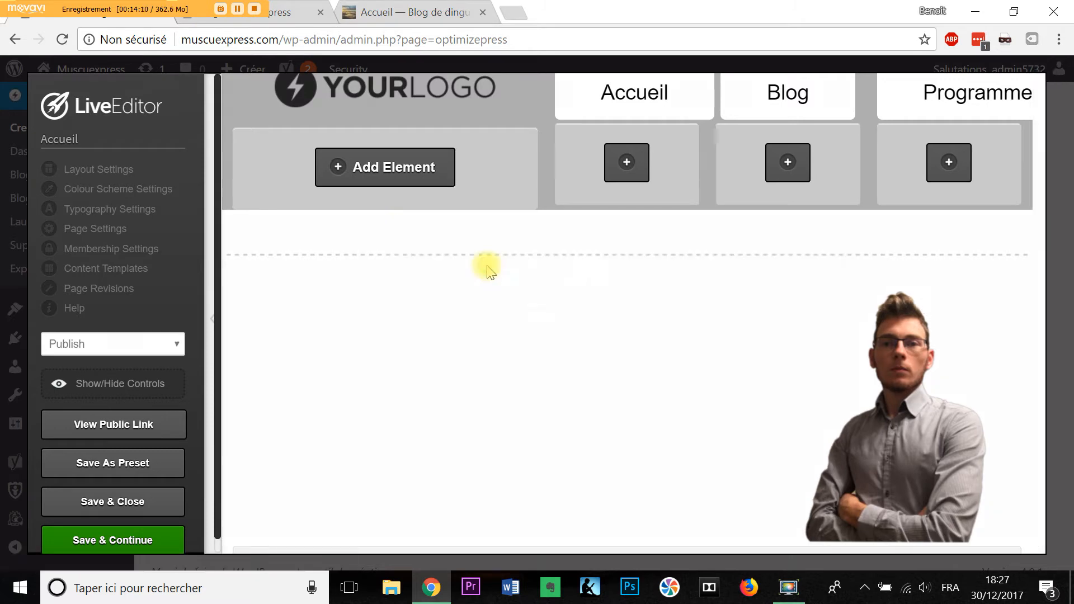
{"action": "scroll", "coordinate": [599, 299], "scroll_direction": "down", "scroll_amount": 15}
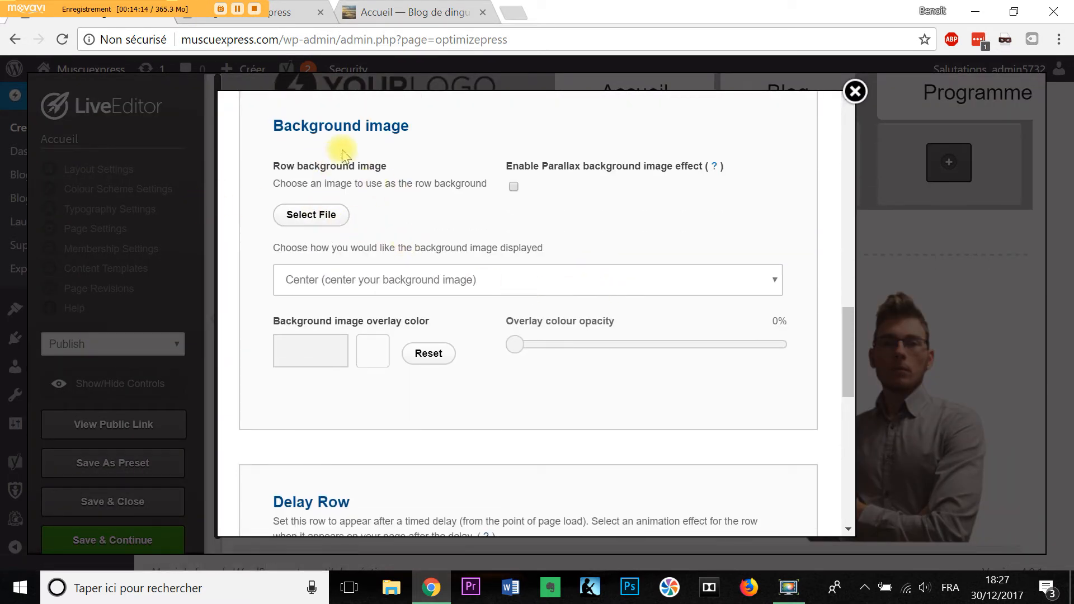
{"action": "left_click", "coordinate": [326, 225]}
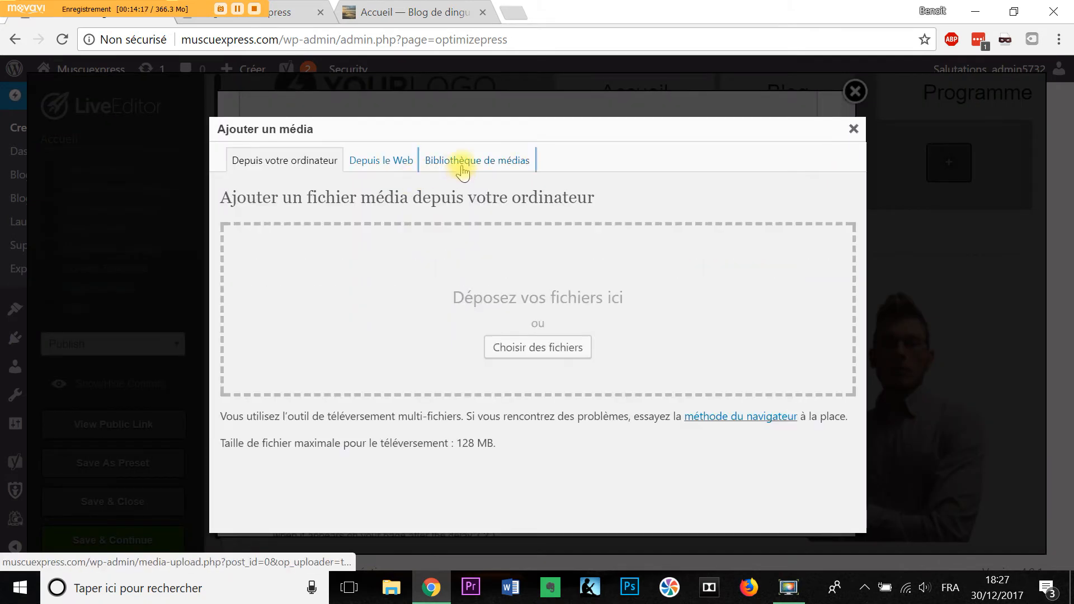
{"action": "left_click", "coordinate": [461, 168]}
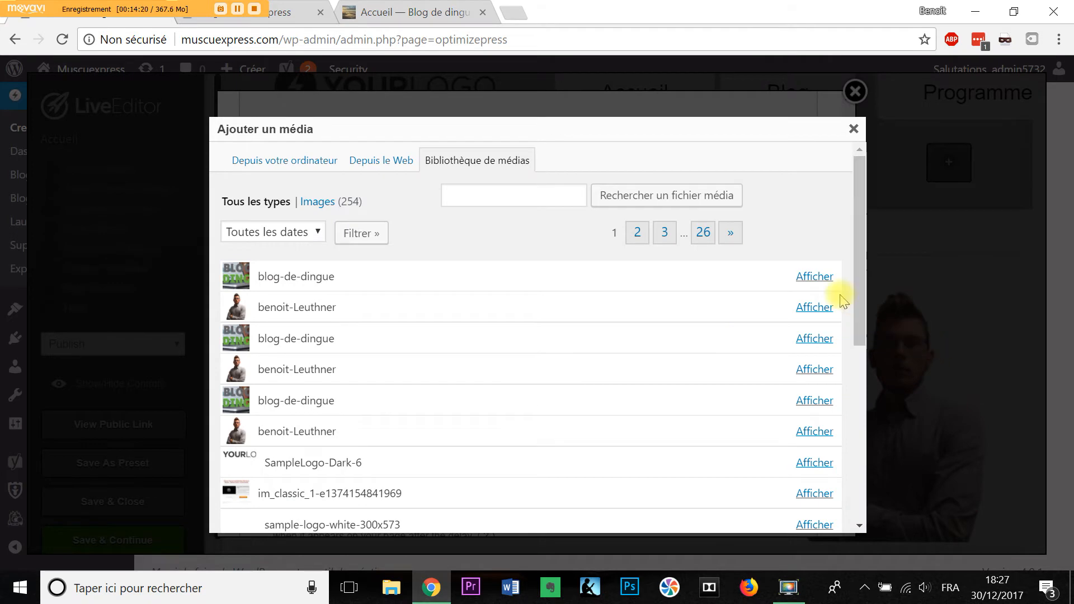
{"action": "left_click", "coordinate": [809, 276]}
{"action": "scroll", "coordinate": [721, 333], "scroll_direction": "down", "scroll_amount": 2}
{"action": "scroll", "coordinate": [722, 333], "scroll_direction": "down", "scroll_amount": 6}
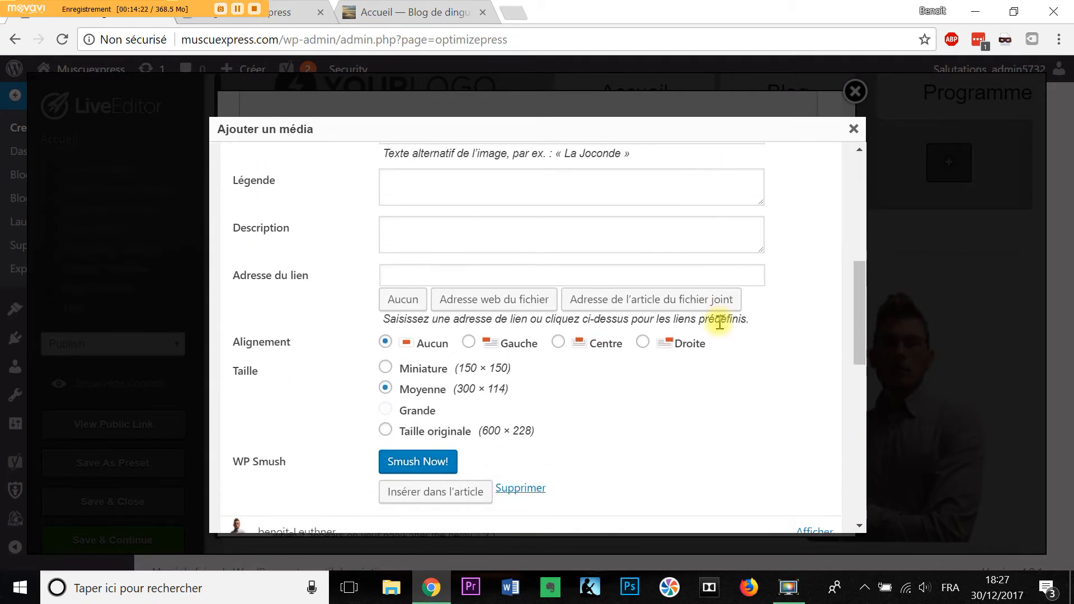
{"action": "left_click", "coordinate": [481, 358]}
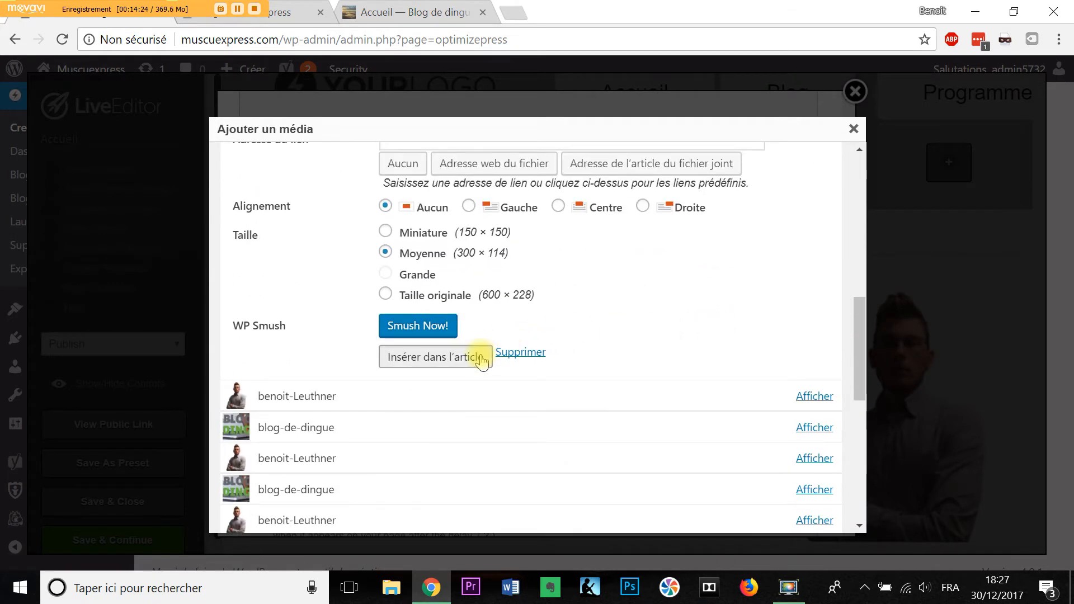
Set the row's background image display to Cover/Stretch and update the row.
{"action": "scroll", "coordinate": [559, 350], "scroll_direction": "down", "scroll_amount": 2}
{"action": "scroll", "coordinate": [599, 348], "scroll_direction": "down", "scroll_amount": 1}
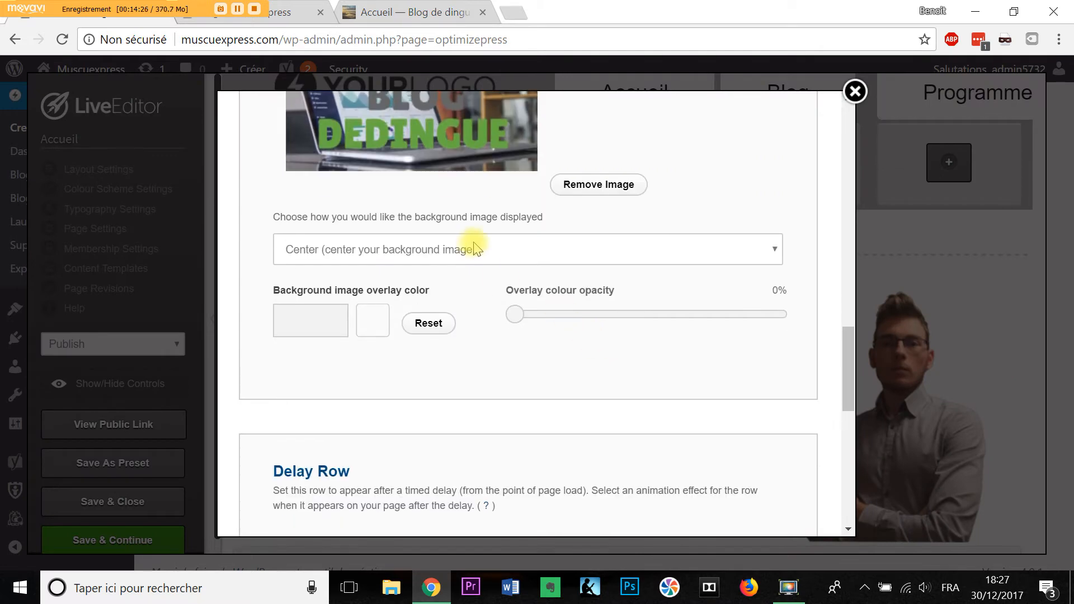
{"action": "left_click", "coordinate": [478, 254]}
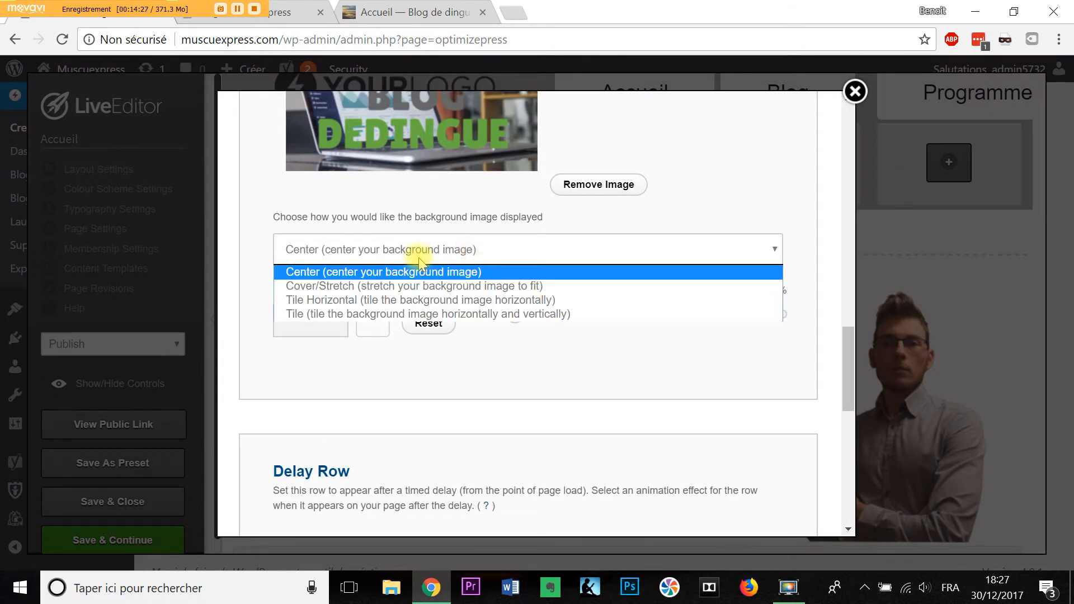
{"action": "left_click", "coordinate": [402, 288]}
{"action": "scroll", "coordinate": [628, 258], "scroll_direction": "down", "scroll_amount": 10}
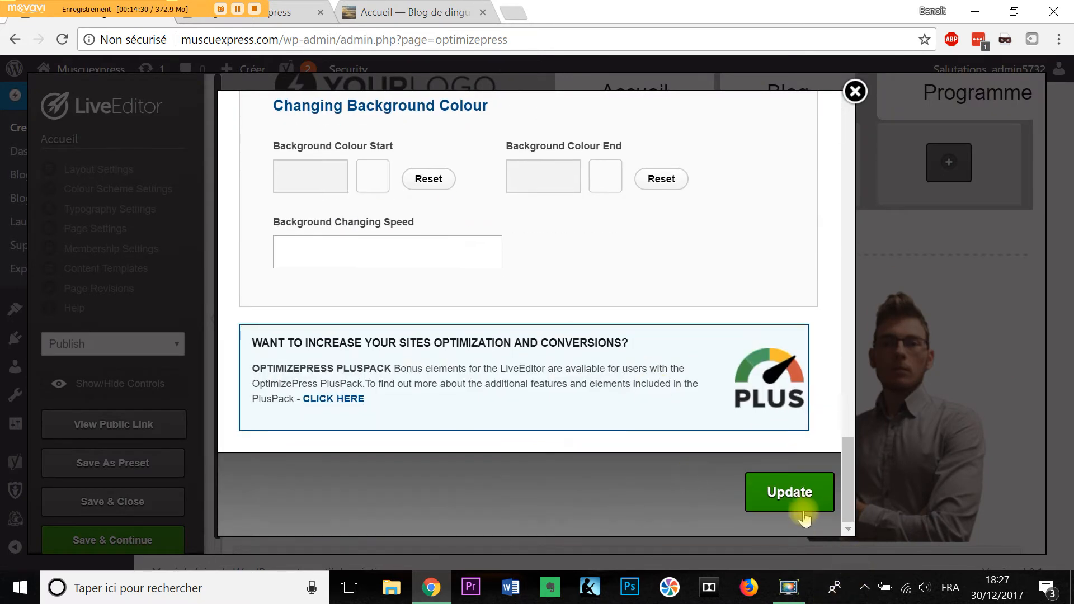
{"action": "left_click", "coordinate": [775, 491]}
{"action": "scroll", "coordinate": [844, 388], "scroll_direction": "down", "scroll_amount": 3}
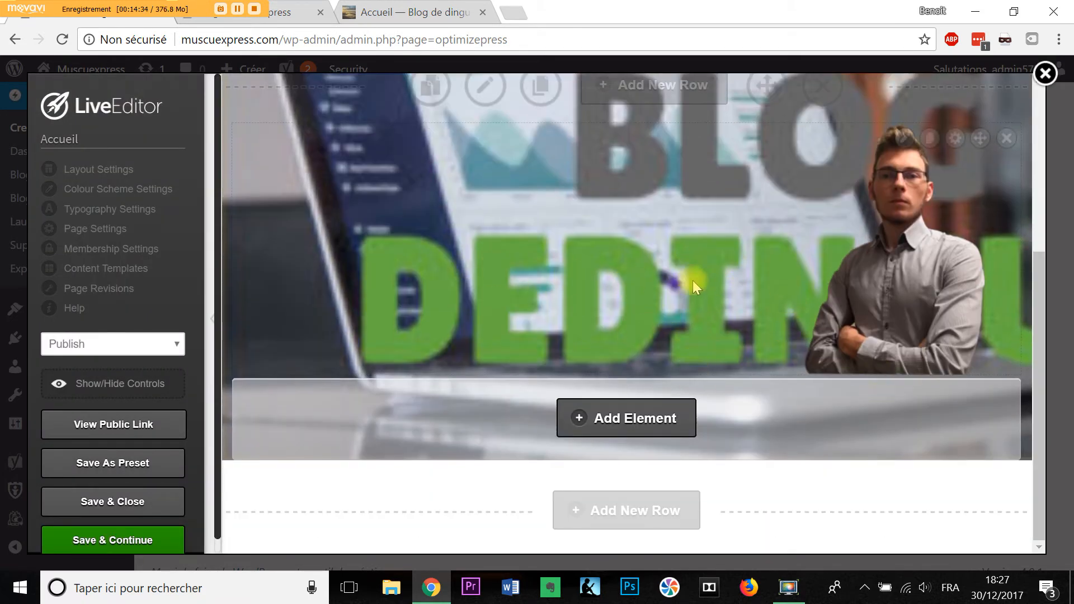
Save the page and open its public version, closing the old Blog page.
{"action": "left_click", "coordinate": [135, 550]}
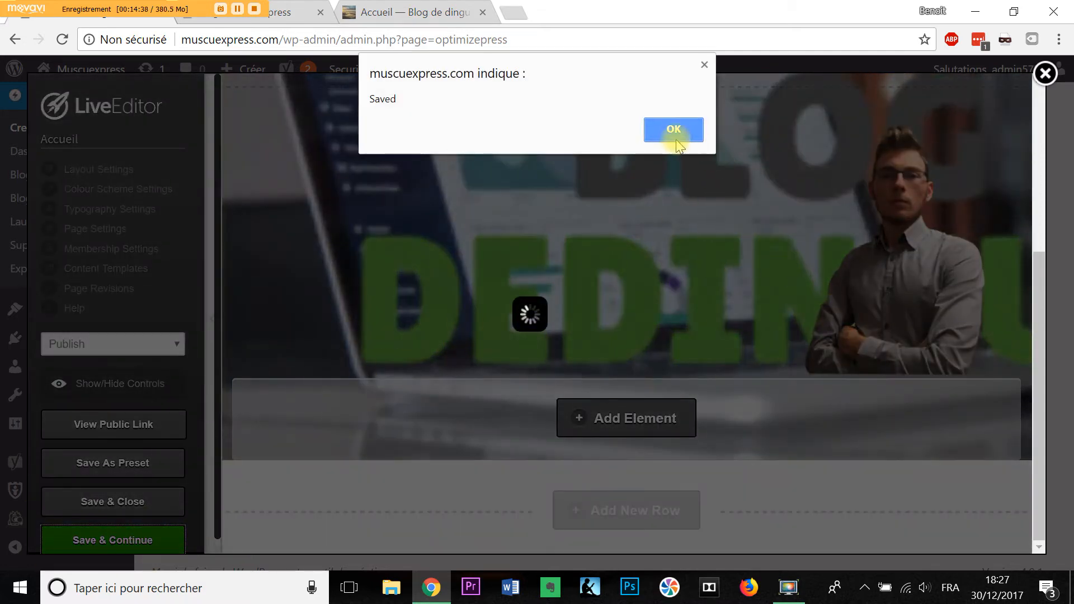
{"action": "left_click", "coordinate": [673, 129]}
{"action": "left_click", "coordinate": [106, 69]}
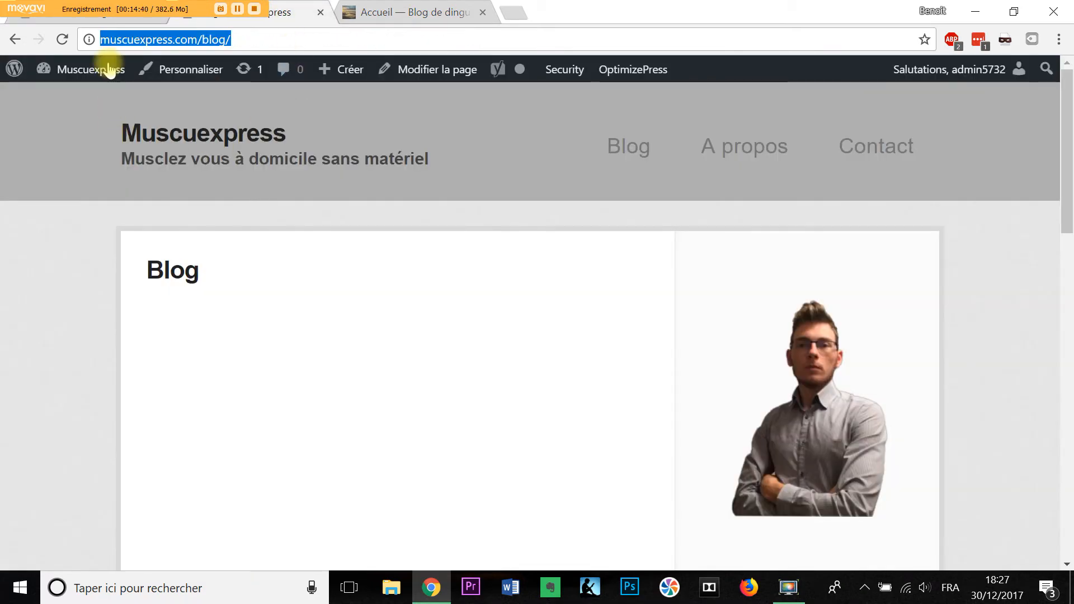
{"action": "left_click", "coordinate": [128, 17]}
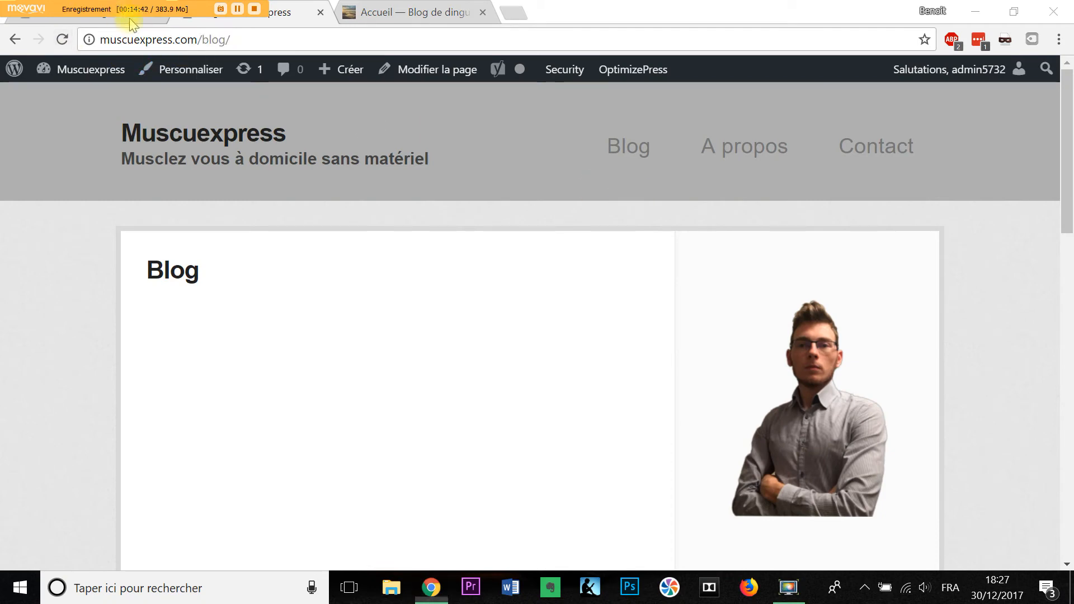
{"action": "left_click", "coordinate": [320, 13]}
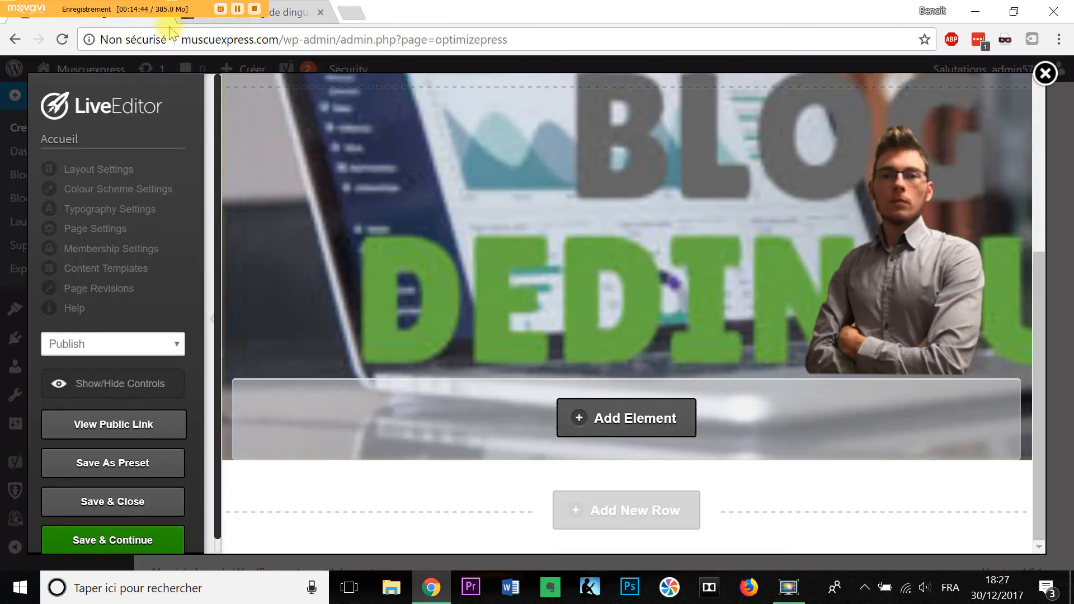
{"action": "left_click", "coordinate": [138, 423]}
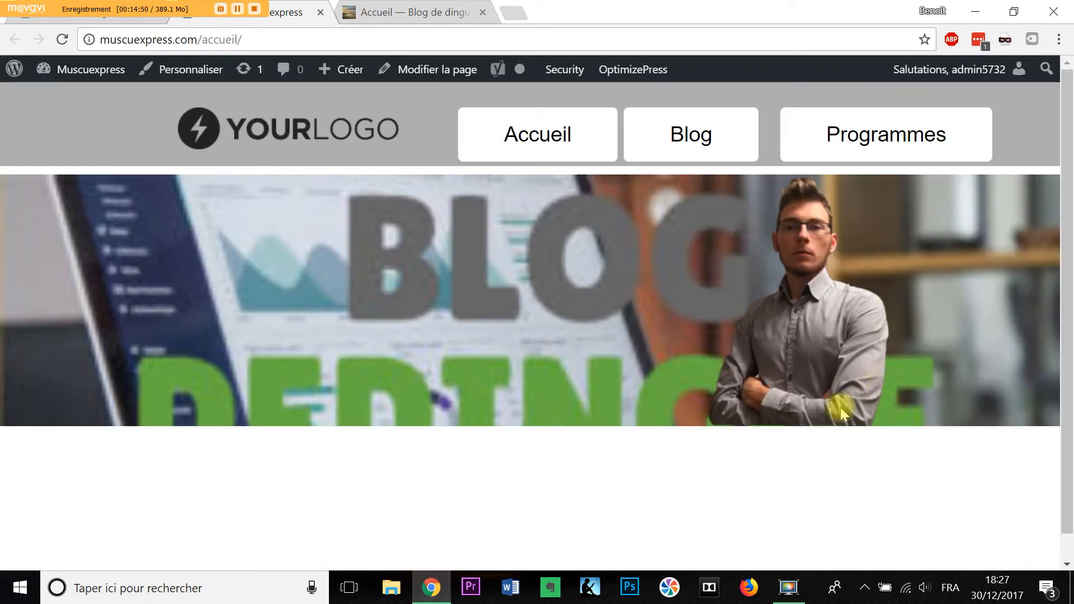
Compare the public banner with the blogdedingue.fr homepage, test the Blog button and return to the LiveEditor.
{"action": "left_click", "coordinate": [389, 15]}
{"action": "left_click", "coordinate": [296, 8]}
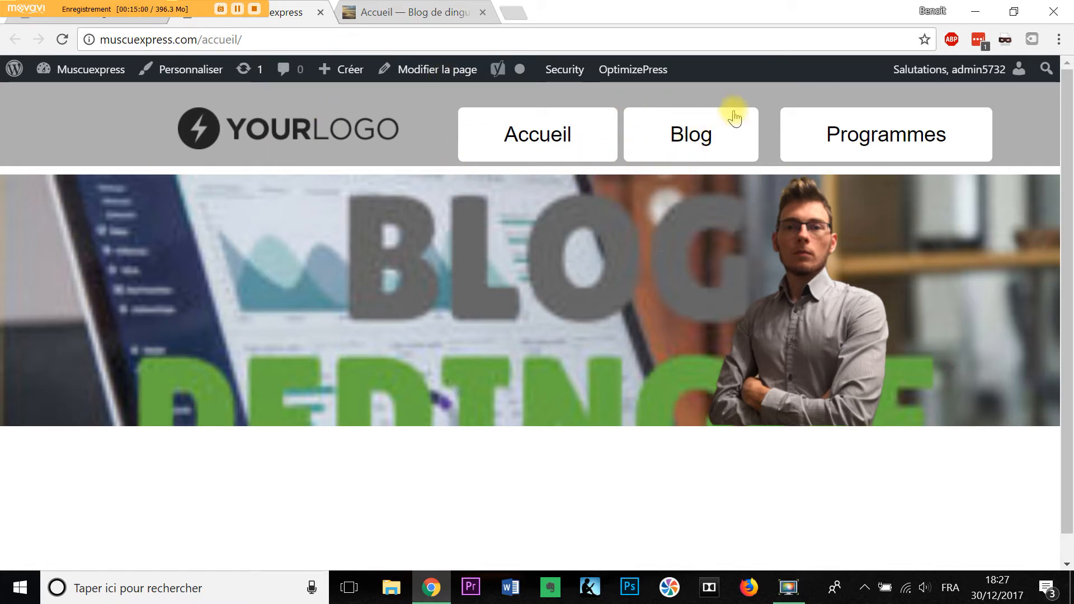
{"action": "left_click", "coordinate": [716, 142]}
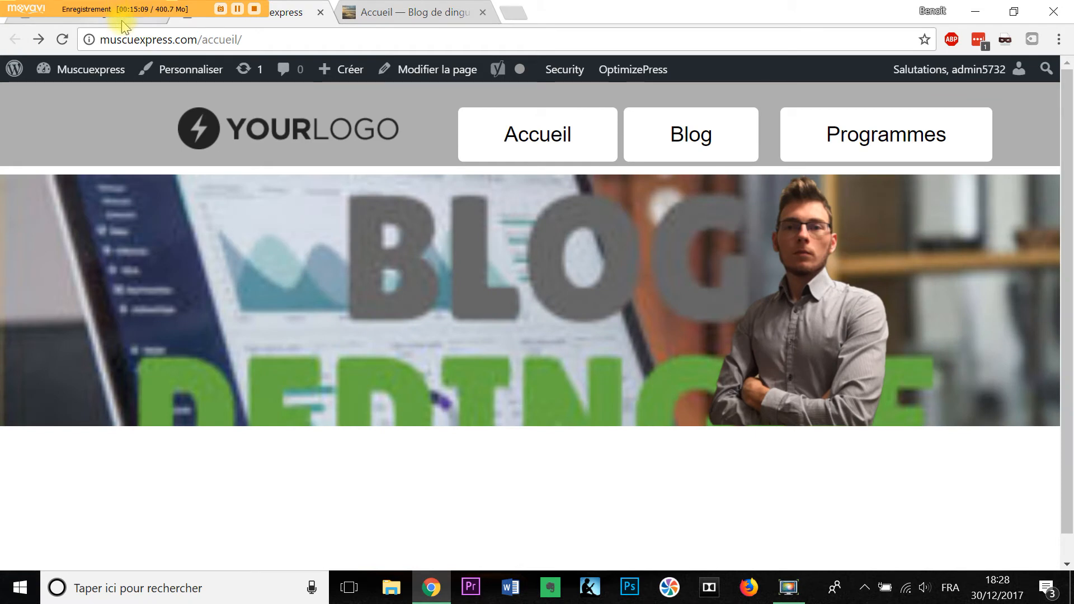
{"action": "key", "text": "alt+Right"}
{"action": "scroll", "coordinate": [707, 348], "scroll_direction": "up", "scroll_amount": 3}
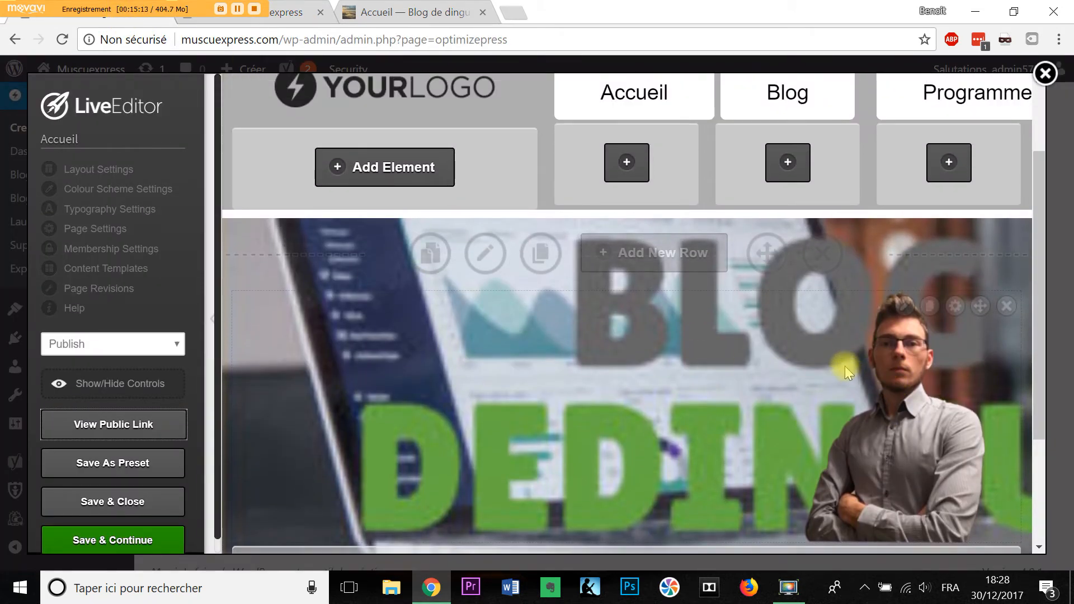
Examine the section directly below the banner on the blogdedingue.fr homepage as a layout reference.
{"action": "left_click", "coordinate": [392, 12]}
{"action": "scroll", "coordinate": [721, 317], "scroll_direction": "down", "scroll_amount": 3}
{"action": "scroll", "coordinate": [394, 345], "scroll_direction": "down", "scroll_amount": 2}
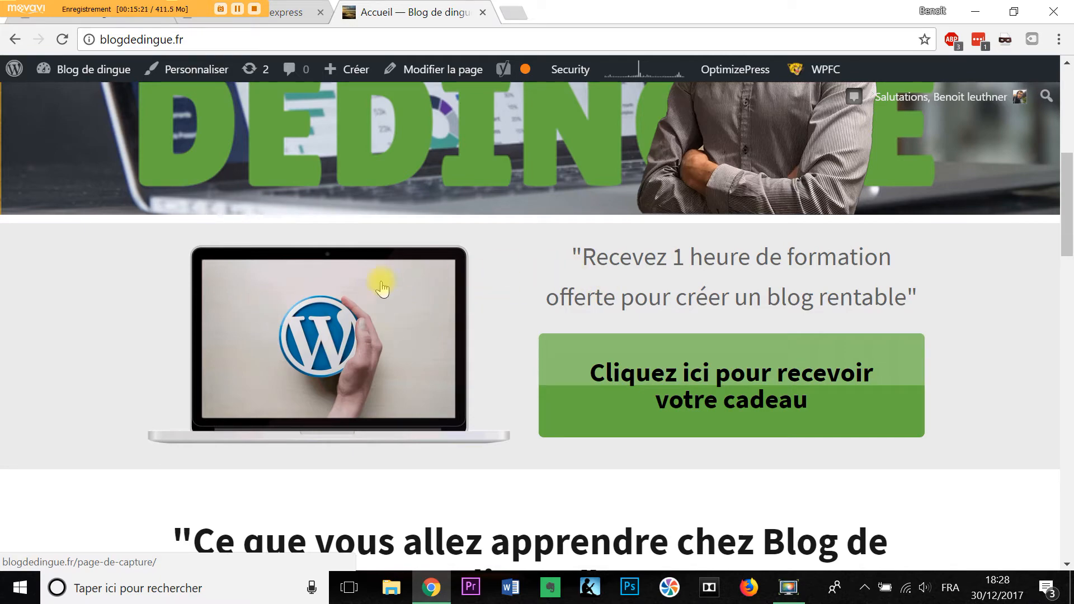
Examine the training-offer row on the blogdedingue.fr homepage, test its gift button and return to the LiveEditor.
{"action": "scroll", "coordinate": [582, 257], "scroll_direction": "up", "scroll_amount": 7}
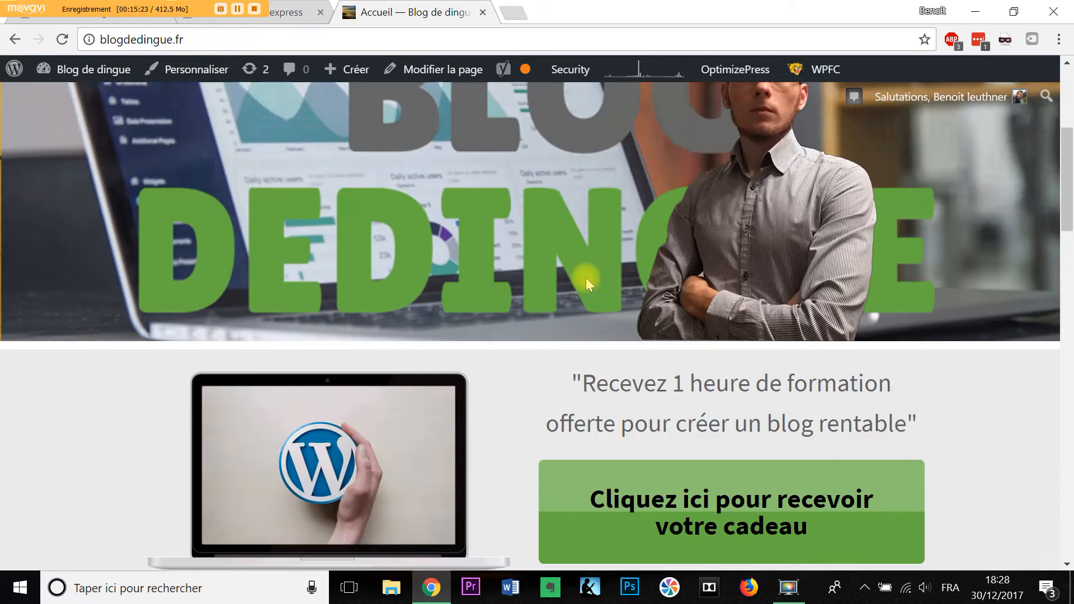
{"action": "scroll", "coordinate": [615, 266], "scroll_direction": "down", "scroll_amount": 8}
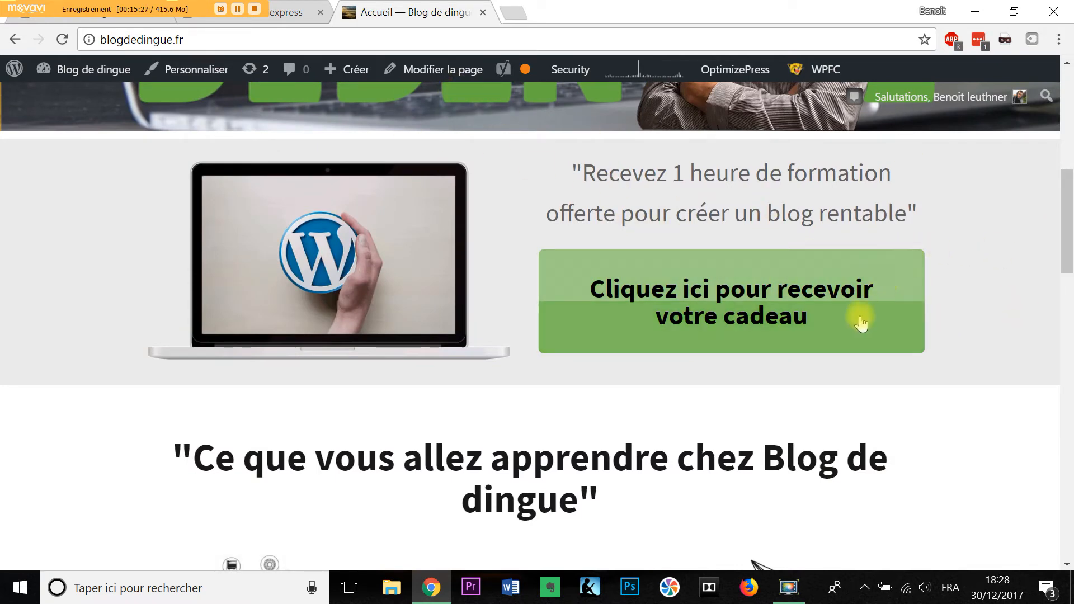
{"action": "left_click", "coordinate": [818, 318]}
{"action": "left_click", "coordinate": [644, 12]}
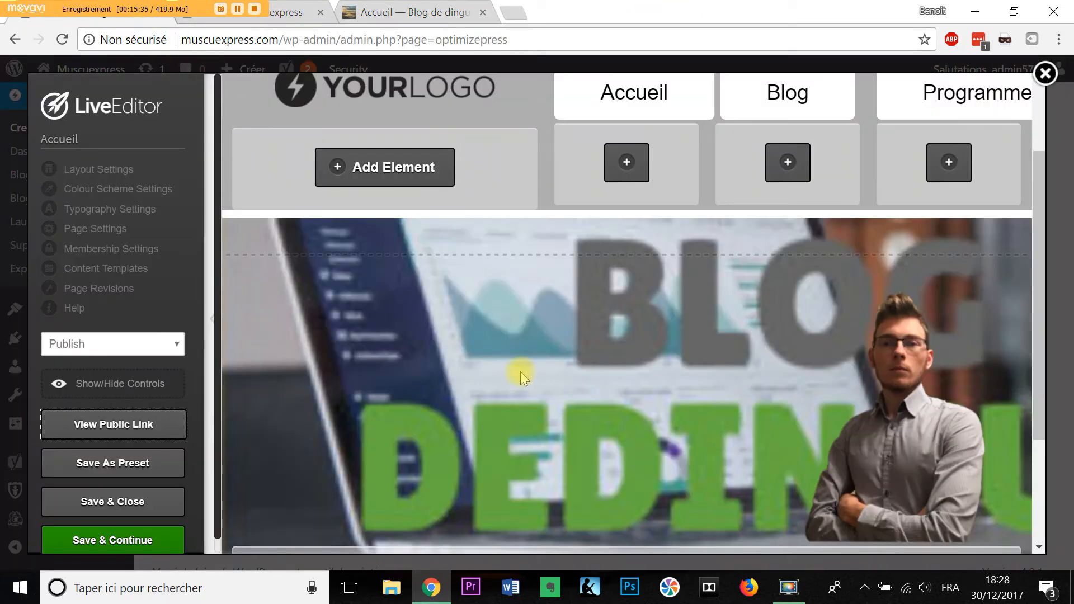
Insert a new row with two equal columns below the banner row.
{"action": "scroll", "coordinate": [553, 358], "scroll_direction": "down", "scroll_amount": 3}
{"action": "left_click", "coordinate": [599, 514]}
{"action": "scroll", "coordinate": [492, 269], "scroll_direction": "down", "scroll_amount": 1}
{"action": "left_click", "coordinate": [396, 168]}
{"action": "scroll", "coordinate": [727, 392], "scroll_direction": "down", "scroll_amount": 10}
{"action": "left_click", "coordinate": [781, 495]}
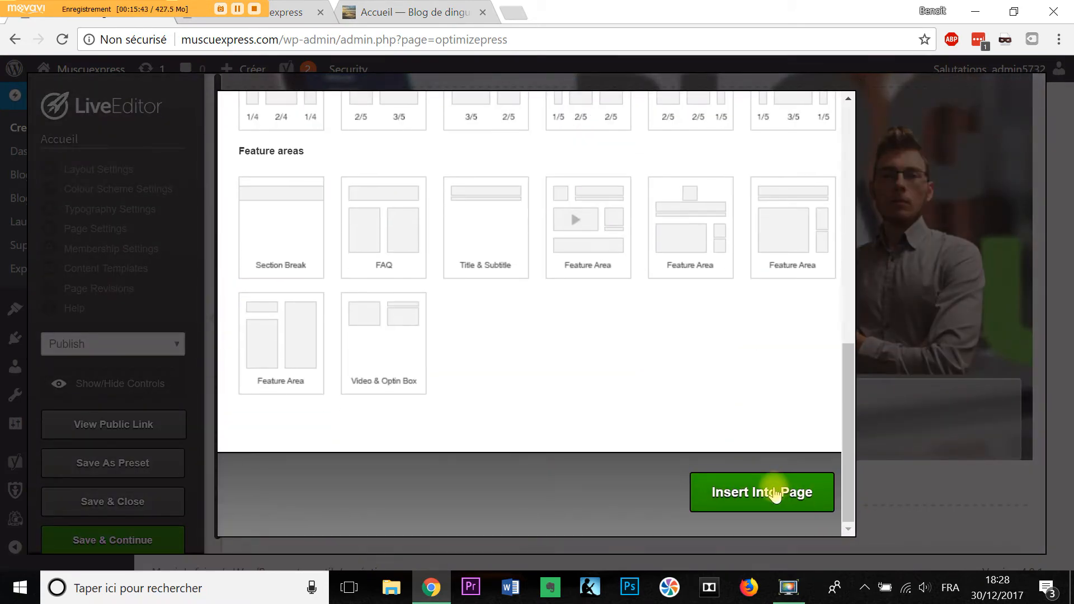
Add an Images element to the first column of the new row and choose its style.
{"action": "scroll", "coordinate": [772, 459], "scroll_direction": "down", "scroll_amount": 3}
{"action": "left_click", "coordinate": [463, 417]}
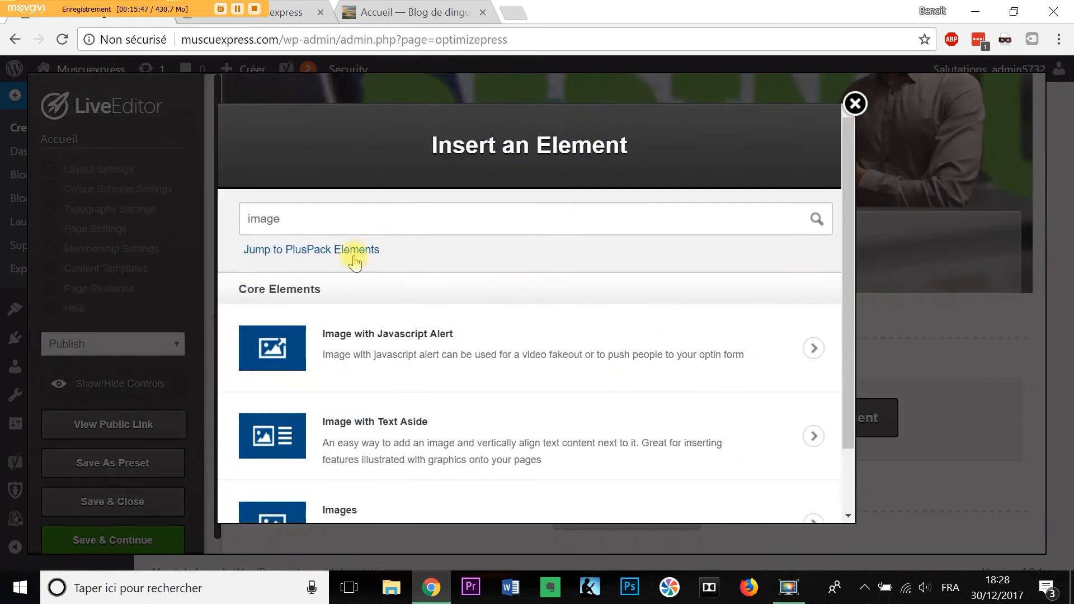
{"action": "scroll", "coordinate": [355, 336], "scroll_direction": "down", "scroll_amount": 2}
{"action": "left_click", "coordinate": [428, 441]}
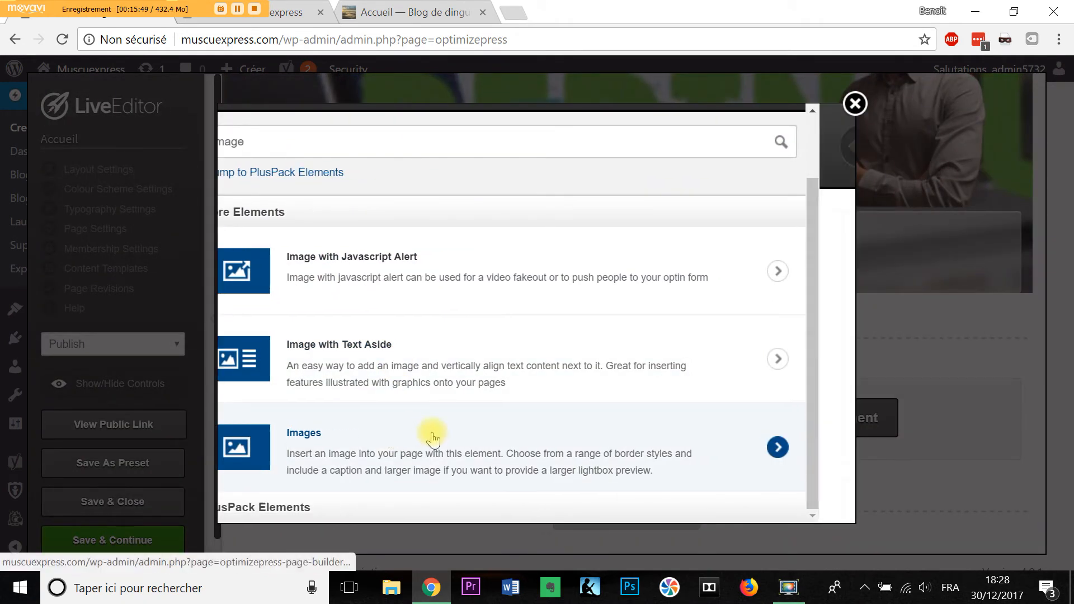
{"action": "left_click", "coordinate": [550, 322]}
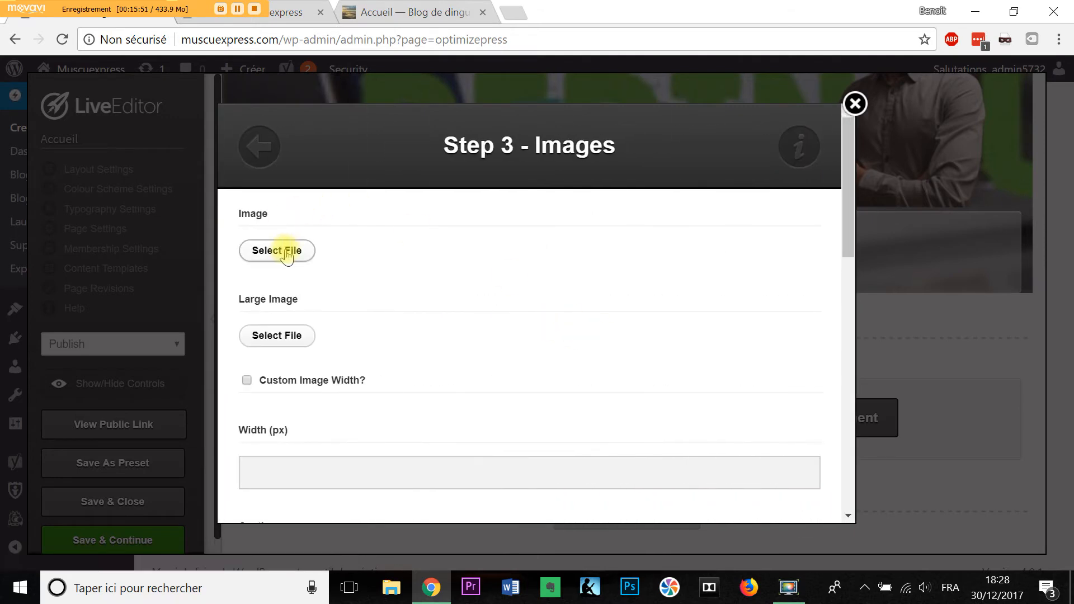
Look through the site's media library for the laptop picture for the Images element.
{"action": "left_click", "coordinate": [290, 253]}
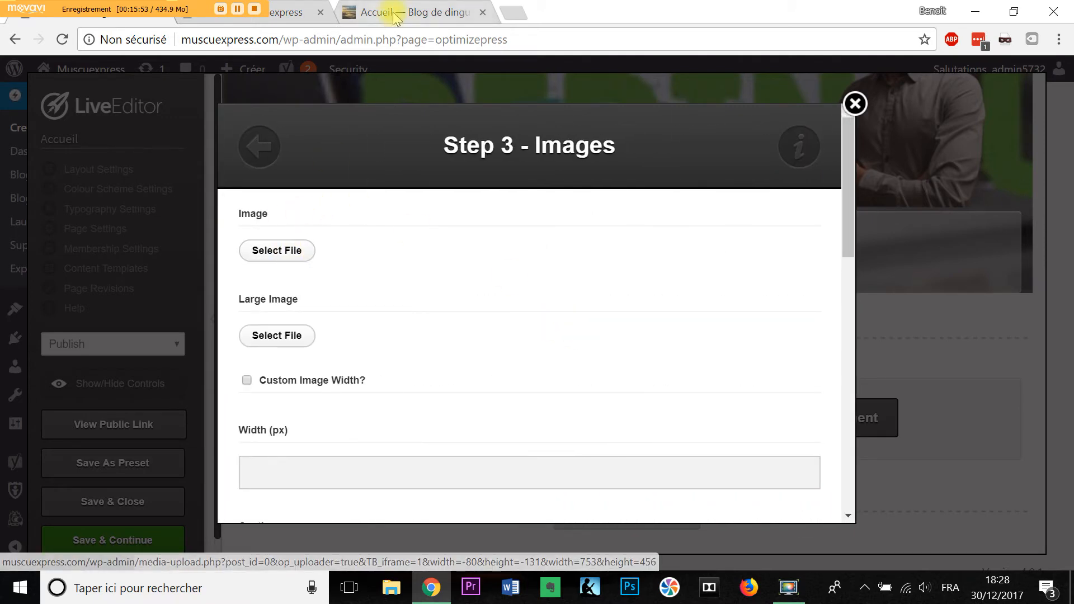
{"action": "key", "text": "ctrl+Tab"}
{"action": "key", "text": "ctrl+shift+Tab"}
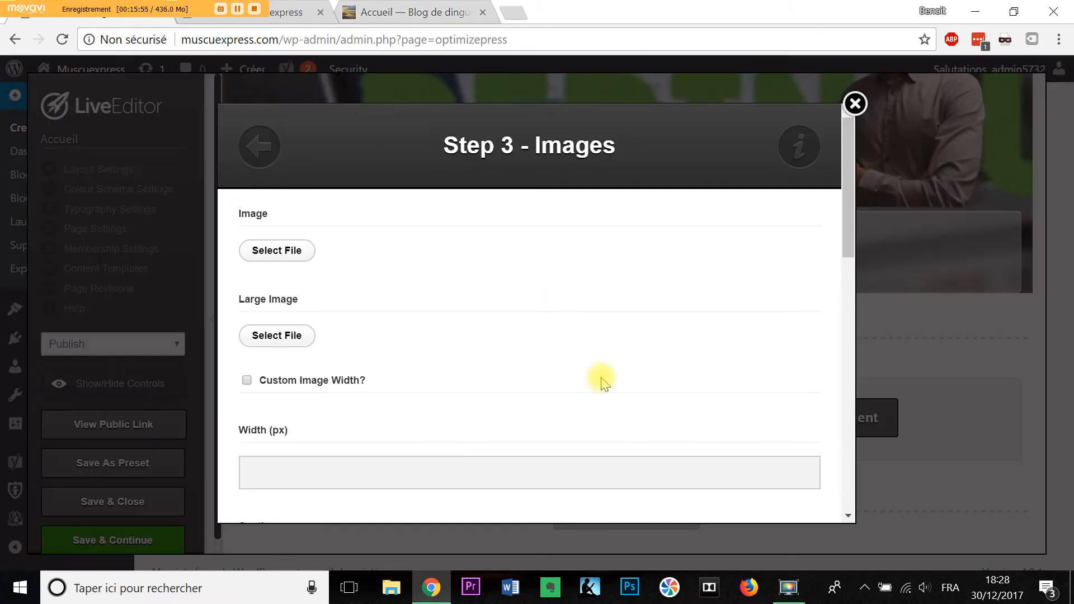
{"action": "left_click", "coordinate": [278, 250]}
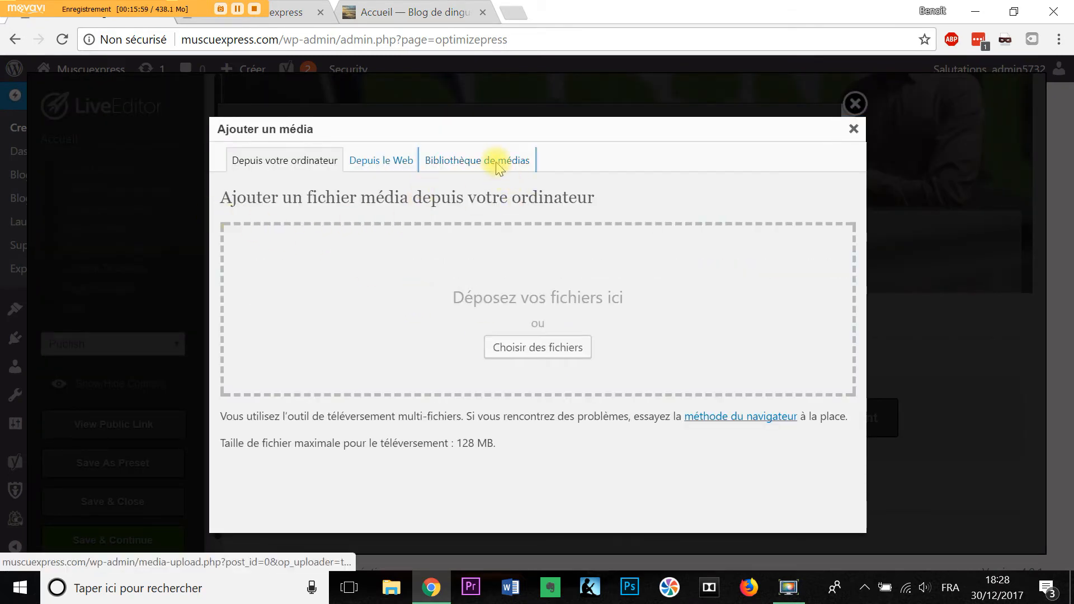
{"action": "left_click", "coordinate": [496, 168]}
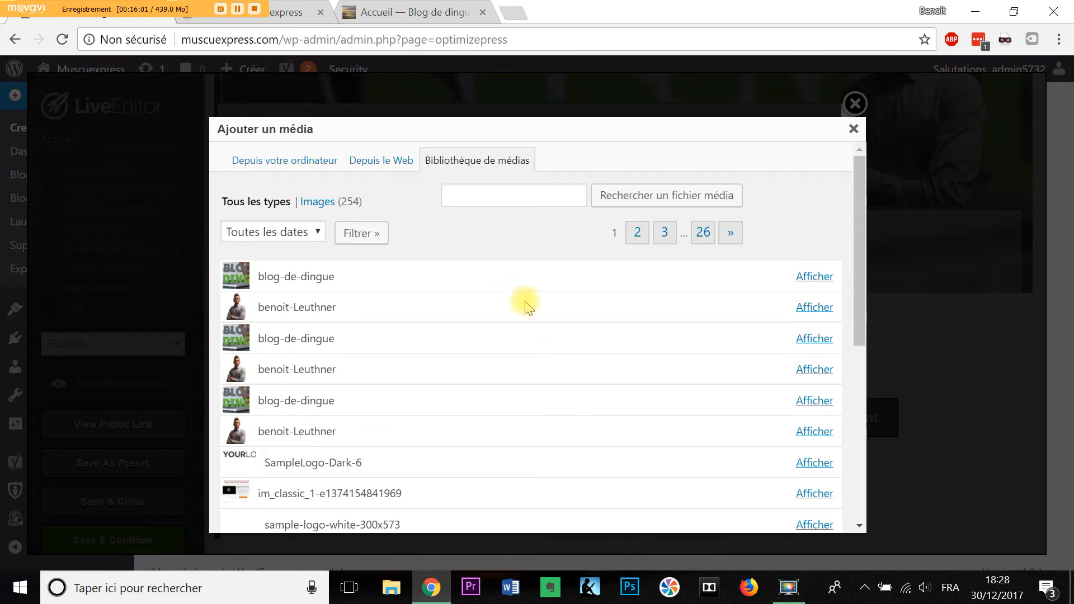
{"action": "scroll", "coordinate": [534, 302], "scroll_direction": "down", "scroll_amount": 3}
{"action": "scroll", "coordinate": [542, 302], "scroll_direction": "down", "scroll_amount": 2}
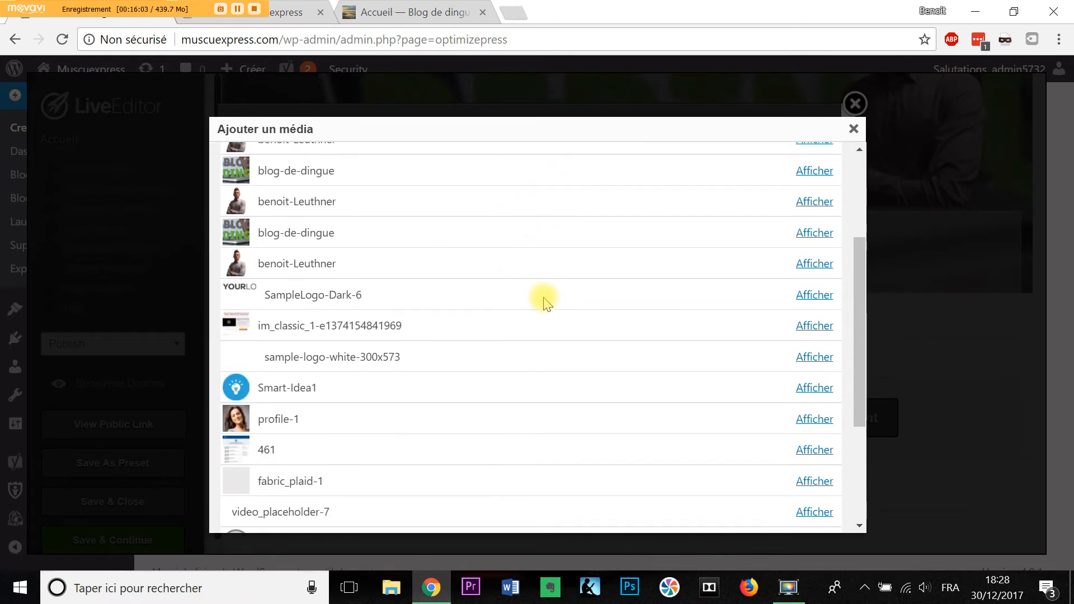
{"action": "scroll", "coordinate": [543, 302], "scroll_direction": "up", "scroll_amount": 5}
Upload the wordpress-1 picture from the desktop and select it as the element's image.
{"action": "left_click", "coordinate": [286, 161]}
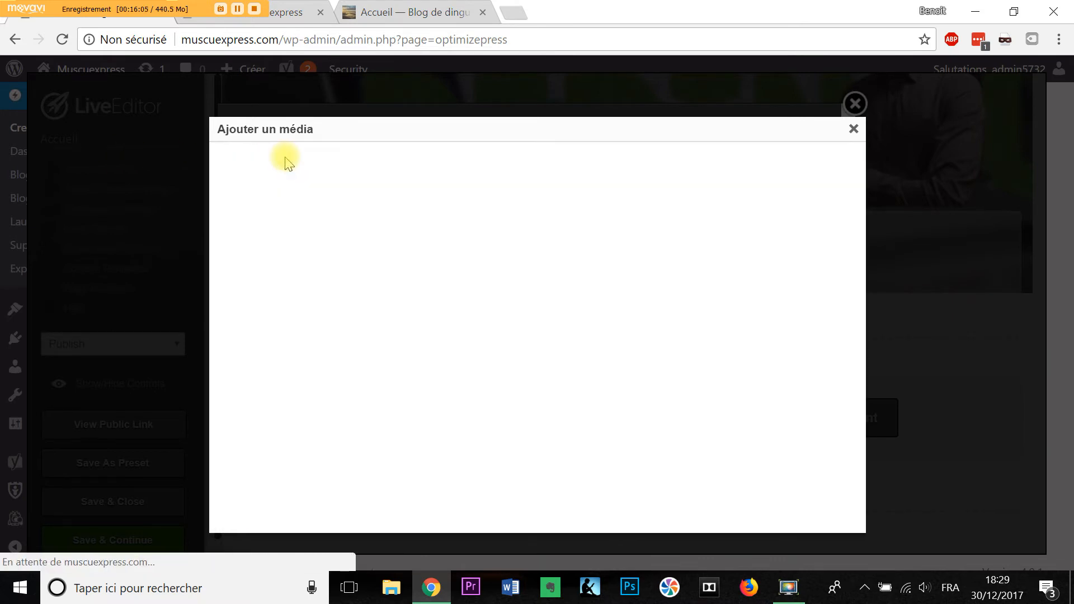
{"action": "left_click", "coordinate": [571, 358]}
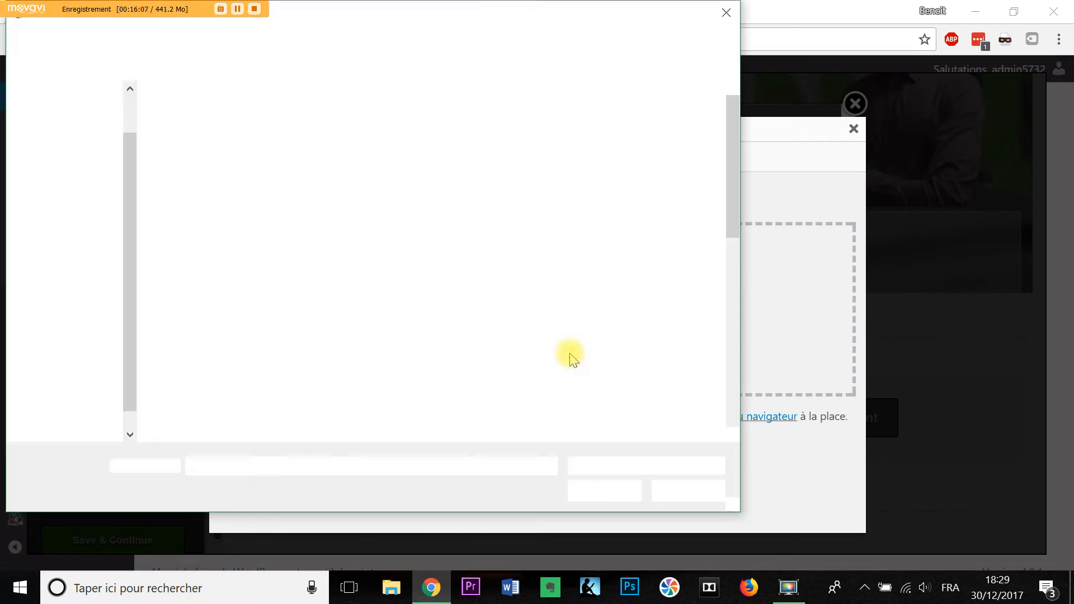
{"action": "scroll", "coordinate": [373, 315], "scroll_direction": "down", "scroll_amount": 6}
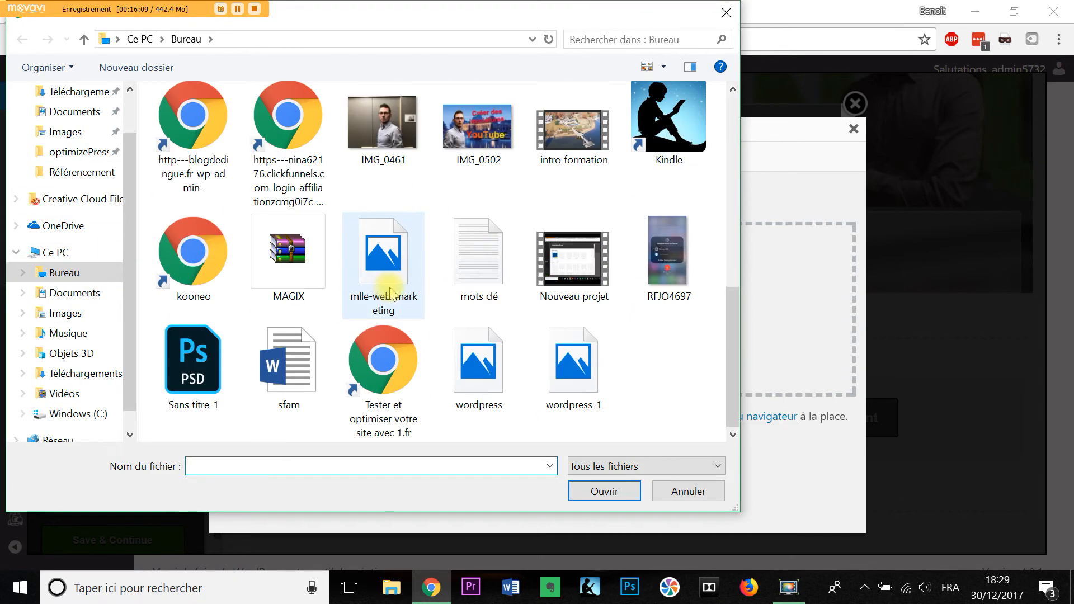
{"action": "left_click", "coordinate": [601, 377]}
{"action": "left_click", "coordinate": [615, 491]}
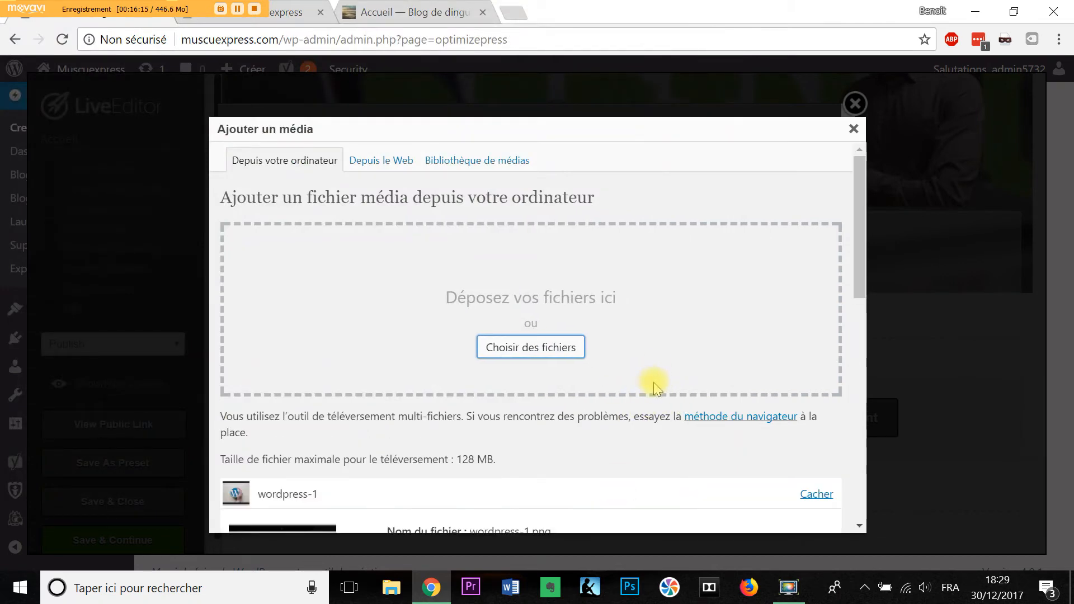
{"action": "scroll", "coordinate": [652, 384], "scroll_direction": "down", "scroll_amount": 6}
{"action": "left_click", "coordinate": [463, 499]}
Review the image options, keep Center alignment and insert the laptop image into the first column.
{"action": "scroll", "coordinate": [604, 378], "scroll_direction": "down", "scroll_amount": 5}
{"action": "scroll", "coordinate": [643, 394], "scroll_direction": "down", "scroll_amount": 5}
{"action": "scroll", "coordinate": [632, 355], "scroll_direction": "up", "scroll_amount": 5}
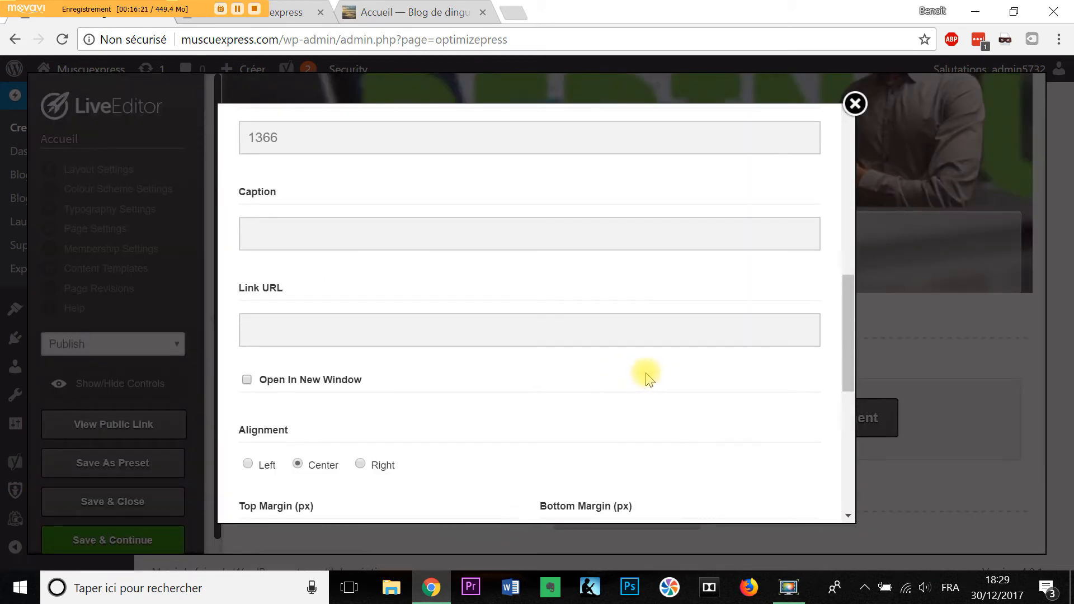
{"action": "scroll", "coordinate": [655, 379], "scroll_direction": "up", "scroll_amount": 3}
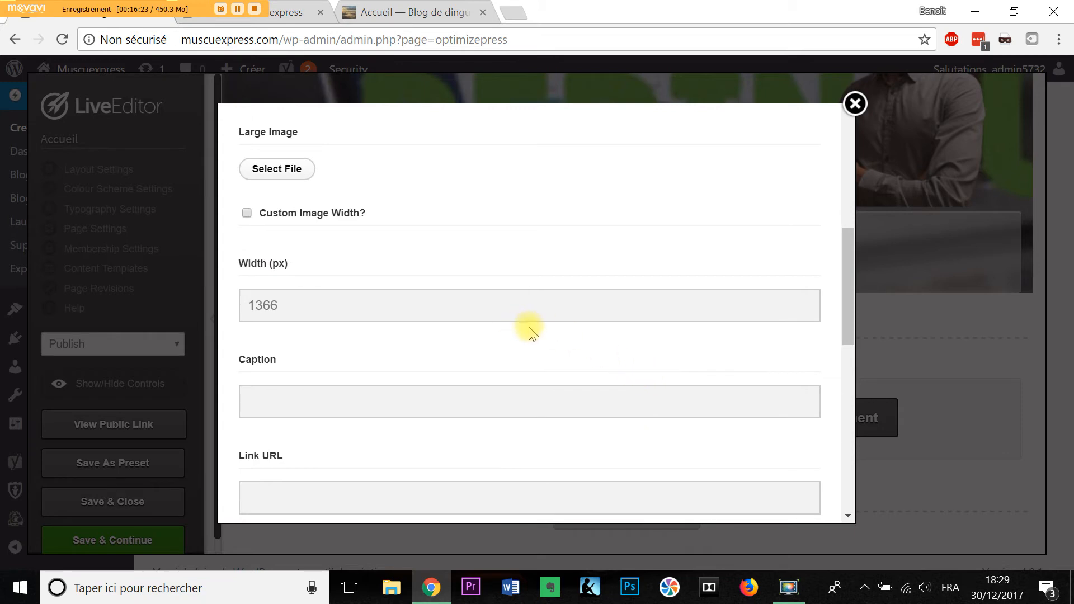
{"action": "scroll", "coordinate": [537, 336], "scroll_direction": "down", "scroll_amount": 8}
{"action": "left_click", "coordinate": [782, 477]}
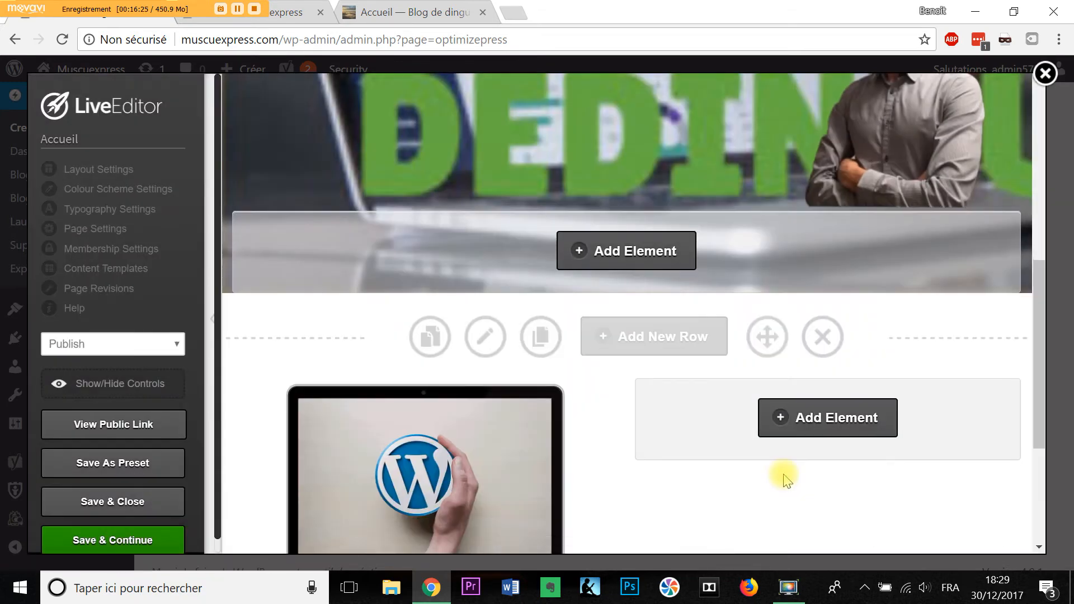
Save the page and continue editing.
{"action": "scroll", "coordinate": [785, 478], "scroll_direction": "down", "scroll_amount": 4}
{"action": "left_click", "coordinate": [159, 540]}
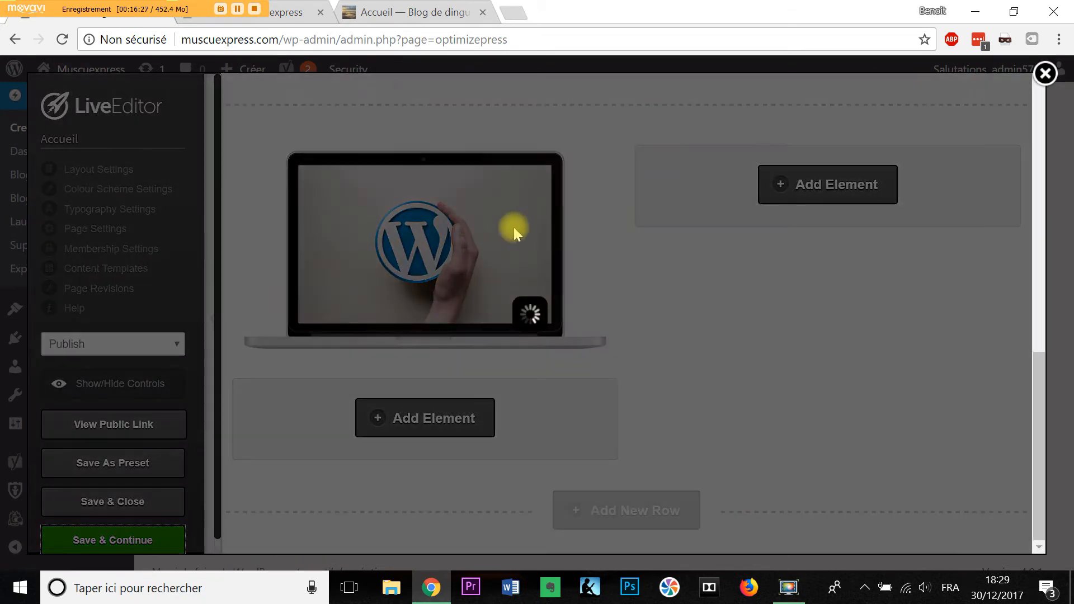
{"action": "left_click", "coordinate": [674, 129]}
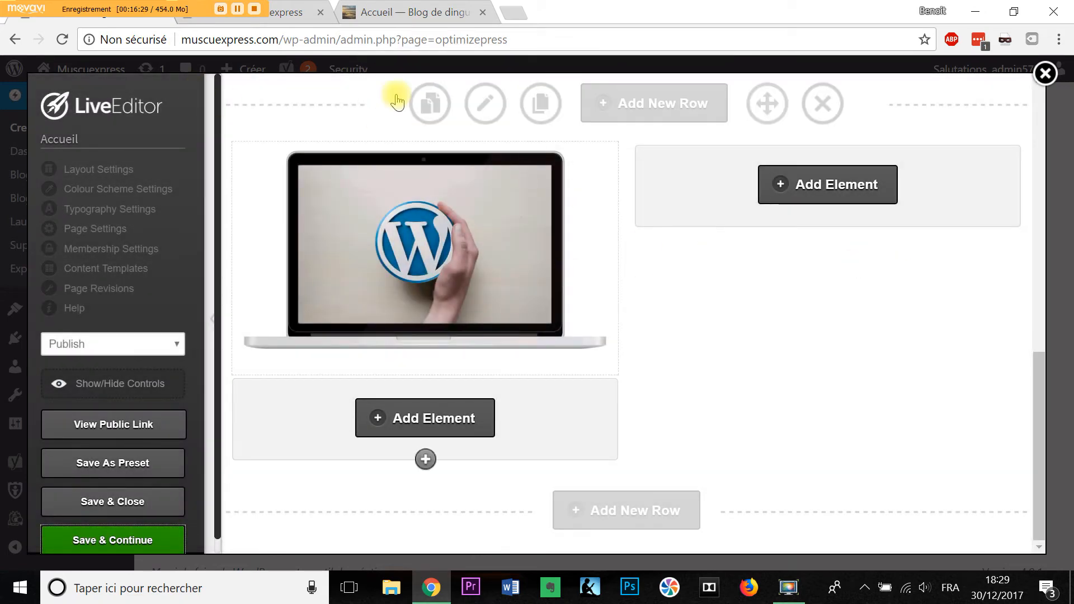
Copy the sentence "Recevez 1 heure de formation offerte pour créer un blog rentable" from the blogdedingue.fr homepage and return to the LiveEditor.
{"action": "left_click", "coordinate": [420, 12]}
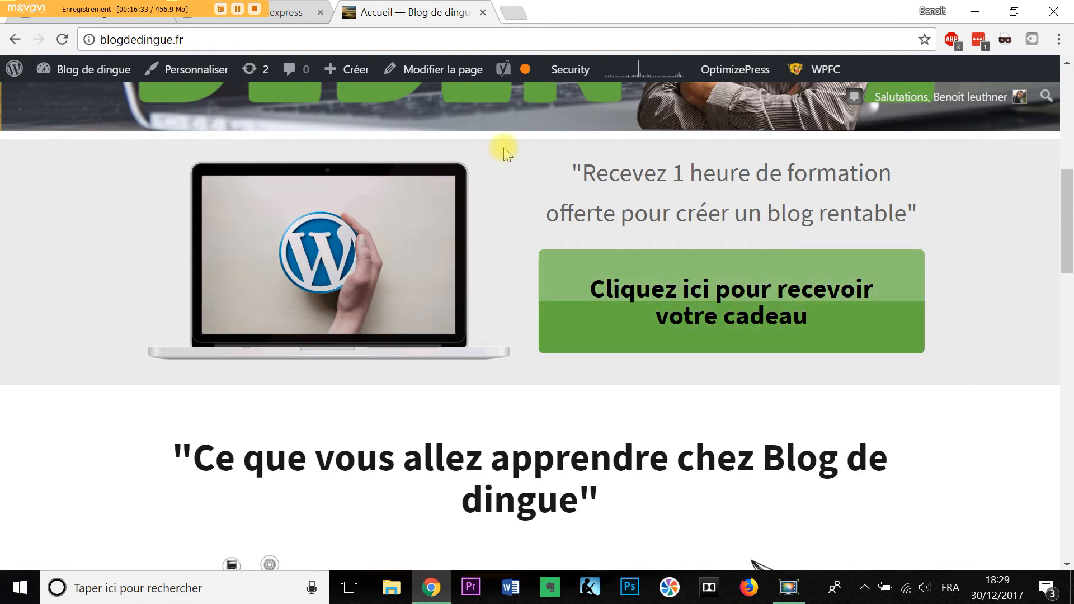
{"action": "left_click_drag", "start_coordinate": [575, 169], "coordinate": [896, 208]}
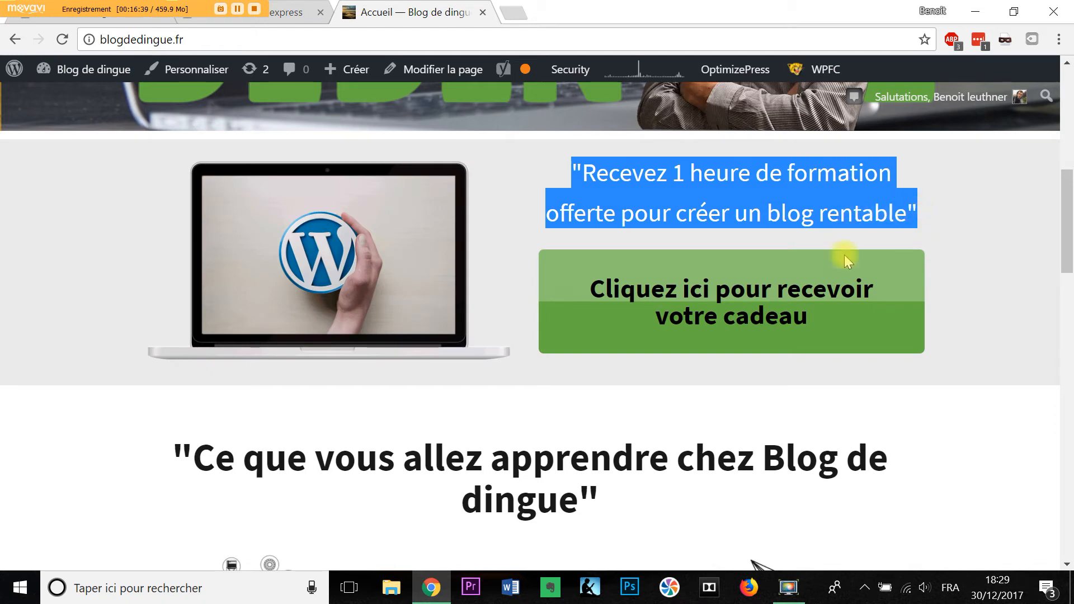
{"action": "left_click", "coordinate": [161, 25]}
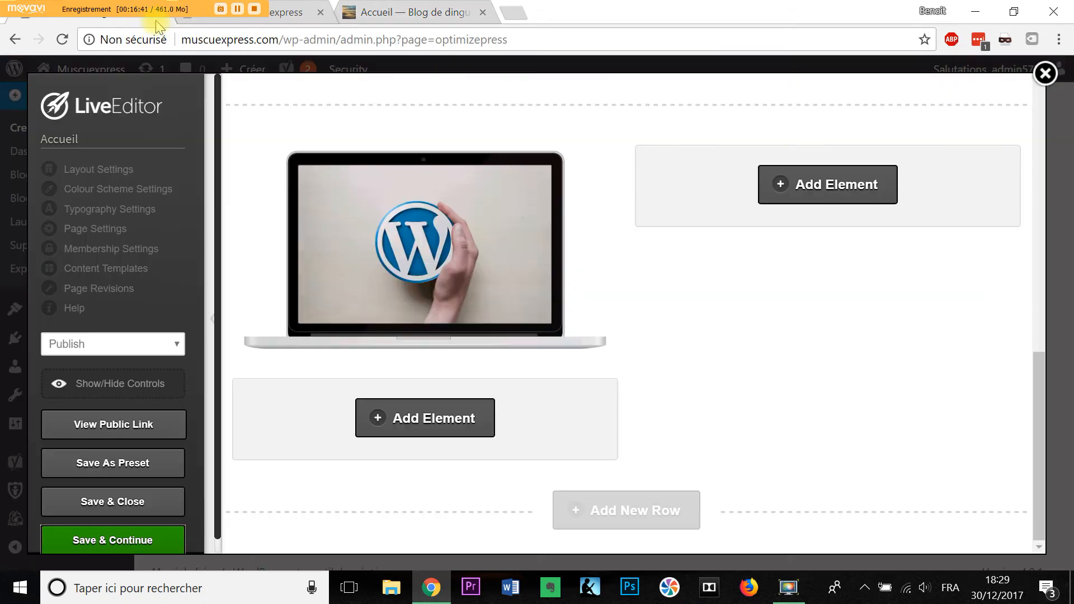
Add a Text Block to the row's second column with the content "Recevez 1 heure de formation offerte pour créer un blog rentable".
{"action": "left_click", "coordinate": [850, 188]}
{"action": "double_click", "coordinate": [477, 228]}
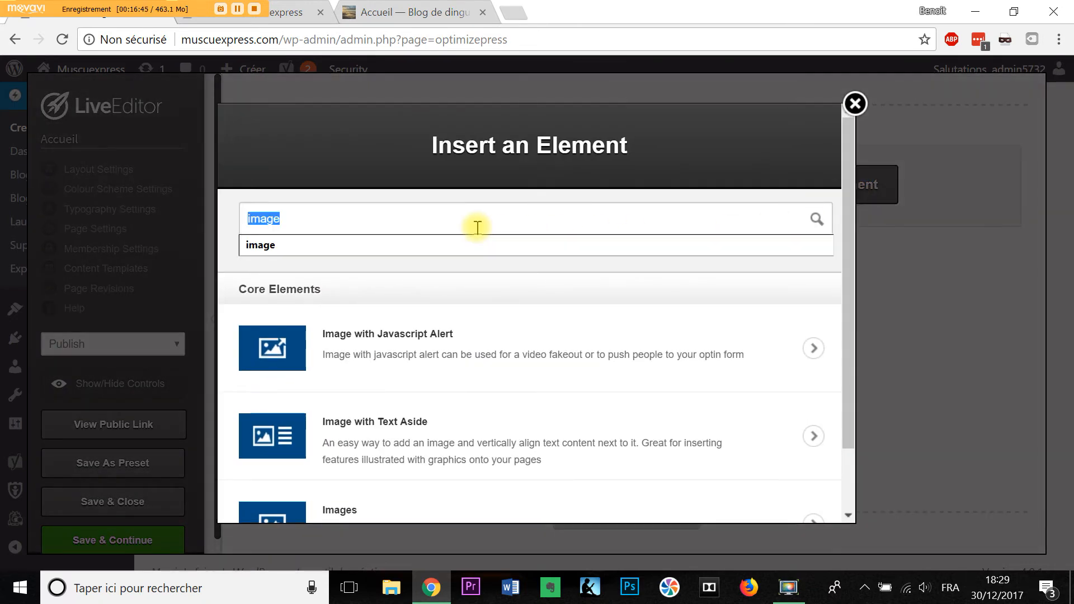
{"action": "type", "text": "text"}
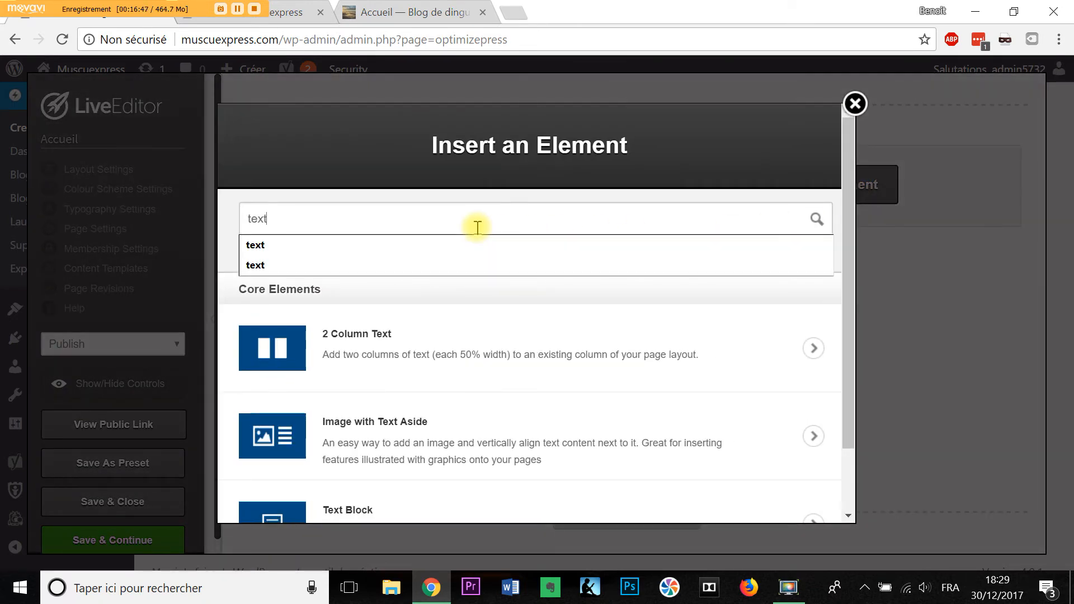
{"action": "scroll", "coordinate": [488, 369], "scroll_direction": "down", "scroll_amount": 1}
{"action": "left_click", "coordinate": [464, 442]}
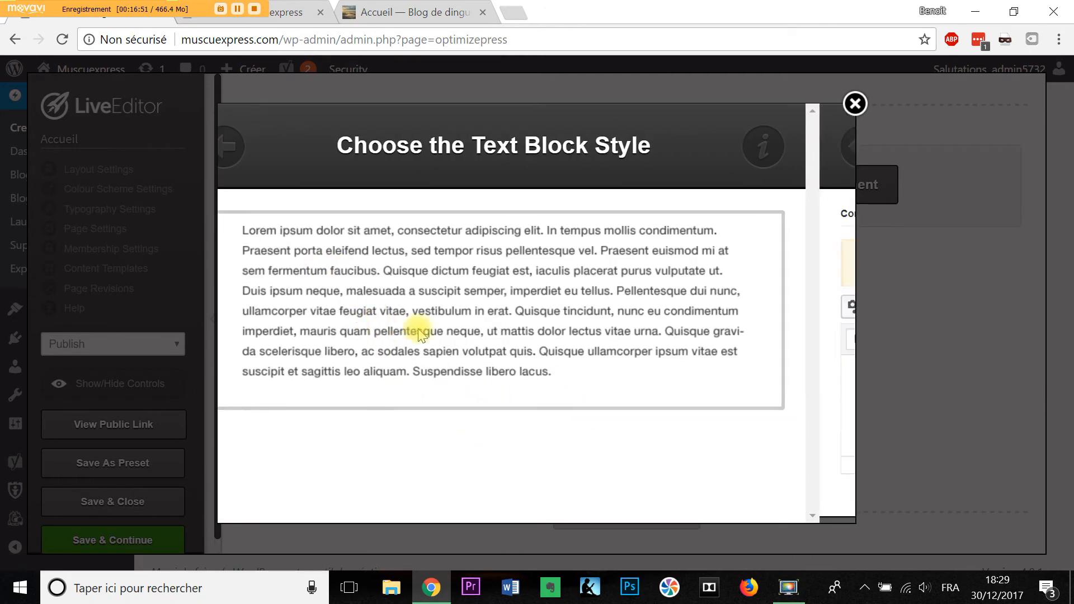
{"action": "left_click", "coordinate": [412, 331]}
{"action": "left_click", "coordinate": [407, 386]}
{"action": "type", "text": "\"Recevez 1 heure de formation offerte pour créer un blog rentable\""}
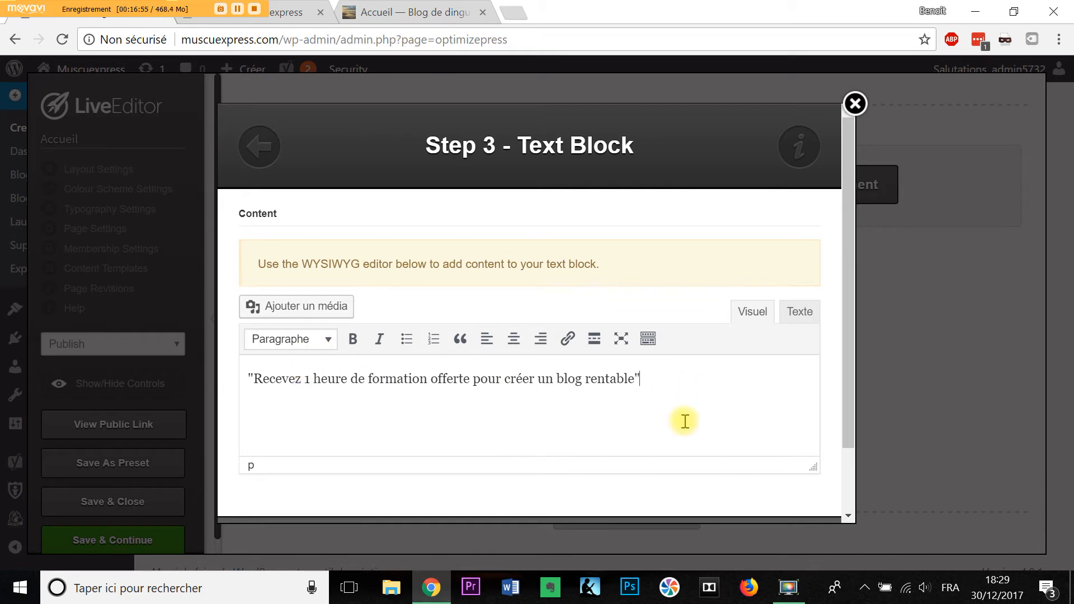
Set the text block's font size to 25px in its advanced options and insert it.
{"action": "scroll", "coordinate": [694, 404], "scroll_direction": "down", "scroll_amount": 2}
{"action": "left_click", "coordinate": [745, 485]}
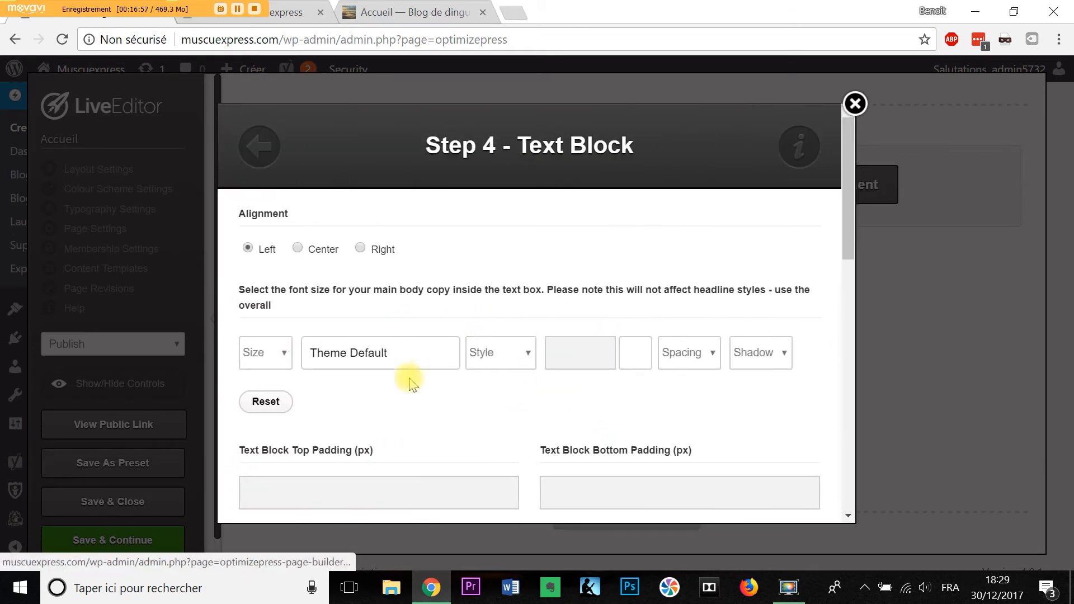
{"action": "left_click", "coordinate": [514, 354]}
{"action": "left_click", "coordinate": [687, 354]}
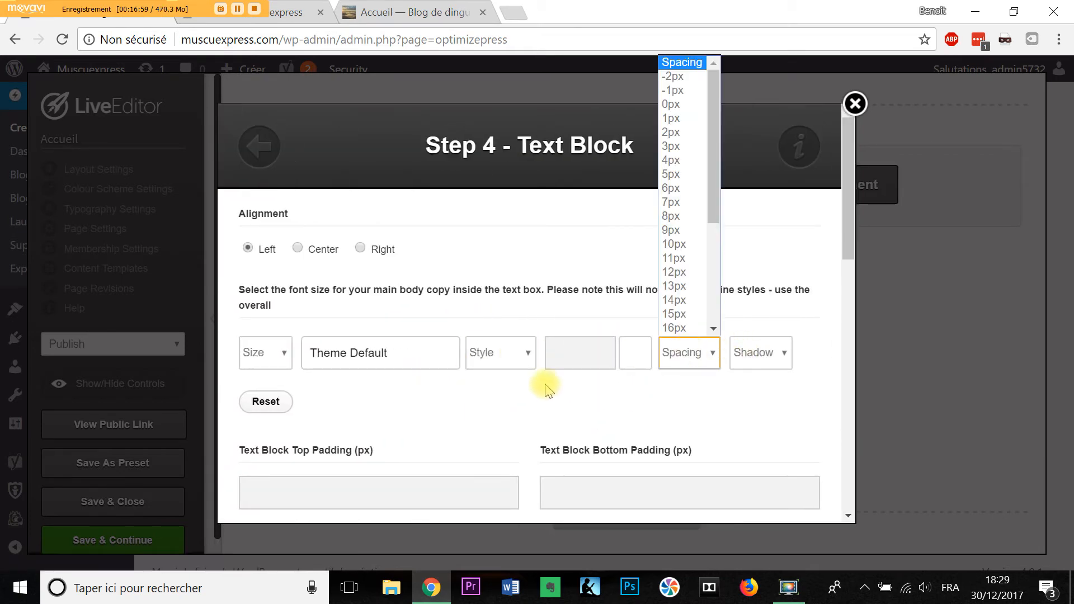
{"action": "left_click", "coordinate": [534, 411]}
{"action": "left_click", "coordinate": [282, 353]}
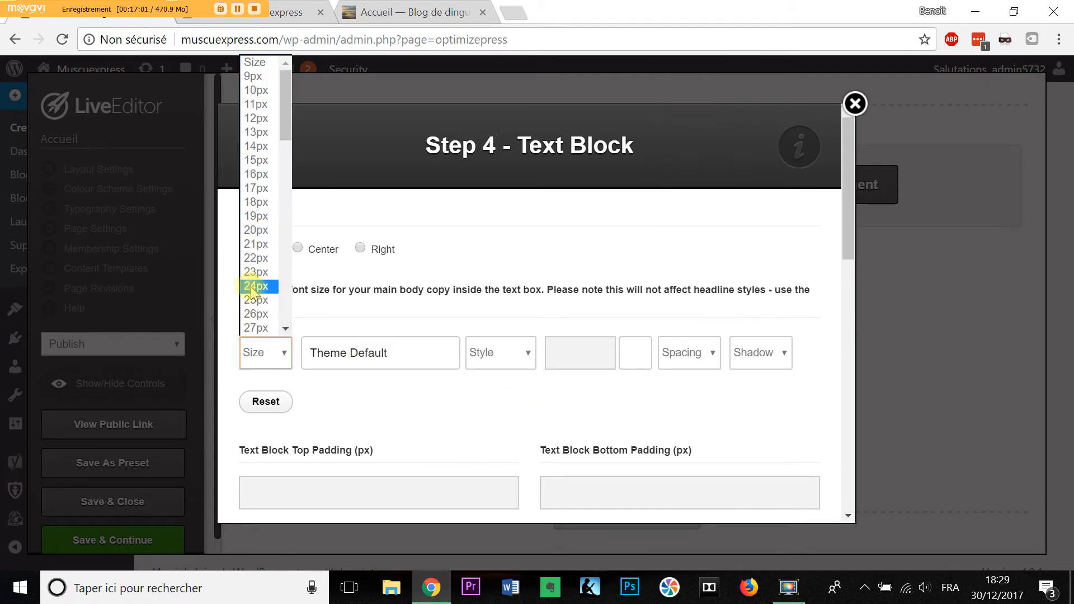
{"action": "left_click", "coordinate": [259, 300]}
{"action": "scroll", "coordinate": [644, 436], "scroll_direction": "down", "scroll_amount": 7}
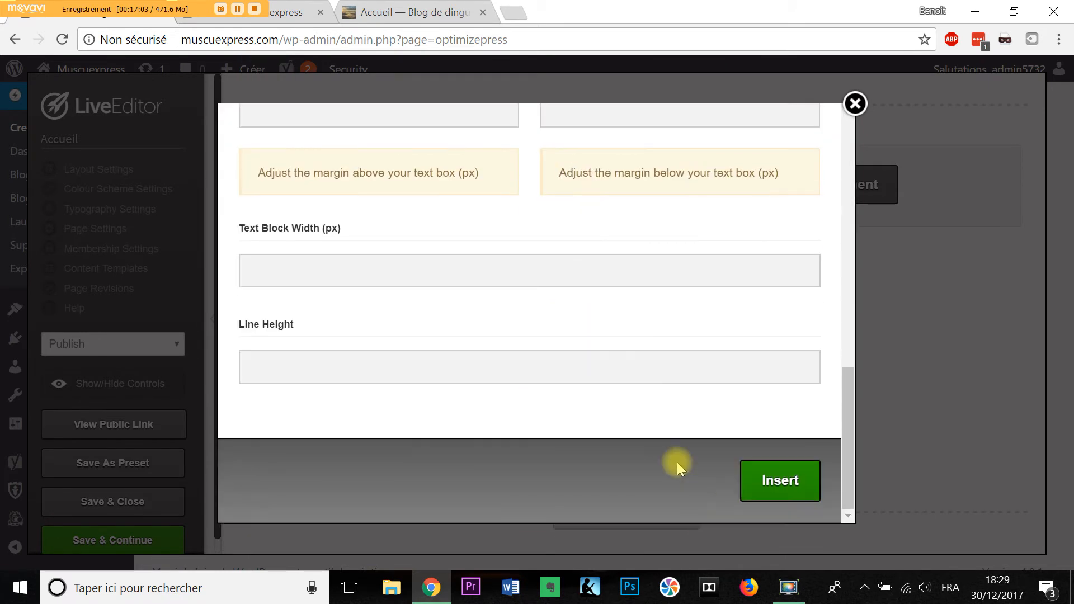
{"action": "left_click", "coordinate": [781, 482]}
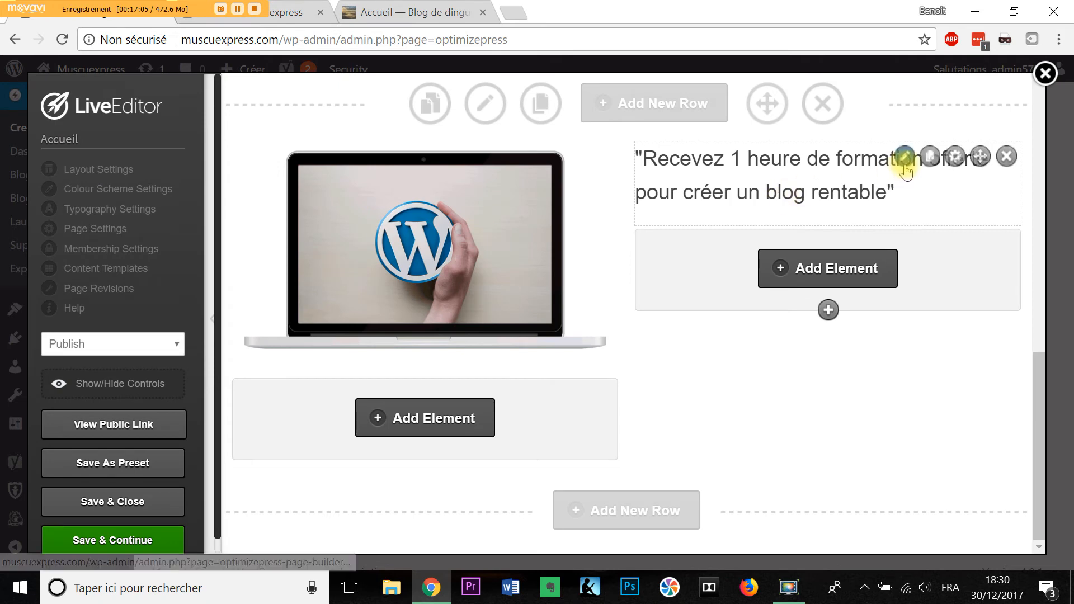
Center the sentence in the second column's text block and insert the change.
{"action": "left_click", "coordinate": [903, 159]}
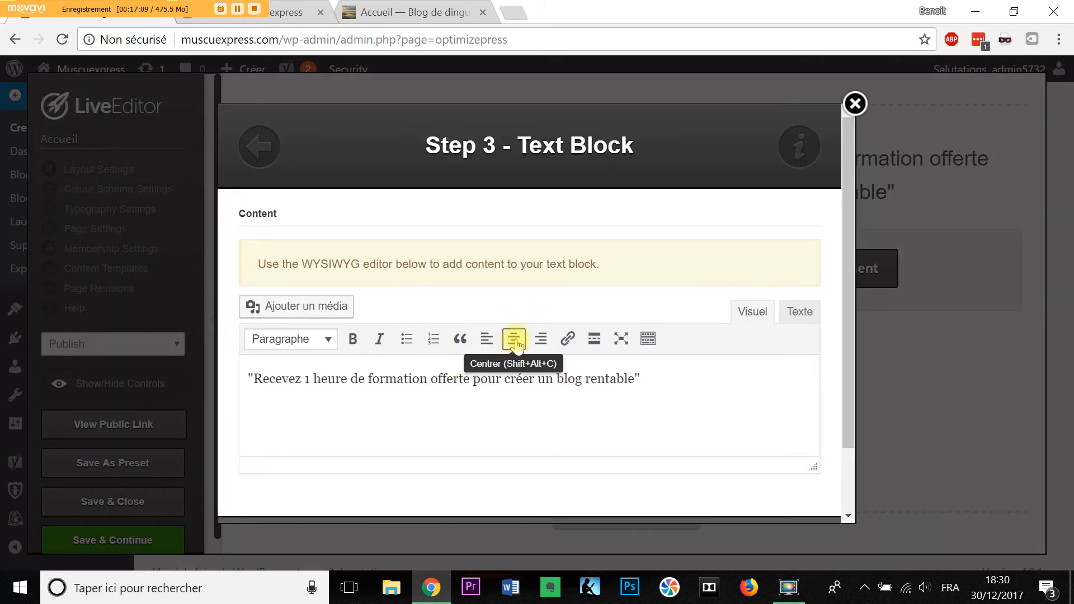
{"action": "left_click", "coordinate": [514, 339]}
{"action": "scroll", "coordinate": [515, 341], "scroll_direction": "down", "scroll_amount": 2}
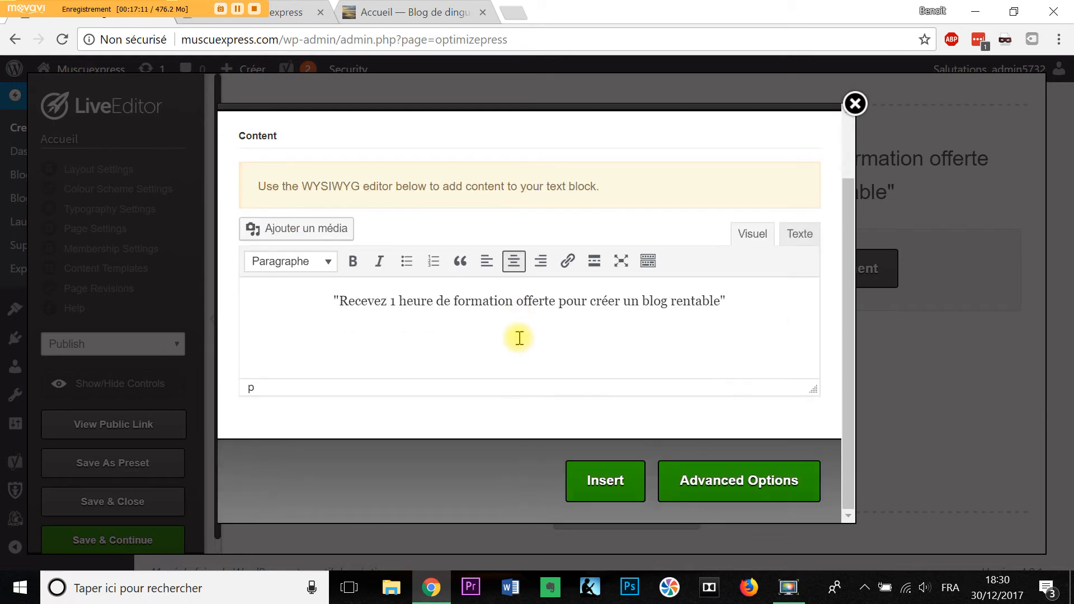
{"action": "left_click", "coordinate": [615, 482]}
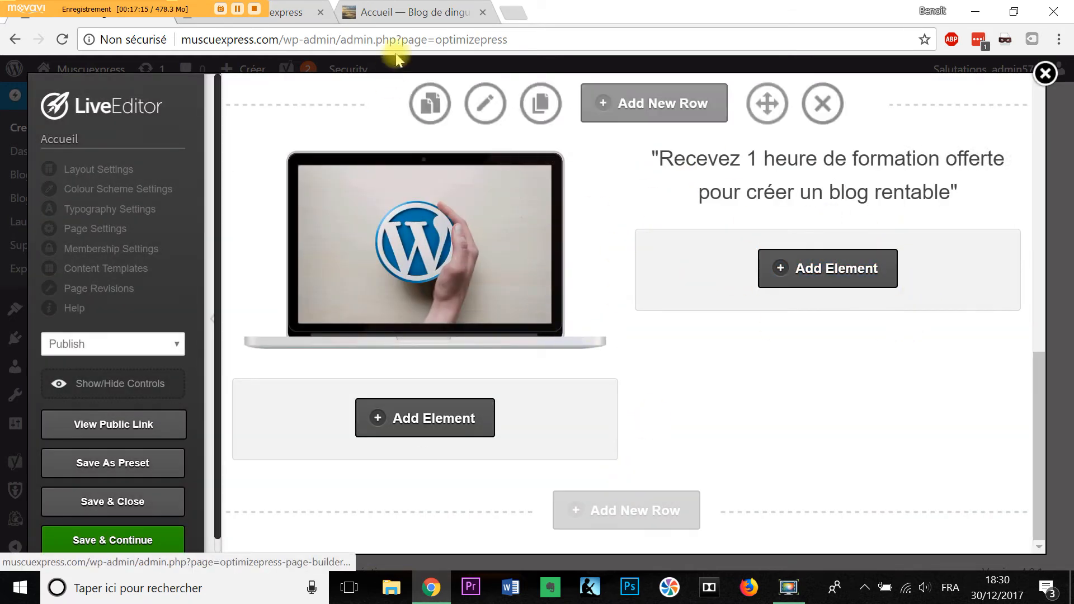
Add a Button element below the text block in the second column, searching the elements for "butt" and choosing a button style.
{"action": "left_click", "coordinate": [831, 274]}
{"action": "double_click", "coordinate": [326, 222]}
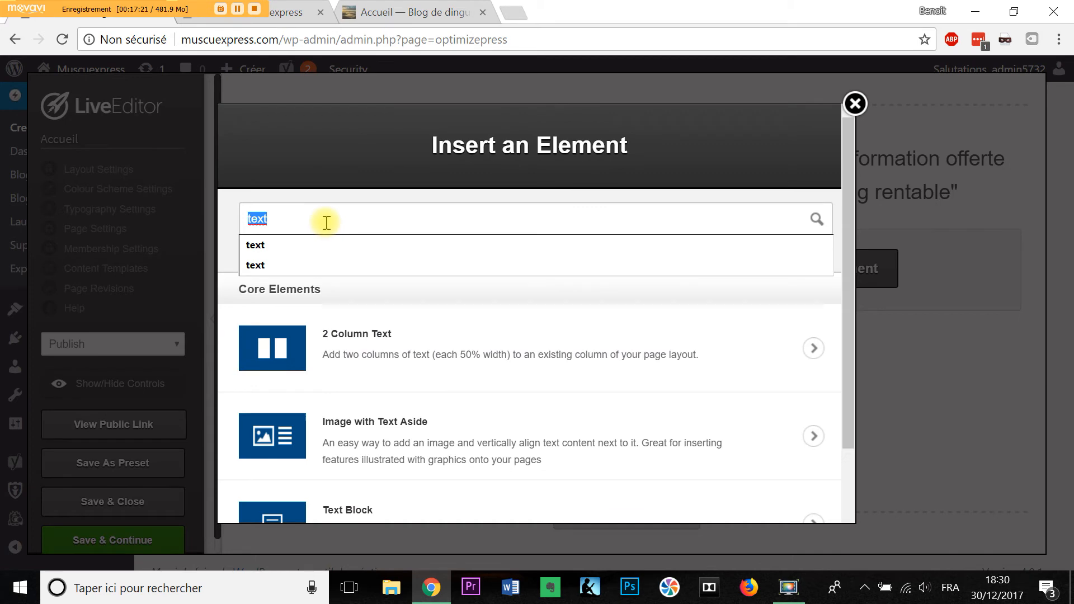
{"action": "type", "text": "butt"}
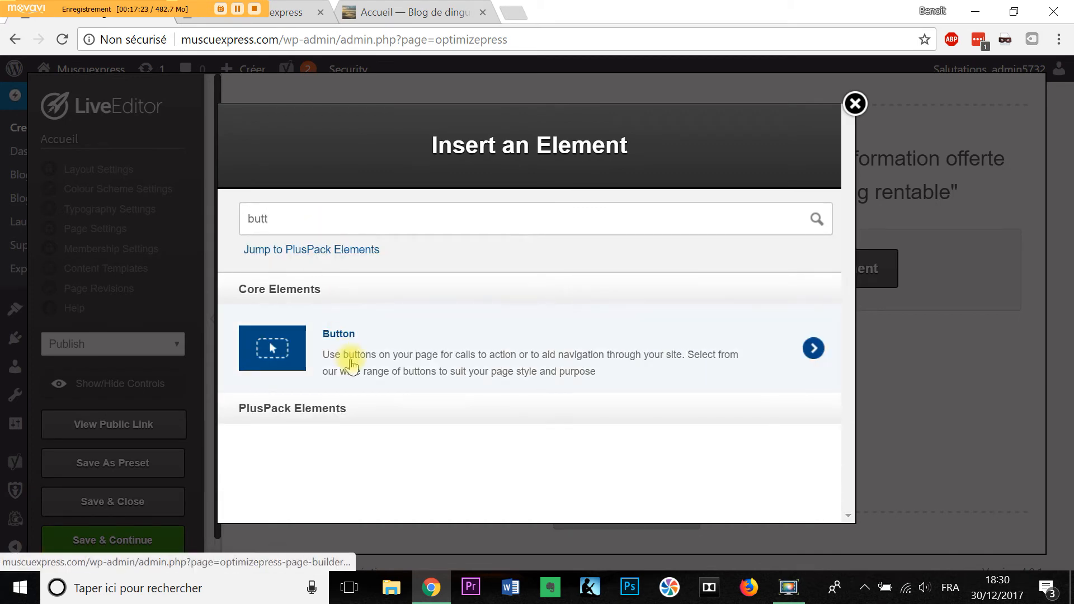
{"action": "left_click", "coordinate": [352, 363]}
{"action": "left_click", "coordinate": [541, 270]}
Switch off the button's text shadow, drop shadow and inner shadow, and collapse its text and styling settings.
{"action": "scroll", "coordinate": [597, 302], "scroll_direction": "down", "scroll_amount": 5}
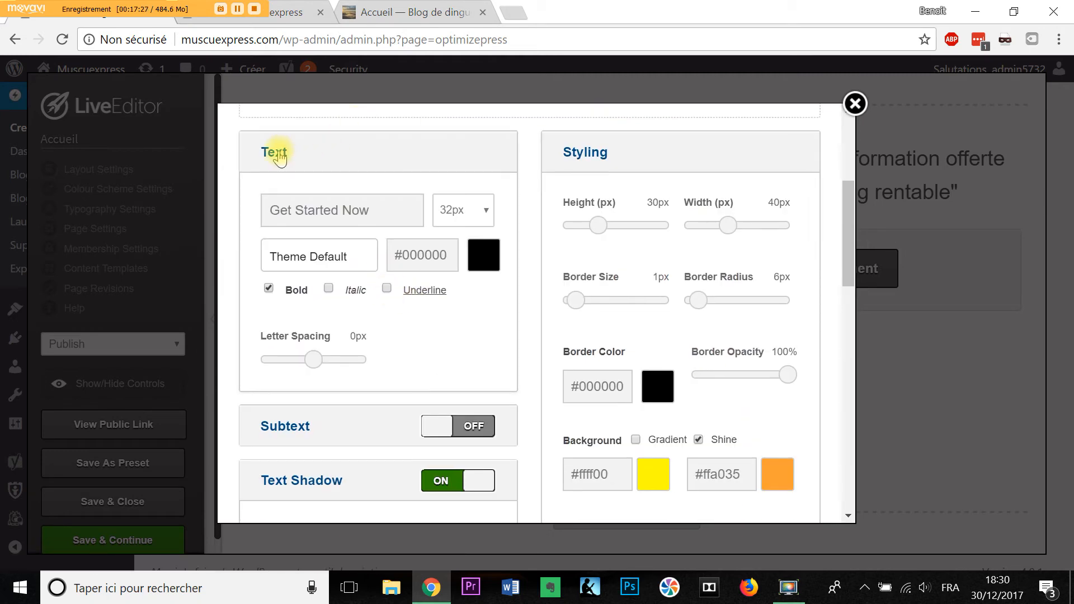
{"action": "left_click", "coordinate": [274, 152]}
{"action": "left_click", "coordinate": [329, 264]}
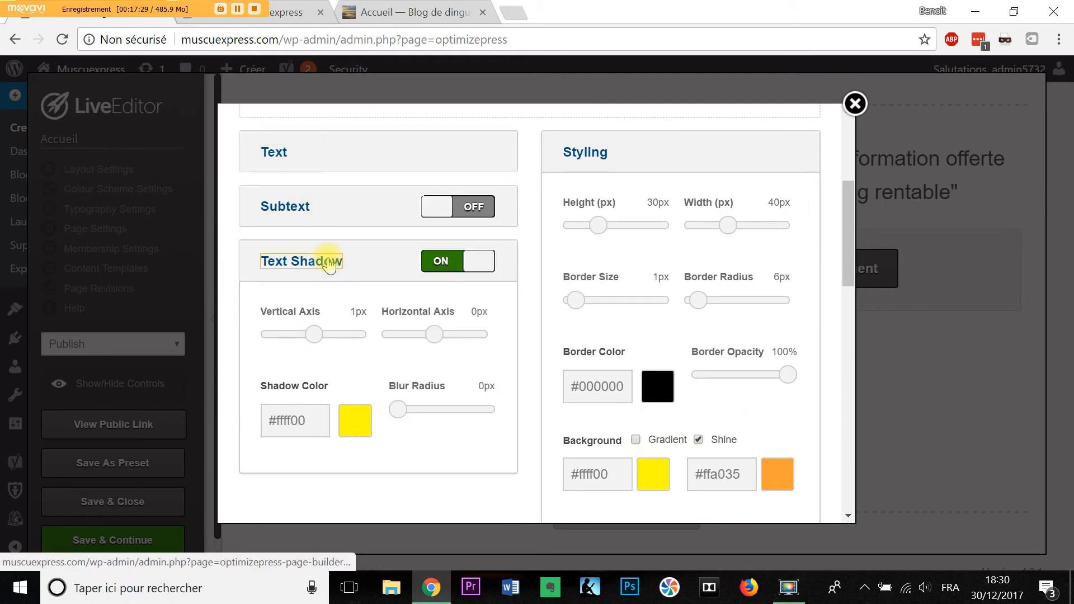
{"action": "left_click", "coordinate": [336, 266]}
{"action": "left_click", "coordinate": [439, 261]}
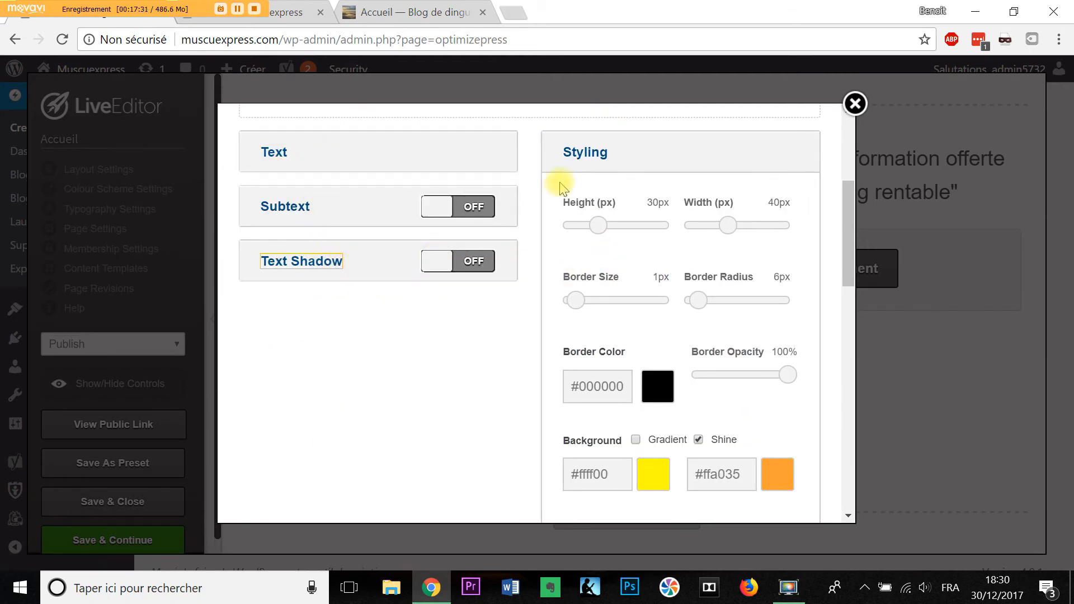
{"action": "left_click", "coordinate": [582, 156]}
{"action": "left_click", "coordinate": [733, 206]}
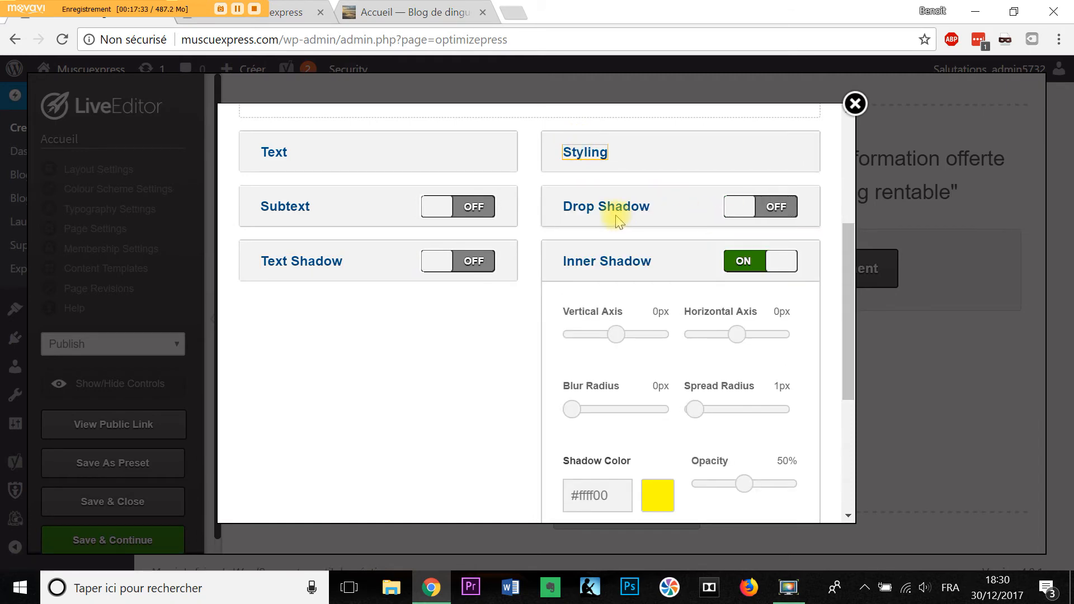
{"action": "left_click", "coordinate": [743, 263]}
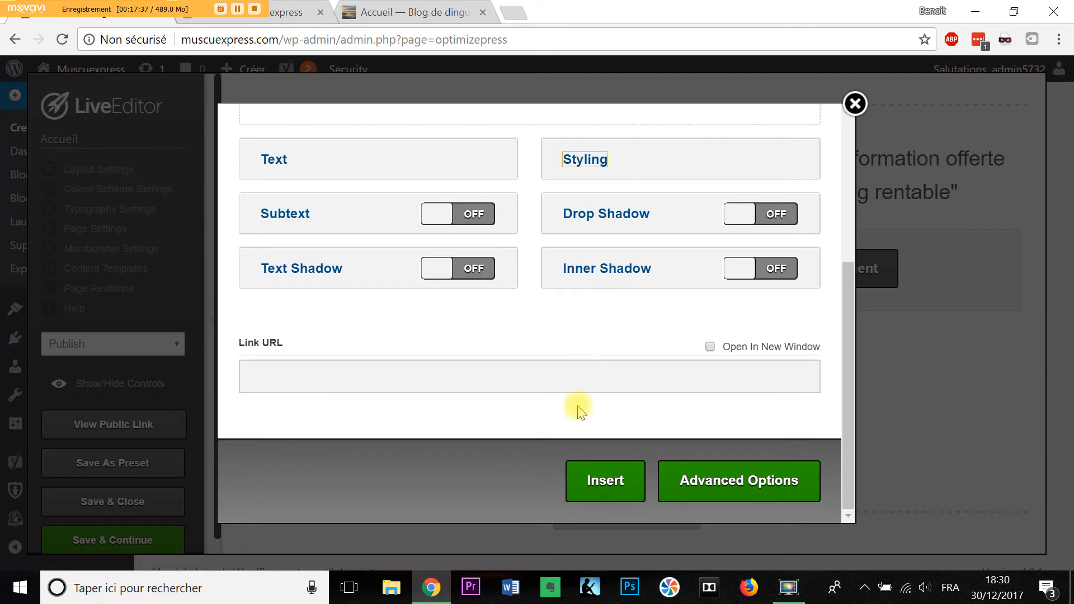
{"action": "left_click", "coordinate": [485, 377]}
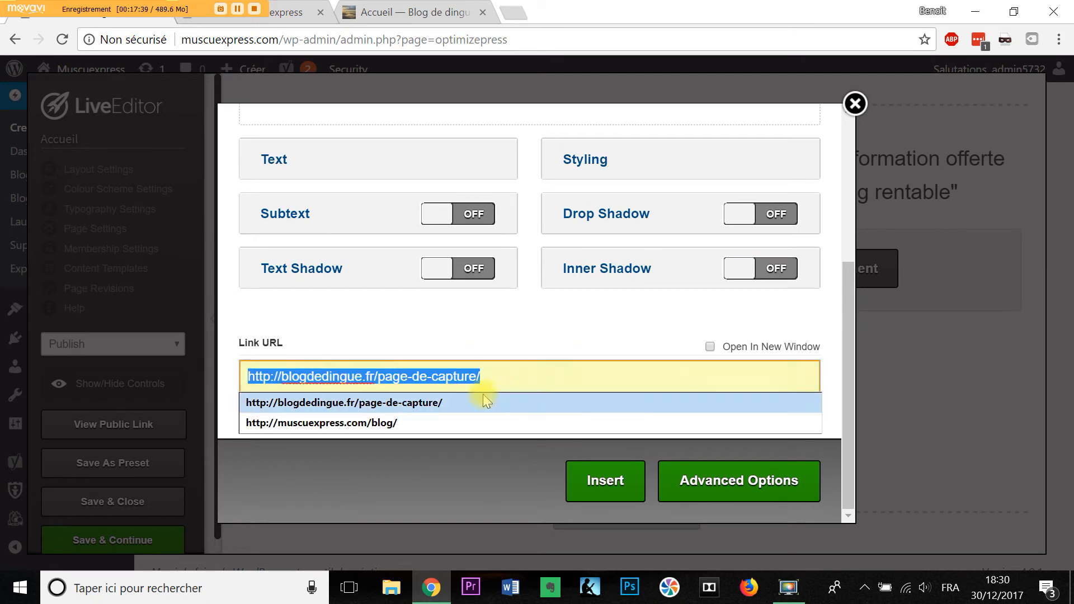
{"action": "left_click", "coordinate": [510, 403]}
{"action": "left_click", "coordinate": [626, 478]}
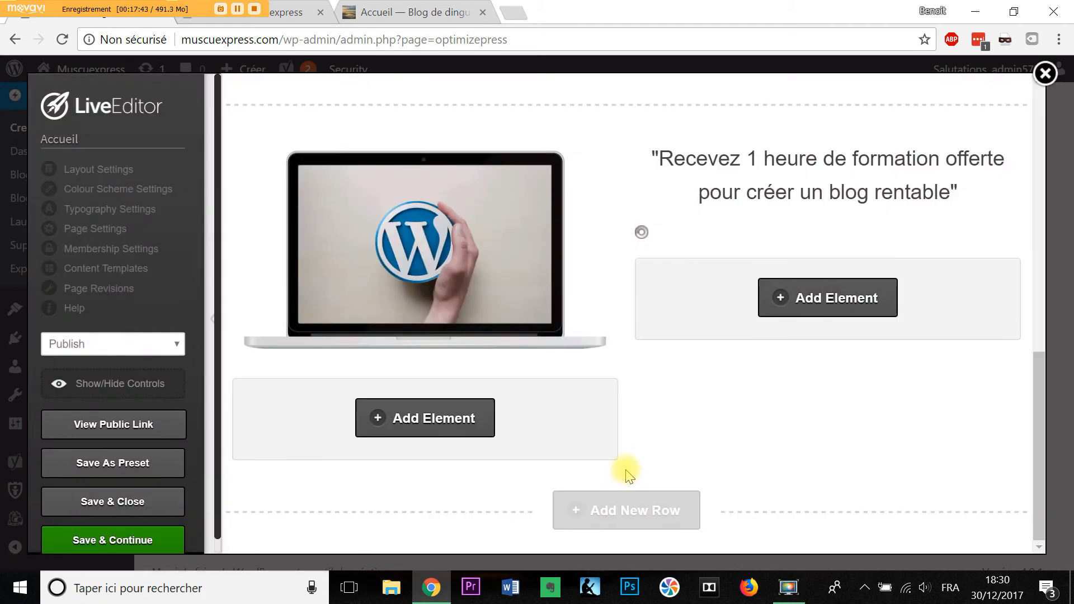
Save the page and reload the public muscuexpress.com/accueil/ page to check the banner and offer row.
{"action": "left_click", "coordinate": [155, 538]}
{"action": "left_click", "coordinate": [678, 125]}
{"action": "left_click", "coordinate": [288, 16]}
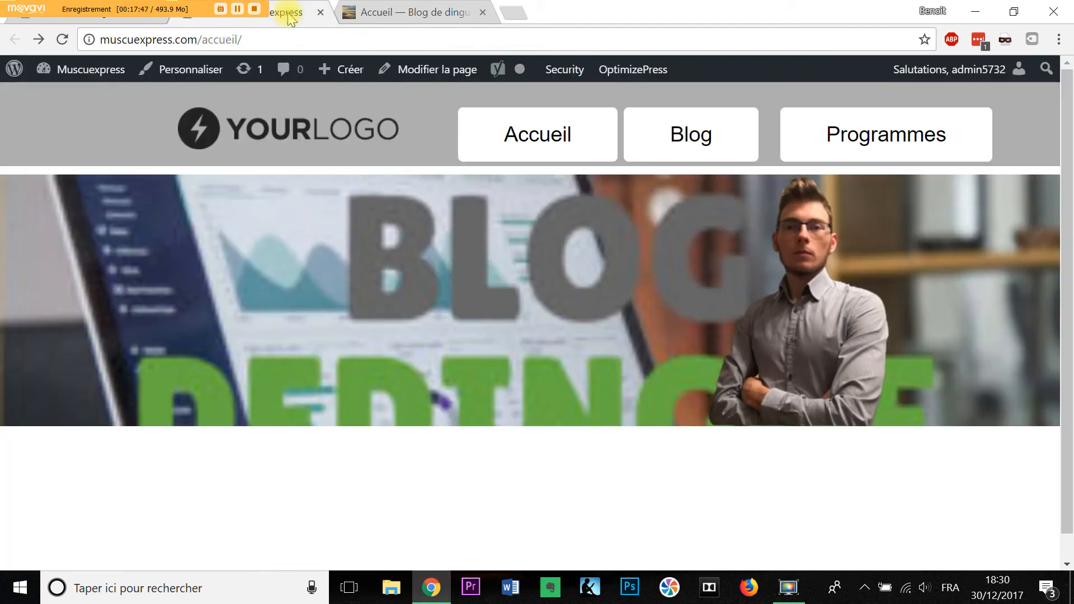
{"action": "left_click", "coordinate": [62, 39]}
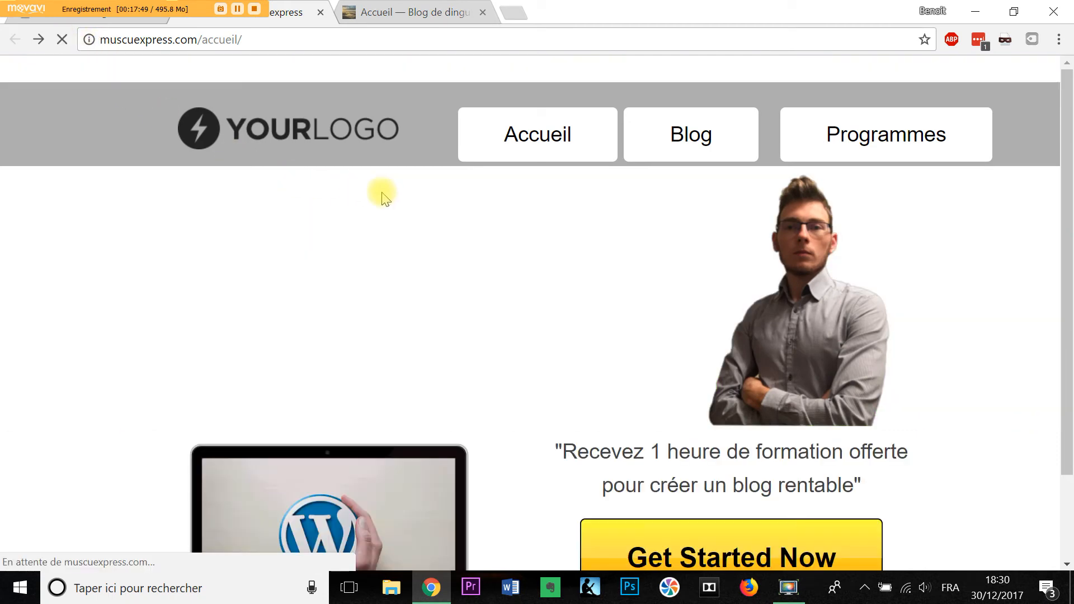
{"action": "scroll", "coordinate": [518, 226], "scroll_direction": "down", "scroll_amount": 2}
{"action": "scroll", "coordinate": [827, 304], "scroll_direction": "up", "scroll_amount": 2}
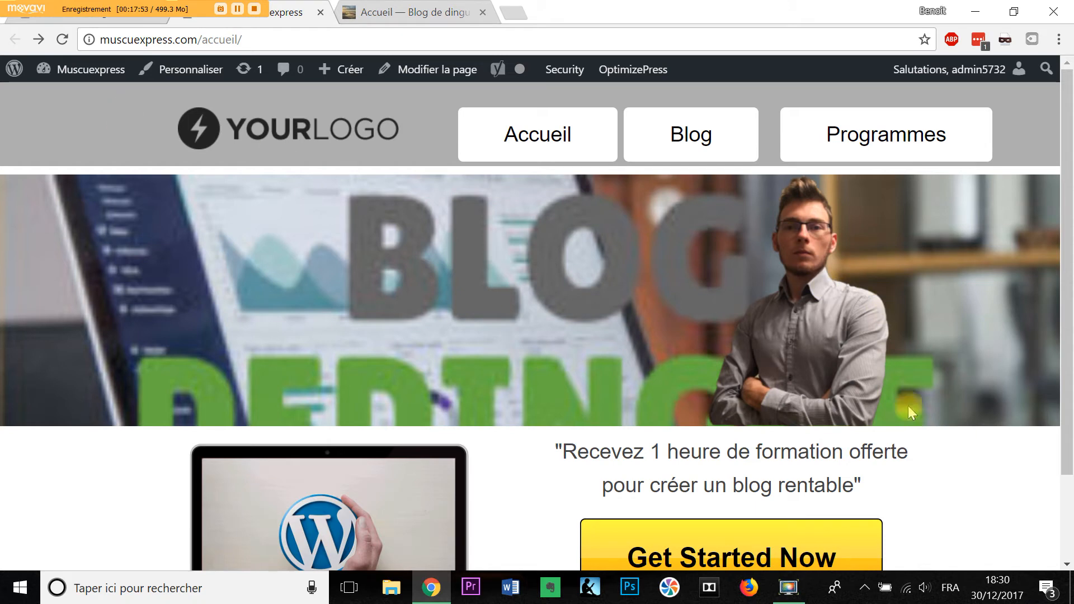
{"action": "scroll", "coordinate": [777, 333], "scroll_direction": "down", "scroll_amount": 2}
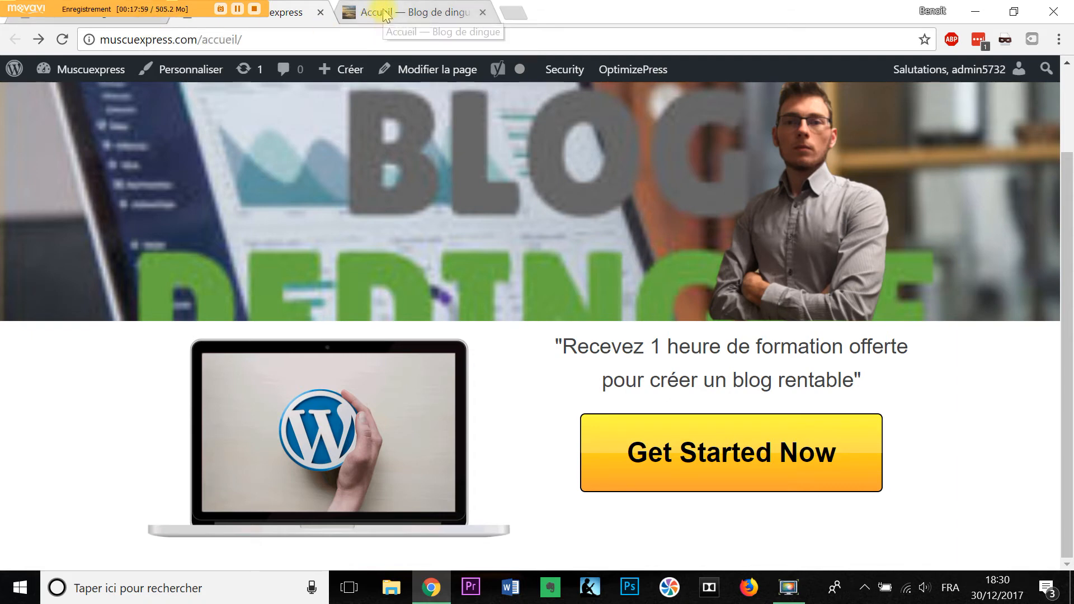
{"action": "scroll", "coordinate": [727, 380], "scroll_direction": "up", "scroll_amount": 2}
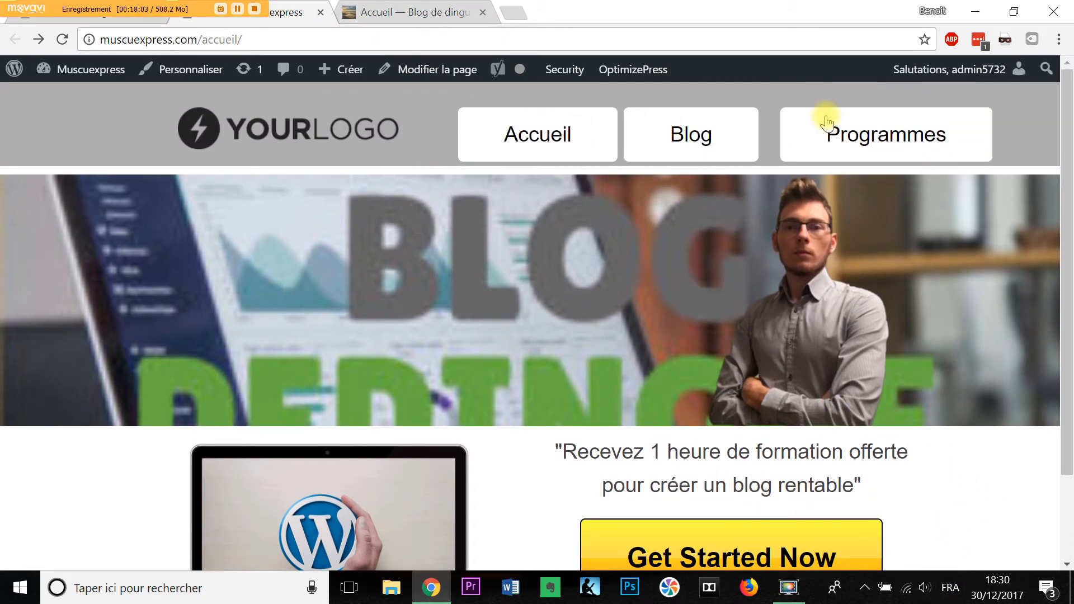
Examine the remaining sections of the blogdedingue.fr homepage, from the learning topics through the presentation and quote to the footer.
{"action": "left_click", "coordinate": [393, 7]}
{"action": "scroll", "coordinate": [597, 263], "scroll_direction": "down", "scroll_amount": 5}
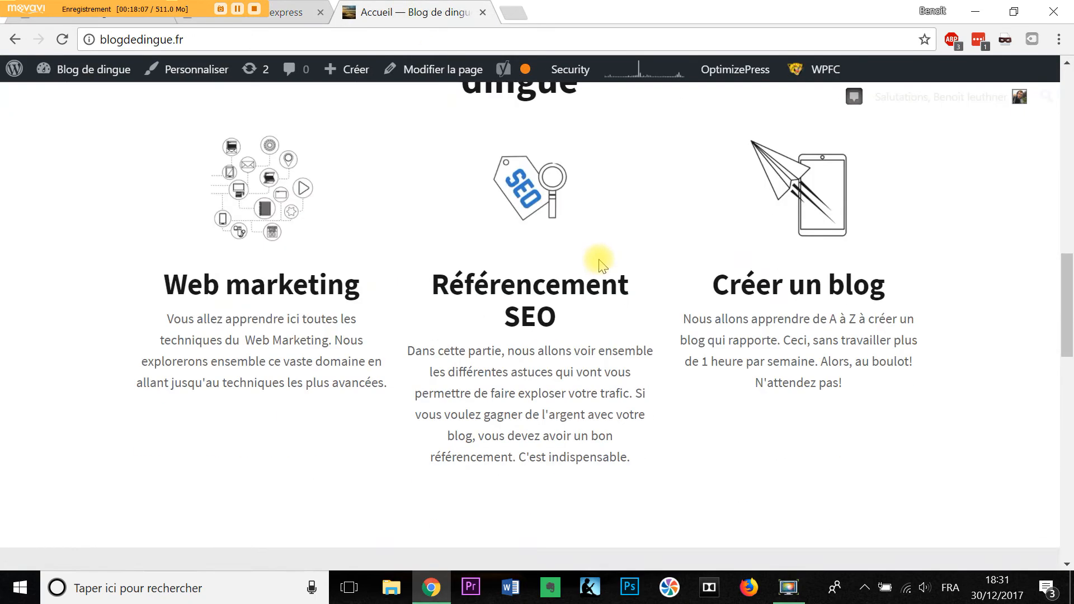
{"action": "scroll", "coordinate": [671, 380], "scroll_direction": "up", "scroll_amount": 3}
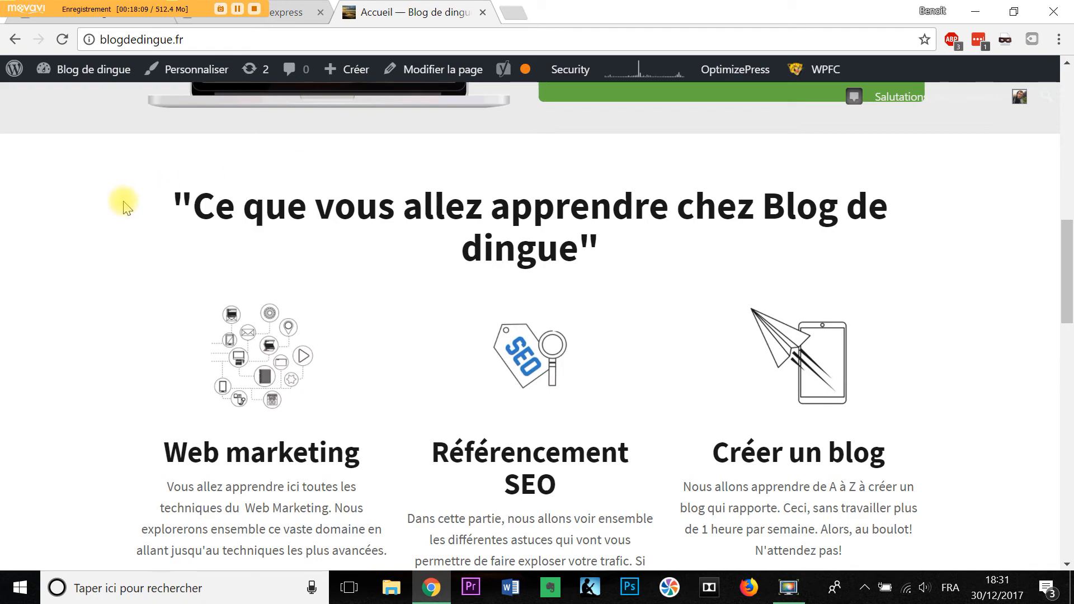
{"action": "scroll", "coordinate": [487, 248], "scroll_direction": "down", "scroll_amount": 10}
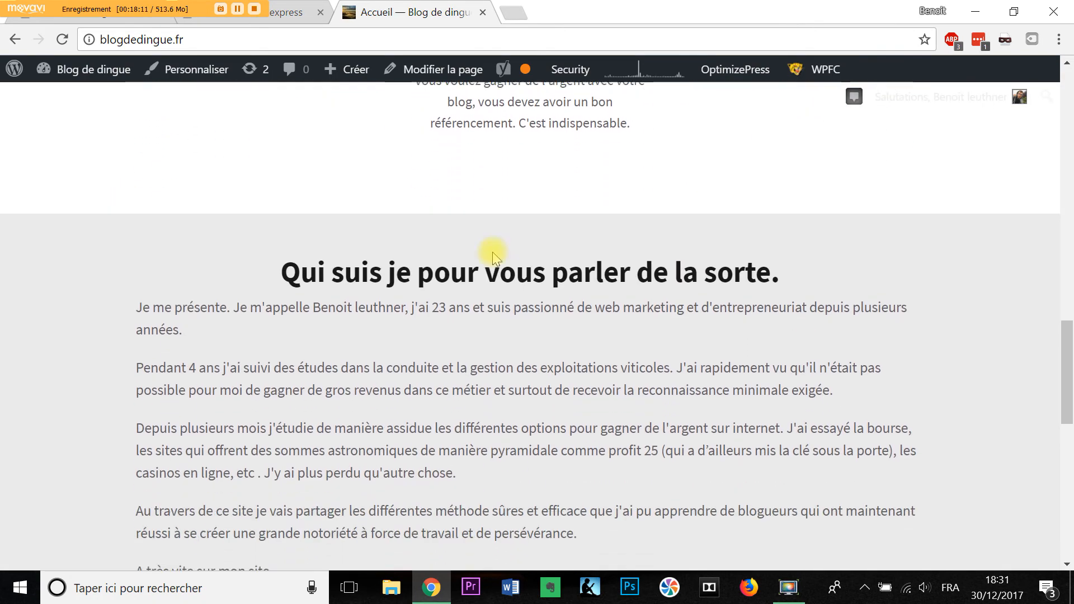
{"action": "scroll", "coordinate": [492, 251], "scroll_direction": "up", "scroll_amount": 3}
{"action": "scroll", "coordinate": [487, 249], "scroll_direction": "down", "scroll_amount": 9}
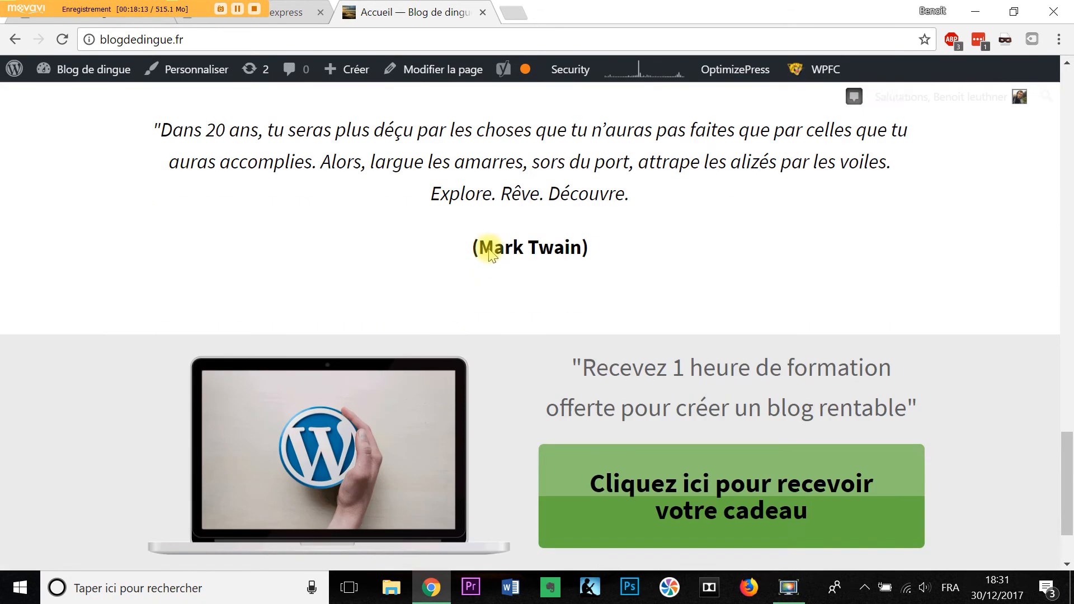
{"action": "scroll", "coordinate": [491, 240], "scroll_direction": "down", "scroll_amount": 3}
{"action": "scroll", "coordinate": [475, 223], "scroll_direction": "up", "scroll_amount": 12}
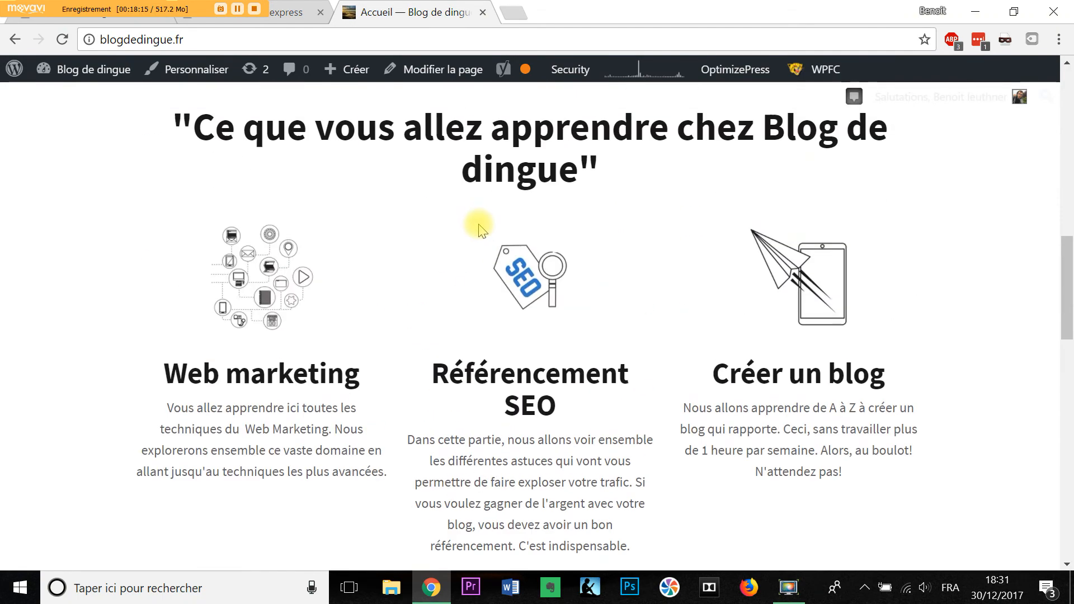
{"action": "left_click_drag", "start_coordinate": [175, 115], "coordinate": [699, 153]}
{"action": "scroll", "coordinate": [736, 215], "scroll_direction": "up", "scroll_amount": 3}
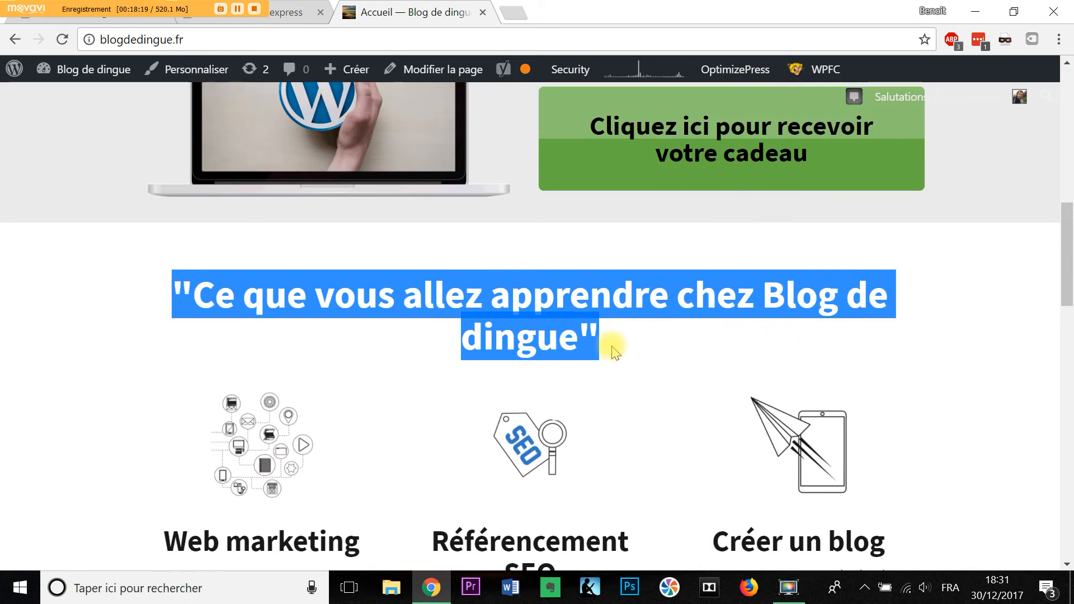
{"action": "left_click_drag", "start_coordinate": [604, 339], "coordinate": [587, 359]}
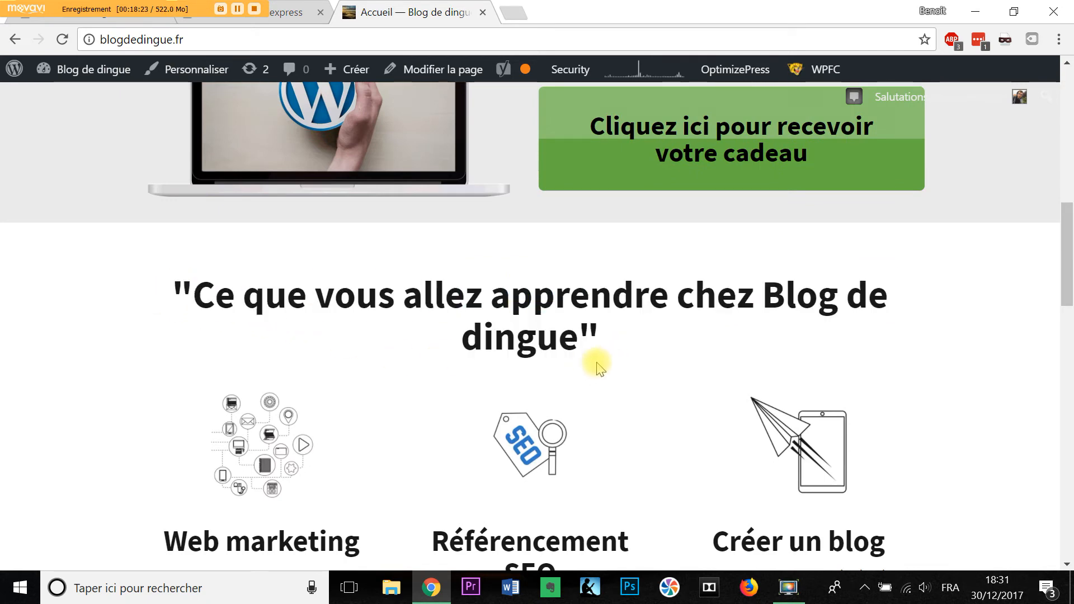
{"action": "scroll", "coordinate": [597, 358], "scroll_direction": "down", "scroll_amount": 3}
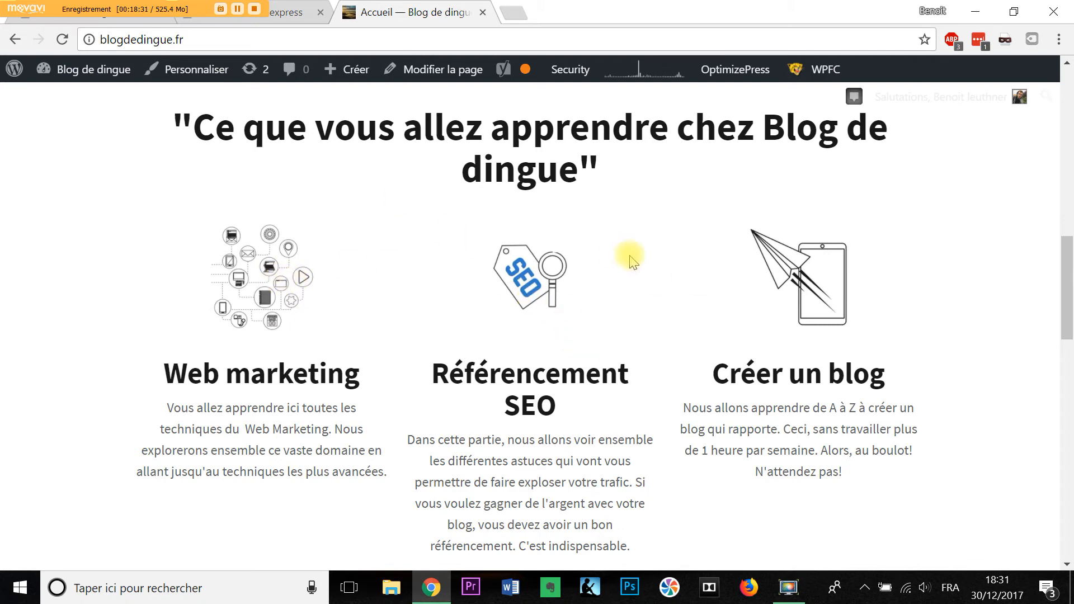
{"action": "scroll", "coordinate": [671, 270], "scroll_direction": "up", "scroll_amount": 3}
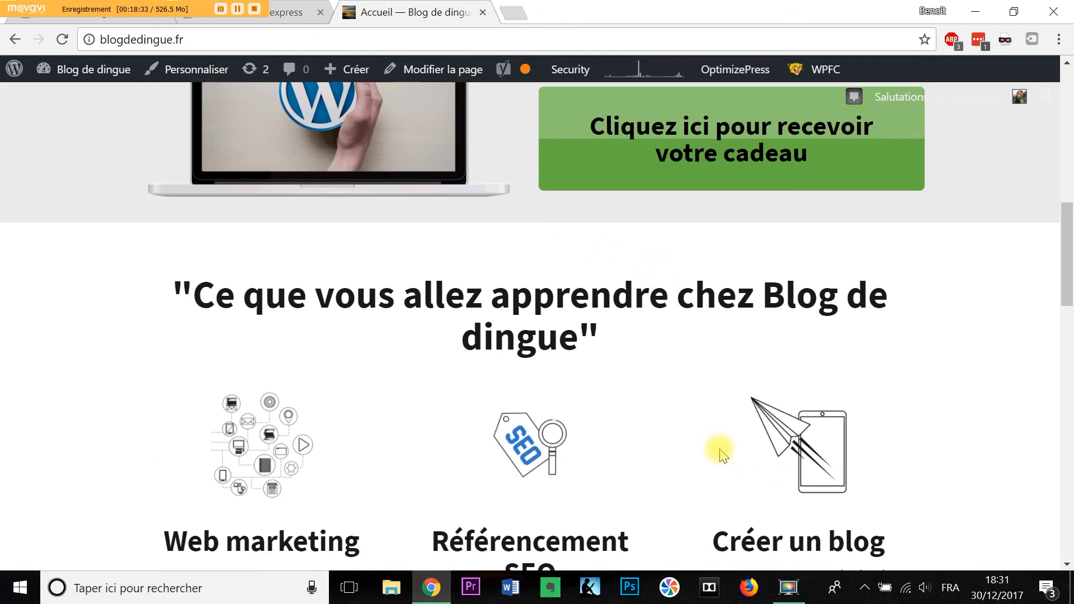
{"action": "scroll", "coordinate": [677, 347], "scroll_direction": "down", "scroll_amount": 3}
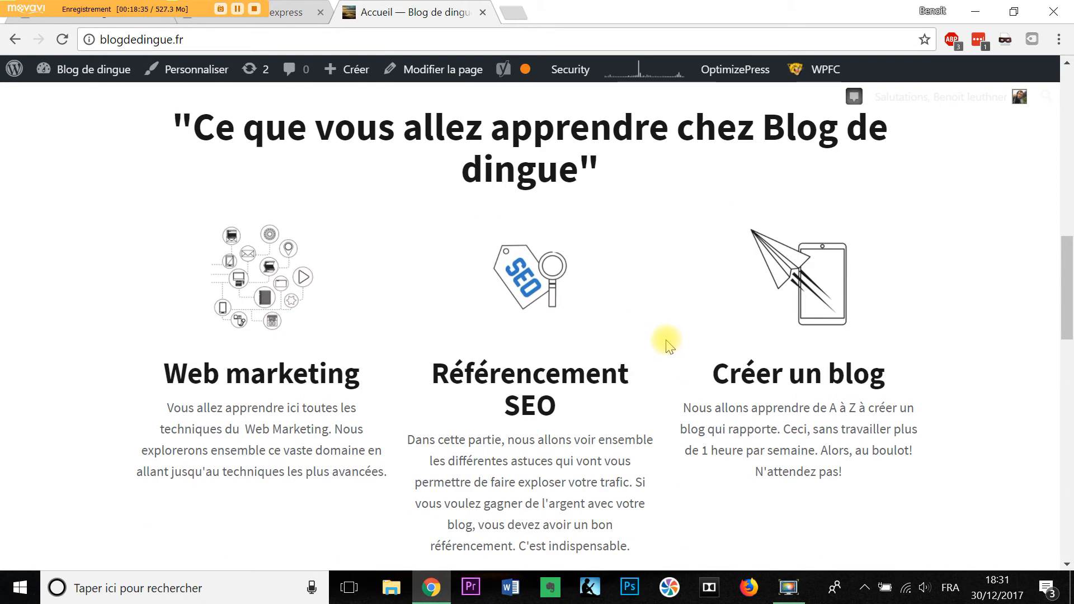
{"action": "scroll", "coordinate": [666, 341], "scroll_direction": "down", "scroll_amount": 9}
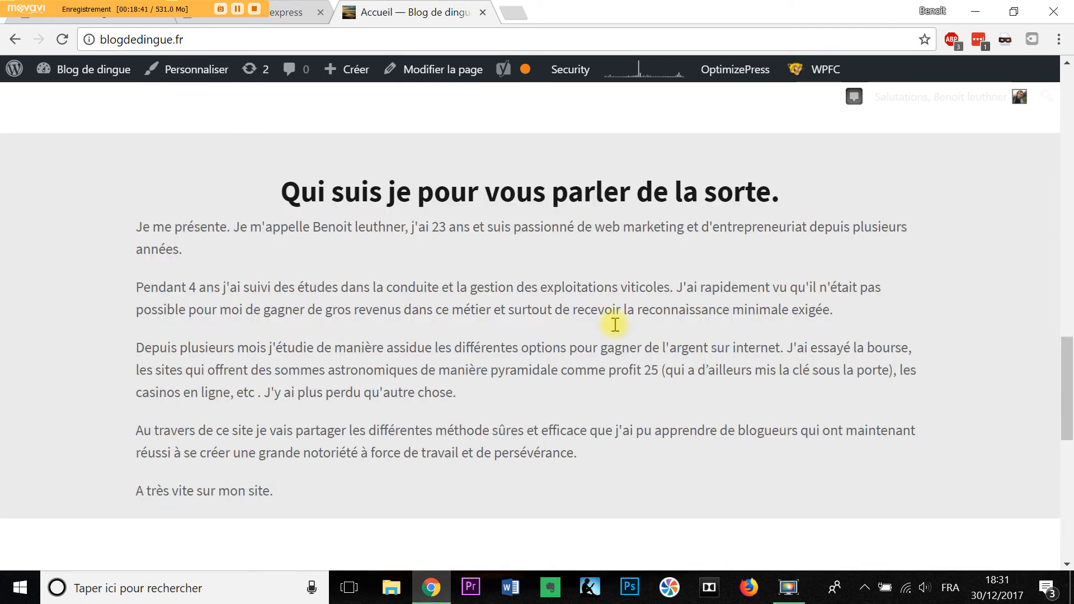
{"action": "scroll", "coordinate": [751, 316], "scroll_direction": "down", "scroll_amount": 2}
{"action": "scroll", "coordinate": [492, 179], "scroll_direction": "down", "scroll_amount": 6}
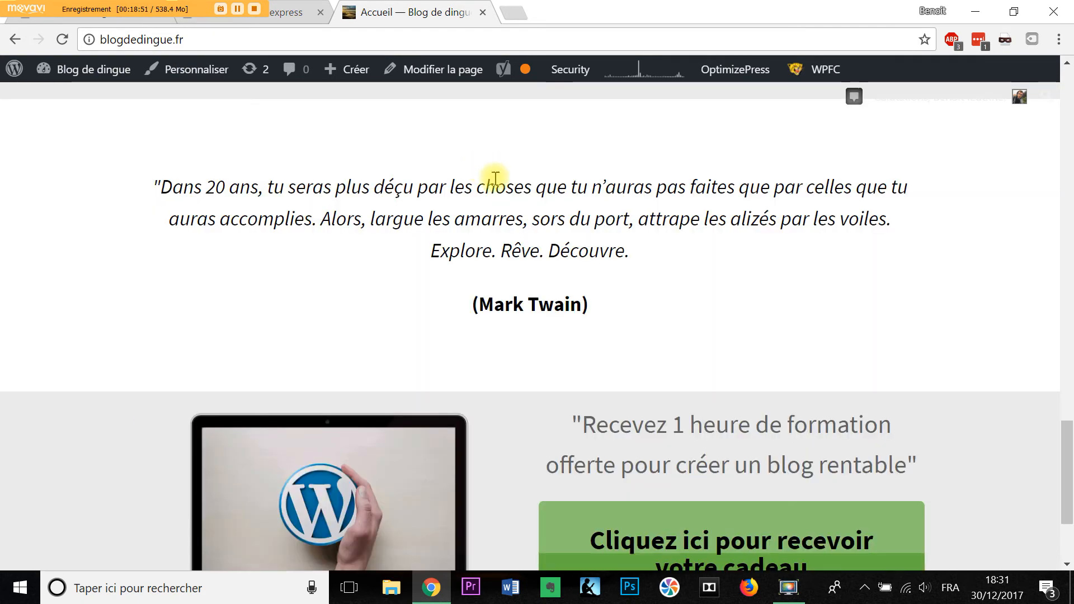
{"action": "scroll", "coordinate": [643, 274], "scroll_direction": "down", "scroll_amount": 3}
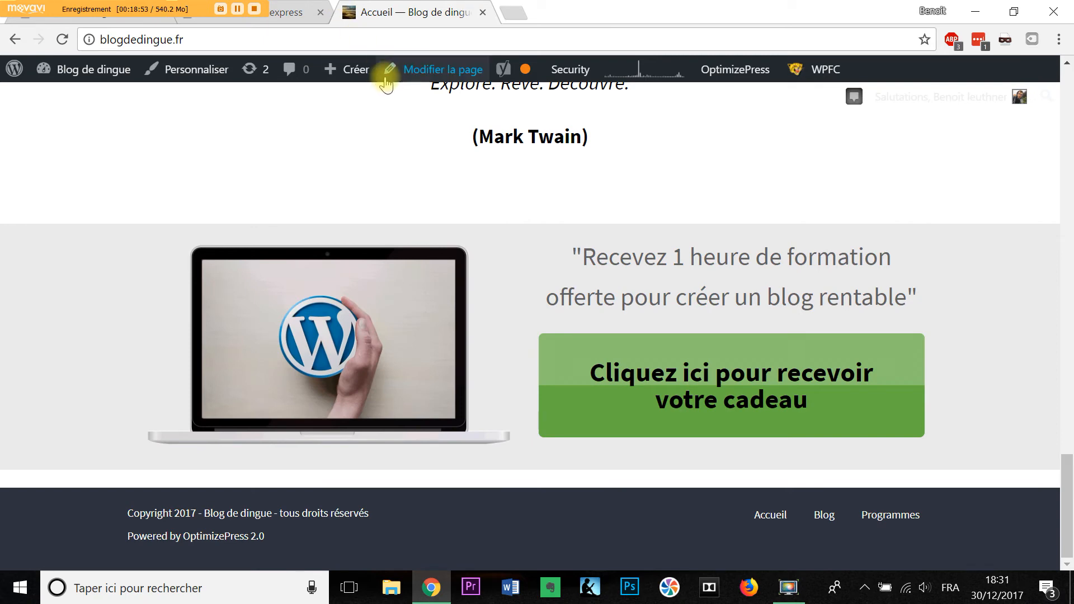
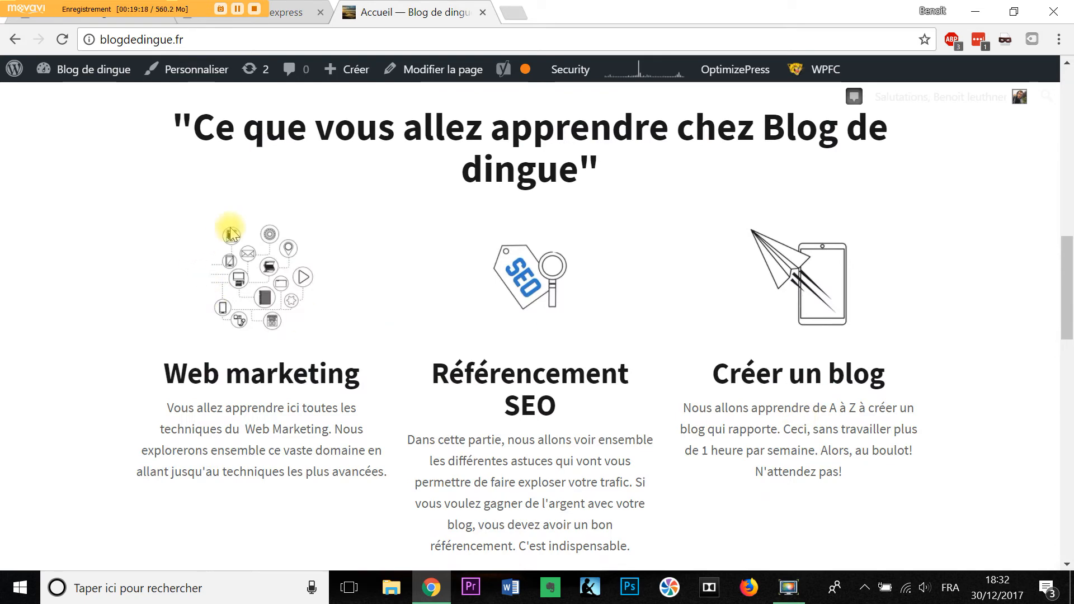
Copy the heading "Ce que vous allez apprendre chez Blog de dingue" from the blogdedingue.fr homepage.
{"action": "scroll", "coordinate": [828, 355], "scroll_direction": "up", "scroll_amount": 3}
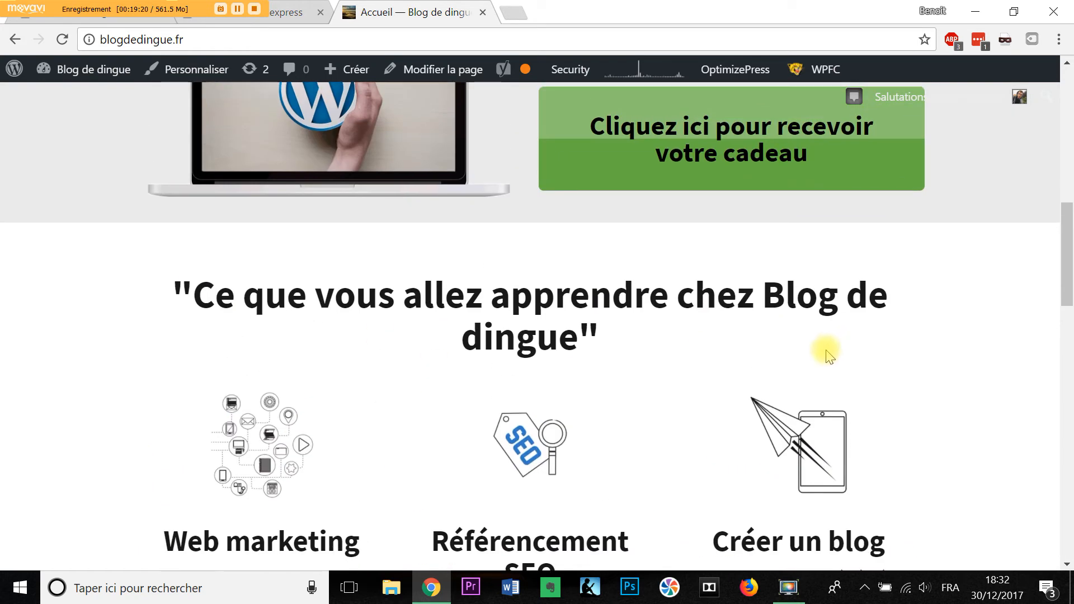
{"action": "left_click_drag", "start_coordinate": [179, 295], "coordinate": [658, 346]}
{"action": "key", "text": "ctrl+c"}
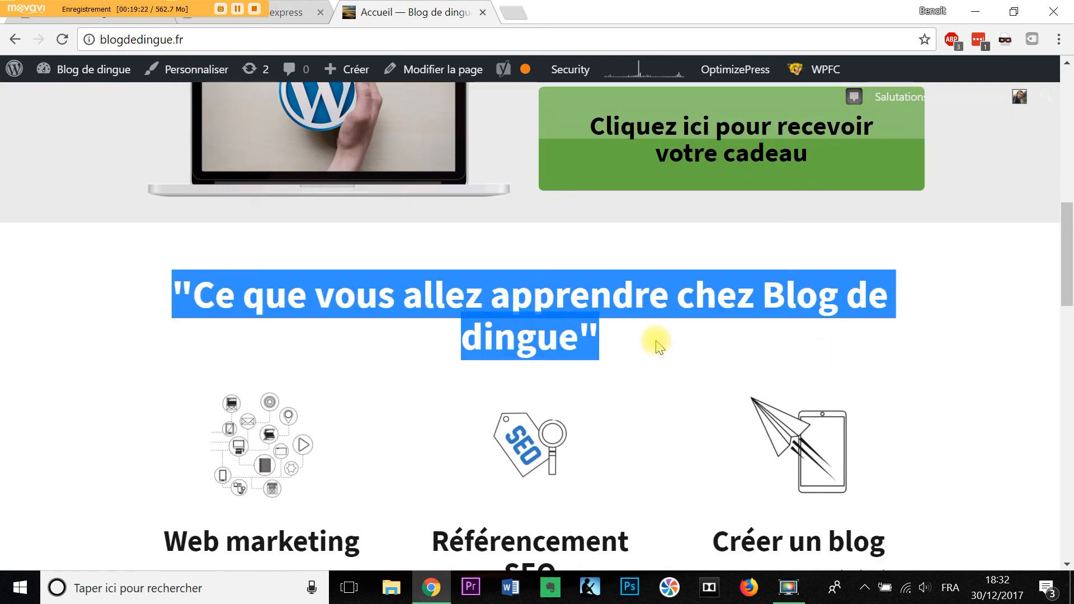
Return to the LiveEditor and insert a one-column row below the laptop image and offer row.
{"action": "left_click", "coordinate": [152, 22]}
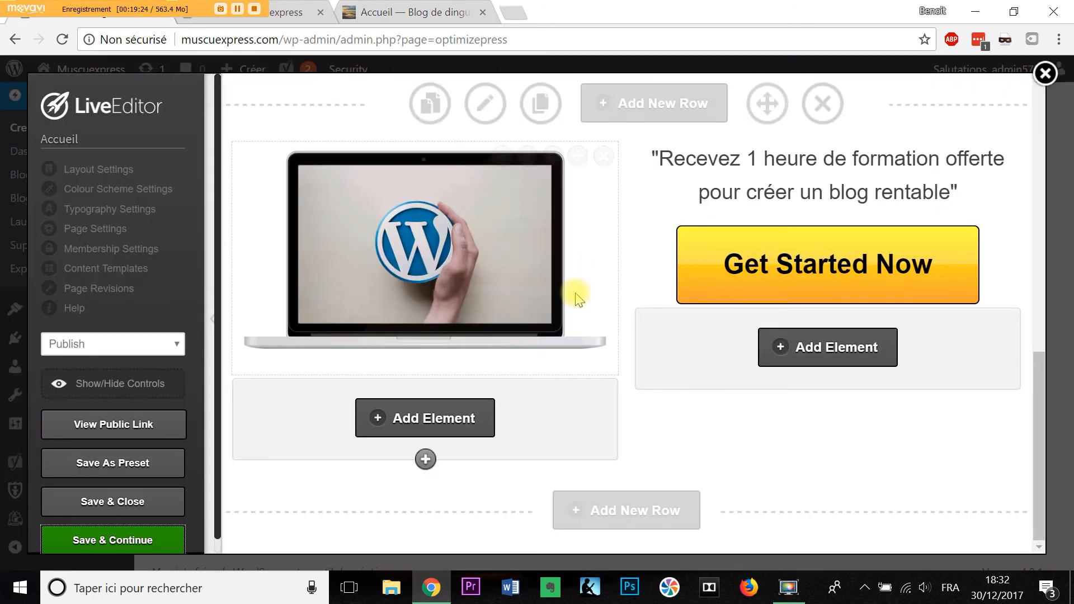
{"action": "left_click", "coordinate": [639, 509]}
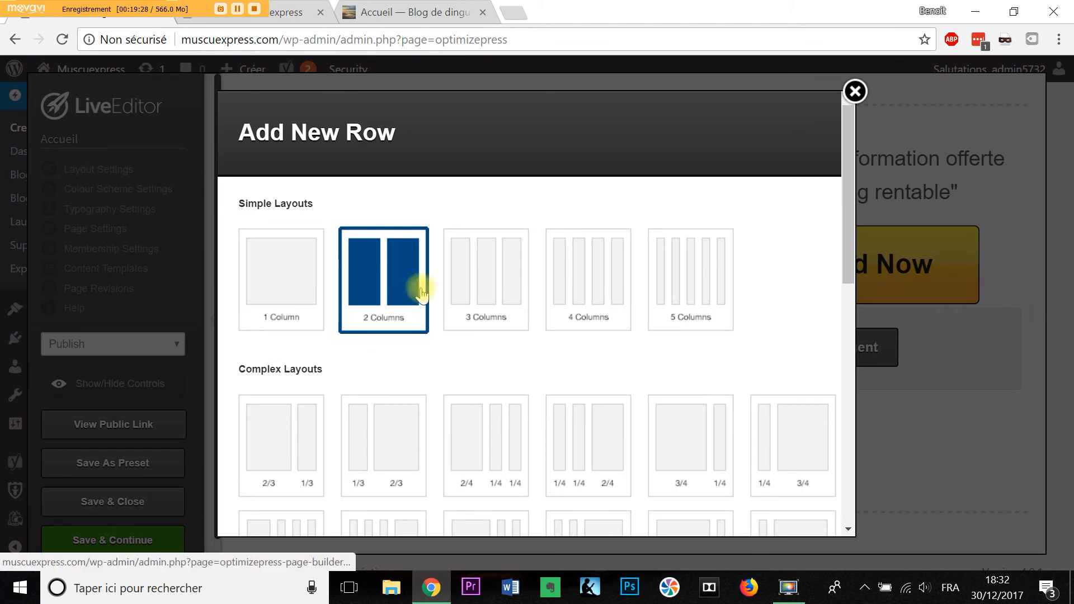
{"action": "left_click", "coordinate": [288, 265]}
{"action": "scroll", "coordinate": [559, 357], "scroll_direction": "down", "scroll_amount": 10}
{"action": "scroll", "coordinate": [621, 378], "scroll_direction": "down", "scroll_amount": 2}
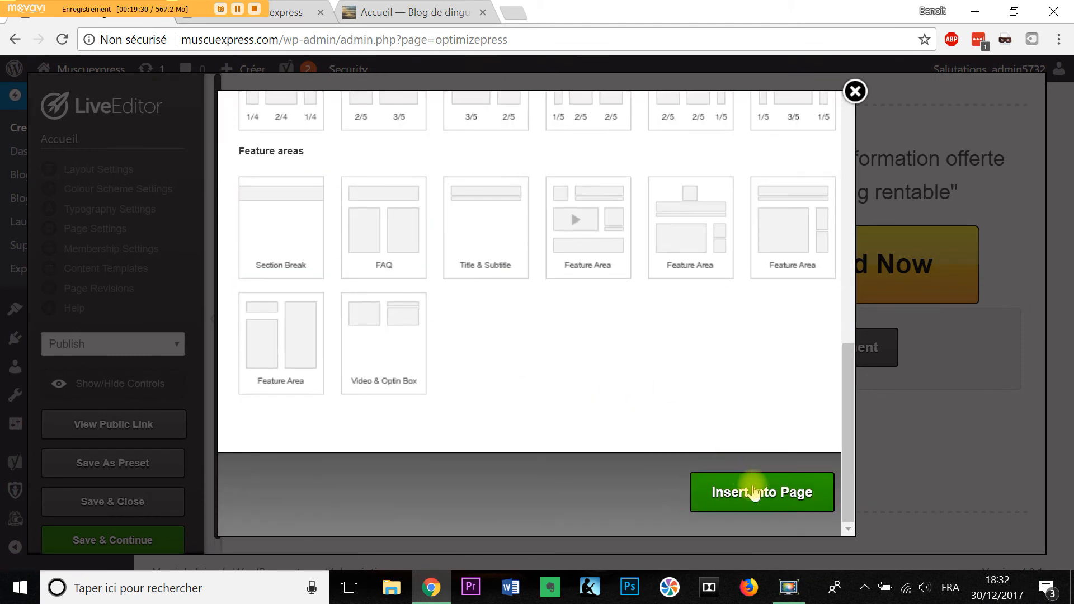
{"action": "left_click", "coordinate": [752, 491]}
Add a Text Block element to the new one-column row, searching the elements for "text" and choosing a text style.
{"action": "scroll", "coordinate": [670, 385], "scroll_direction": "down", "scroll_amount": 3}
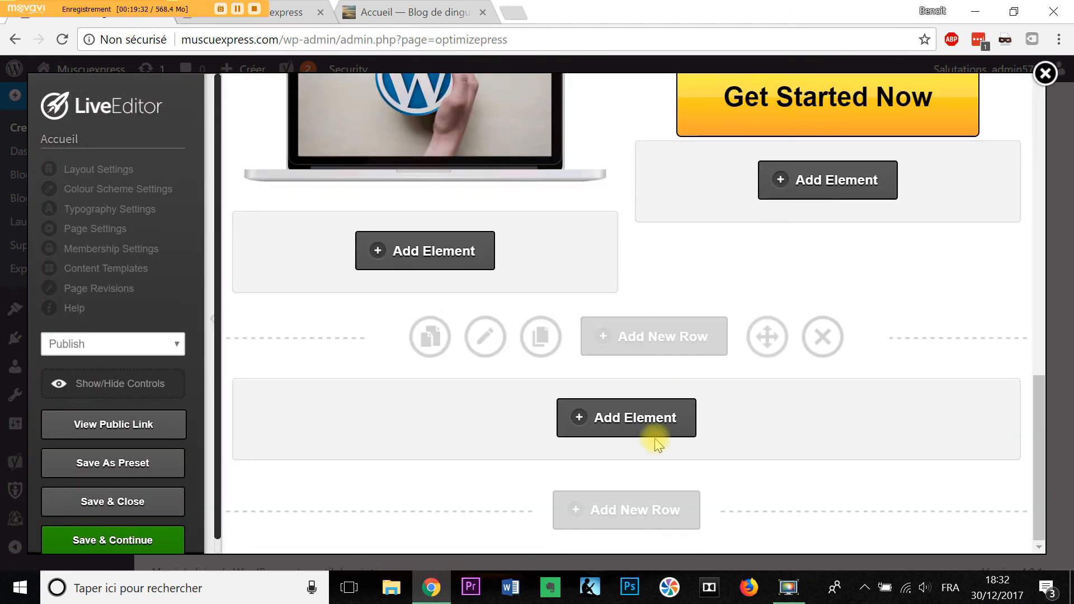
{"action": "left_click", "coordinate": [710, 409]}
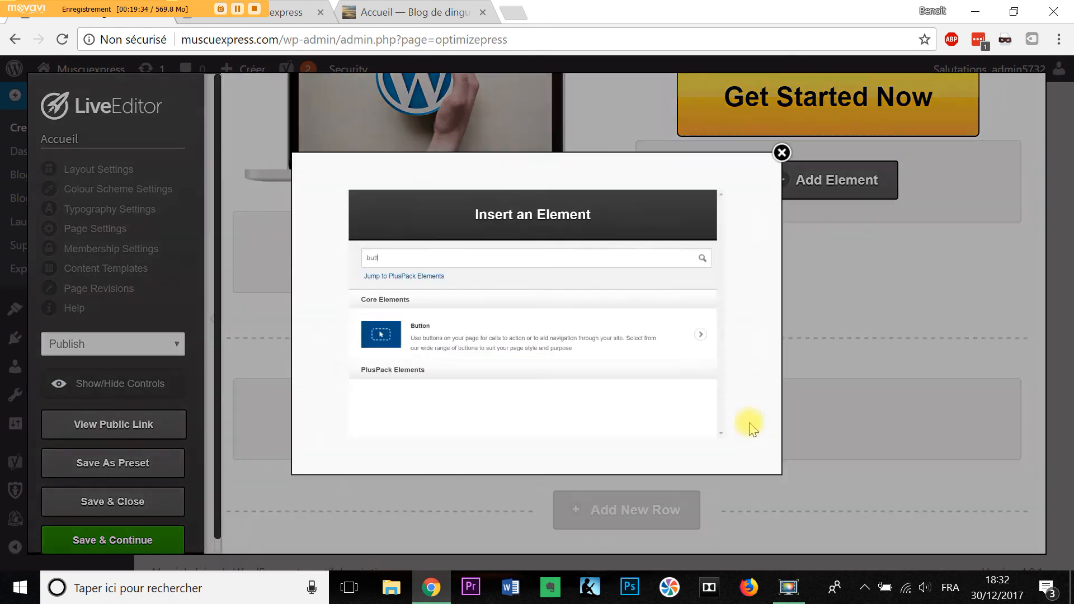
{"action": "key", "text": "BackSpace"}
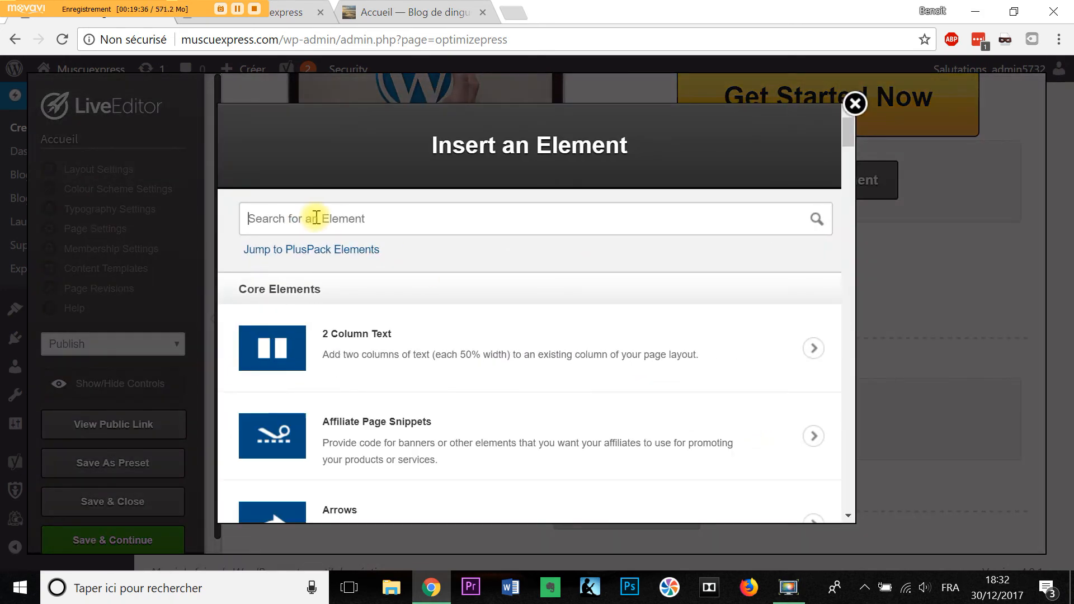
{"action": "scroll", "coordinate": [462, 312], "scroll_direction": "down", "scroll_amount": 6}
{"action": "scroll", "coordinate": [472, 314], "scroll_direction": "up", "scroll_amount": 6}
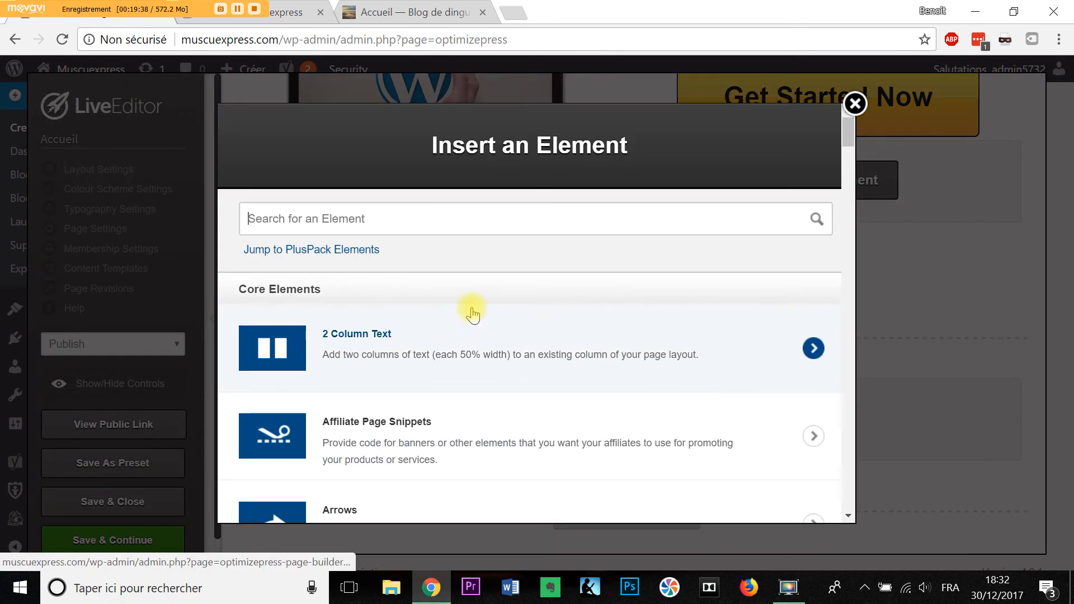
{"action": "type", "text": "text"}
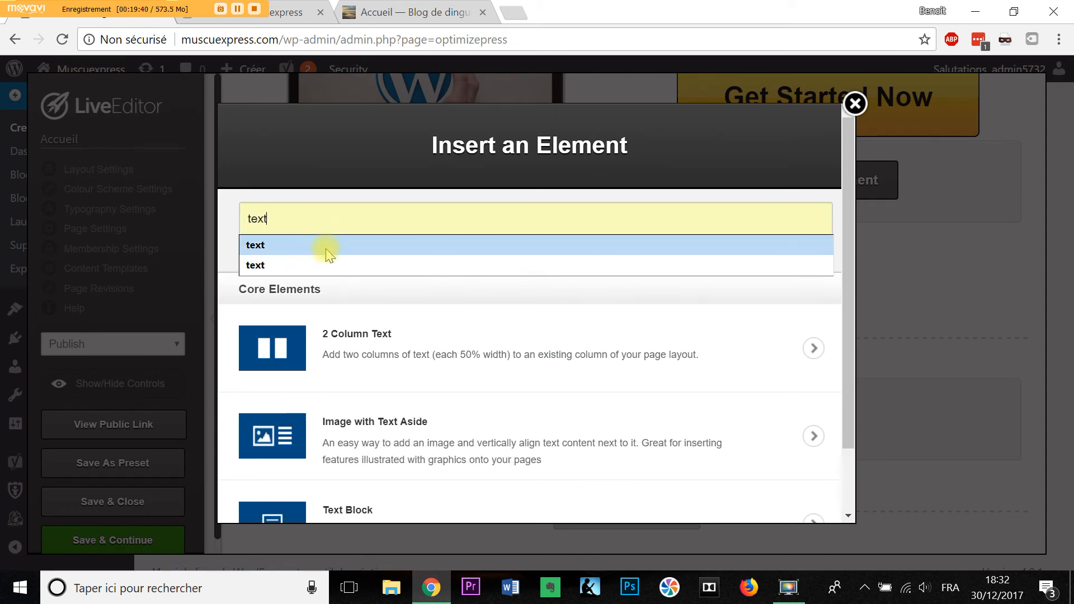
{"action": "left_click", "coordinate": [324, 245]}
{"action": "scroll", "coordinate": [447, 375], "scroll_direction": "down", "scroll_amount": 1}
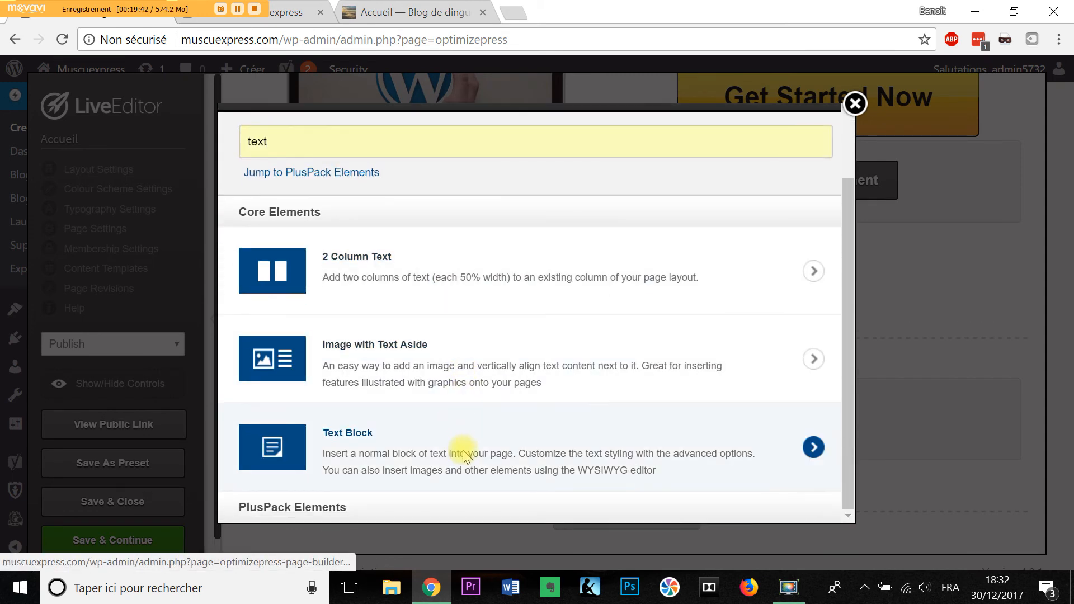
{"action": "left_click", "coordinate": [459, 454]}
{"action": "left_click", "coordinate": [427, 367]}
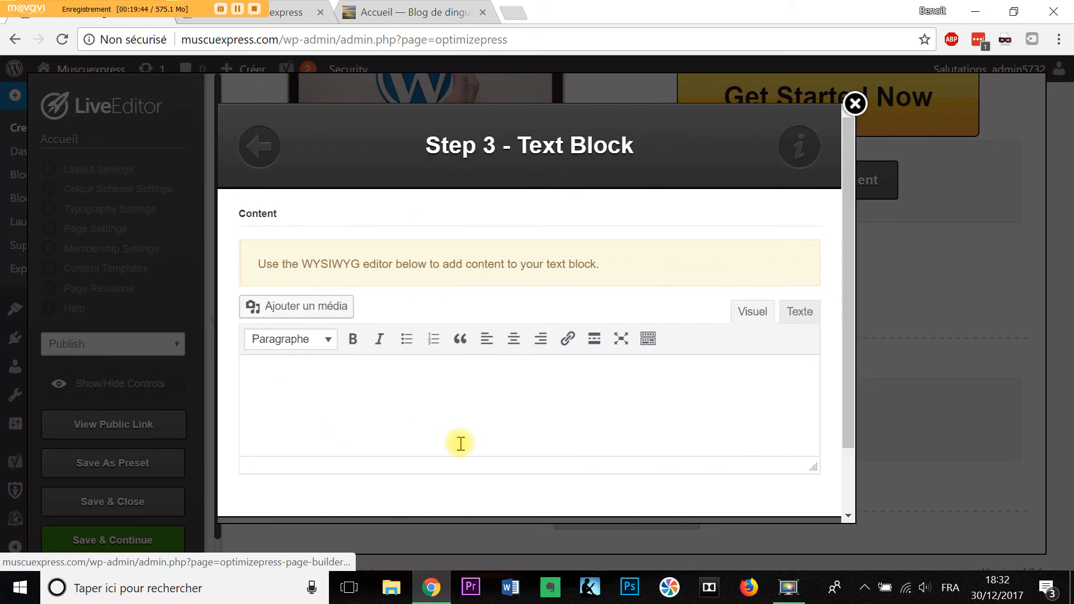
Paste the heading "Ce que vous allez apprendre chez Blog de dingue", centre it and insert the text block.
{"action": "key", "text": "ctrl+v"}
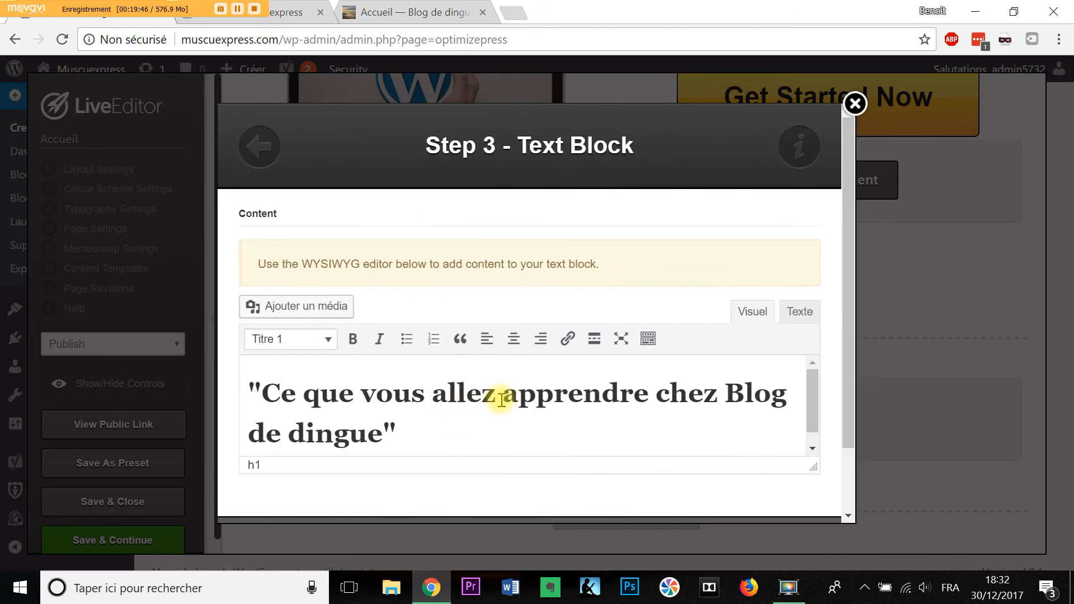
{"action": "key", "text": "ctrl+a"}
{"action": "left_click", "coordinate": [515, 337]}
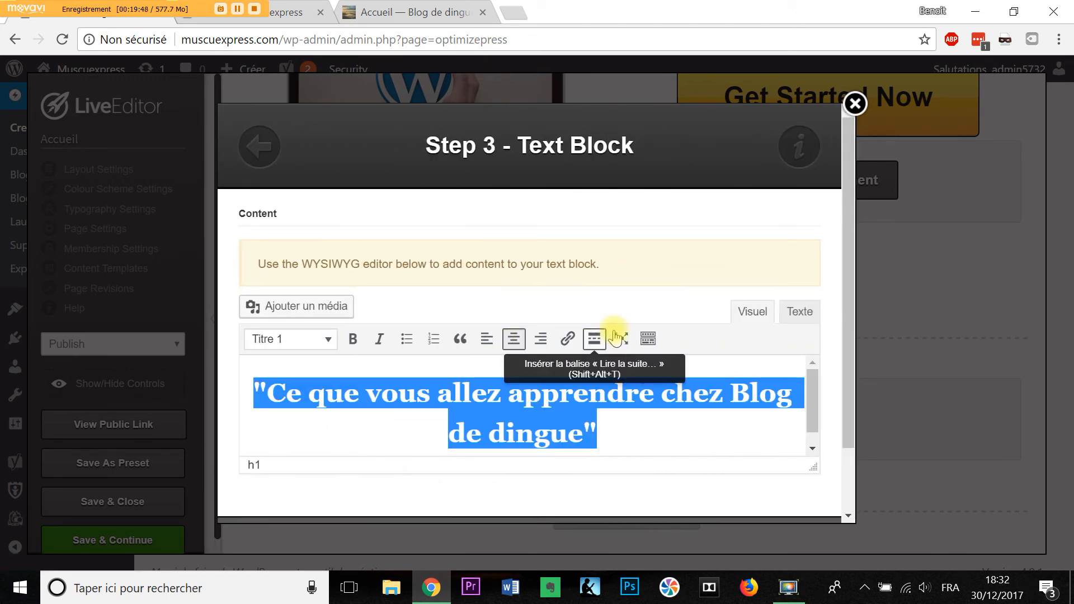
{"action": "scroll", "coordinate": [638, 335], "scroll_direction": "down", "scroll_amount": 2}
{"action": "left_click", "coordinate": [604, 478]}
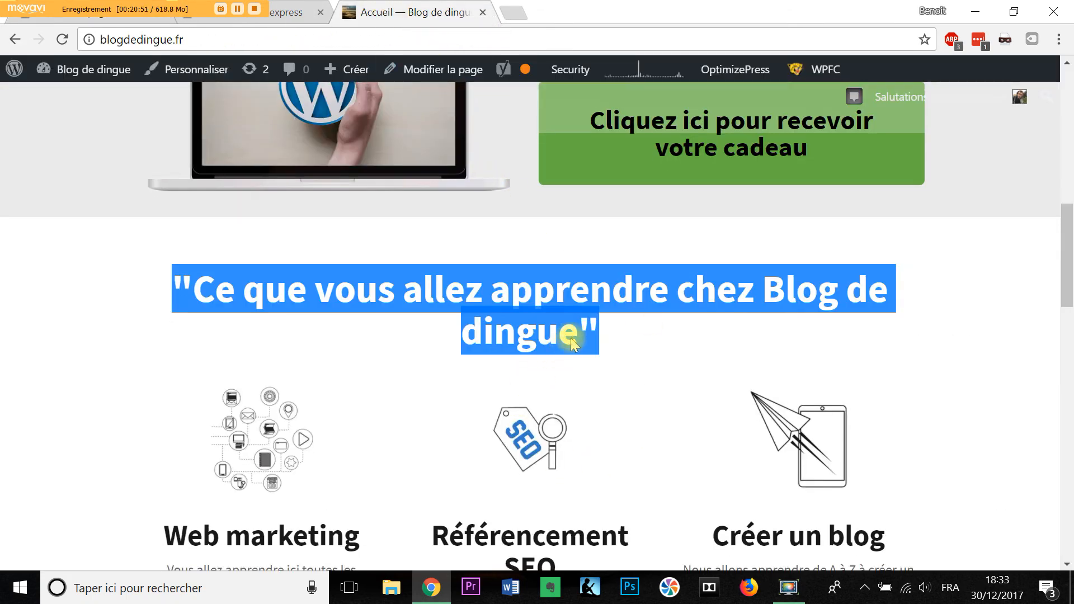
Check the blogdedingue.fr topics layout and insert a three-column row below the heading in the LiveEditor.
{"action": "scroll", "coordinate": [569, 331], "scroll_direction": "down", "scroll_amount": 3}
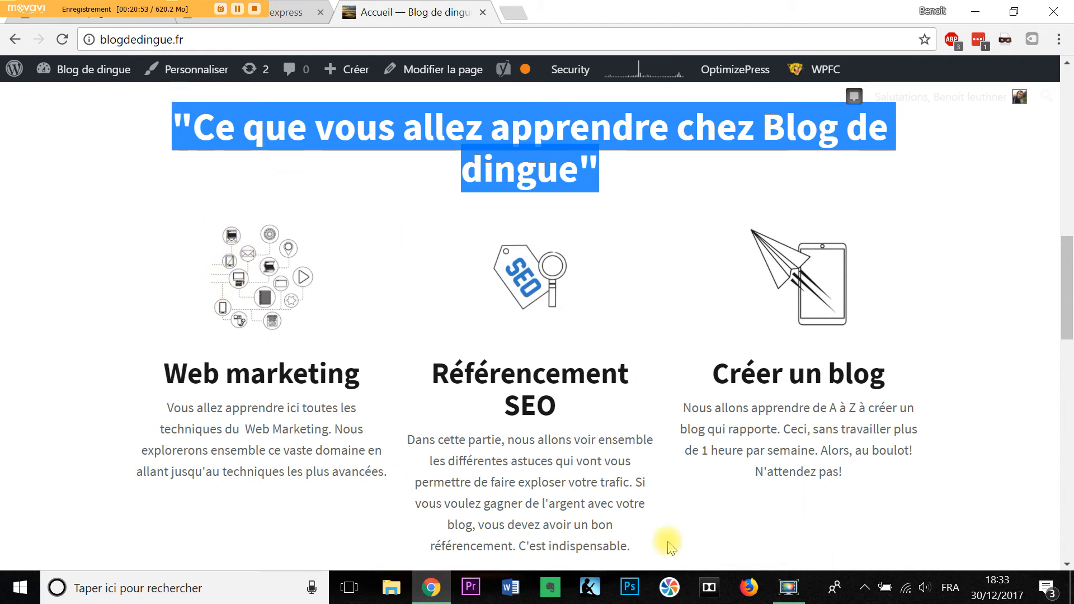
{"action": "left_click", "coordinate": [157, 21]}
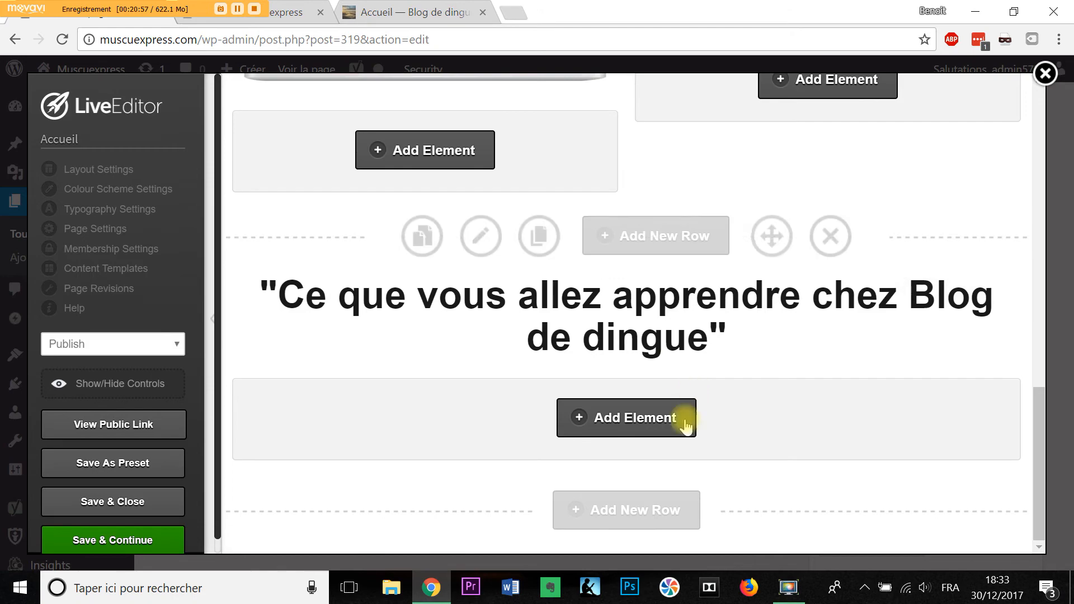
{"action": "left_click", "coordinate": [676, 511]}
{"action": "left_click", "coordinate": [477, 274]}
{"action": "scroll", "coordinate": [665, 310], "scroll_direction": "down", "scroll_amount": 3}
{"action": "scroll", "coordinate": [666, 309], "scroll_direction": "down", "scroll_amount": 10}
{"action": "left_click", "coordinate": [746, 492]}
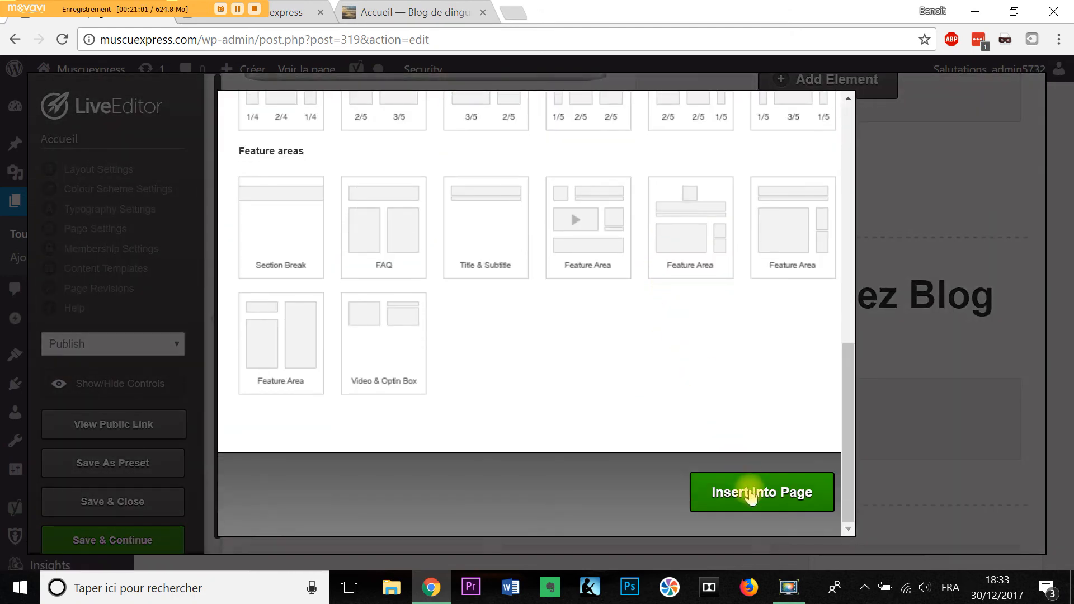
Add a Text Block element to the first column of the three-column row, searching the elements for "text".
{"action": "scroll", "coordinate": [738, 401], "scroll_direction": "down", "scroll_amount": 2}
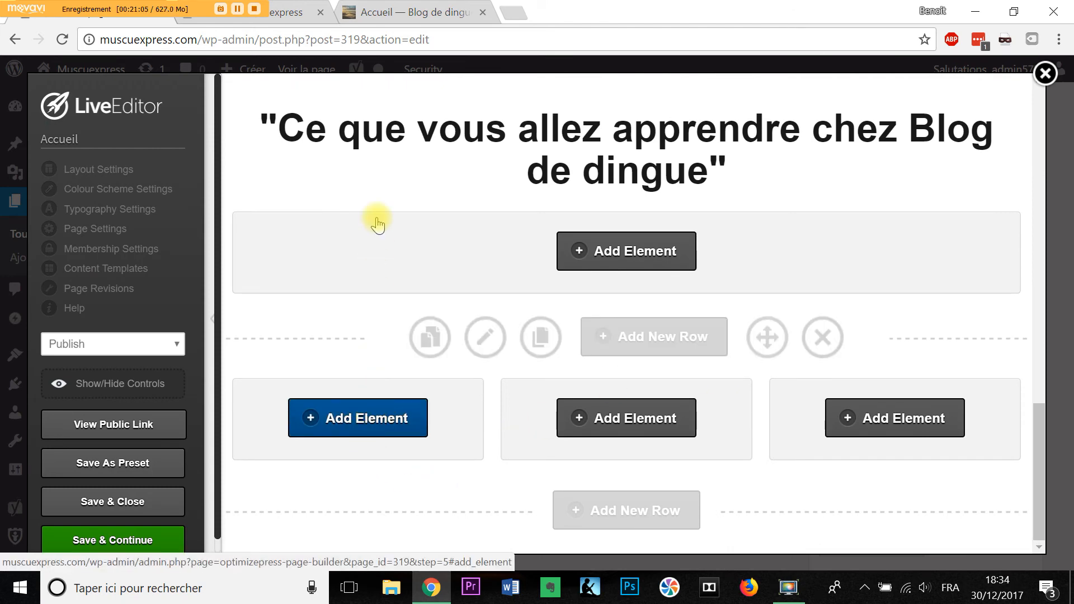
{"action": "left_click", "coordinate": [374, 414]}
{"action": "type", "text": "text"}
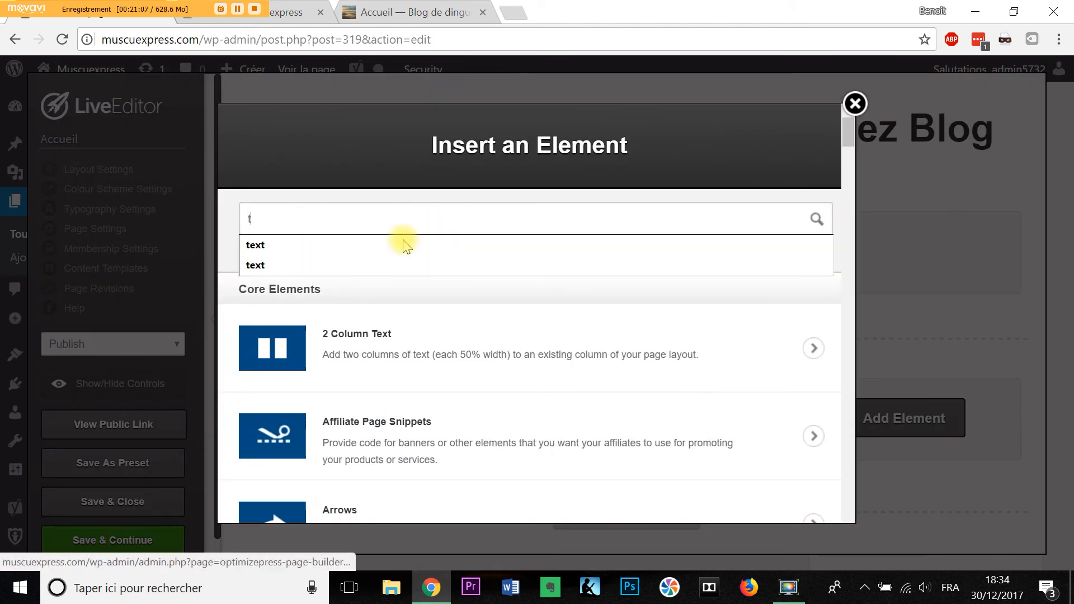
{"action": "left_click", "coordinate": [402, 240]}
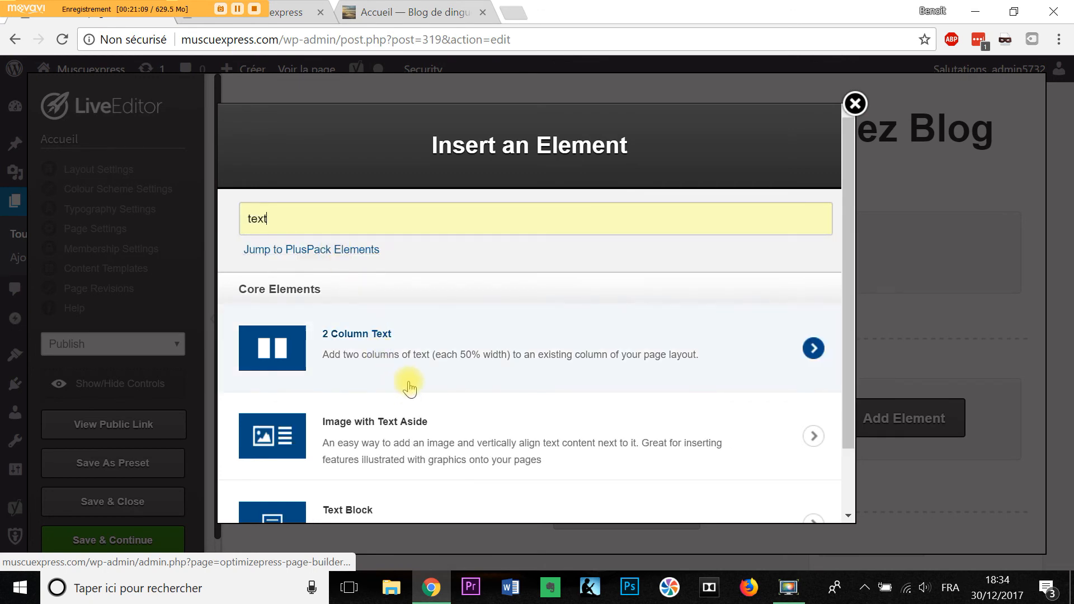
{"action": "scroll", "coordinate": [414, 425], "scroll_direction": "down", "scroll_amount": 2}
{"action": "left_click", "coordinate": [422, 446]}
{"action": "left_click", "coordinate": [402, 273]}
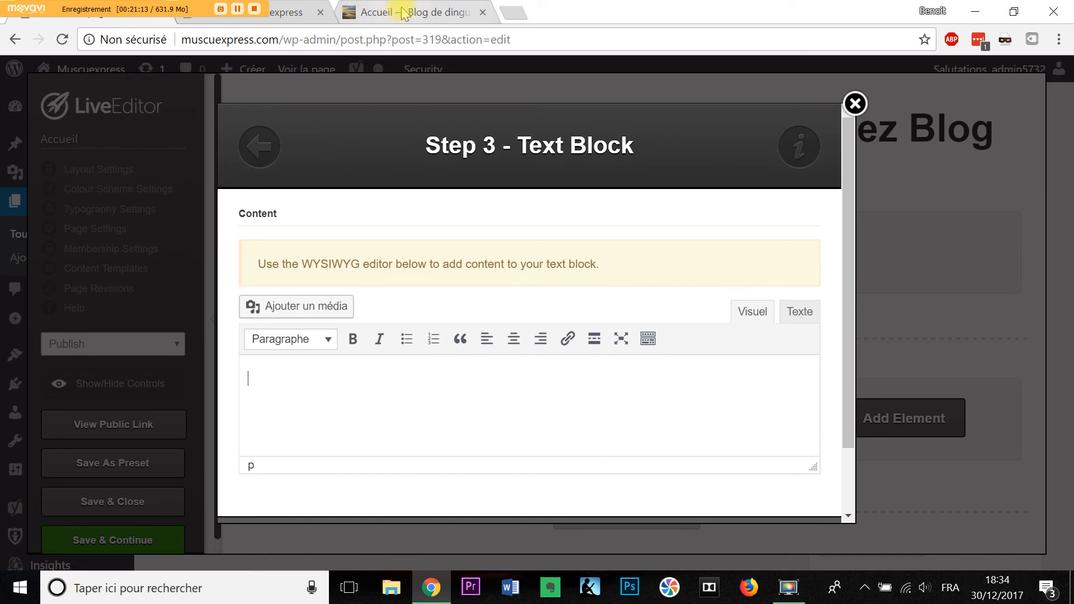
Copy the Web marketing icon, title and description from the blogdedingue.fr homepage.
{"action": "left_click", "coordinate": [402, 11]}
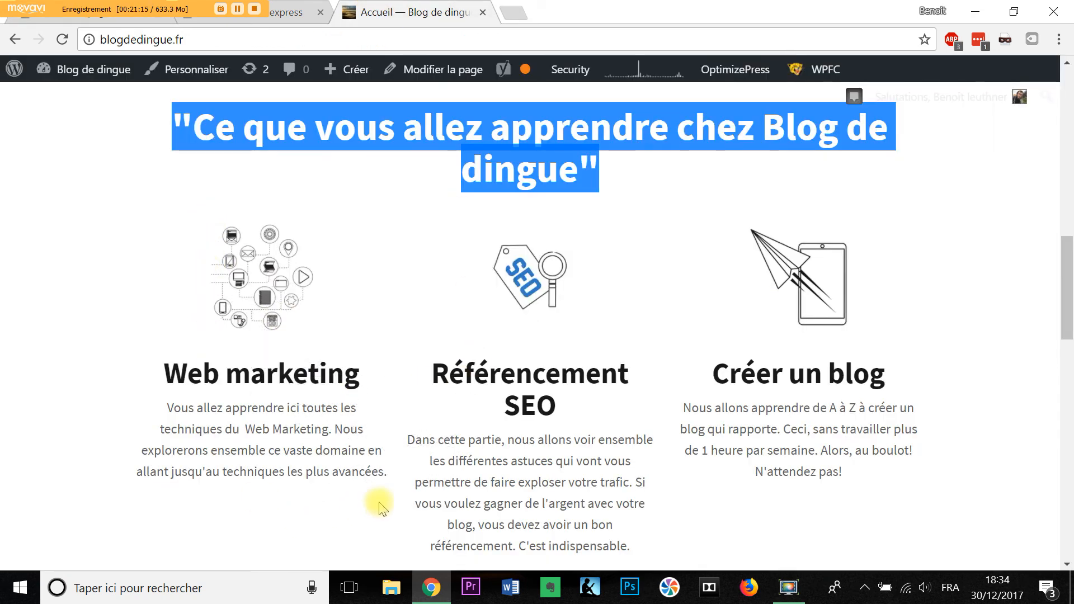
{"action": "left_click", "coordinate": [382, 471]}
{"action": "left_click_drag", "start_coordinate": [300, 429], "coordinate": [381, 477]}
{"action": "key", "text": "ctrl+c"}
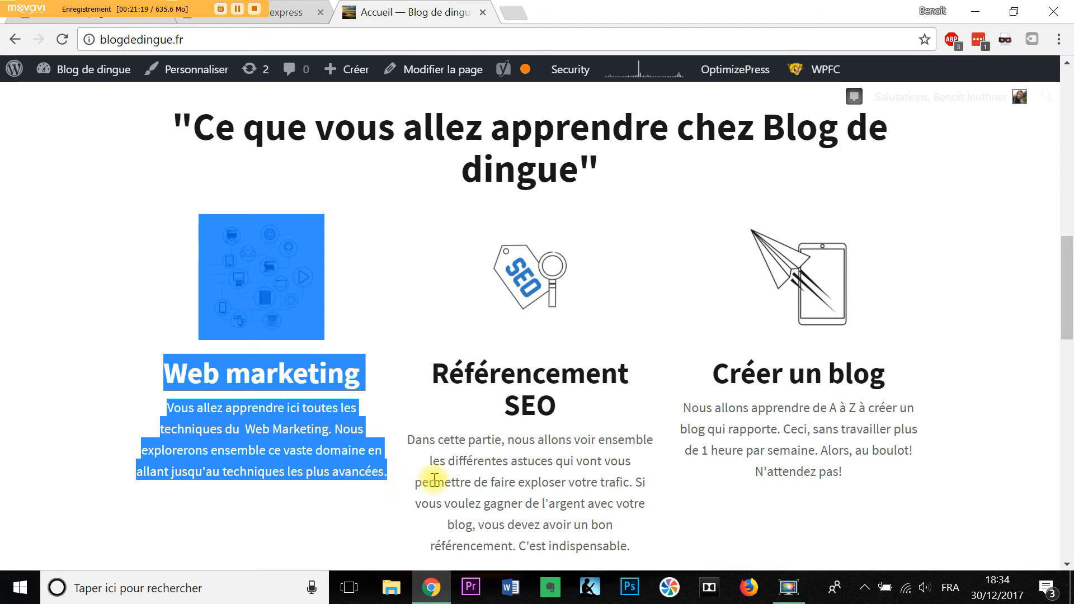
Paste the Web marketing icon, title and description into the open text block and insert it into the page.
{"action": "left_click", "coordinate": [301, 14]}
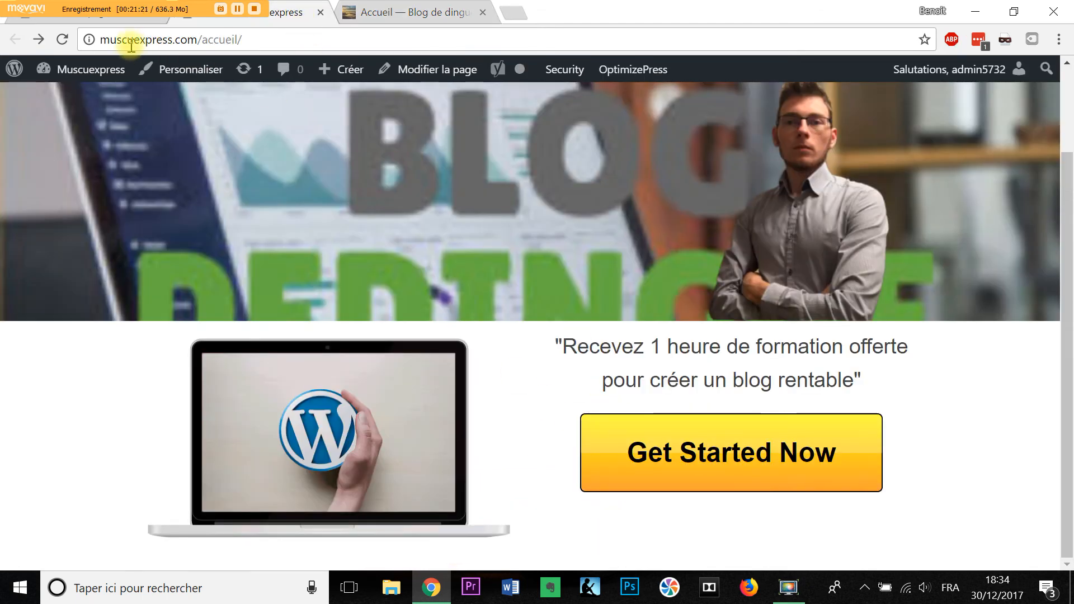
{"action": "left_click", "coordinate": [128, 20]}
{"action": "key", "text": "ctrl+v"}
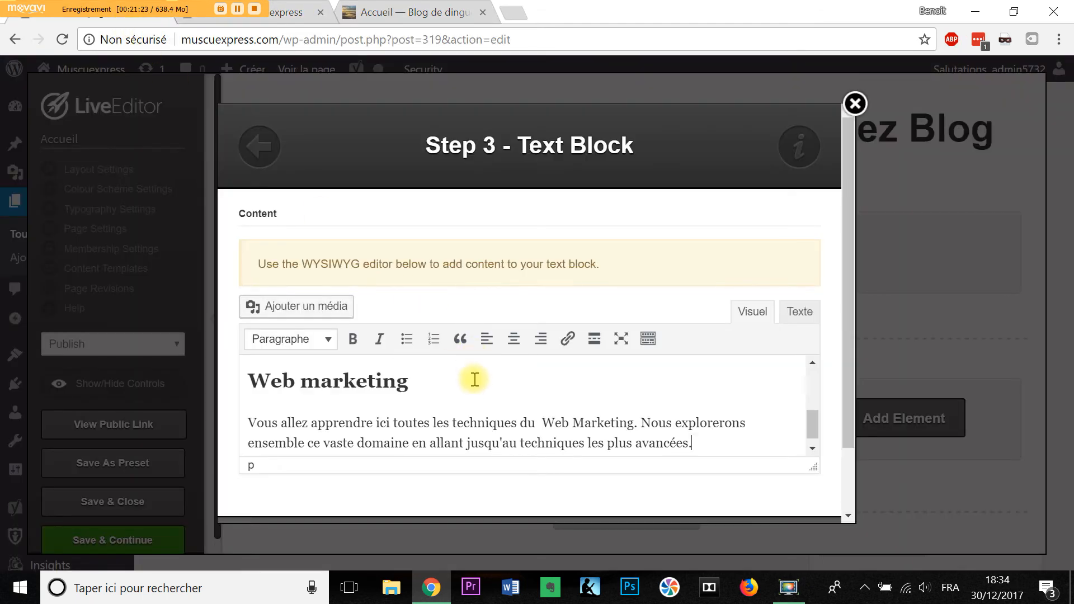
{"action": "scroll", "coordinate": [504, 372], "scroll_direction": "down", "scroll_amount": 2}
{"action": "scroll", "coordinate": [510, 367], "scroll_direction": "up", "scroll_amount": 2}
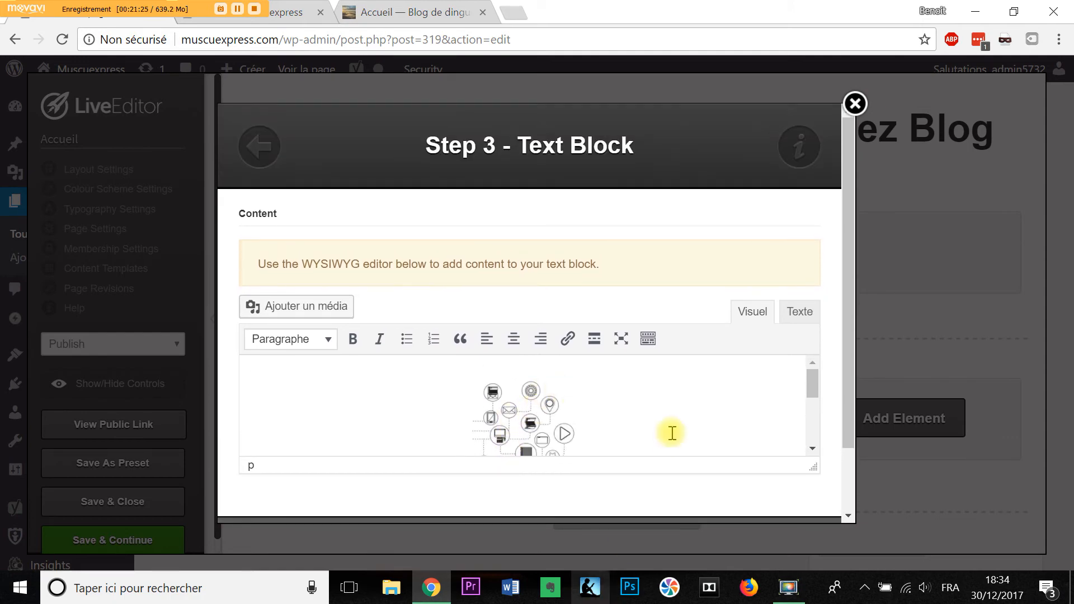
{"action": "scroll", "coordinate": [671, 434], "scroll_direction": "down", "scroll_amount": 5}
{"action": "left_click", "coordinate": [620, 481]}
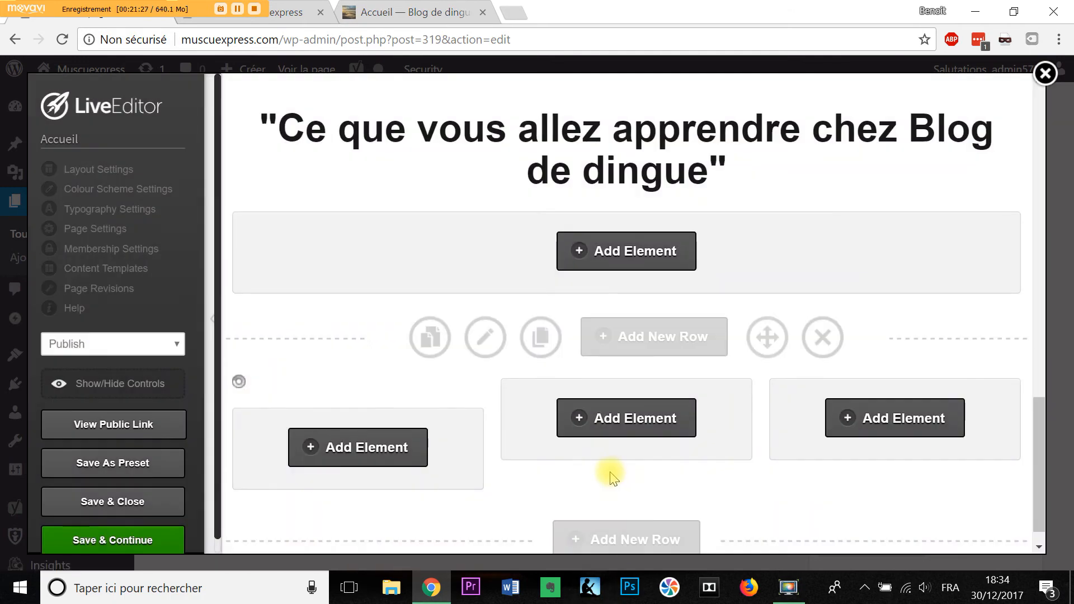
Save the page and reload the public muscuexpress.com/accueil/ page to check the heading and Web marketing column.
{"action": "scroll", "coordinate": [615, 403], "scroll_direction": "down", "scroll_amount": 5}
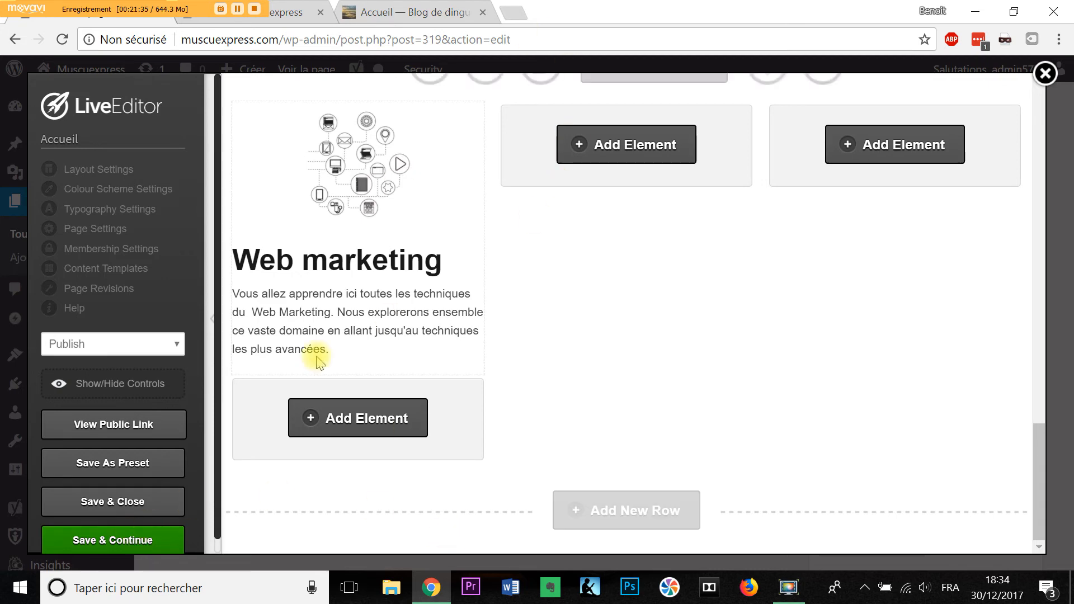
{"action": "left_click", "coordinate": [115, 540]}
{"action": "left_click", "coordinate": [656, 123]}
{"action": "left_click", "coordinate": [289, 15]}
{"action": "key", "text": "F5"}
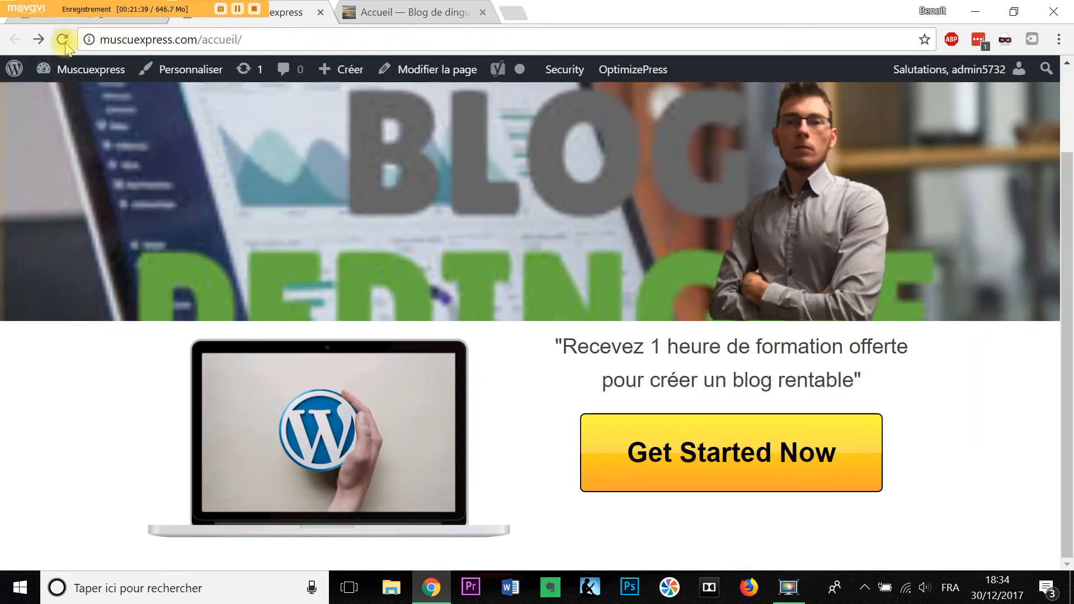
{"action": "scroll", "coordinate": [618, 380], "scroll_direction": "down", "scroll_amount": 7}
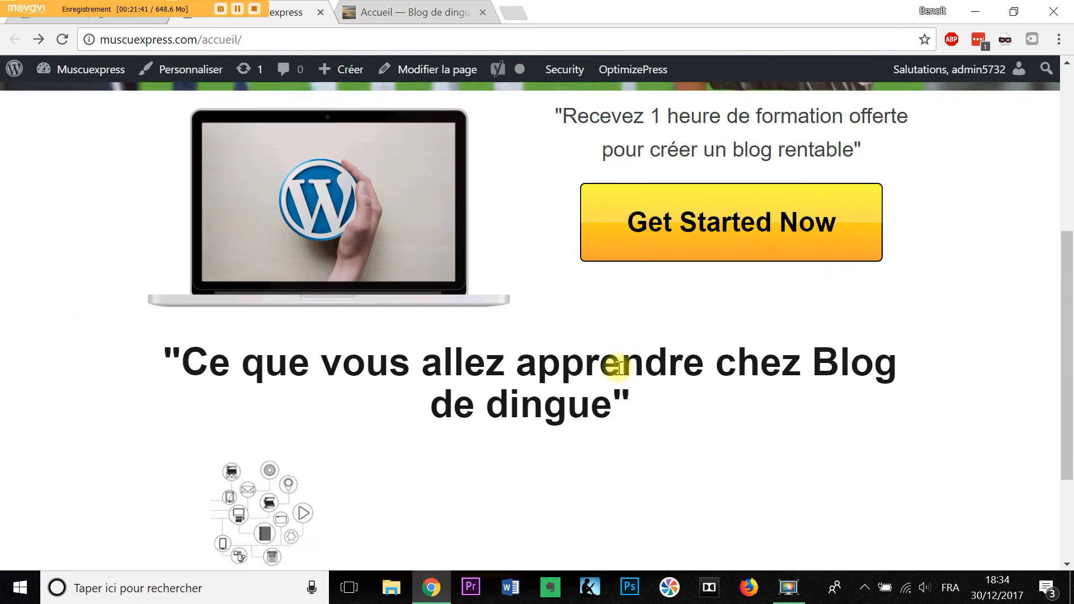
Compare the learning-topics section's layout and spacing on the public Accueil page with the blogdedingue.fr homepage and the LiveEditor.
{"action": "left_click", "coordinate": [141, 17]}
{"action": "scroll", "coordinate": [642, 398], "scroll_direction": "up", "scroll_amount": 5}
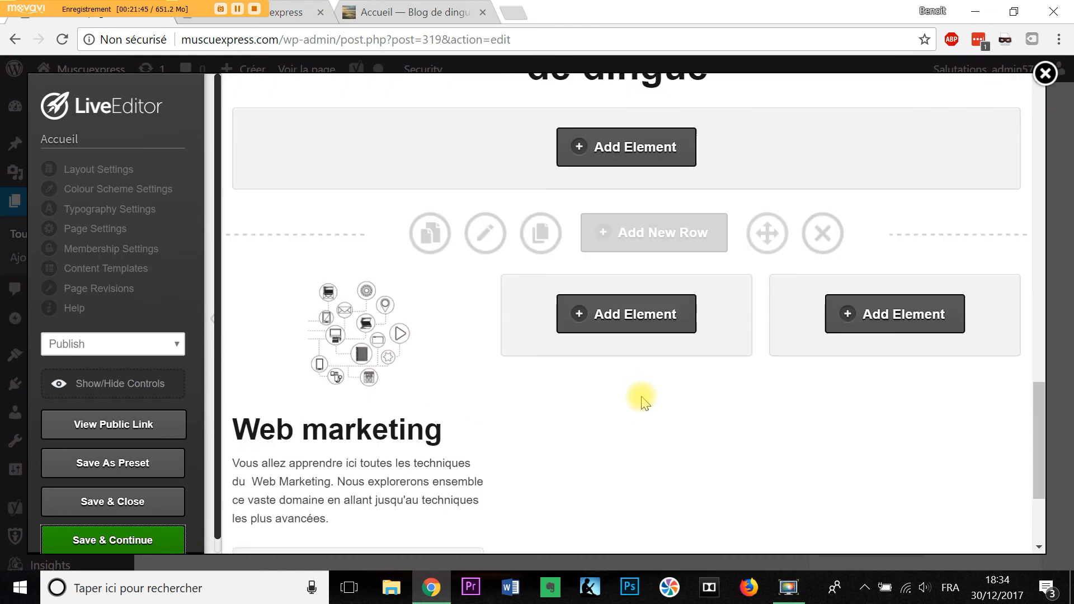
{"action": "left_click", "coordinate": [296, 12]}
{"action": "scroll", "coordinate": [761, 412], "scroll_direction": "up", "scroll_amount": 5}
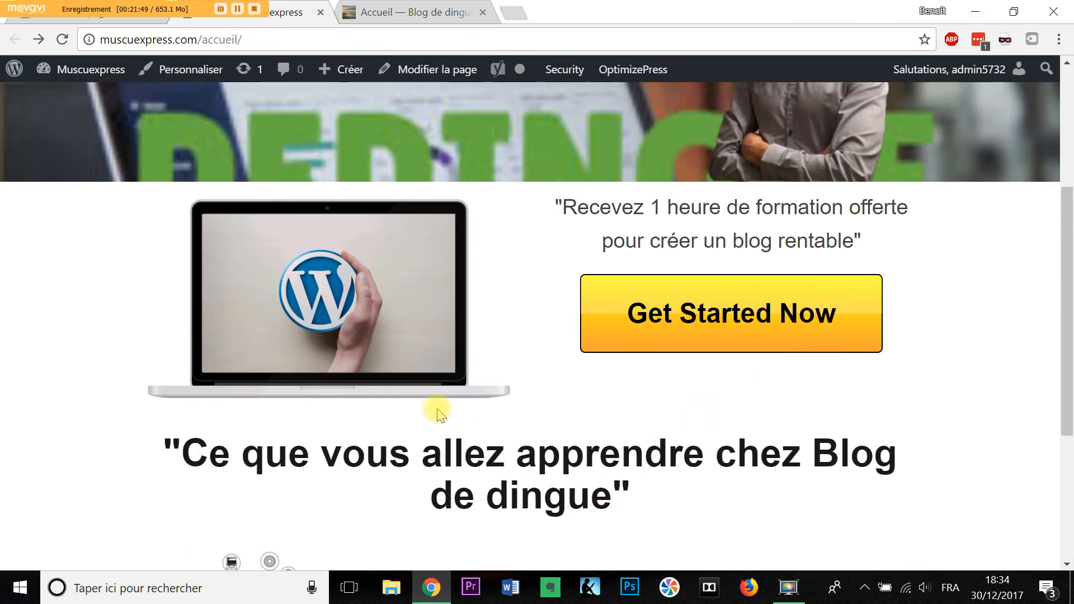
{"action": "left_click", "coordinate": [398, 12]}
{"action": "scroll", "coordinate": [639, 304], "scroll_direction": "down", "scroll_amount": 5}
{"action": "scroll", "coordinate": [647, 343], "scroll_direction": "up", "scroll_amount": 8}
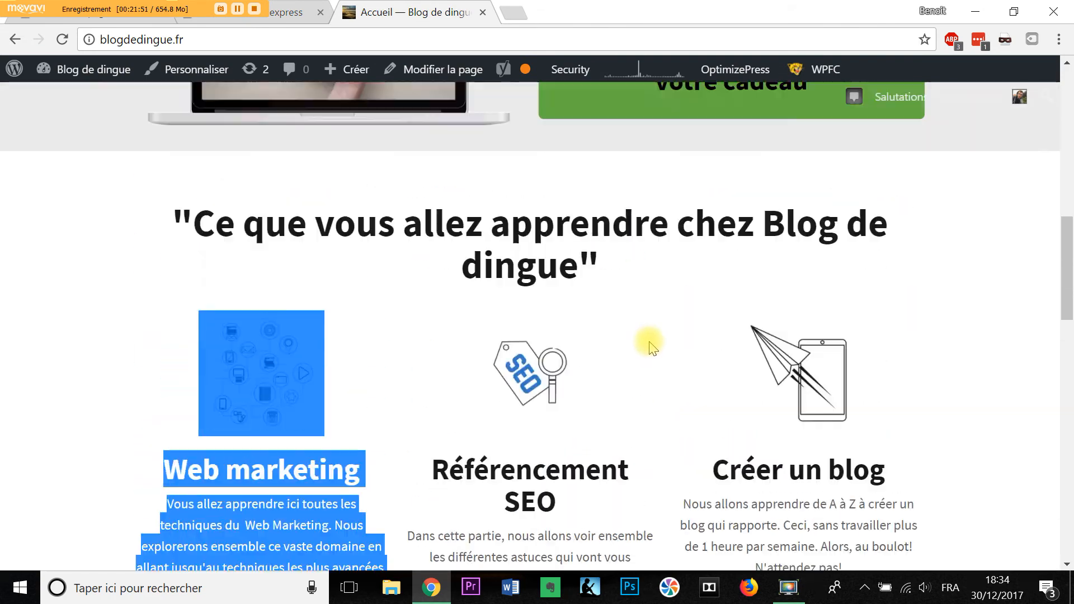
{"action": "scroll", "coordinate": [529, 399], "scroll_direction": "down", "scroll_amount": 2}
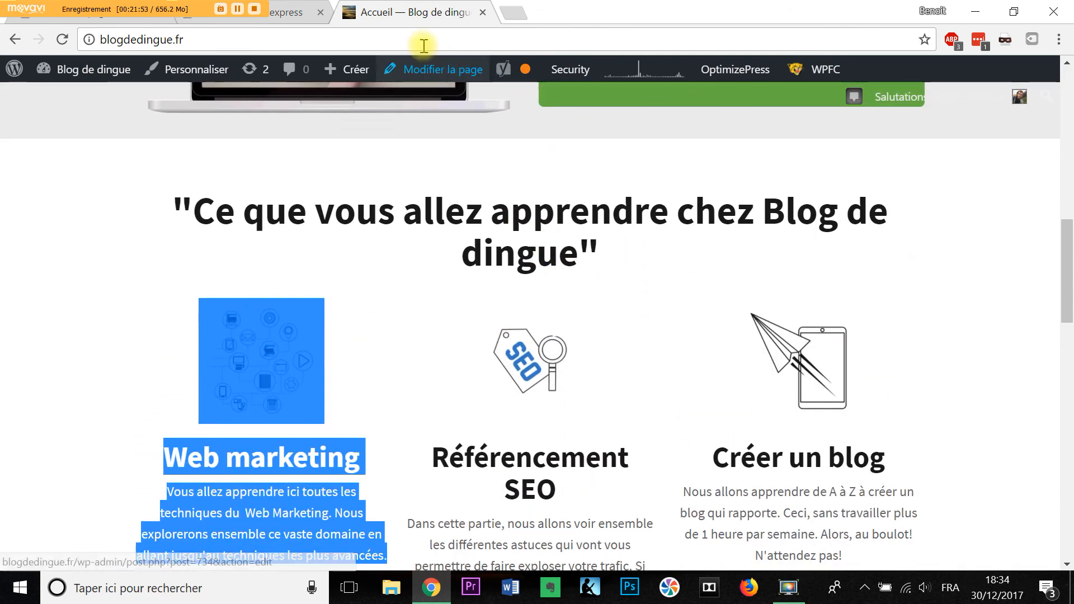
{"action": "left_click", "coordinate": [282, 19]}
{"action": "scroll", "coordinate": [554, 372], "scroll_direction": "down", "scroll_amount": 4}
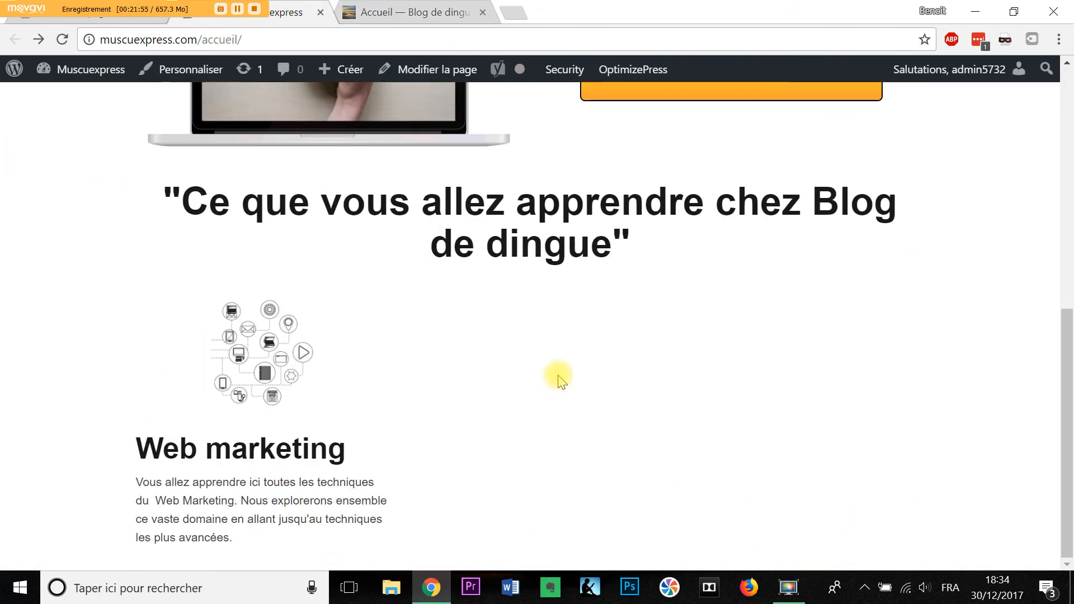
{"action": "left_click", "coordinate": [143, 22]}
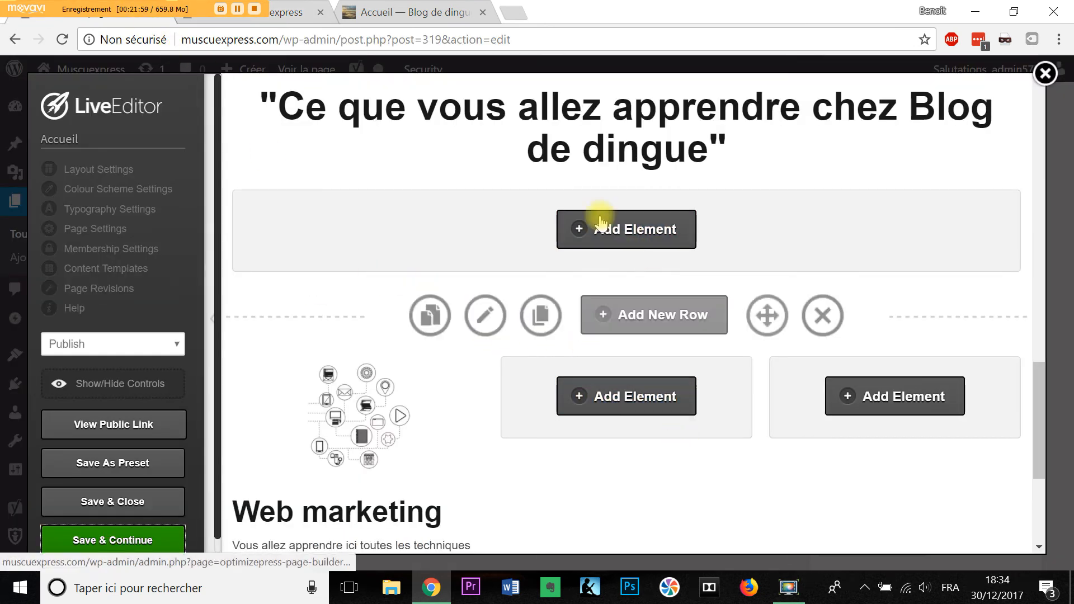
Insert a 150 px Vertical Spacing element below the "Ce que vous allez apprendre chez Blog de dingue" heading.
{"action": "scroll", "coordinate": [629, 283], "scroll_direction": "down", "scroll_amount": 3}
{"action": "scroll", "coordinate": [632, 252], "scroll_direction": "up", "scroll_amount": 3}
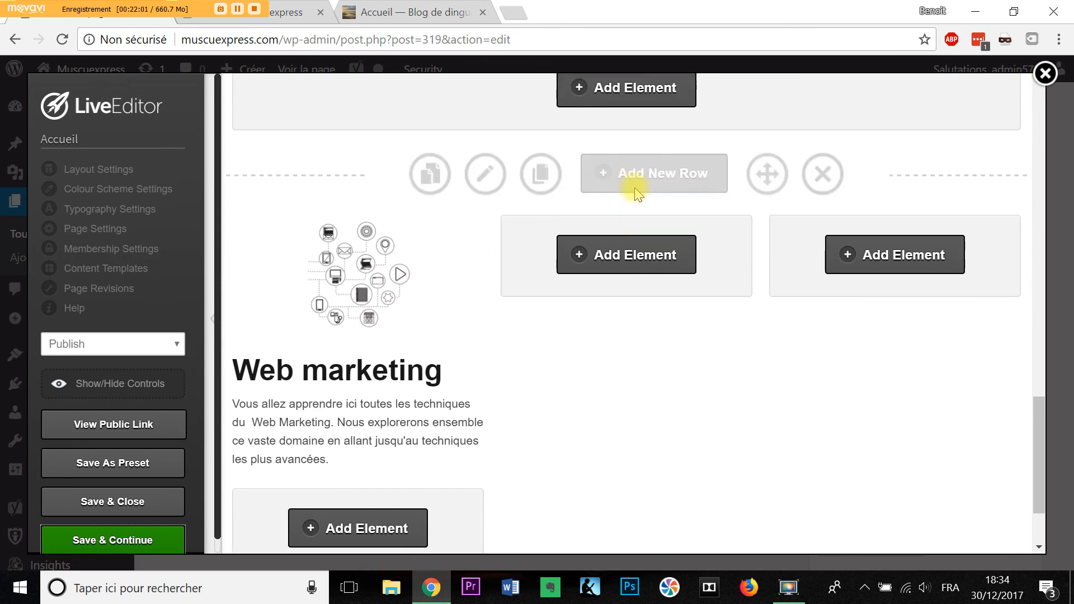
{"action": "left_click", "coordinate": [629, 240]}
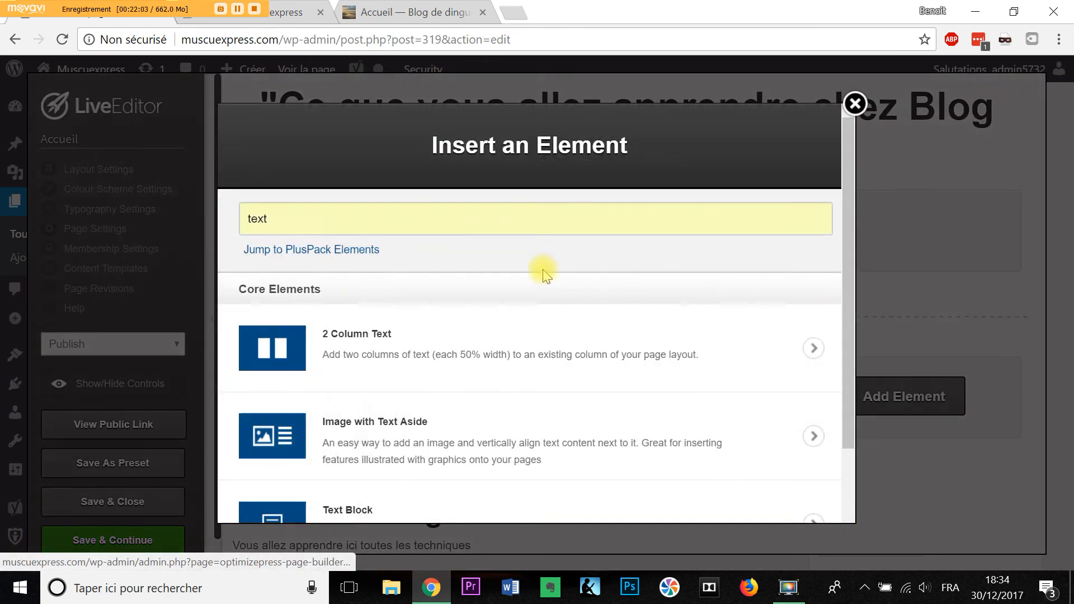
{"action": "double_click", "coordinate": [418, 220]}
{"action": "type", "text": "space"}
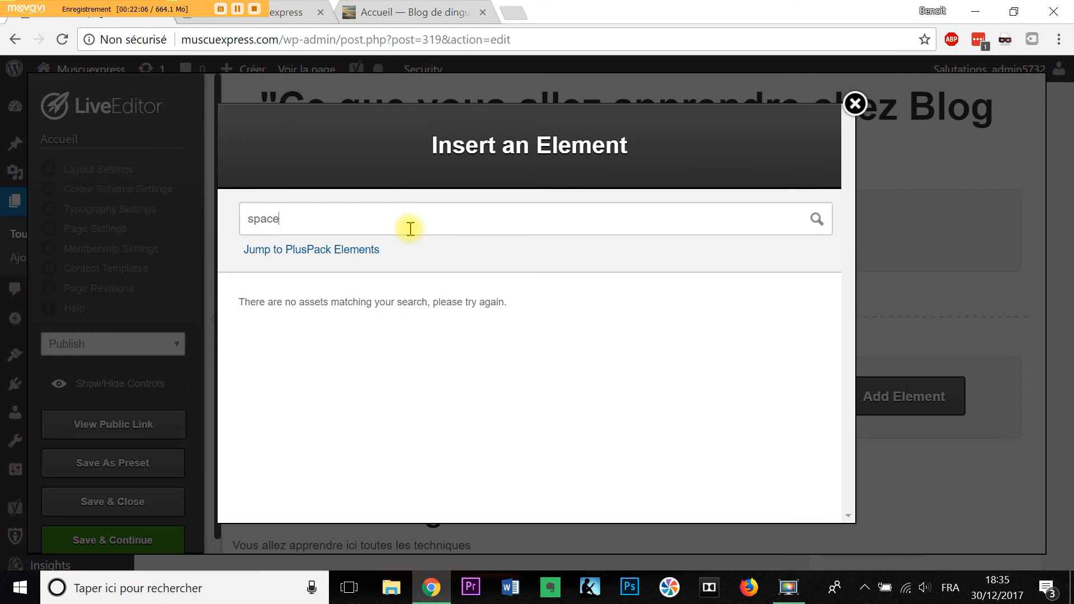
{"action": "key", "text": "BackSpace"}
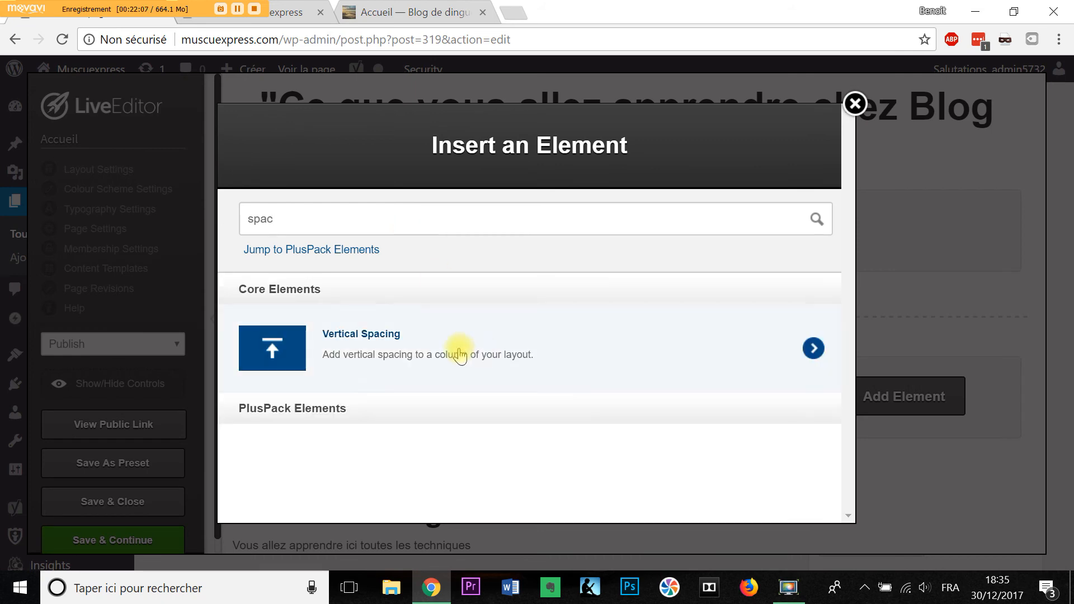
{"action": "left_click", "coordinate": [373, 361]}
{"action": "left_click", "coordinate": [365, 251]}
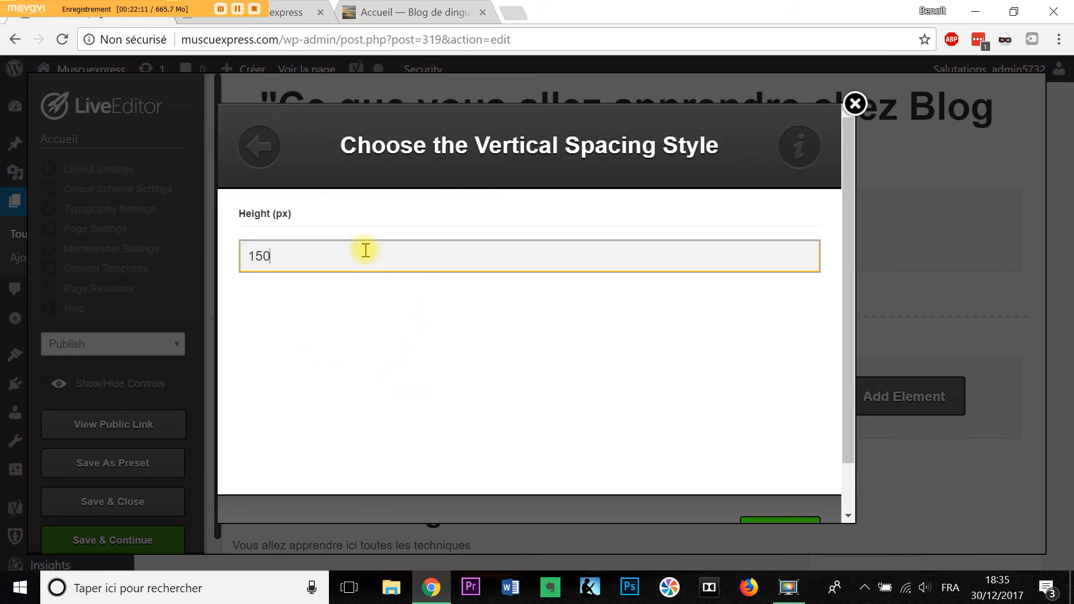
{"action": "scroll", "coordinate": [783, 448], "scroll_direction": "down", "scroll_amount": 1}
{"action": "left_click", "coordinate": [782, 481]}
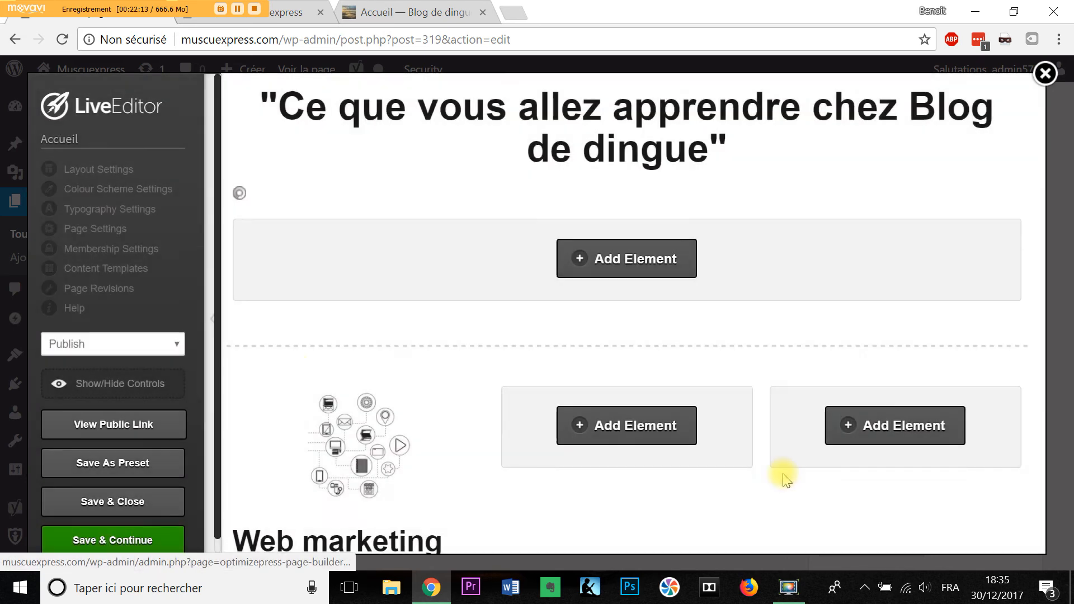
Save the page and reload the public muscuexpress.com/accueil/ page to check the spacing below the heading.
{"action": "left_click", "coordinate": [161, 540]}
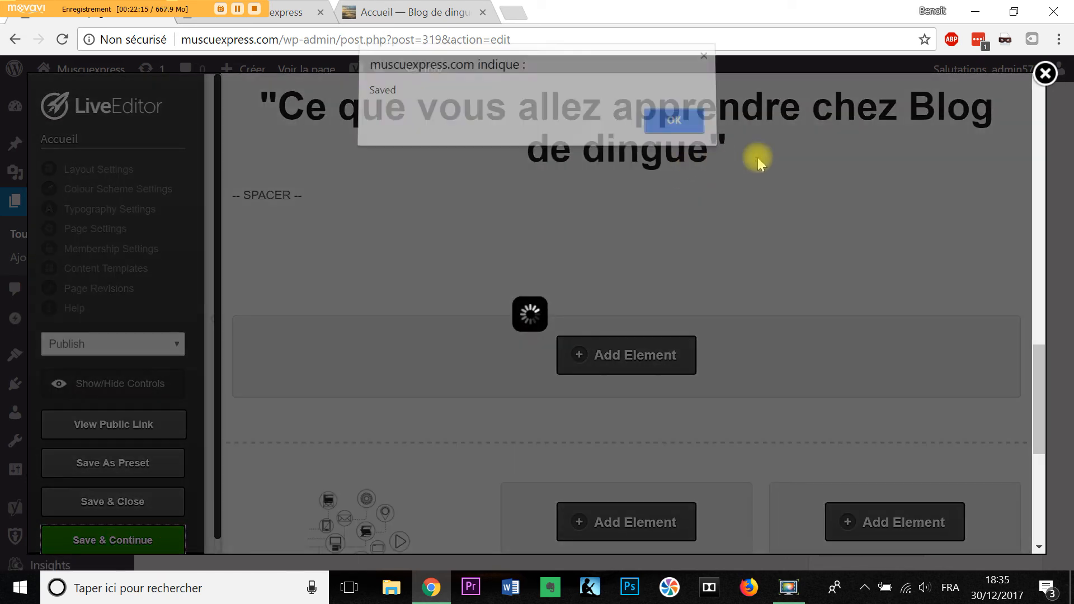
{"action": "left_click", "coordinate": [689, 122]}
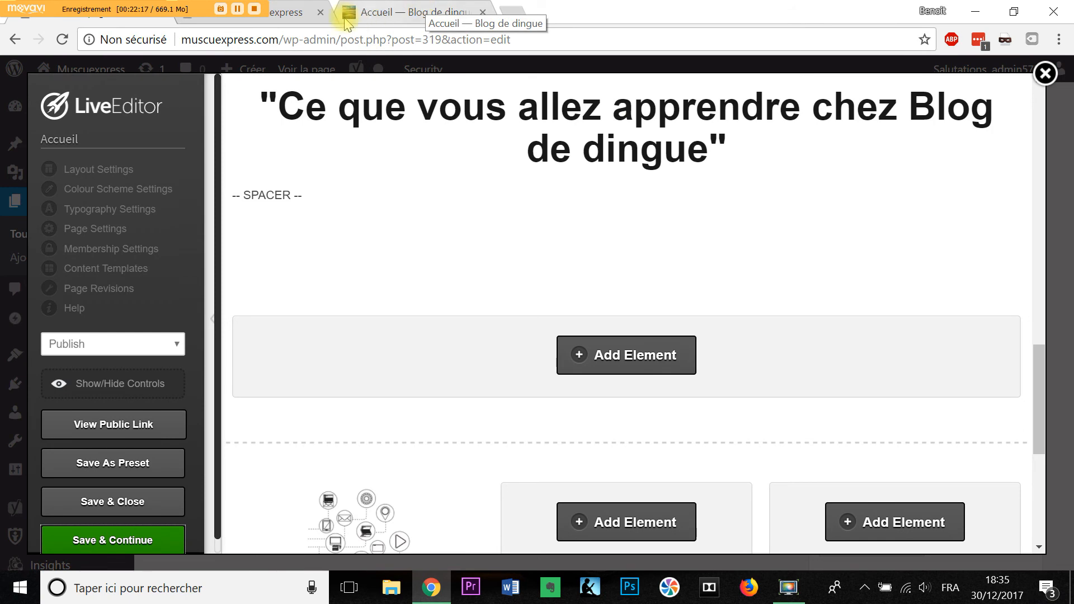
{"action": "key", "text": "alt+Left"}
{"action": "left_click", "coordinate": [62, 40]}
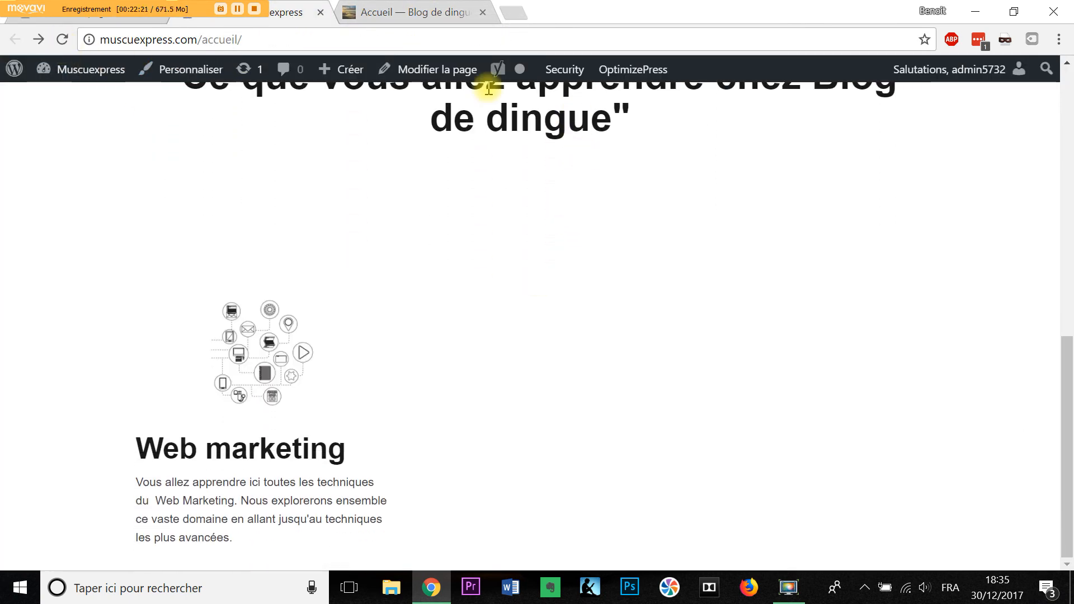
Copy the "Qui suis je pour vous parler de la sorte." heading and its paragraphs from the blogdedingue.fr homepage.
{"action": "scroll", "coordinate": [712, 429], "scroll_direction": "down", "scroll_amount": 12}
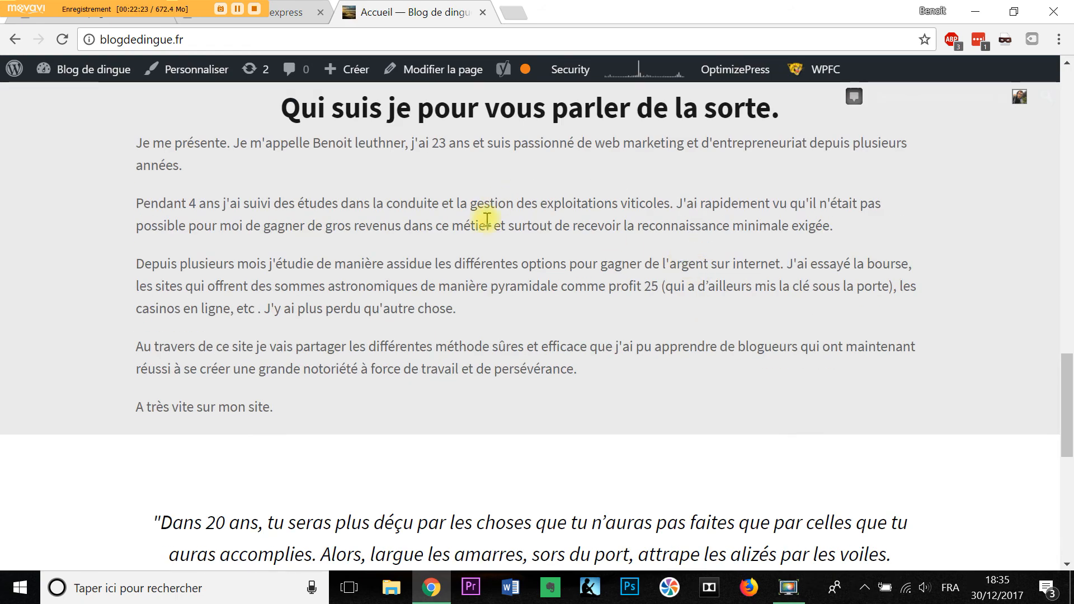
{"action": "scroll", "coordinate": [487, 220], "scroll_direction": "up", "scroll_amount": 3}
{"action": "left_click_drag", "start_coordinate": [288, 264], "coordinate": [698, 427]}
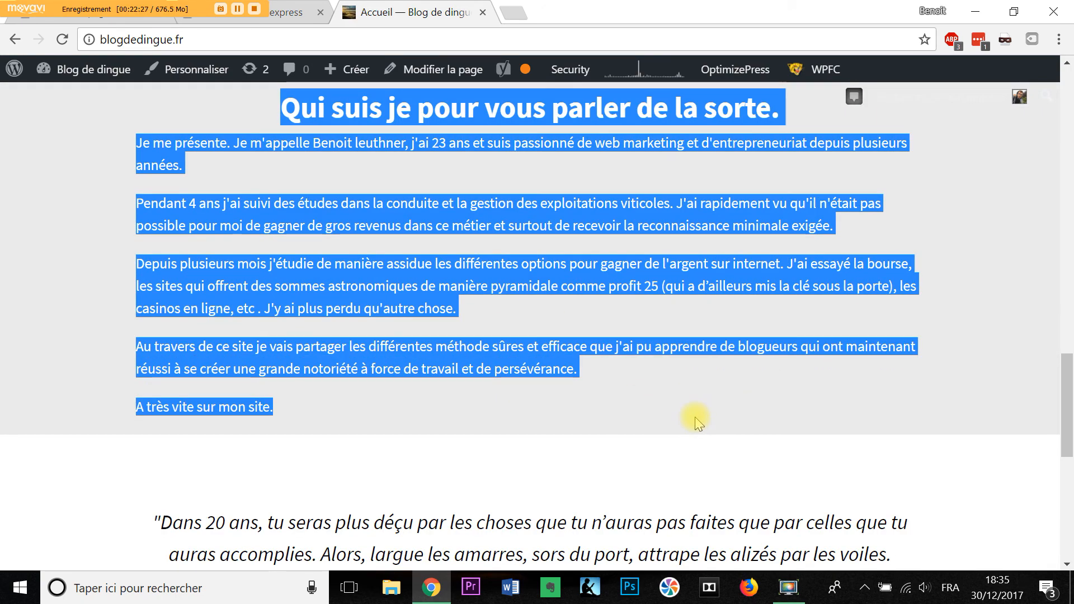
{"action": "scroll", "coordinate": [699, 423], "scroll_direction": "up", "scroll_amount": 5}
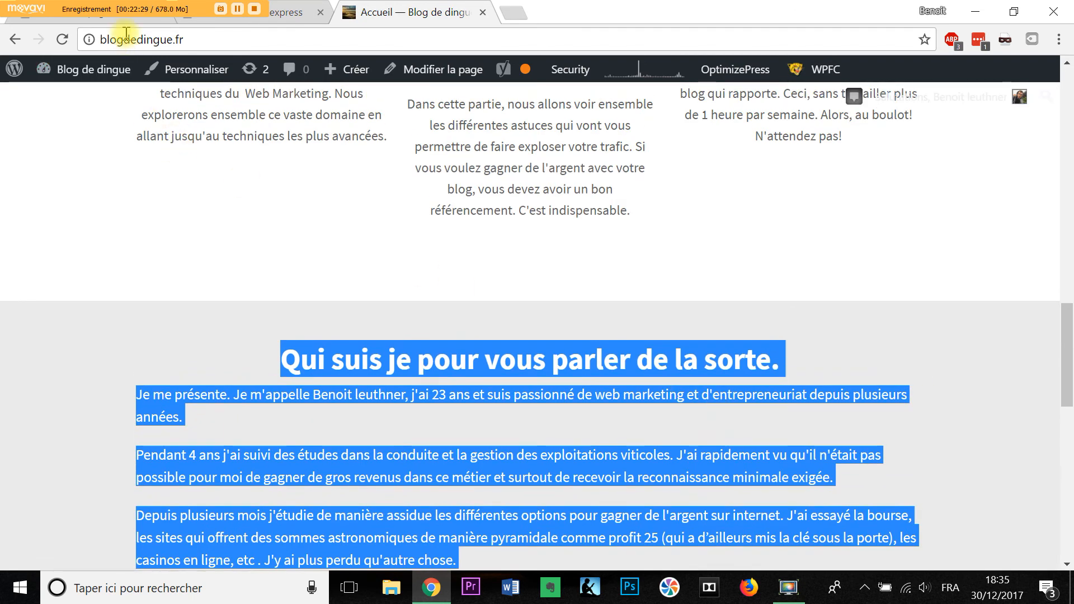
Add a one-column row below the Web marketing row in the LiveEditor.
{"action": "left_click", "coordinate": [124, 19]}
{"action": "scroll", "coordinate": [348, 204], "scroll_direction": "down", "scroll_amount": 7}
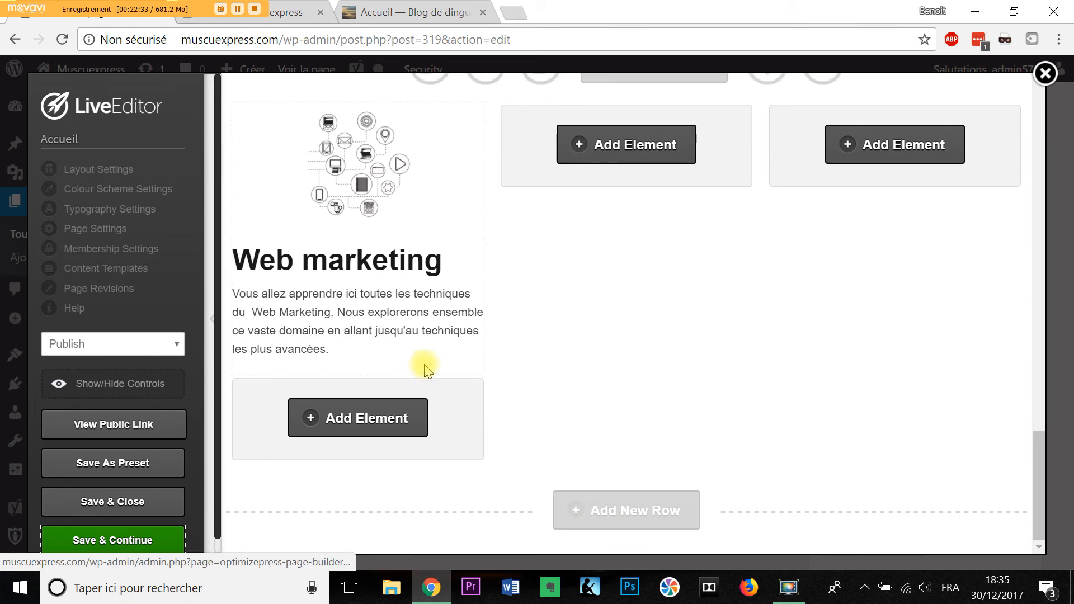
{"action": "left_click", "coordinate": [671, 509]}
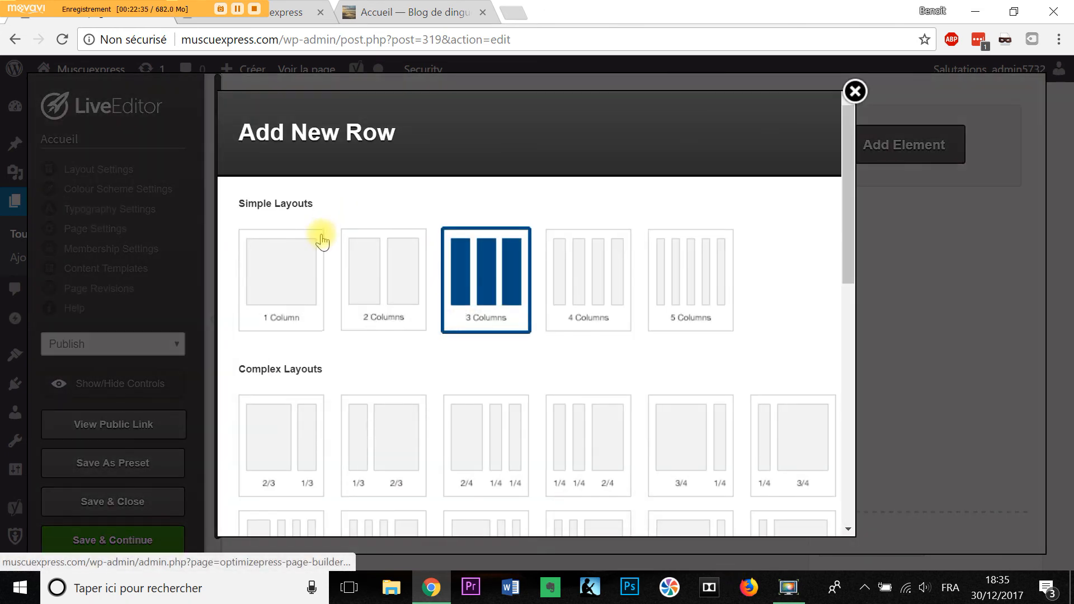
{"action": "left_click", "coordinate": [289, 282]}
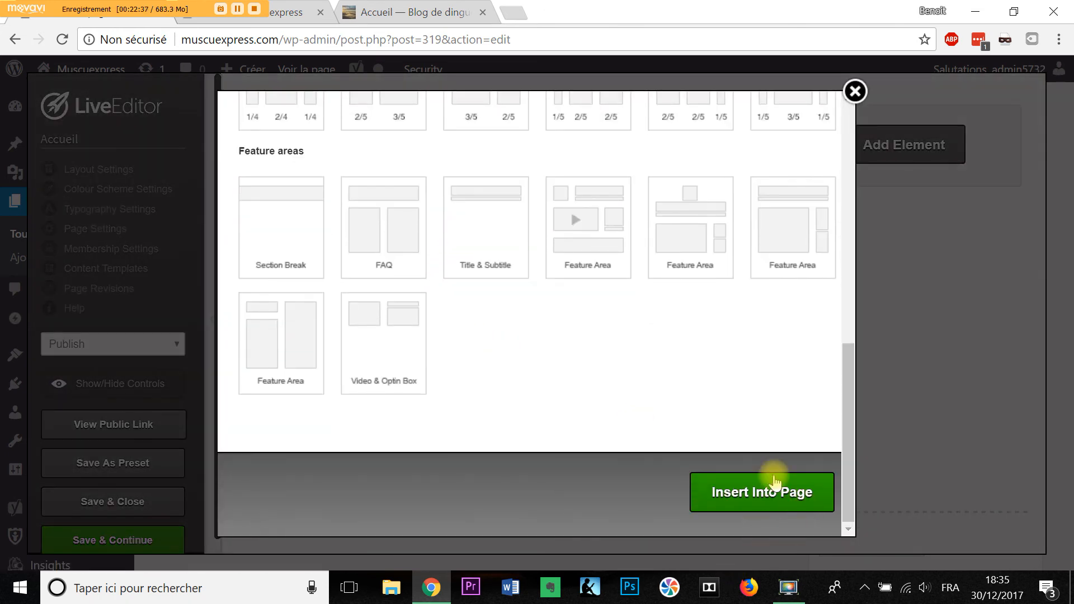
{"action": "left_click", "coordinate": [785, 492]}
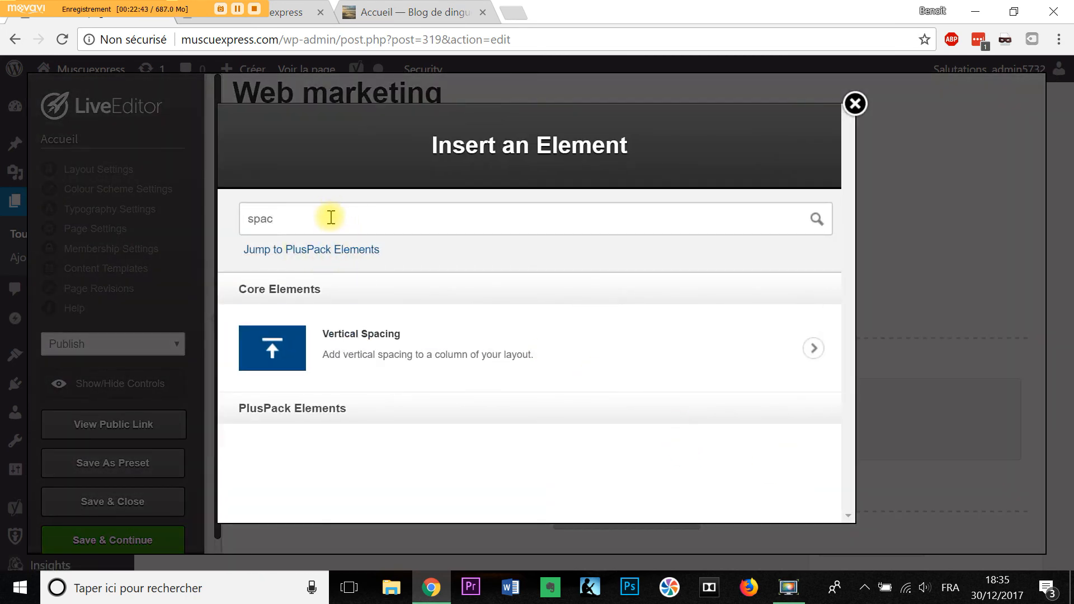
Recheck the "Qui suis je" section on blogdedingue.fr and open a Text Block element for the new one-column row.
{"action": "left_click", "coordinate": [410, 25]}
{"action": "scroll", "coordinate": [410, 332], "scroll_direction": "down", "scroll_amount": 4}
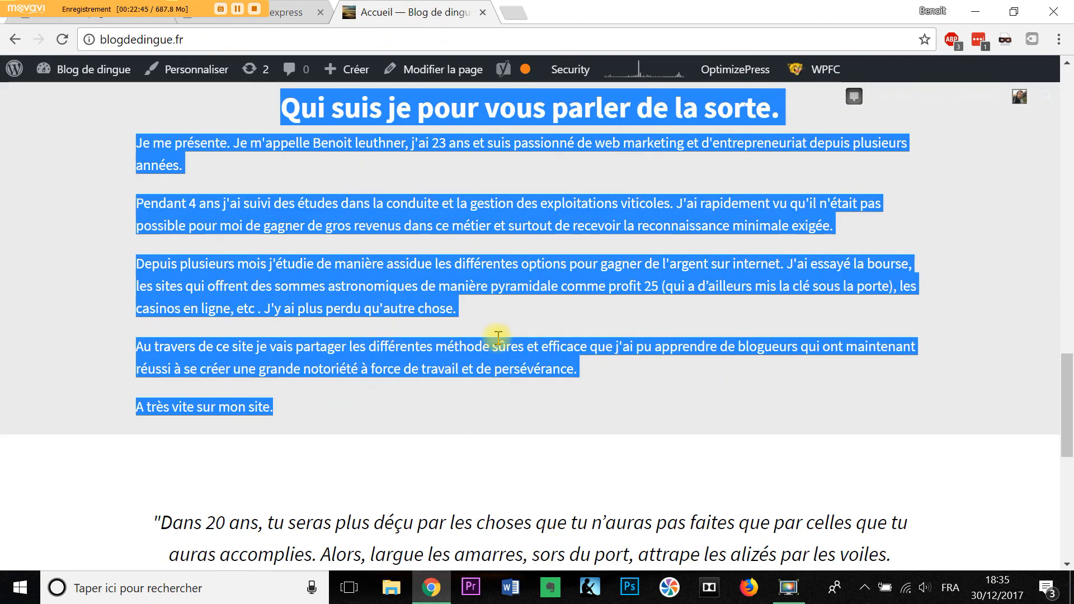
{"action": "left_click", "coordinate": [122, 23]}
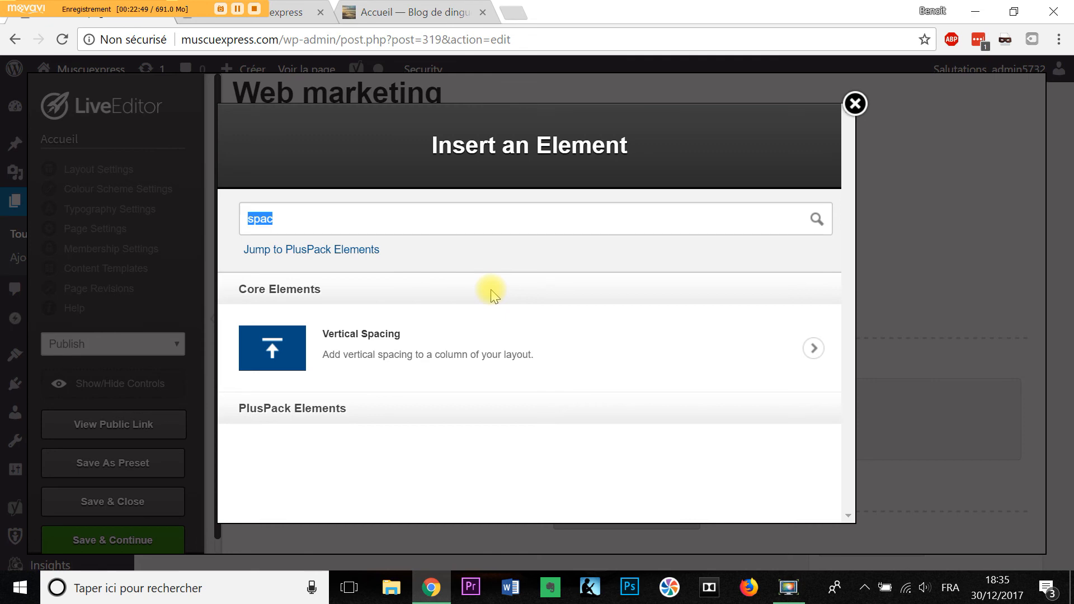
{"action": "type", "text": "text"}
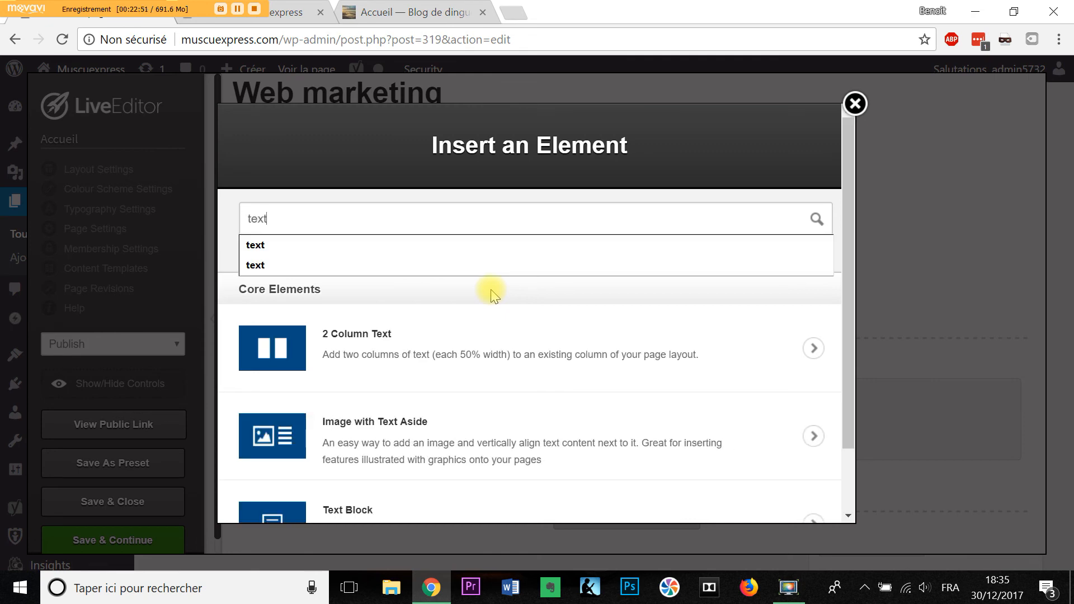
{"action": "left_click", "coordinate": [399, 265]}
{"action": "scroll", "coordinate": [448, 296], "scroll_direction": "down", "scroll_amount": 2}
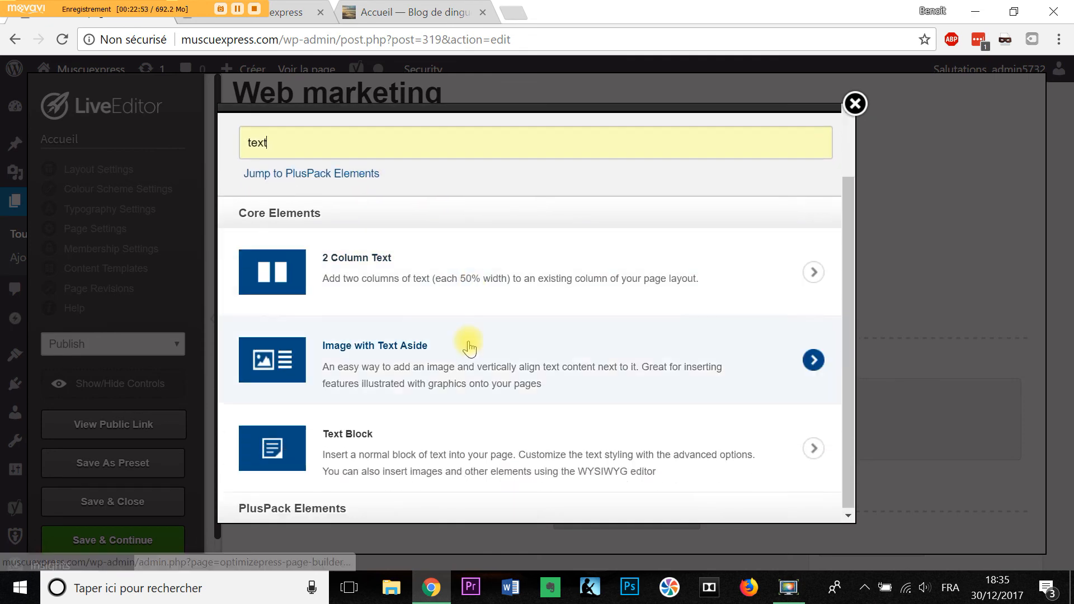
{"action": "left_click", "coordinate": [455, 456]}
{"action": "left_click", "coordinate": [457, 301]}
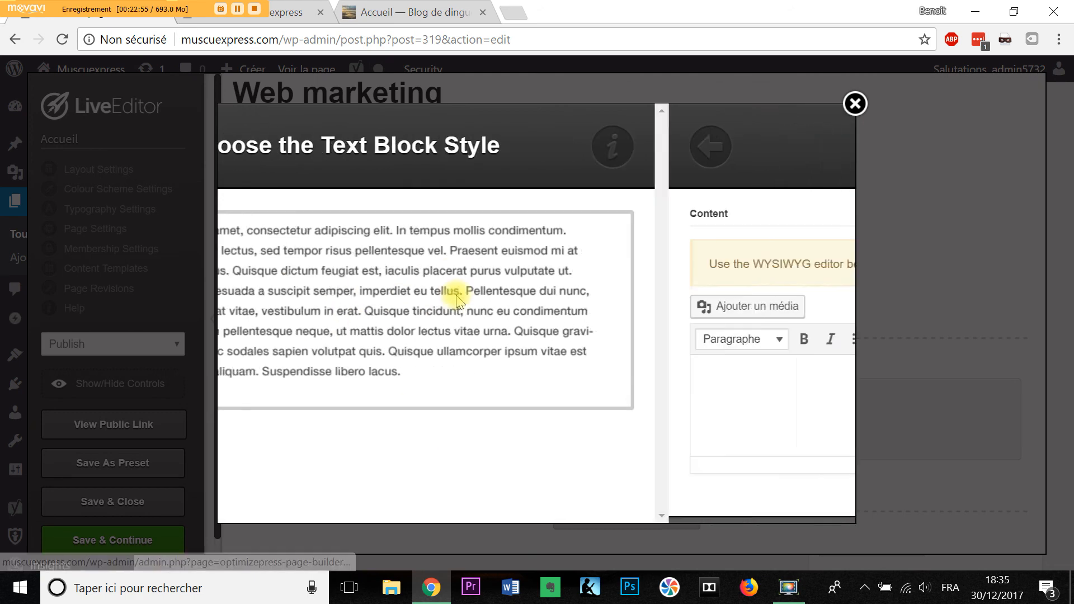
Paste the "Qui suis je pour vous parler de la sorte." heading and paragraphs into the text block and insert it.
{"action": "key", "text": "ctrl+v"}
{"action": "scroll", "coordinate": [513, 402], "scroll_direction": "up", "scroll_amount": 5}
{"action": "scroll", "coordinate": [537, 412], "scroll_direction": "down", "scroll_amount": 5}
{"action": "scroll", "coordinate": [550, 412], "scroll_direction": "up", "scroll_amount": 5}
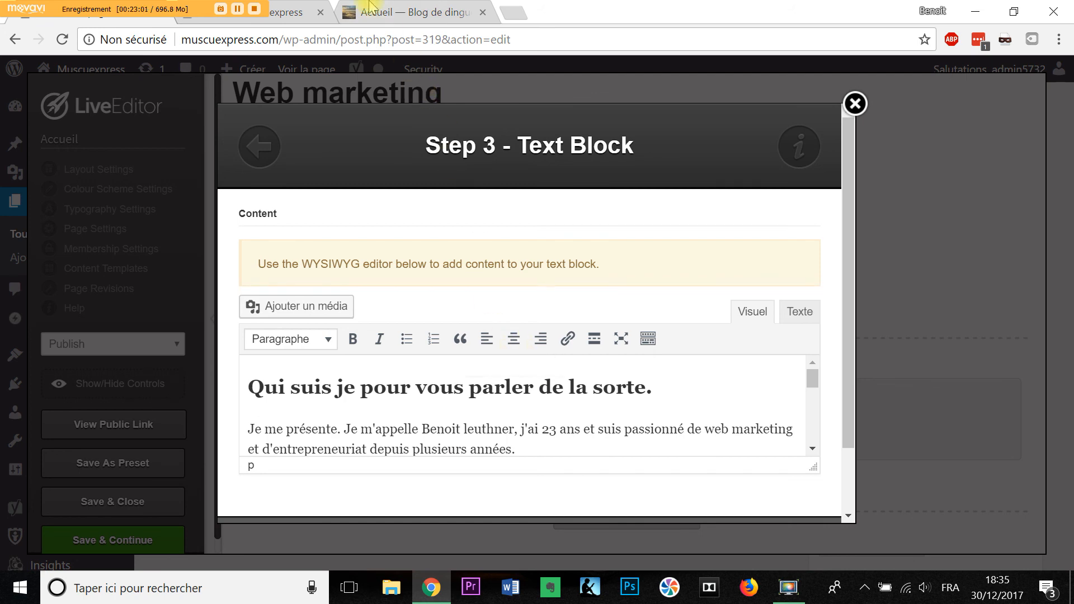
{"action": "left_click", "coordinate": [391, 12]}
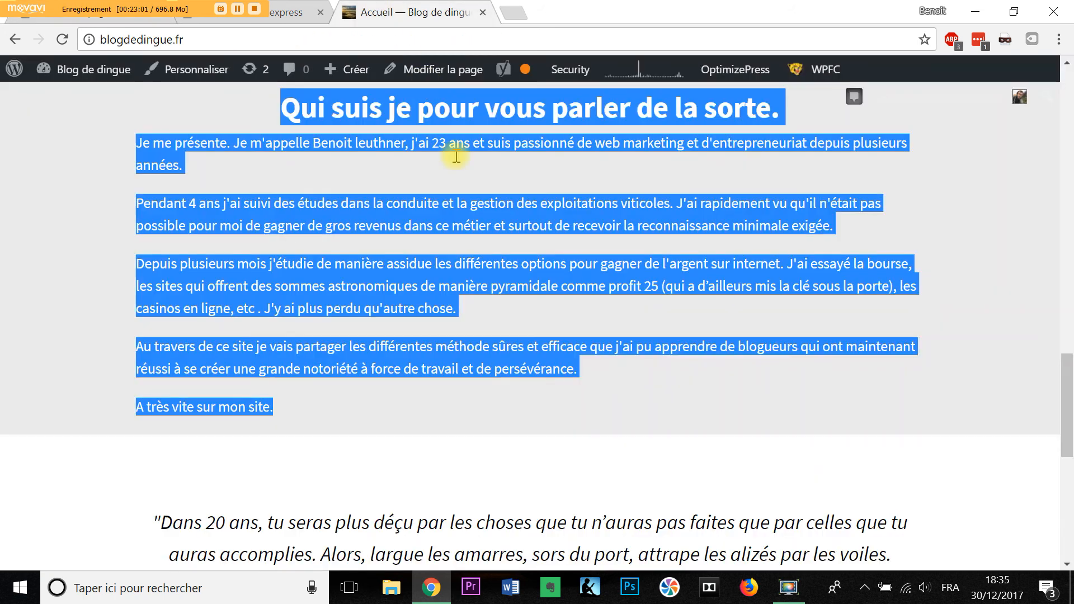
{"action": "left_click", "coordinate": [128, 20]}
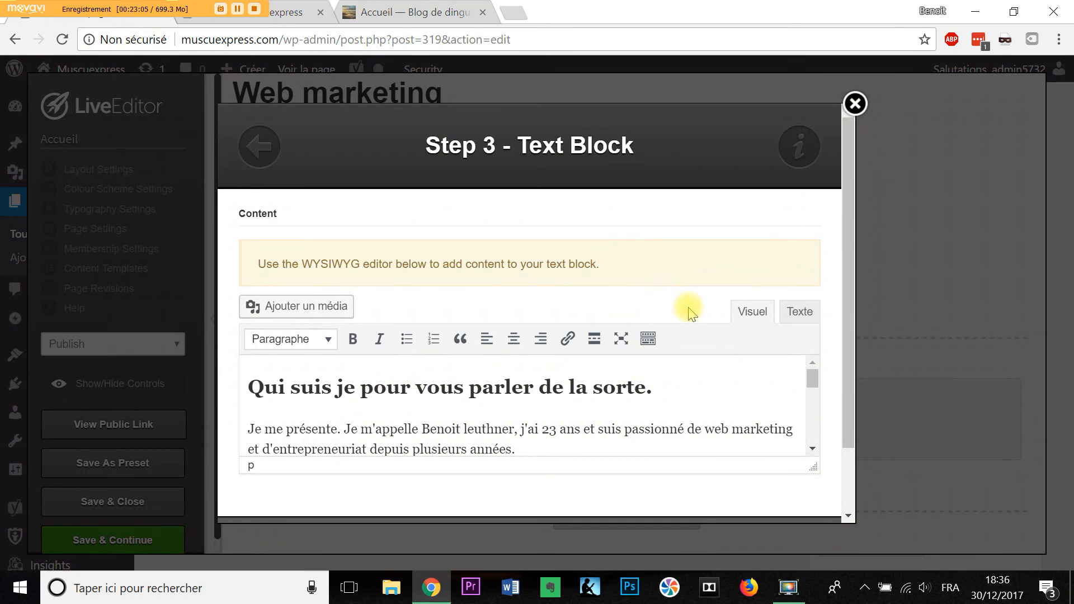
{"action": "scroll", "coordinate": [730, 387], "scroll_direction": "down", "scroll_amount": 2}
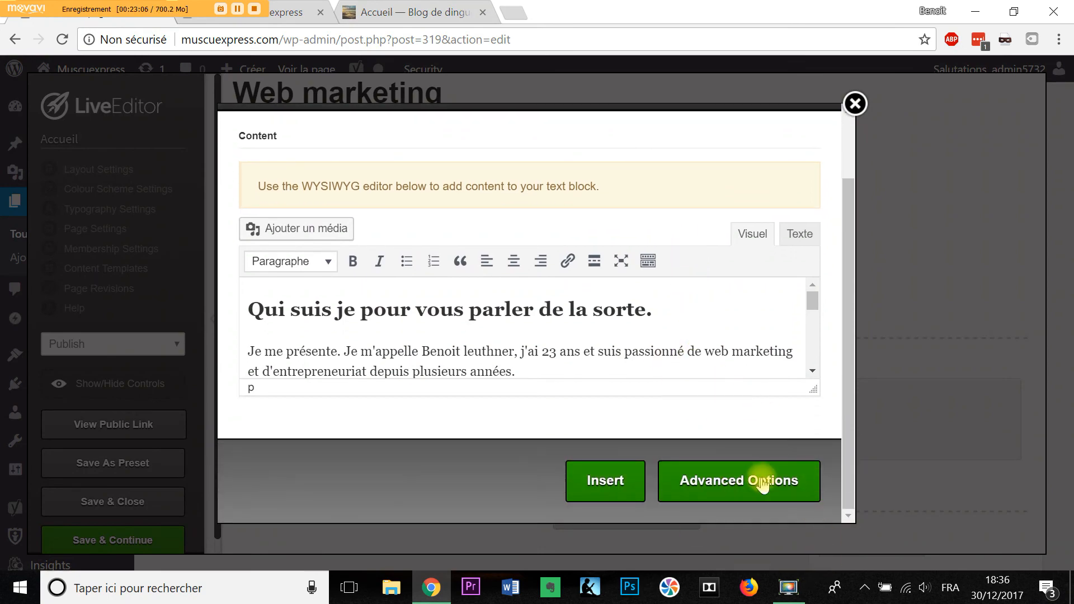
{"action": "left_click", "coordinate": [606, 480]}
Set the start and end background colours of the "Qui suis je" row to #d1d1d1 and update the row.
{"action": "scroll", "coordinate": [728, 391], "scroll_direction": "down", "scroll_amount": 4}
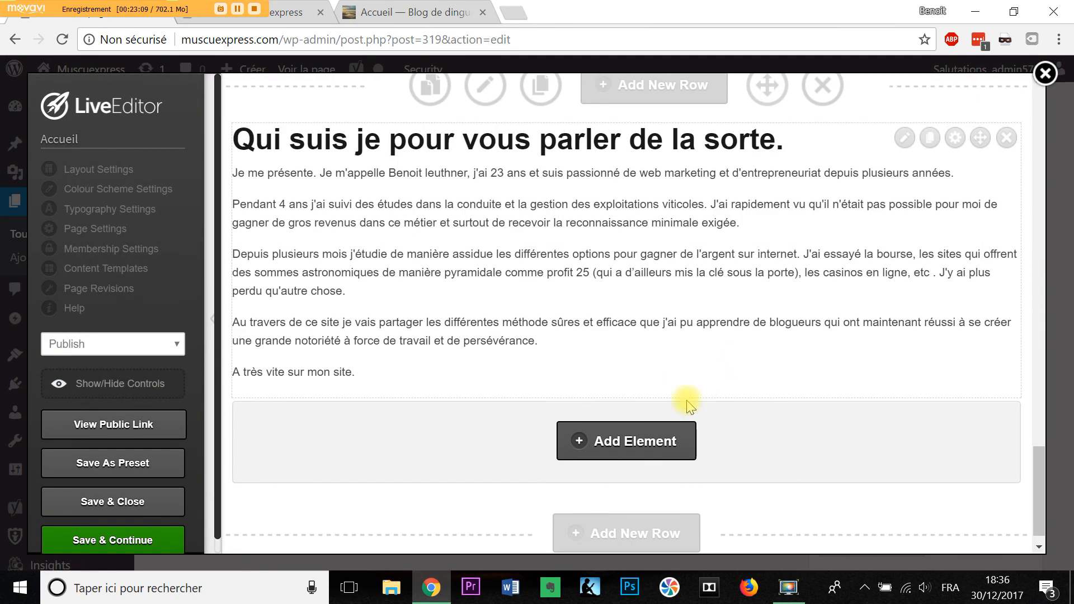
{"action": "left_click", "coordinate": [481, 88]}
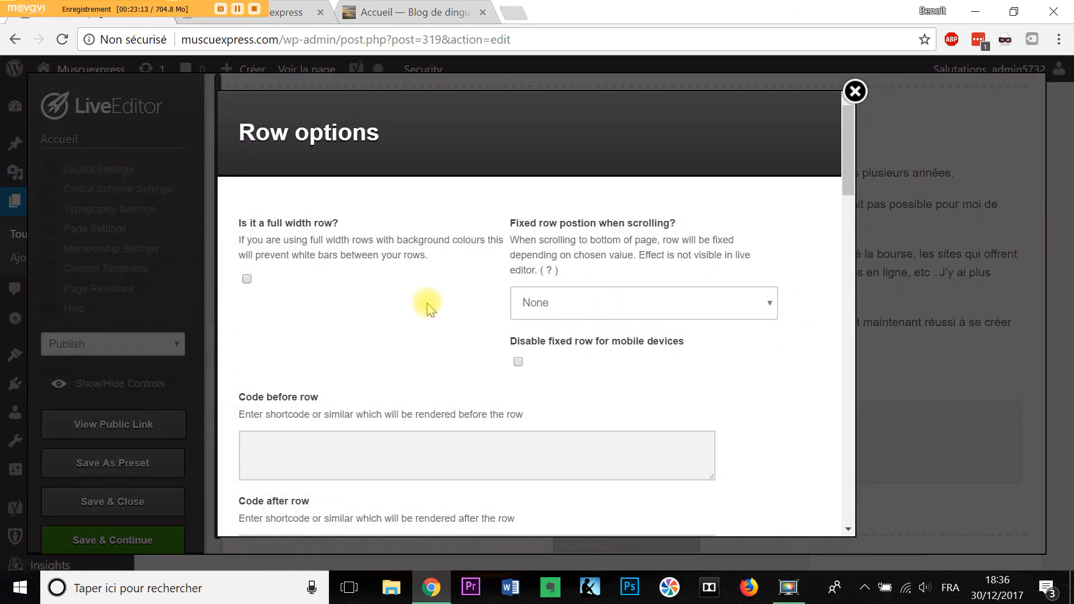
{"action": "scroll", "coordinate": [487, 418], "scroll_direction": "down", "scroll_amount": 7}
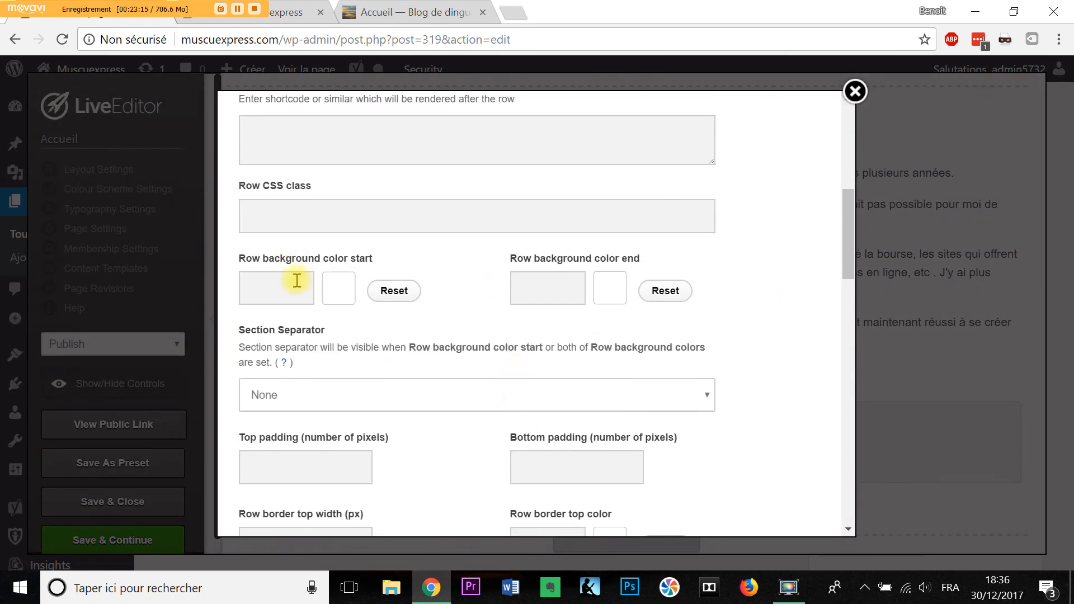
{"action": "left_click", "coordinate": [296, 280]}
{"action": "left_click_drag", "start_coordinate": [448, 355], "coordinate": [485, 342]}
{"action": "left_click", "coordinate": [271, 289]}
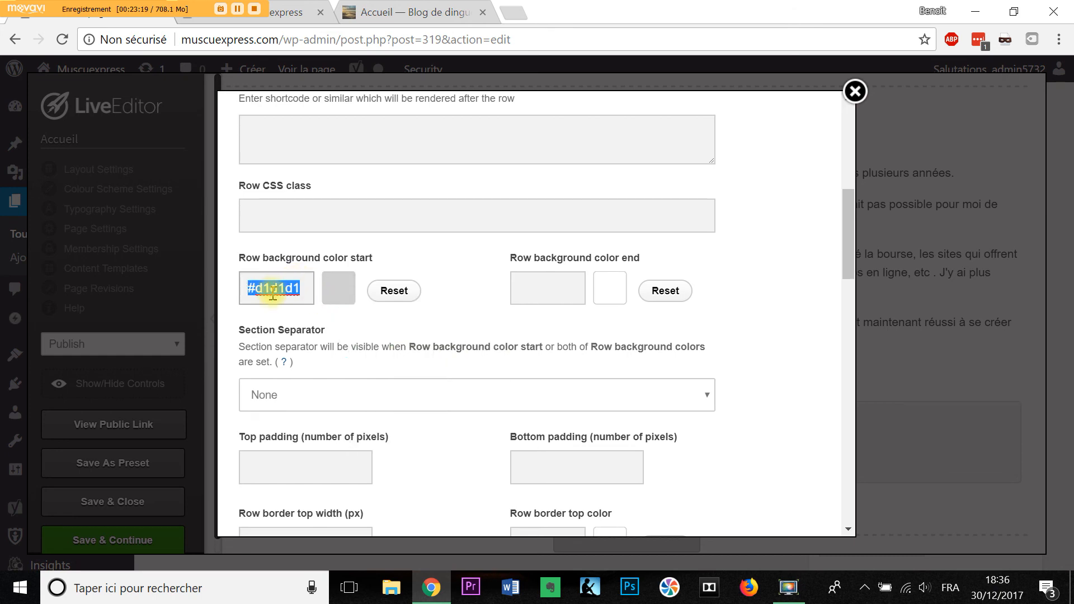
{"action": "left_click", "coordinate": [534, 287]}
{"action": "type", "text": "#d1d1d1"}
{"action": "left_click", "coordinate": [663, 242]}
{"action": "scroll", "coordinate": [715, 358], "scroll_direction": "down", "scroll_amount": 6}
{"action": "scroll", "coordinate": [719, 369], "scroll_direction": "down", "scroll_amount": 10}
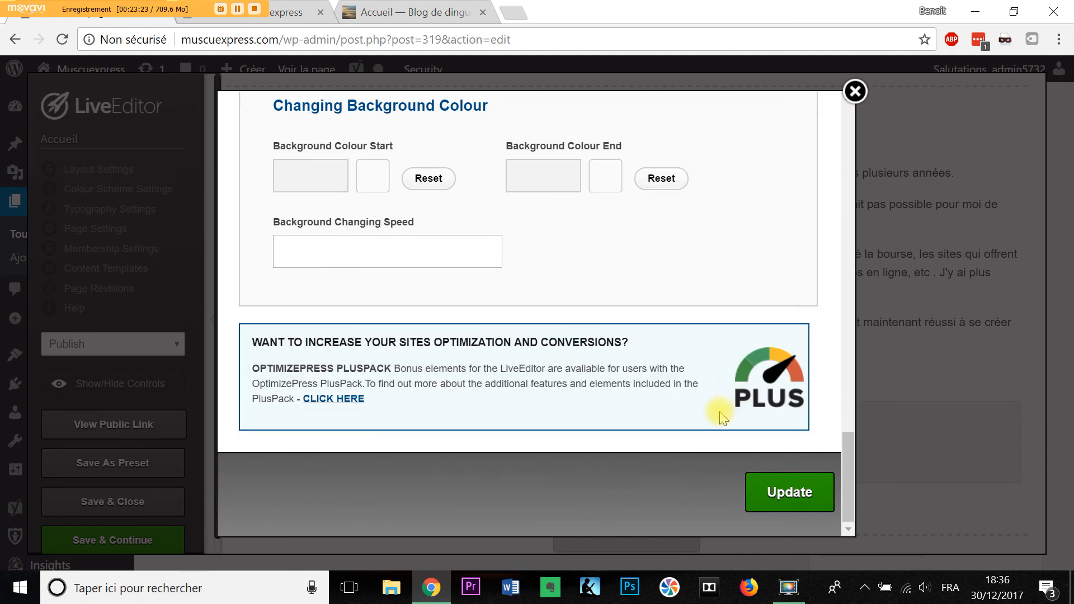
{"action": "left_click", "coordinate": [782, 494]}
Save the page and reload the public Accueil page to check the "Qui suis je" section's background.
{"action": "left_click", "coordinate": [180, 537]}
{"action": "left_click", "coordinate": [674, 130]}
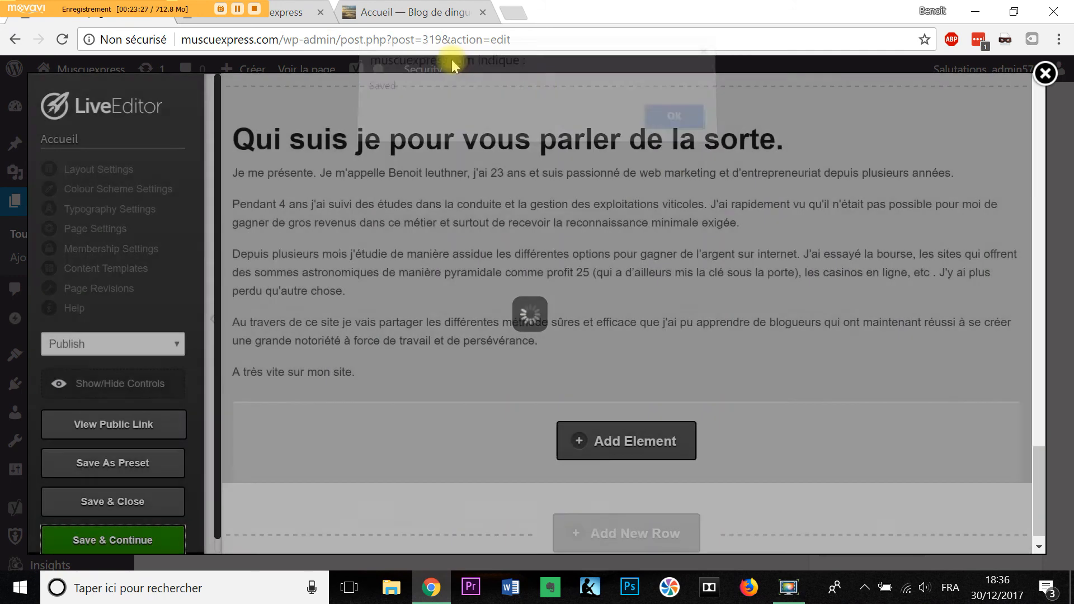
{"action": "left_click", "coordinate": [145, 21]}
{"action": "left_click", "coordinate": [63, 40]}
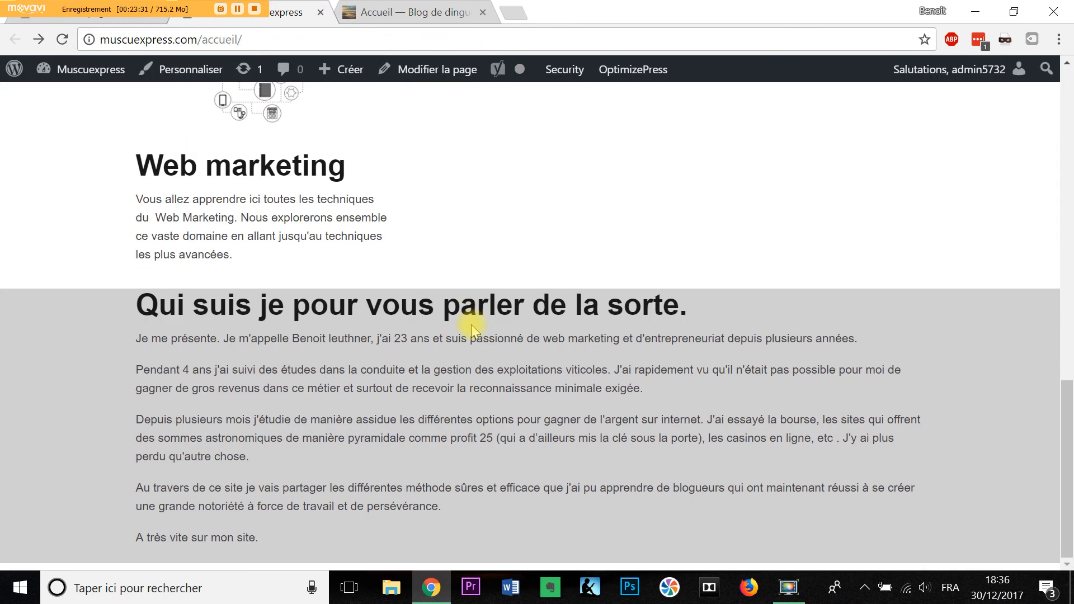
{"action": "scroll", "coordinate": [555, 103], "scroll_direction": "up", "scroll_amount": 7}
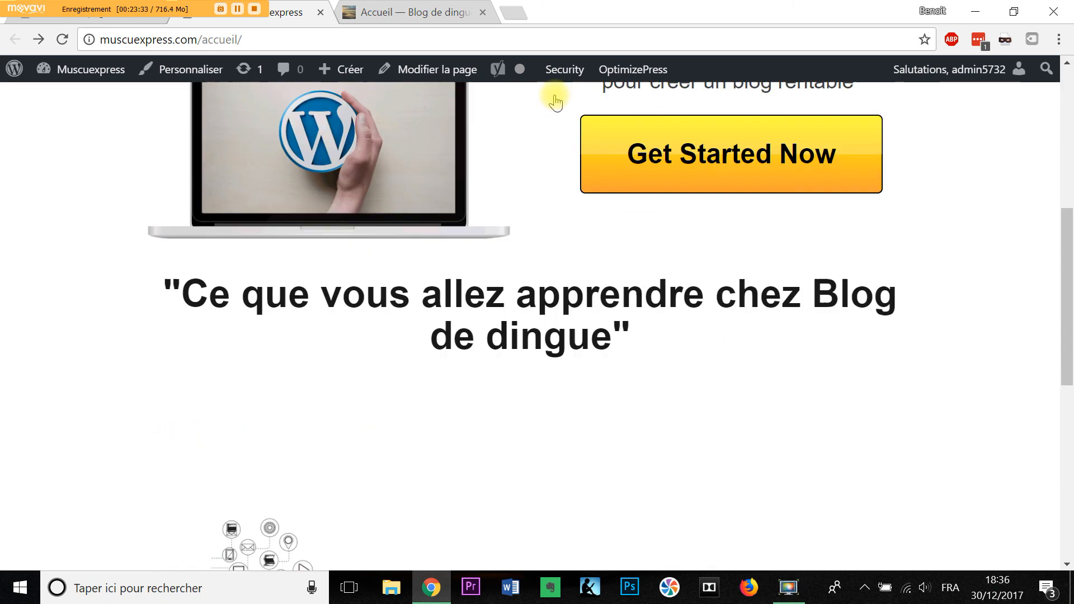
Review the blogdedingue.fr homepage, examining the Mark Twain quote and the repeated offer row below the "Qui suis je" section.
{"action": "left_click", "coordinate": [414, 11]}
{"action": "scroll", "coordinate": [762, 447], "scroll_direction": "down", "scroll_amount": 7}
{"action": "scroll", "coordinate": [782, 402], "scroll_direction": "up", "scroll_amount": 3}
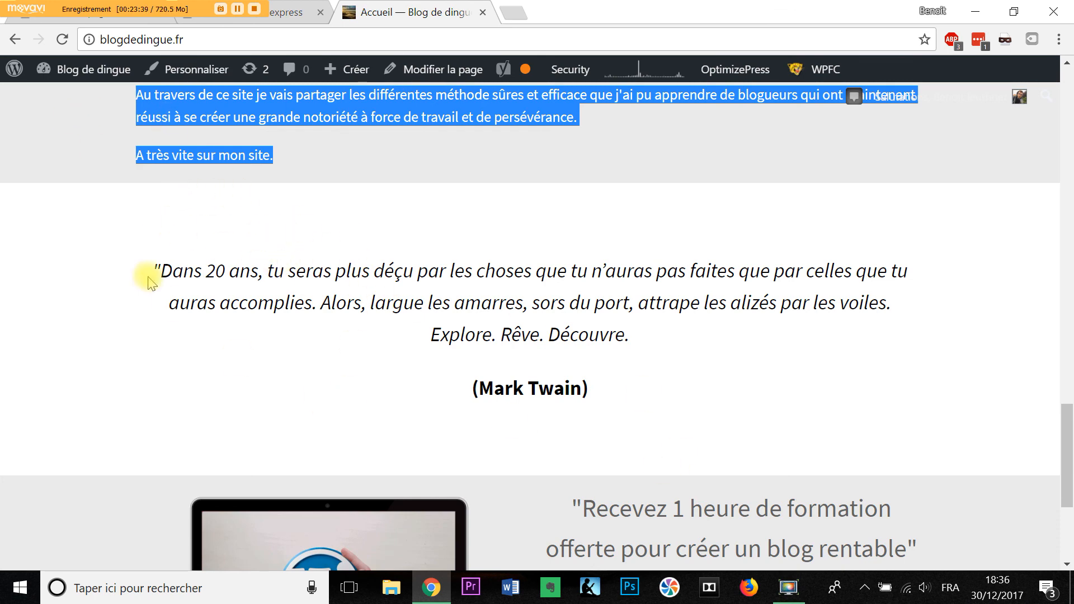
{"action": "scroll", "coordinate": [683, 378], "scroll_direction": "down", "scroll_amount": 2}
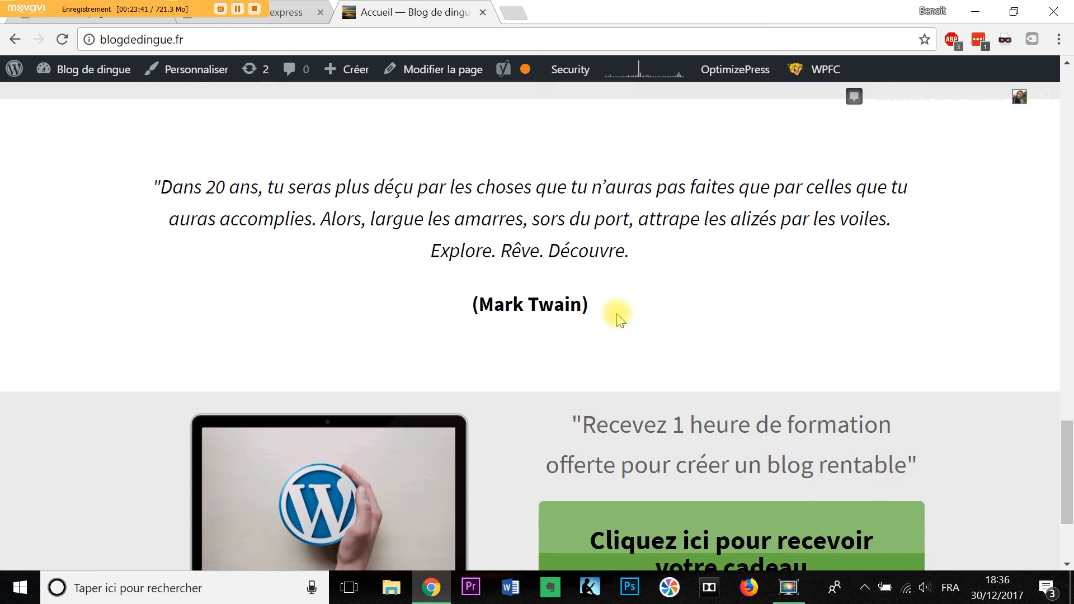
{"action": "scroll", "coordinate": [822, 480], "scroll_direction": "down", "scroll_amount": 3}
{"action": "scroll", "coordinate": [781, 455], "scroll_direction": "up", "scroll_amount": 20}
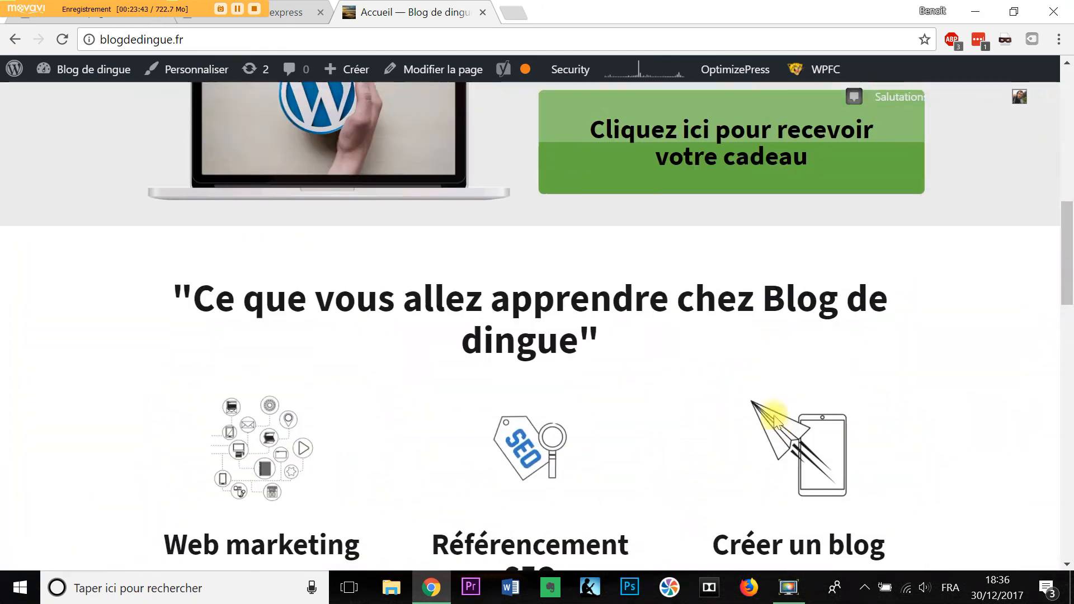
{"action": "scroll", "coordinate": [975, 520], "scroll_direction": "down", "scroll_amount": 18}
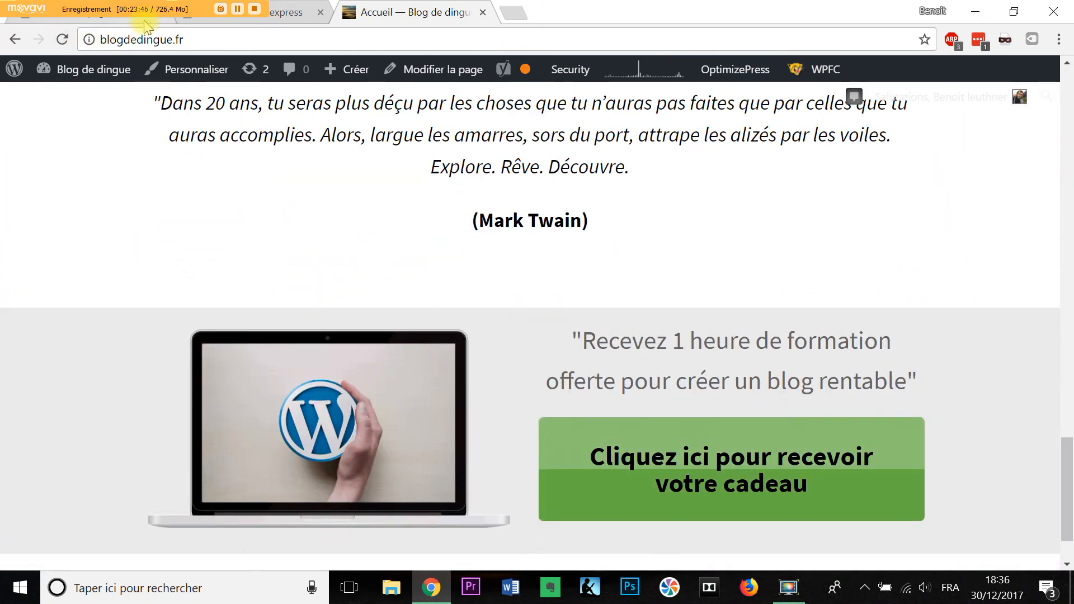
Return to the LiveEditor and copy the "Recevez 1 heure de formation offerte" row located below the banner.
{"action": "left_click", "coordinate": [144, 21]}
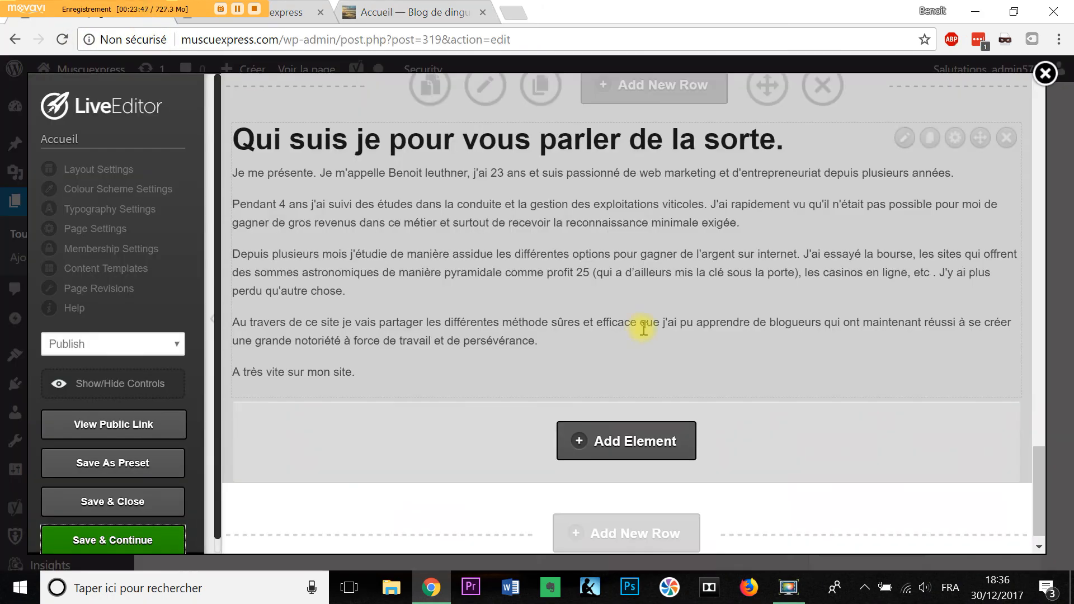
{"action": "scroll", "coordinate": [649, 330], "scroll_direction": "up", "scroll_amount": 10}
{"action": "scroll", "coordinate": [652, 334], "scroll_direction": "down", "scroll_amount": 7}
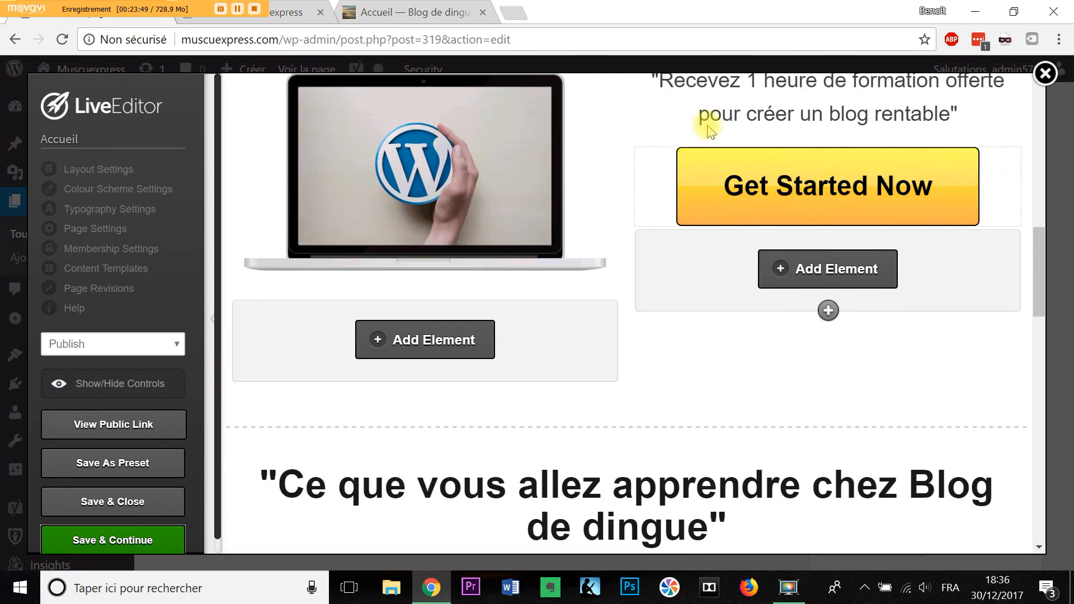
{"action": "scroll", "coordinate": [786, 281], "scroll_direction": "up", "scroll_amount": 5}
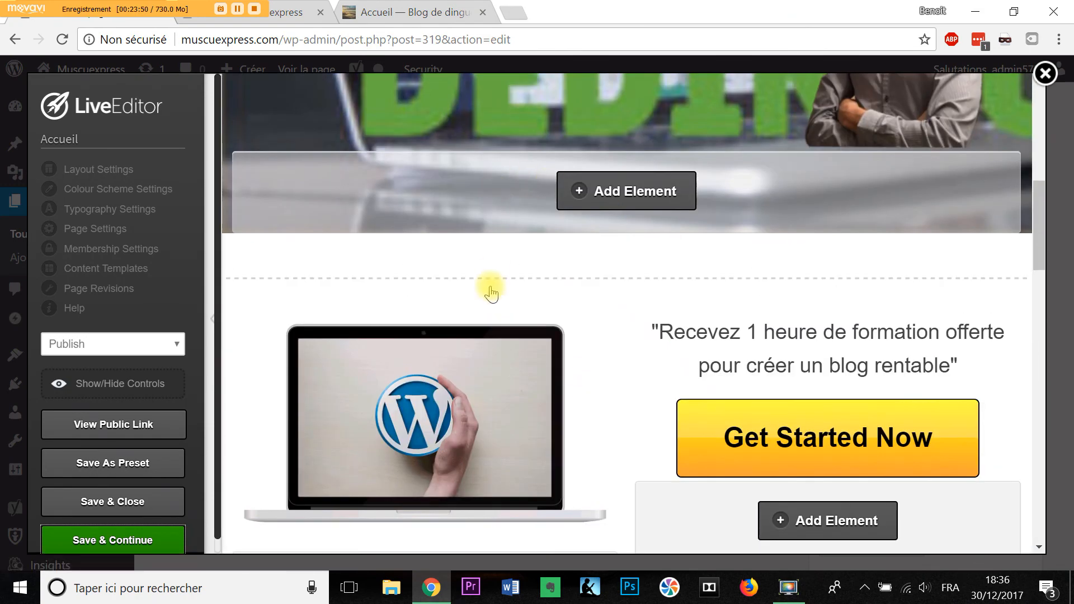
{"action": "mouse_move", "coordinate": [422, 278]}
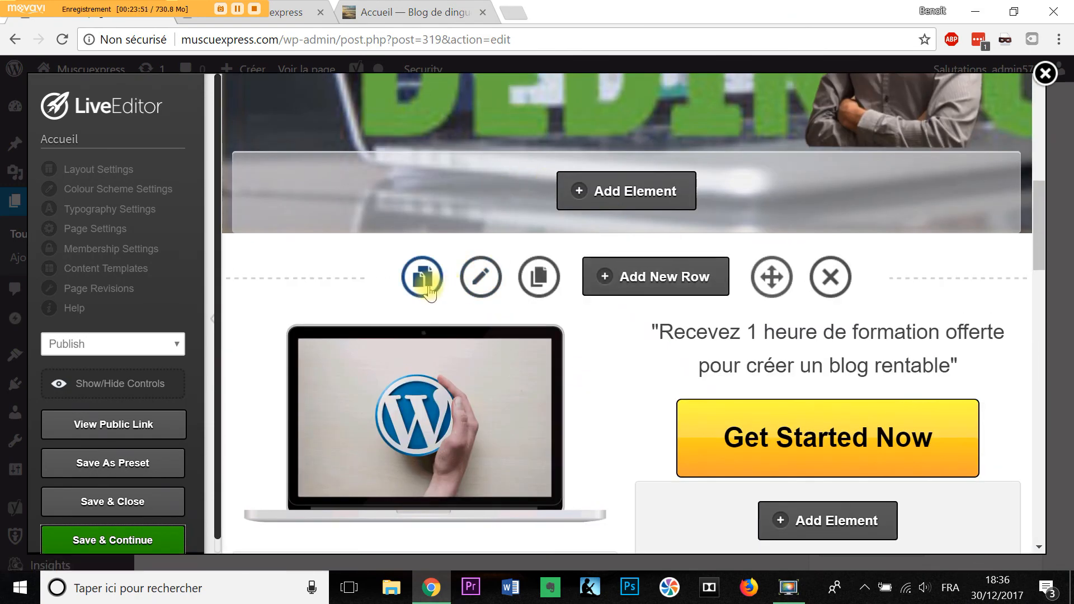
{"action": "left_click", "coordinate": [424, 282]}
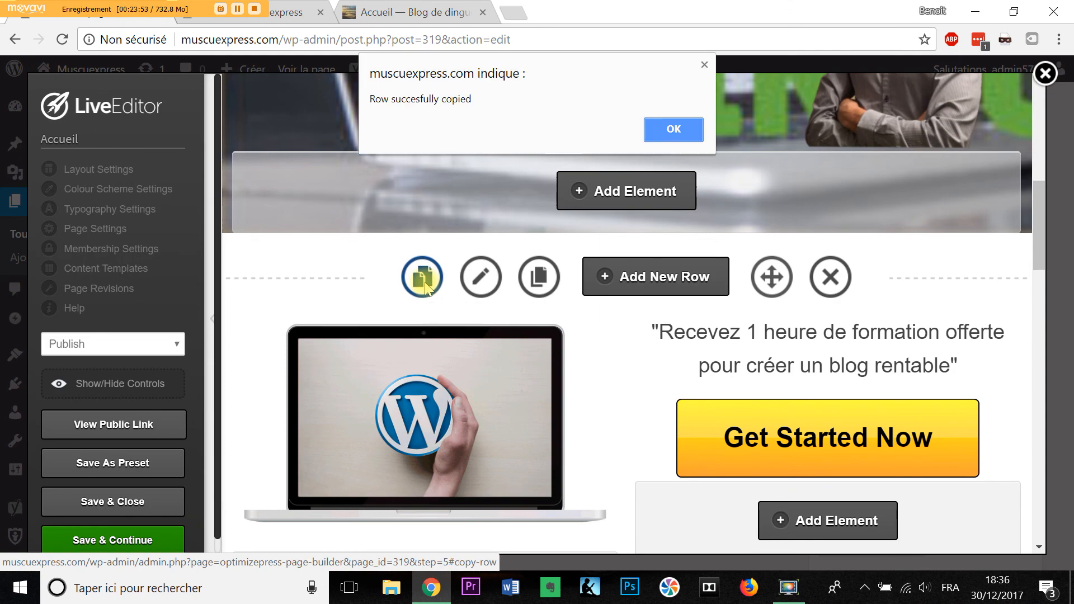
{"action": "left_click", "coordinate": [674, 130]}
Paste the copied offer row next to the "Qui suis je" row and move it below that row to the end of the page.
{"action": "scroll", "coordinate": [672, 205], "scroll_direction": "down", "scroll_amount": 15}
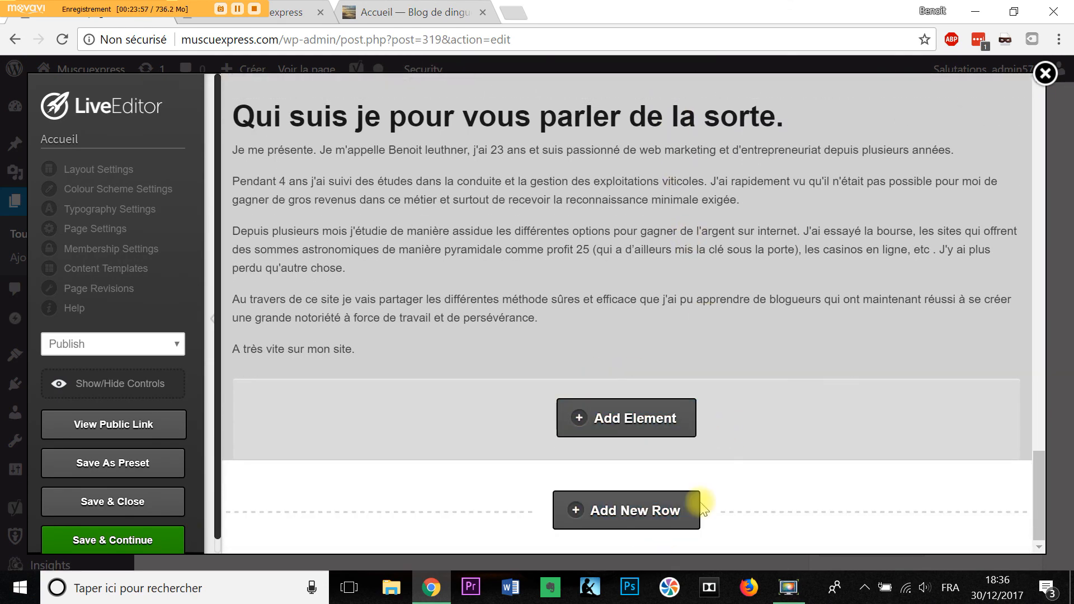
{"action": "scroll", "coordinate": [664, 436], "scroll_direction": "up", "scroll_amount": 5}
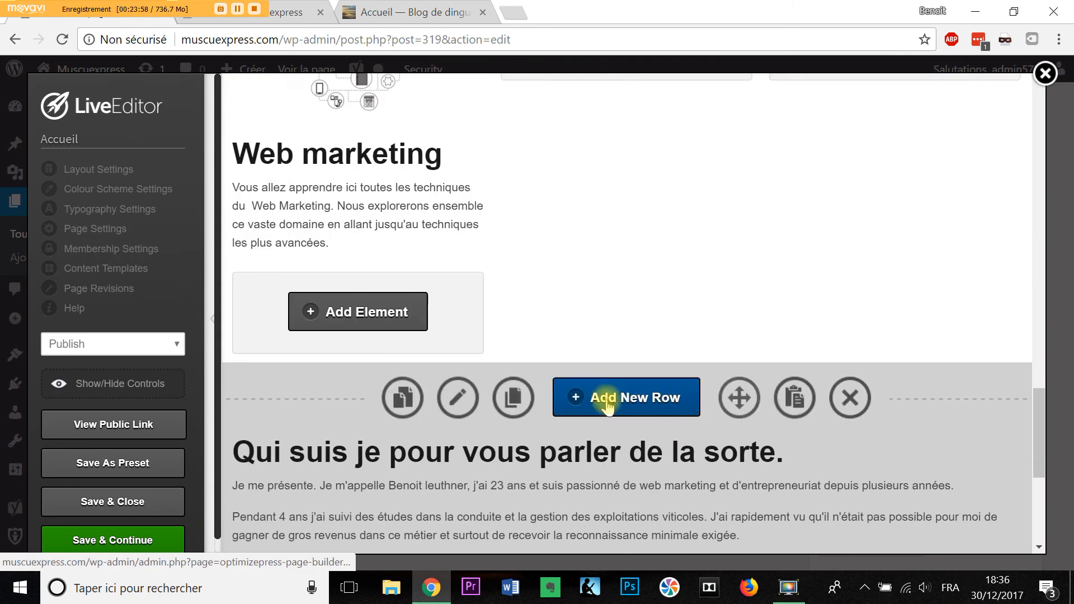
{"action": "left_click", "coordinate": [798, 398]}
{"action": "scroll", "coordinate": [814, 366], "scroll_direction": "down", "scroll_amount": 8}
{"action": "scroll", "coordinate": [755, 274], "scroll_direction": "up", "scroll_amount": 6}
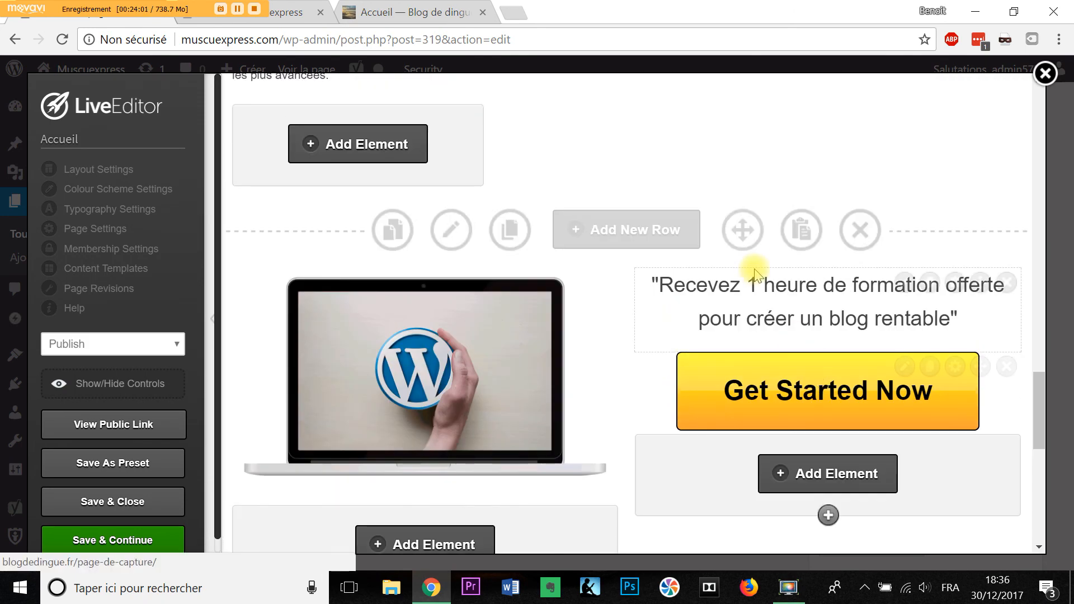
{"action": "left_click_drag", "start_coordinate": [744, 221], "coordinate": [713, 213]}
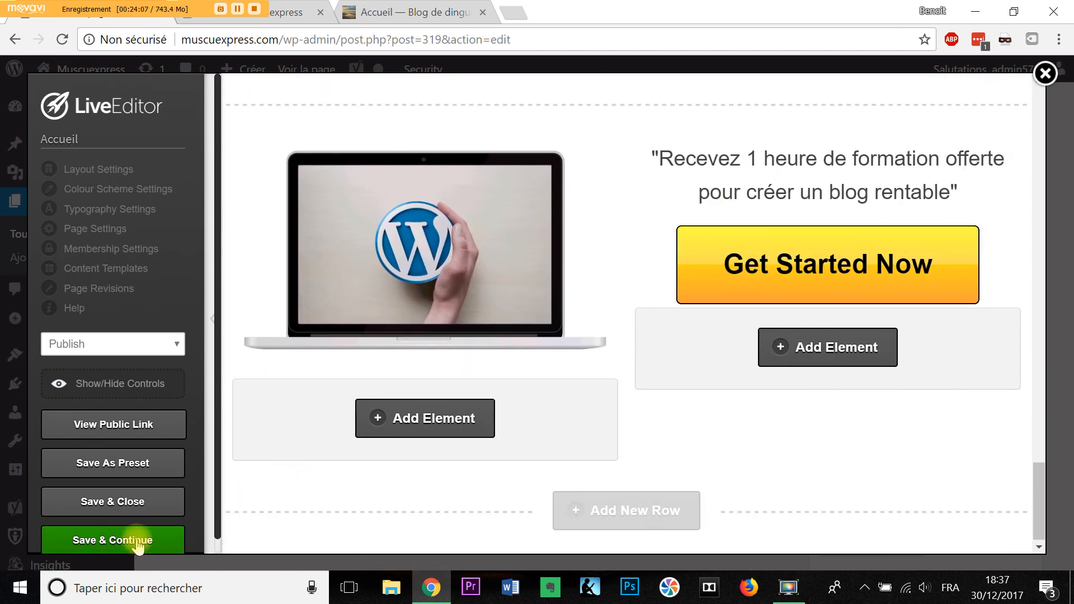
Save the page and reload the public Accueil page.
{"action": "left_click", "coordinate": [136, 541]}
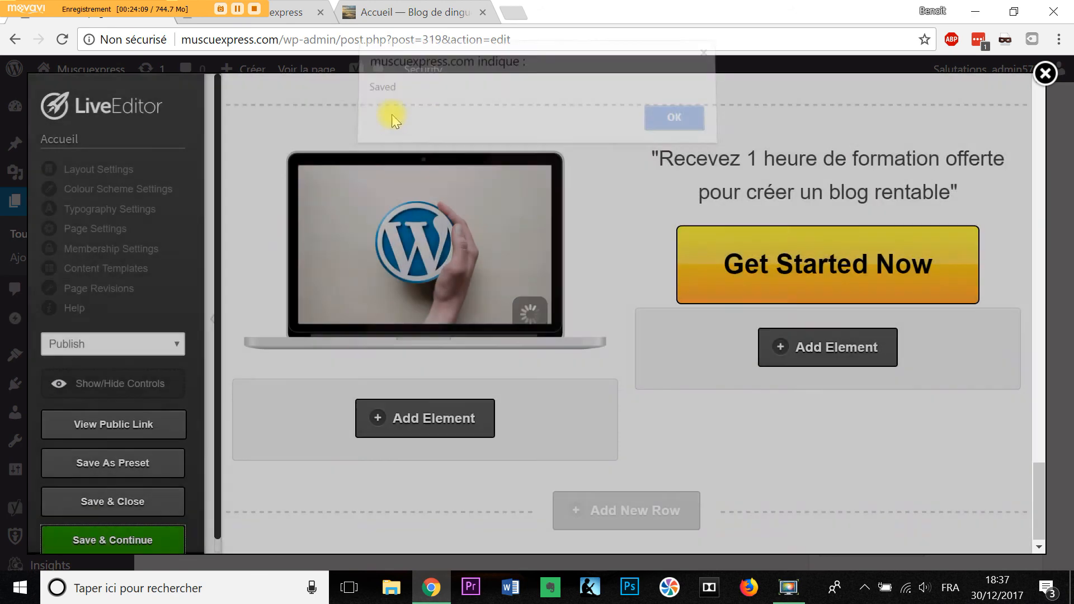
{"action": "key", "text": "Return"}
{"action": "left_click", "coordinate": [286, 11]}
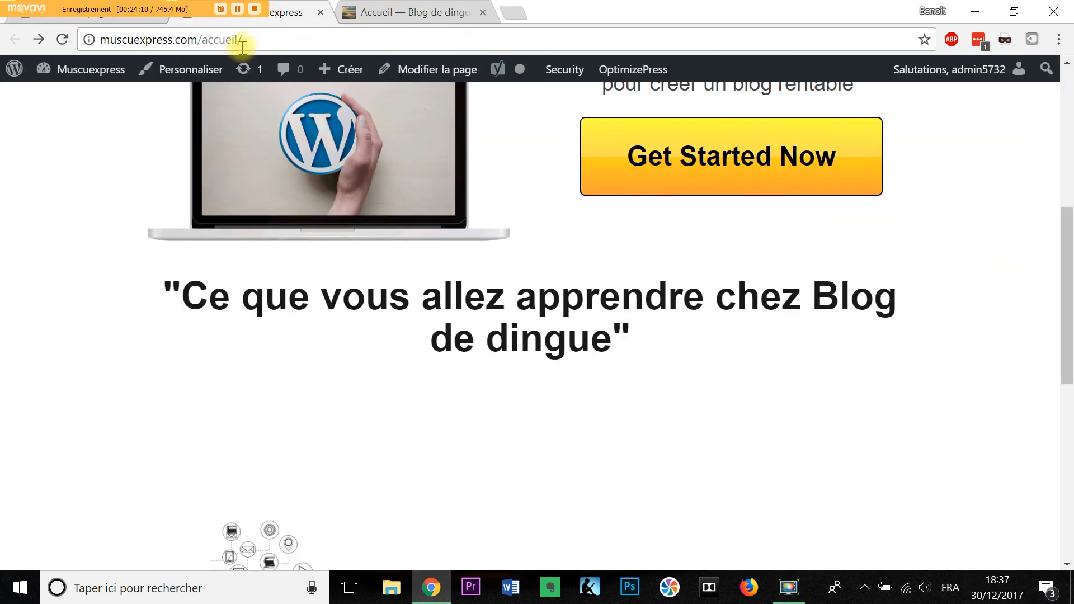
{"action": "left_click", "coordinate": [62, 39]}
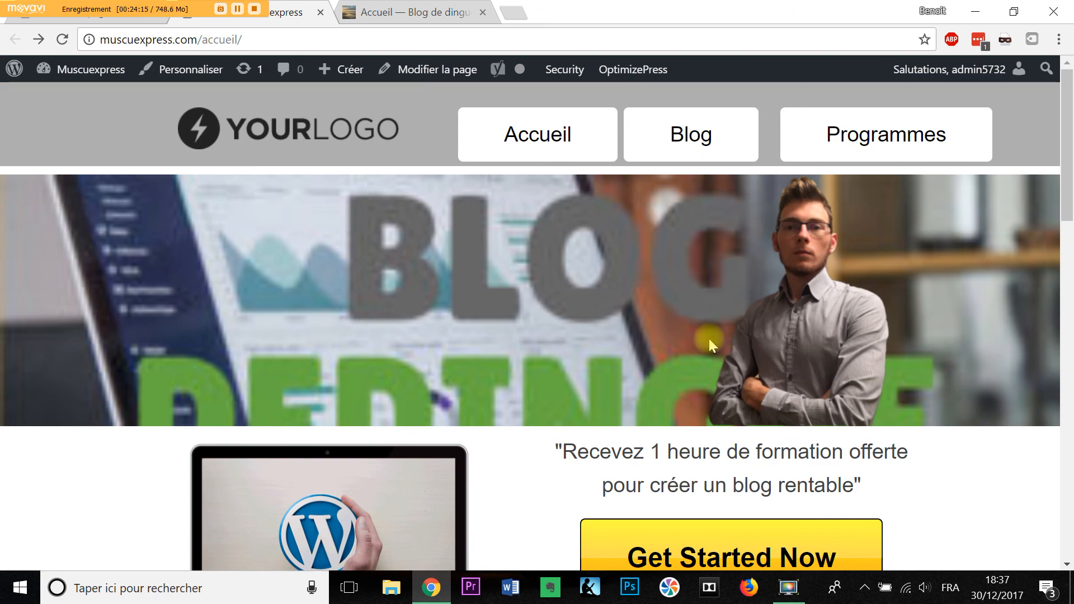
Examine the public Accueil page from the header and banner down to the duplicated offer row.
{"action": "scroll", "coordinate": [706, 335], "scroll_direction": "down", "scroll_amount": 15}
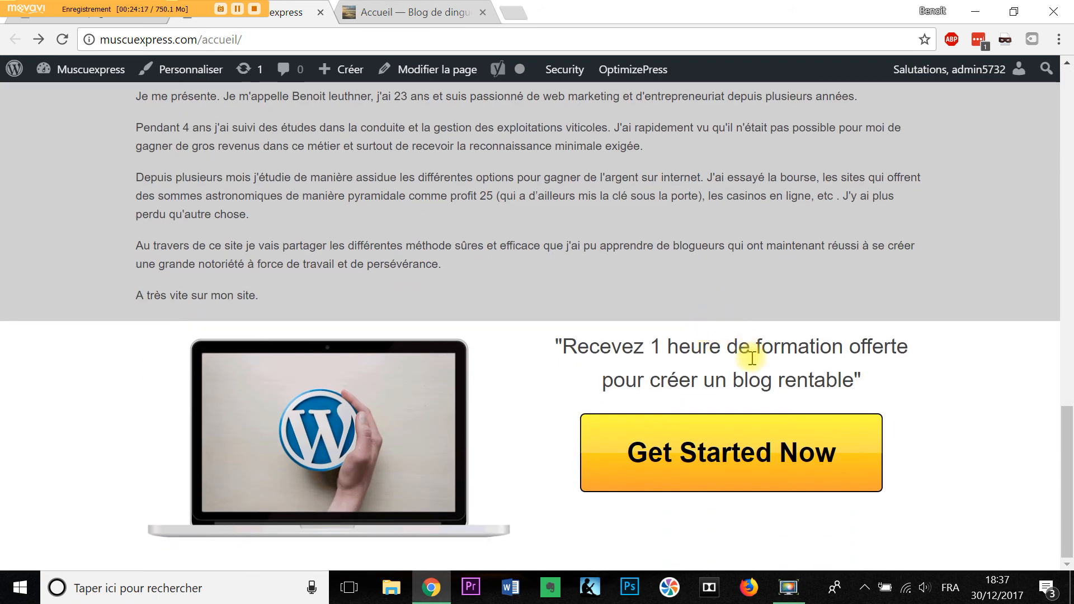
{"action": "scroll", "coordinate": [805, 464], "scroll_direction": "up", "scroll_amount": 15}
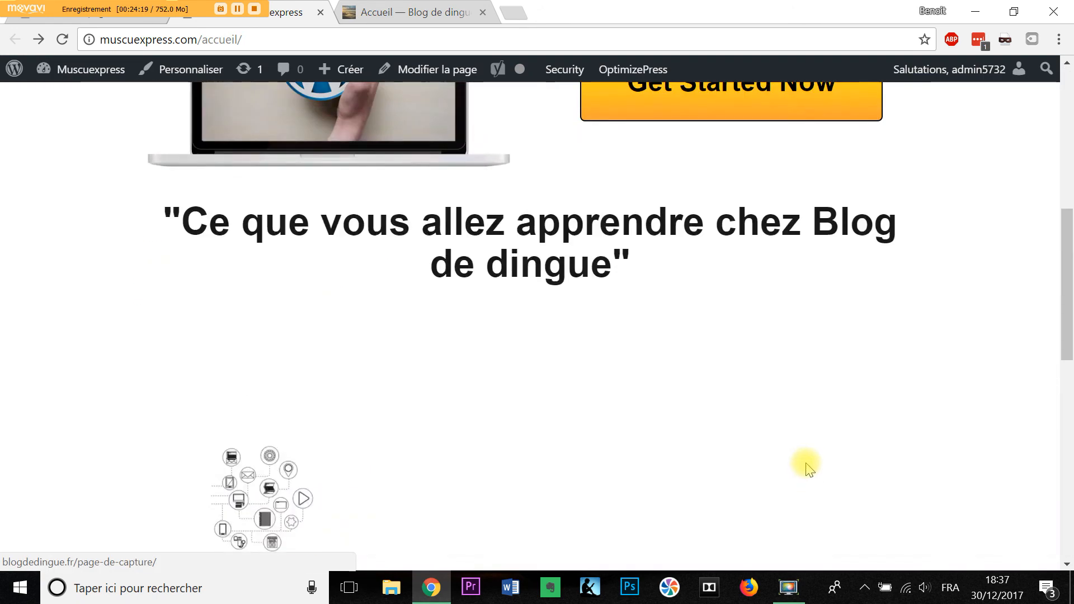
{"action": "scroll", "coordinate": [704, 419], "scroll_direction": "down", "scroll_amount": 15}
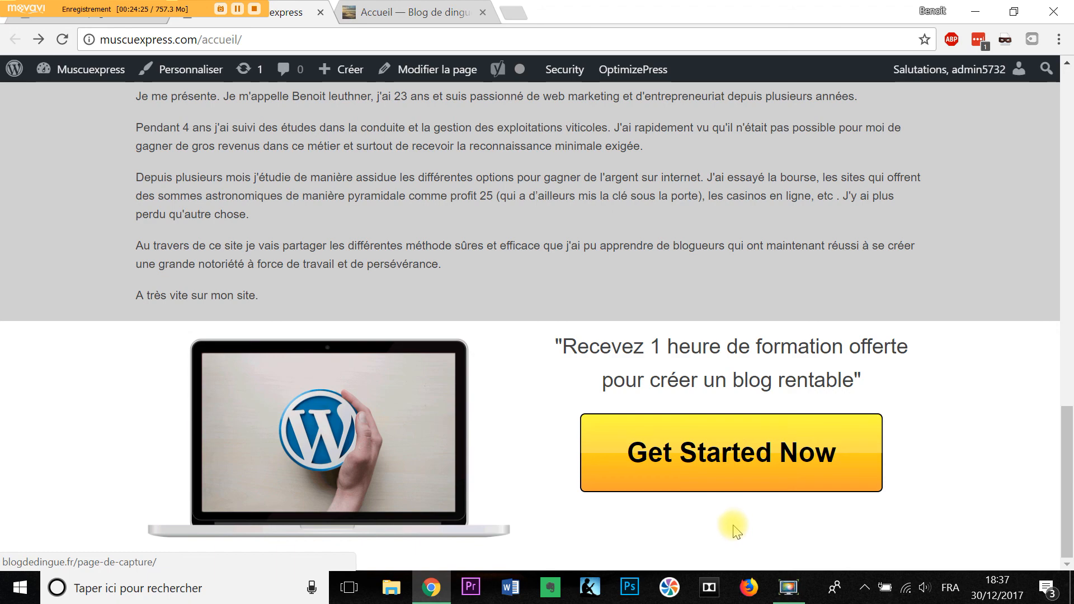
{"action": "scroll", "coordinate": [750, 536], "scroll_direction": "up", "scroll_amount": 15}
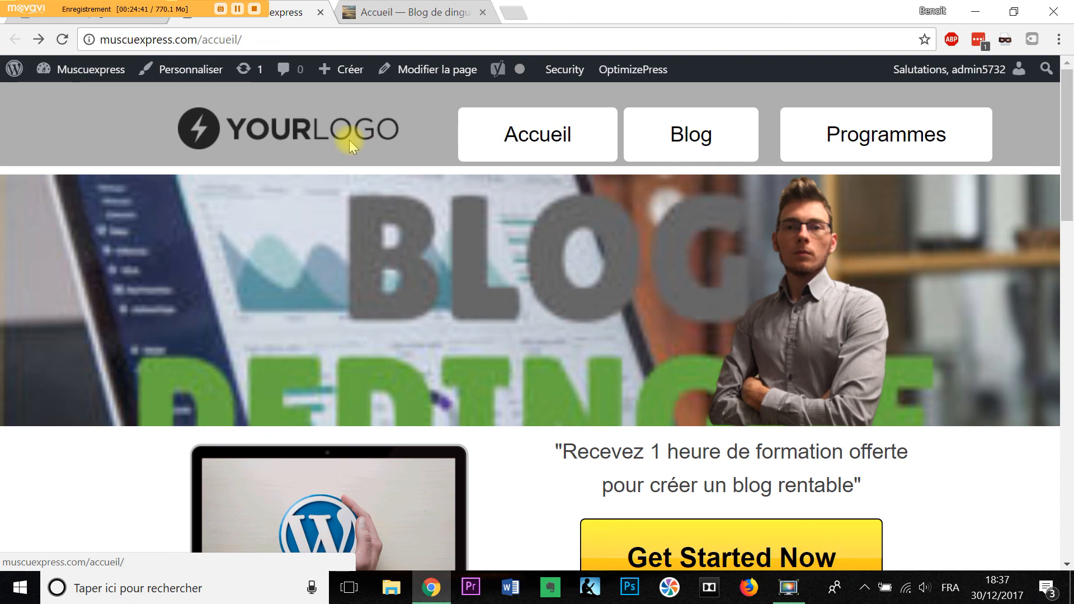
{"action": "scroll", "coordinate": [520, 251], "scroll_direction": "down", "scroll_amount": 3}
{"action": "scroll", "coordinate": [639, 288], "scroll_direction": "up", "scroll_amount": 3}
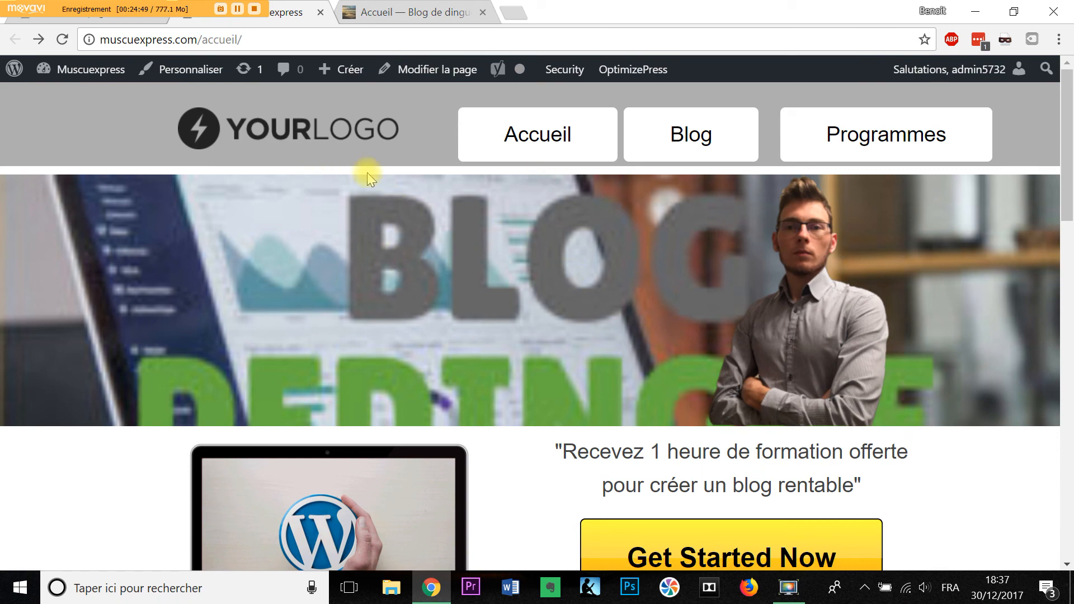
{"action": "scroll", "coordinate": [521, 200], "scroll_direction": "down", "scroll_amount": 5}
{"action": "scroll", "coordinate": [506, 197], "scroll_direction": "down", "scroll_amount": 14}
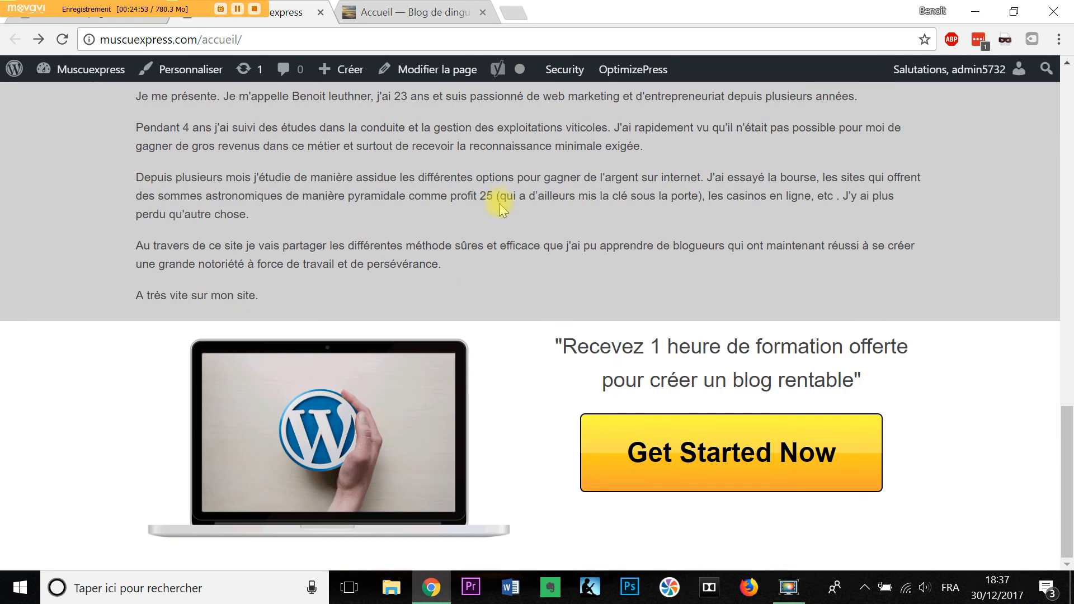